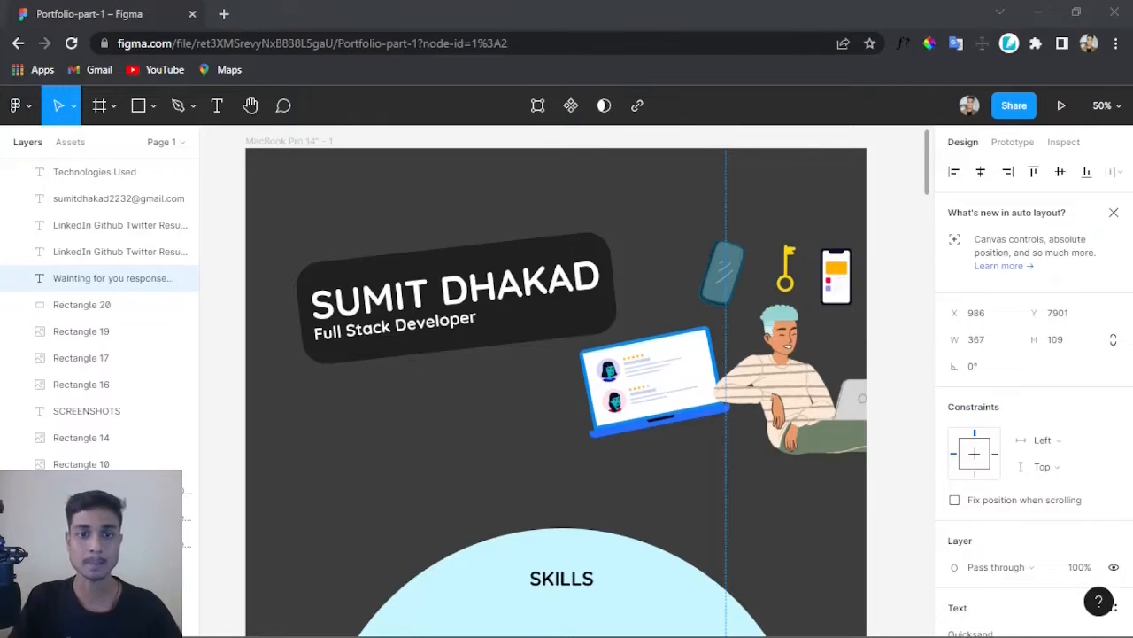
Step: Inspect the header elements of the finished portfolio design: the name banner, job title and illustrations
scroll(549, 359, "down", 1)
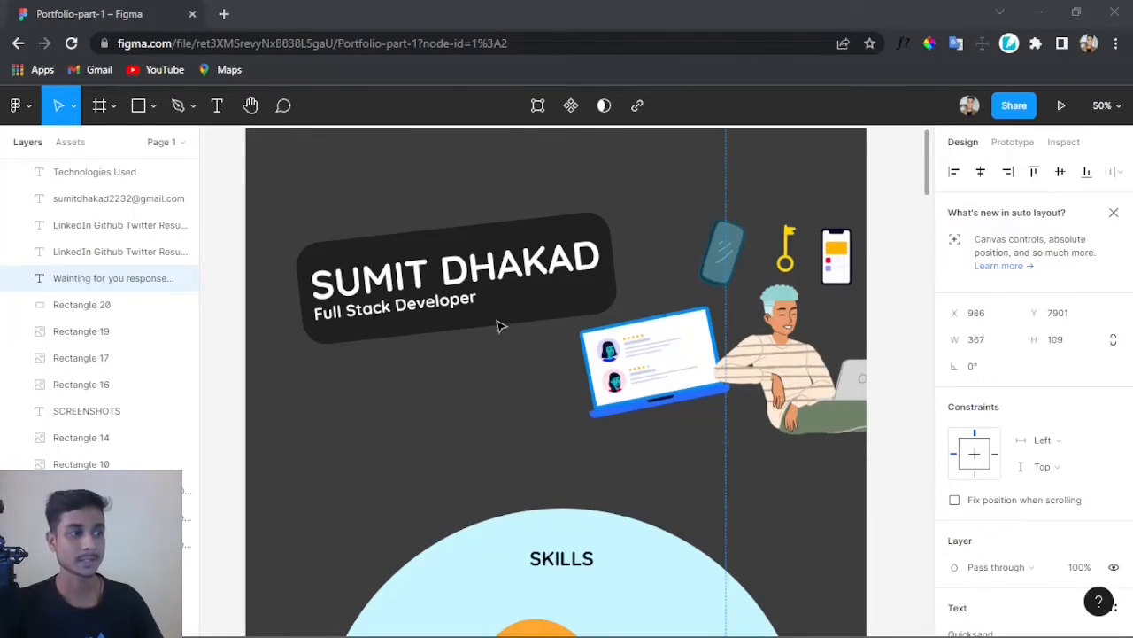
left_click(431, 279)
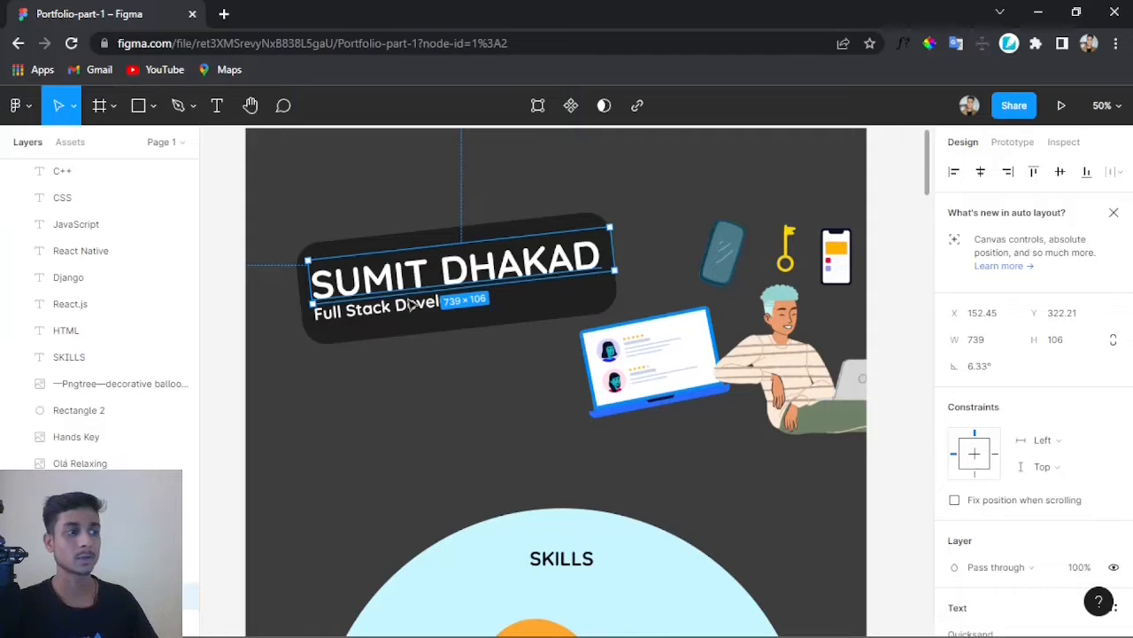
left_click(380, 317)
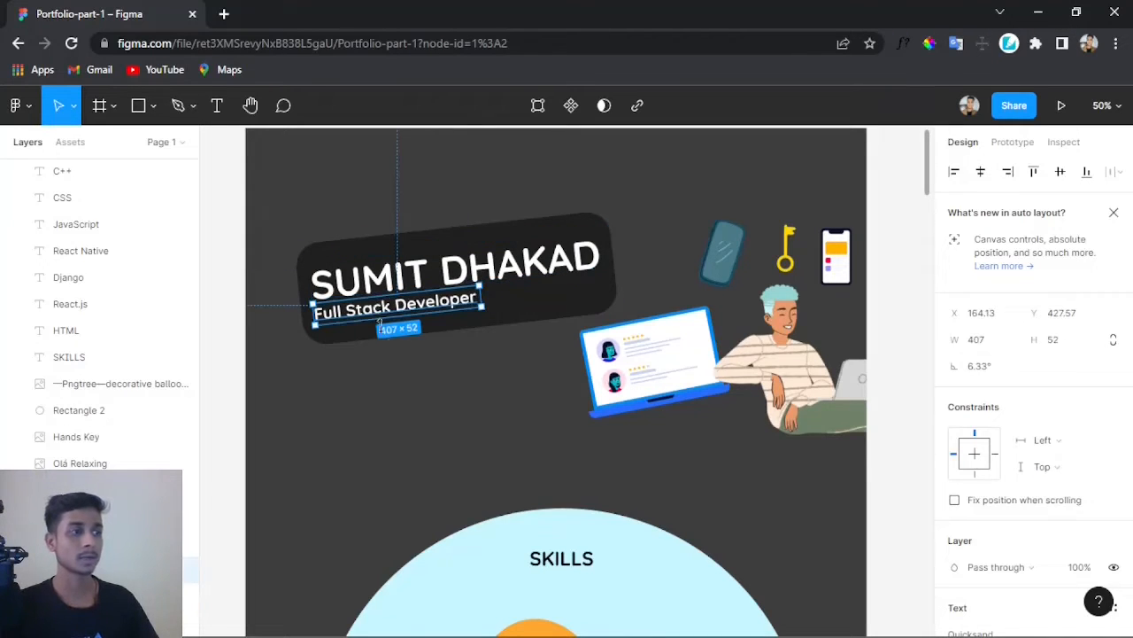
left_click(423, 383)
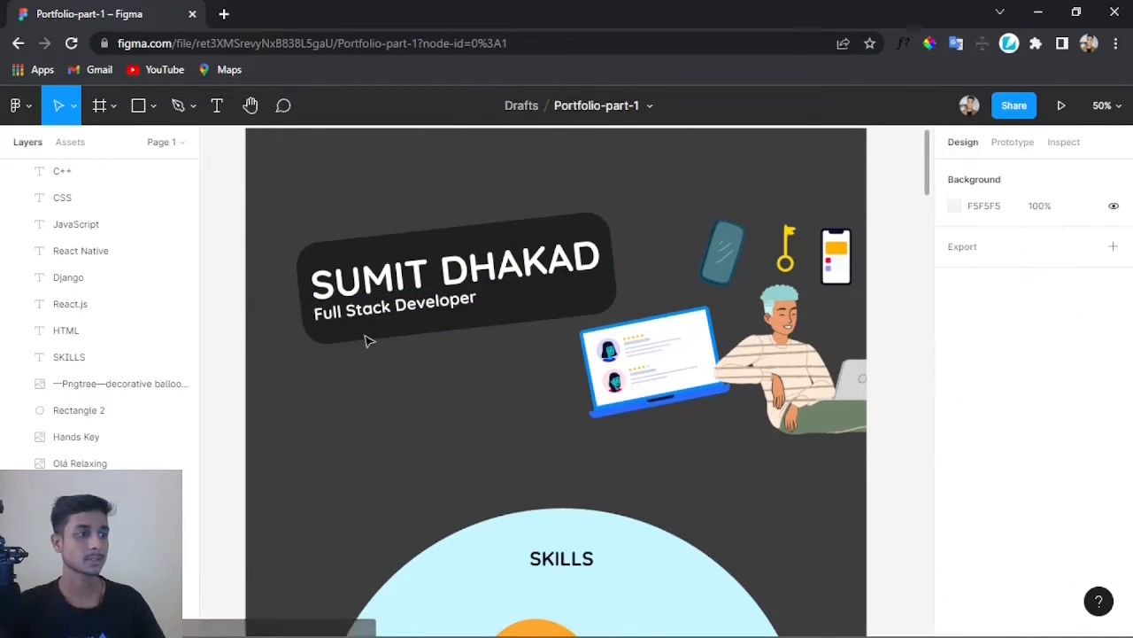
left_click(770, 372)
left_click(733, 254)
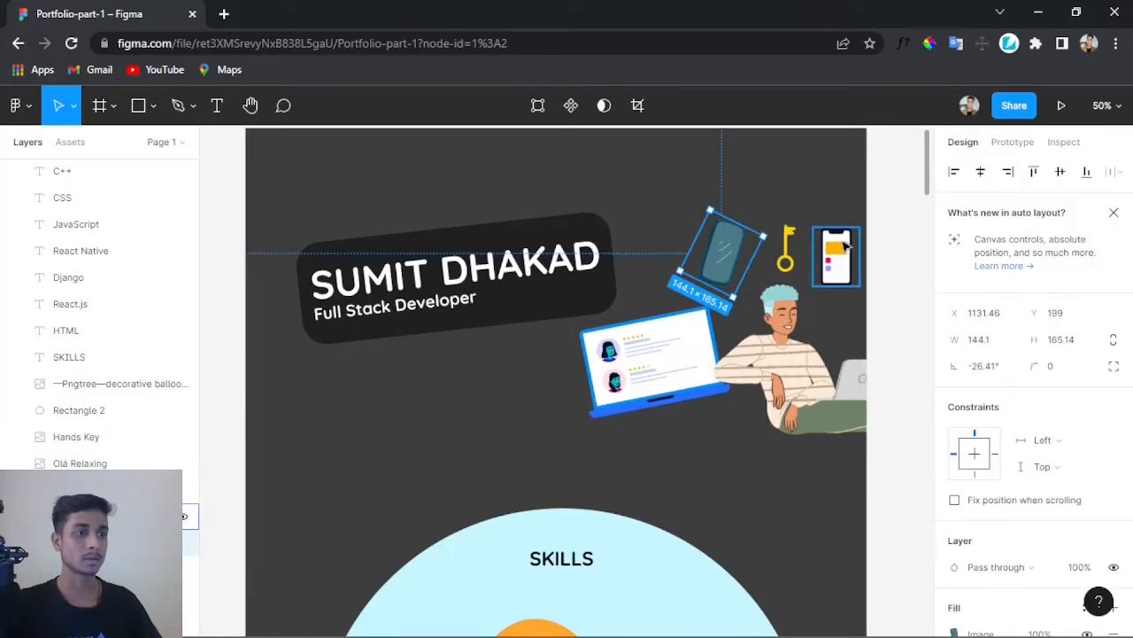
left_click(834, 252)
left_click(801, 378)
left_click(672, 373)
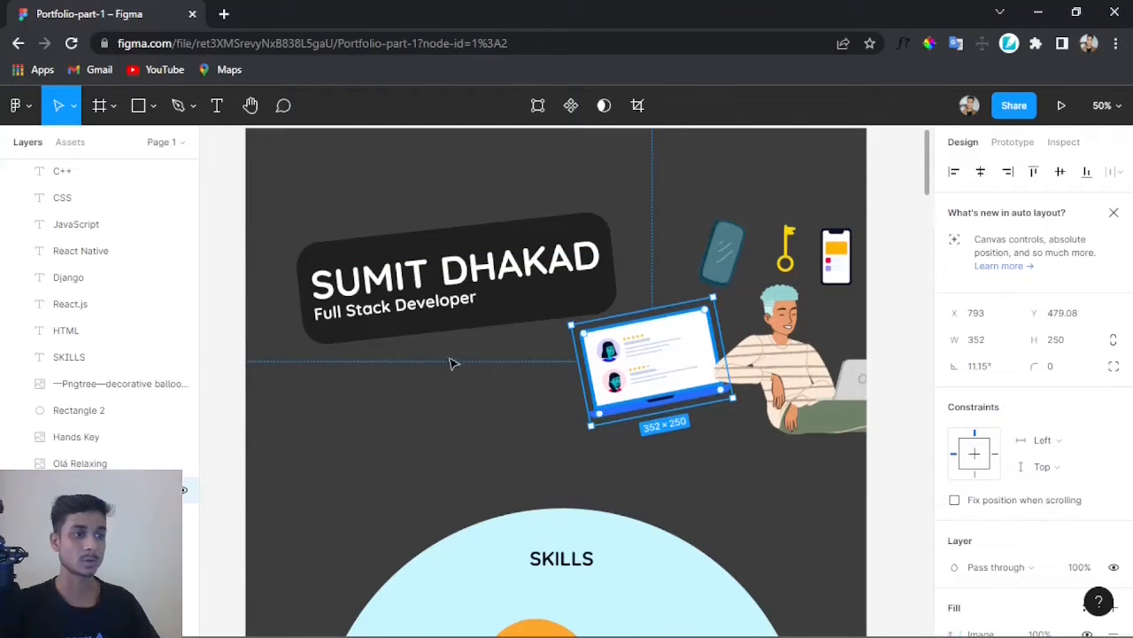
left_click(434, 403)
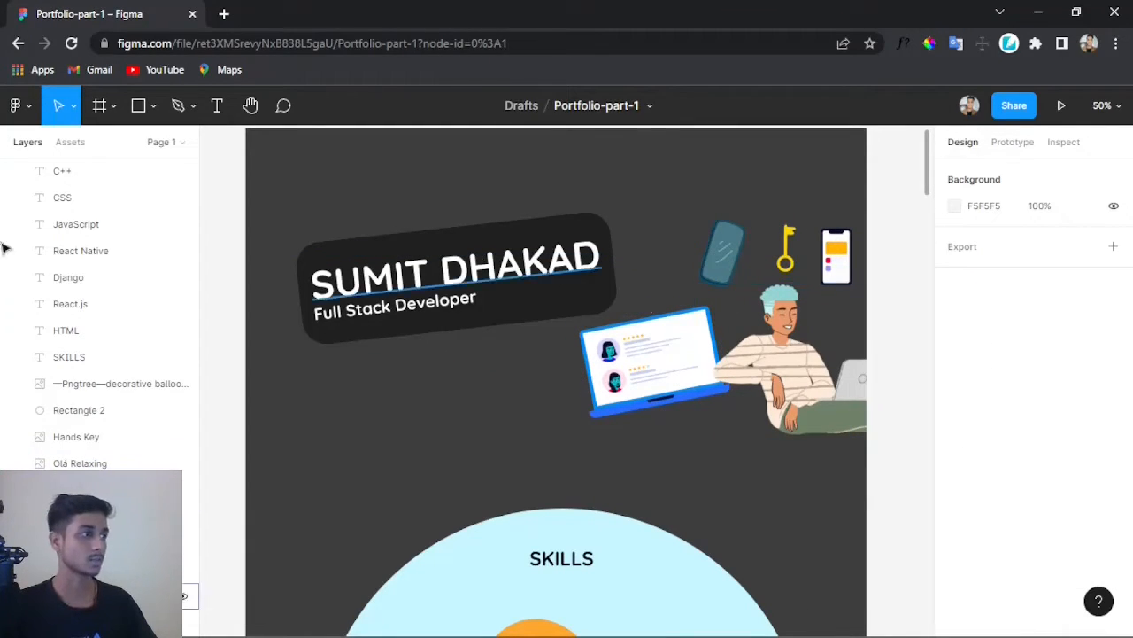
left_click(17, 107)
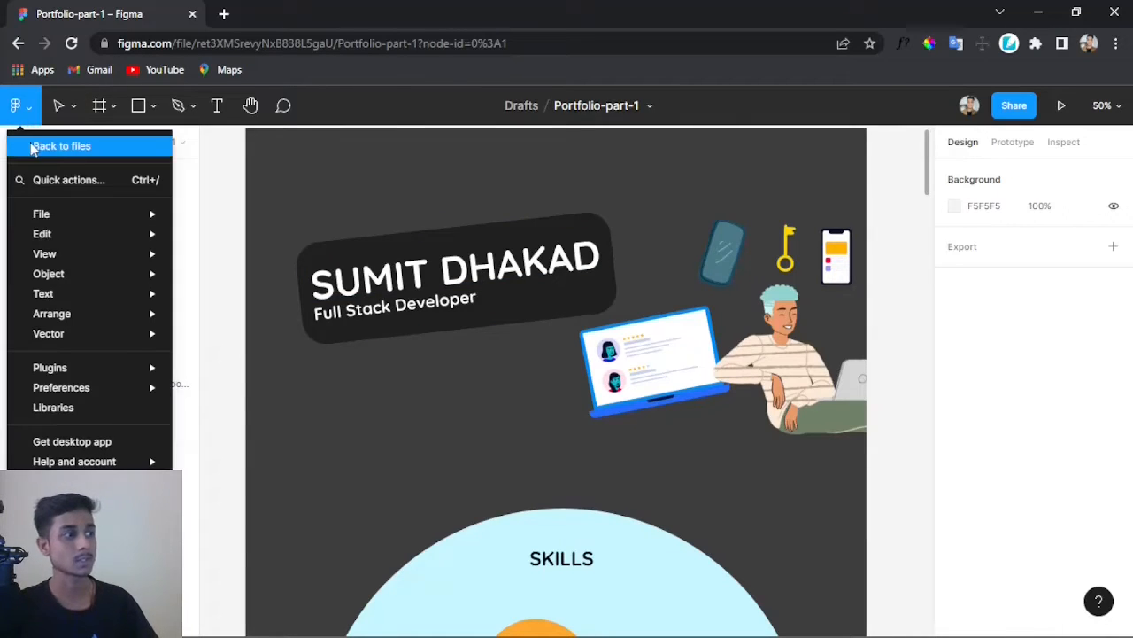
mouse_move(110, 366)
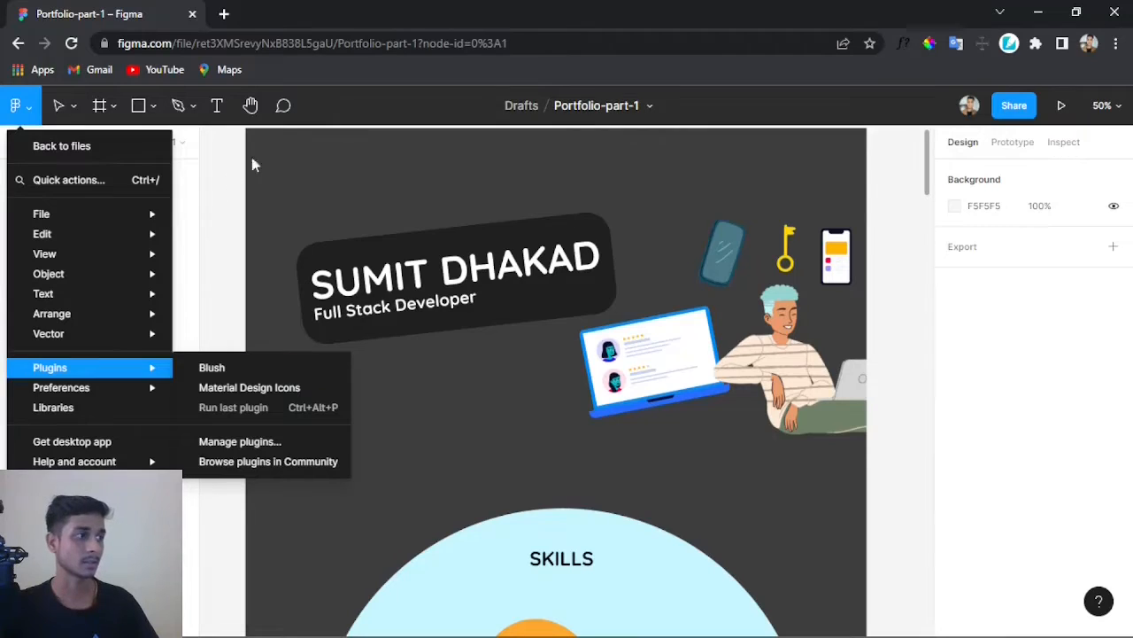
left_click(333, 154)
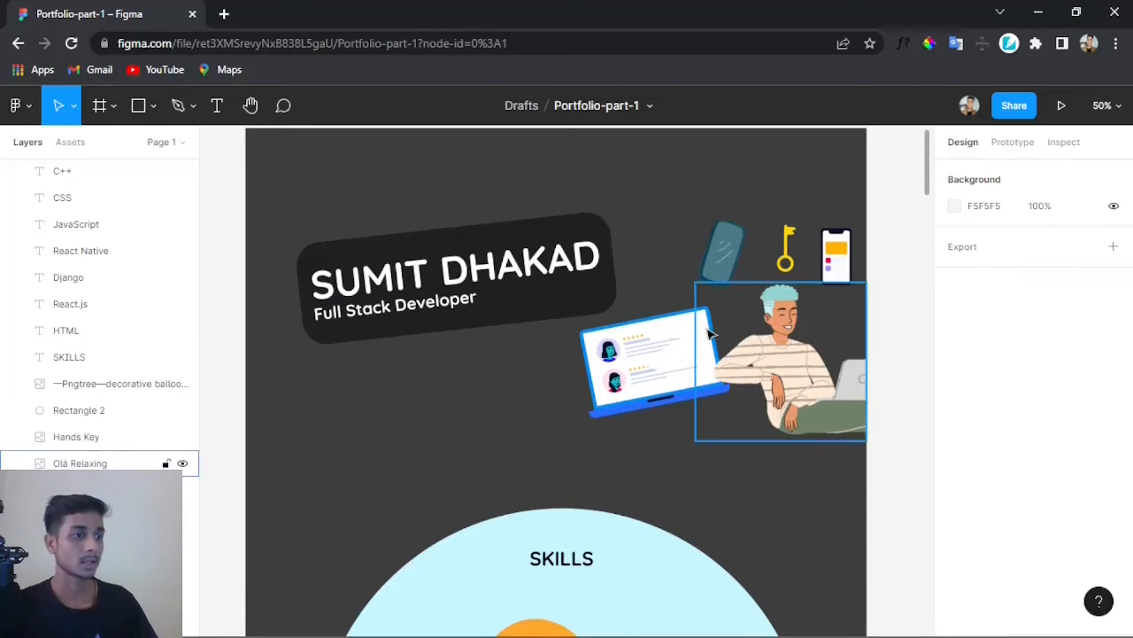
Step: Scroll to the Skills section and inspect its heading, circle background and balloon image
scroll(553, 367, "down", 2)
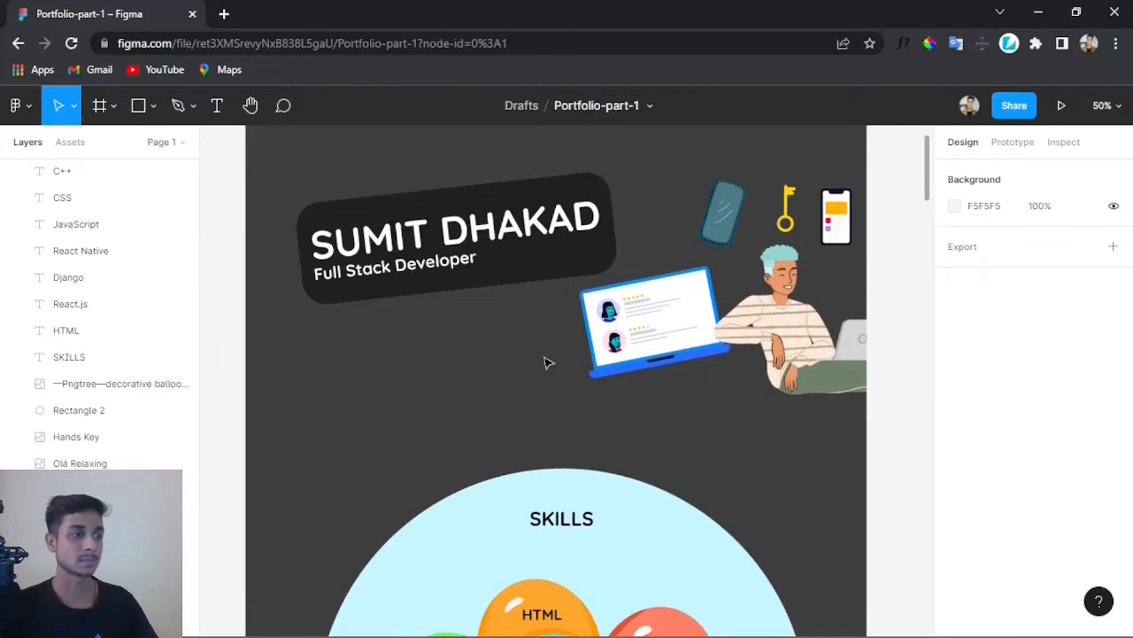
scroll(547, 362, "down", 3)
scroll(521, 339, "down", 6)
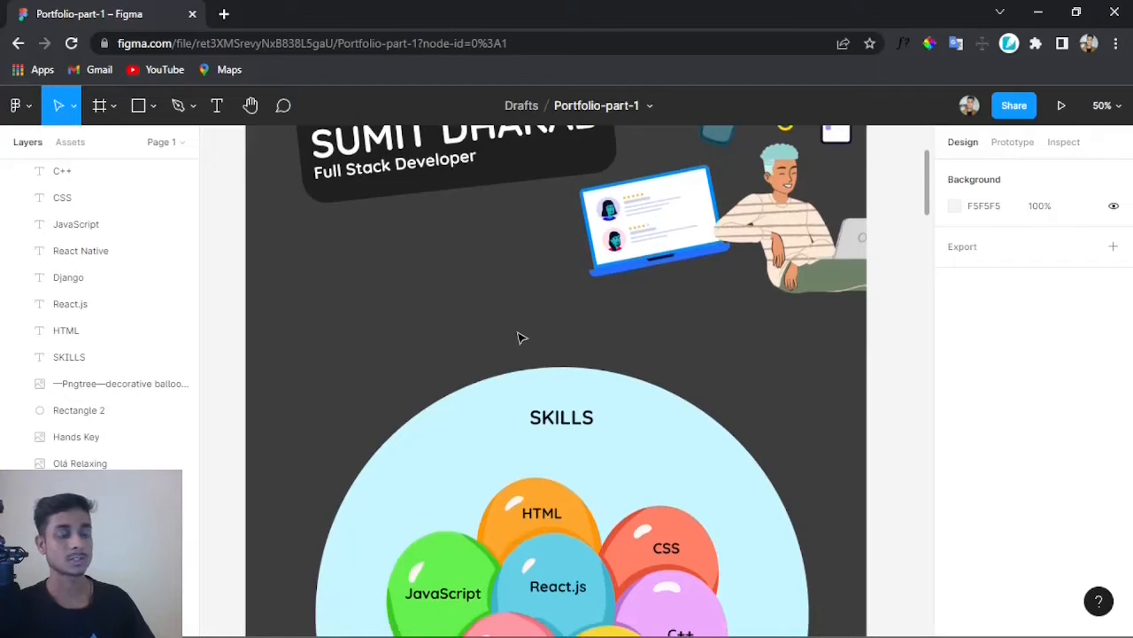
scroll(534, 247, "down", 1)
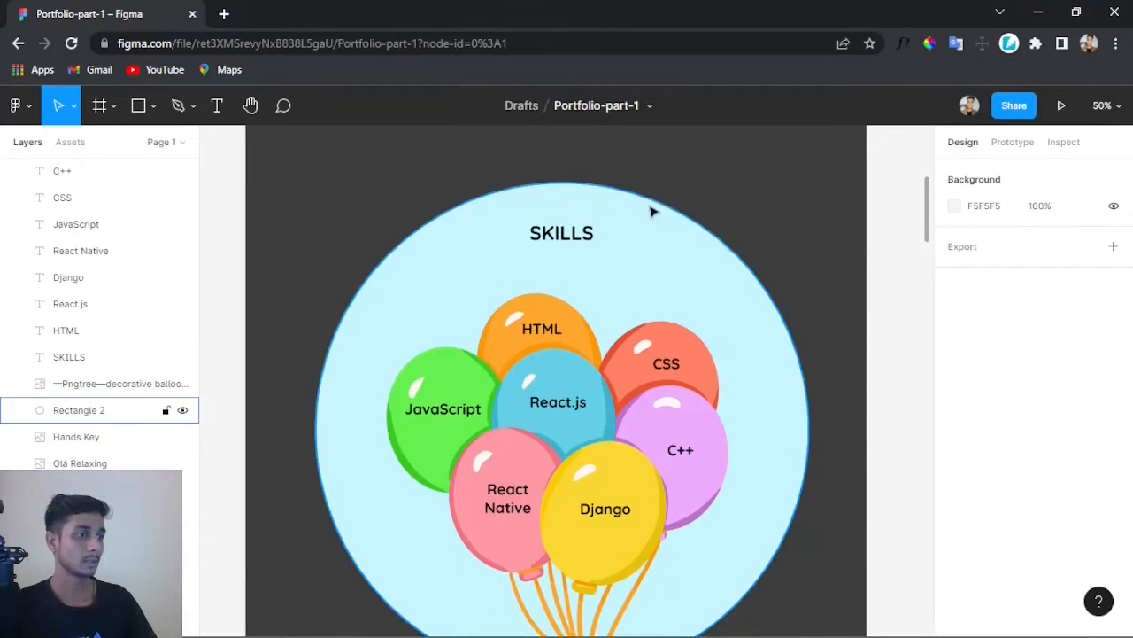
left_click(572, 241)
scroll(791, 216, "down", 1)
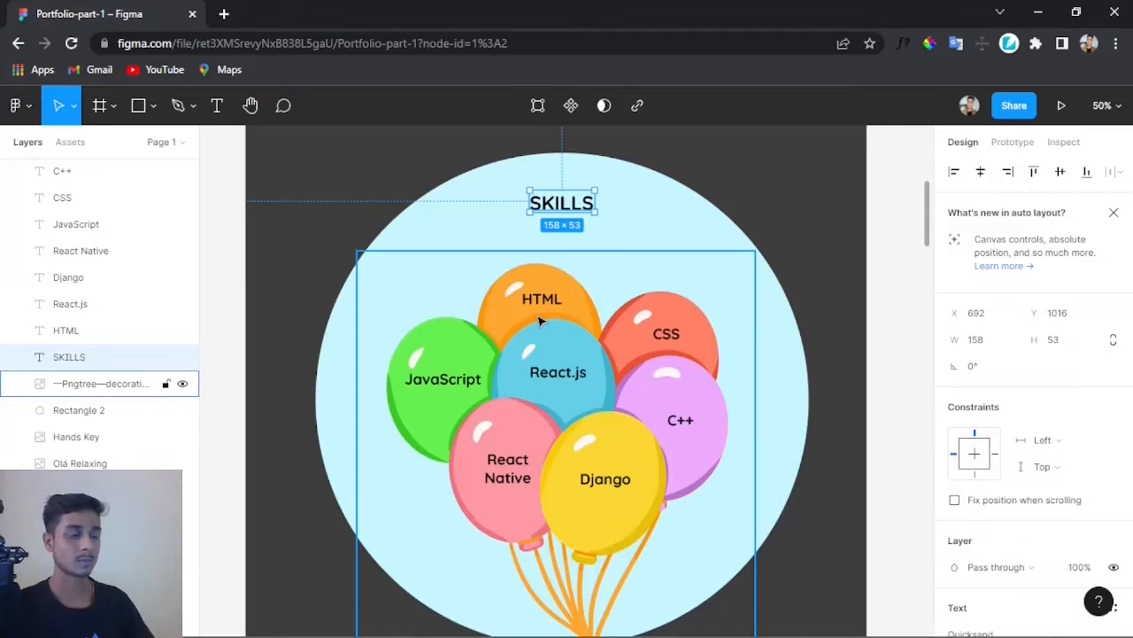
left_click(485, 199)
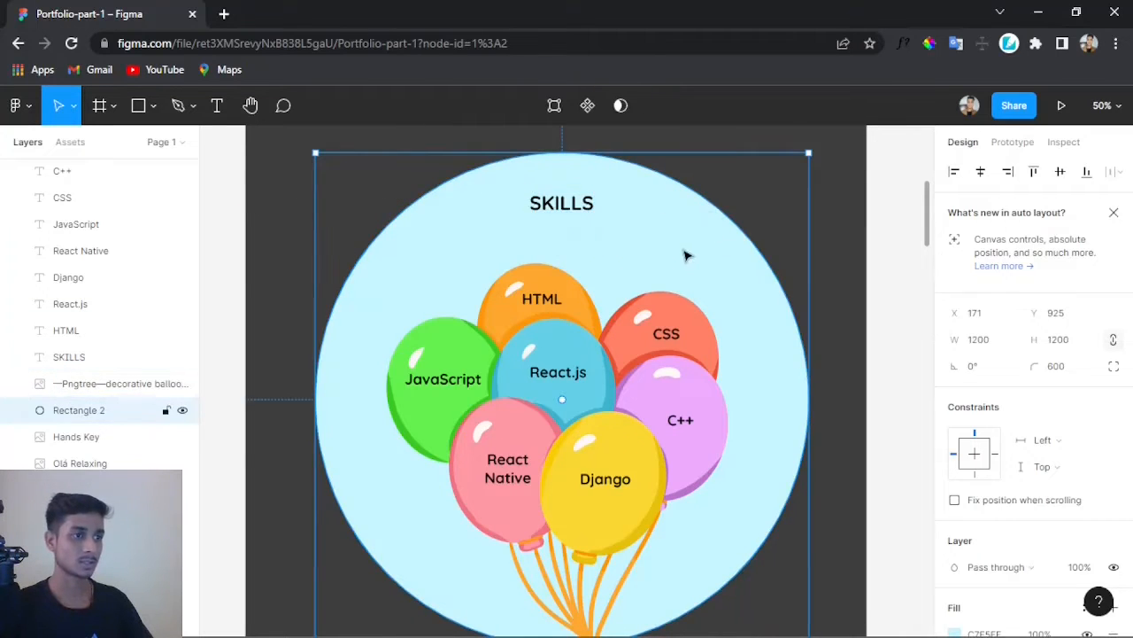
left_click(718, 292)
scroll(799, 397, "down", 2)
scroll(600, 534, "down", 6)
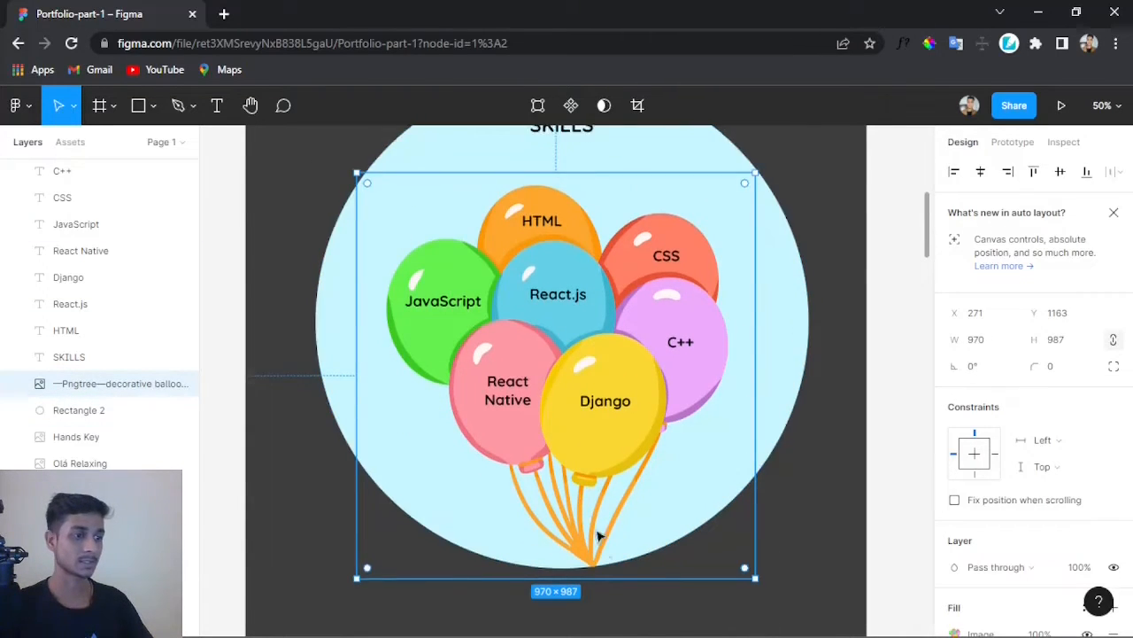
left_click(622, 255)
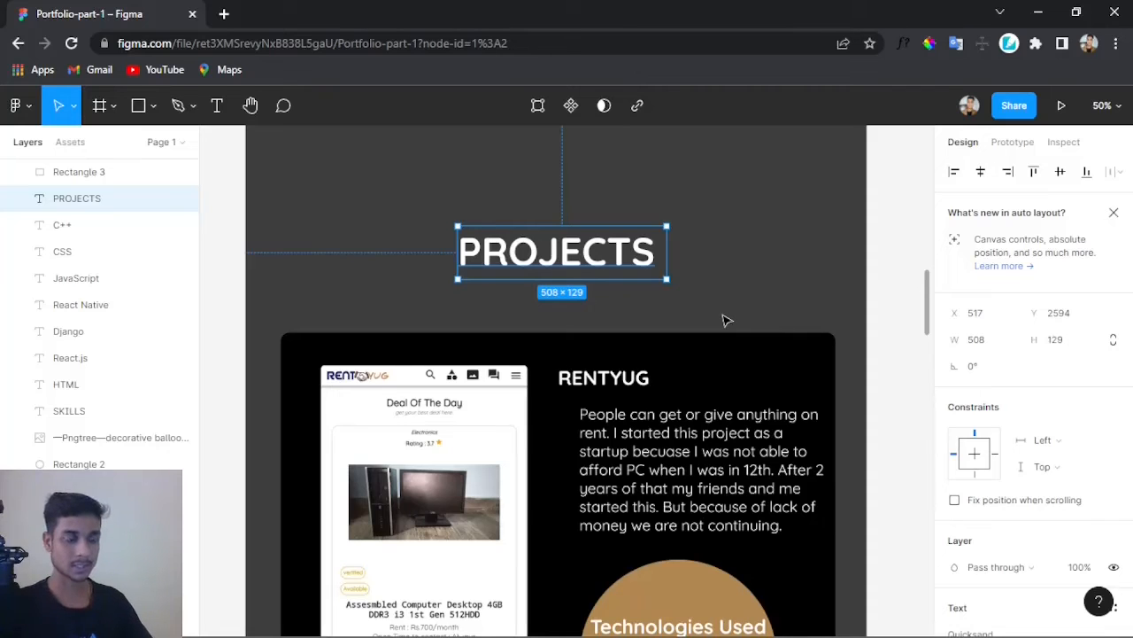
Step: Inspect the Projects section: heading, project titles, descriptions and Technologies Used circles
scroll(725, 319, "down", 2)
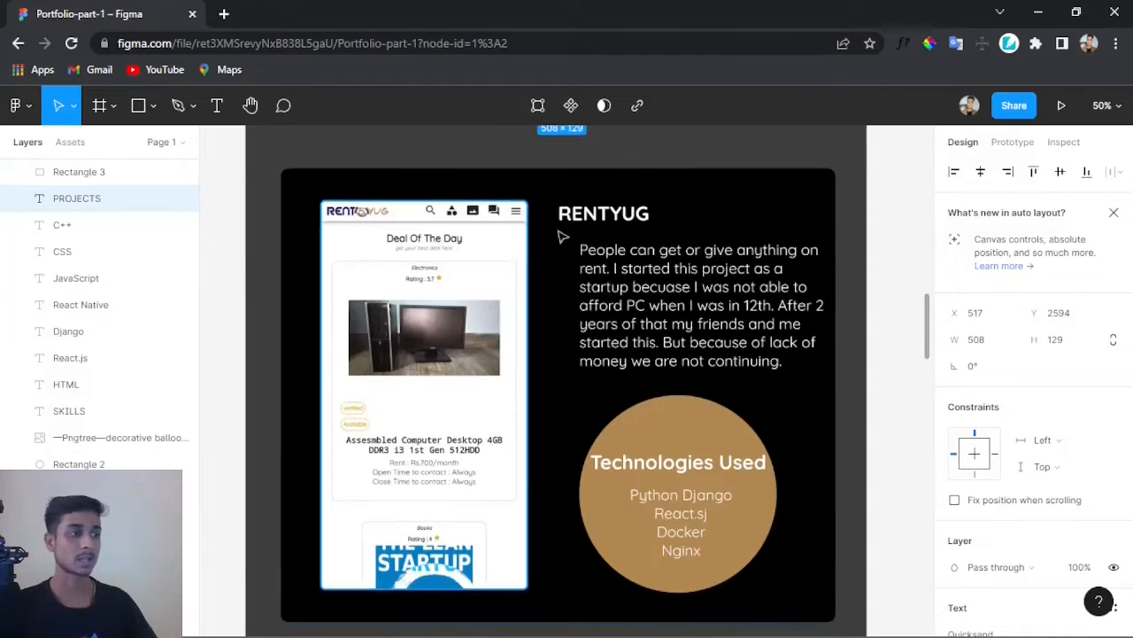
left_click(624, 219)
scroll(690, 410, "down", 4)
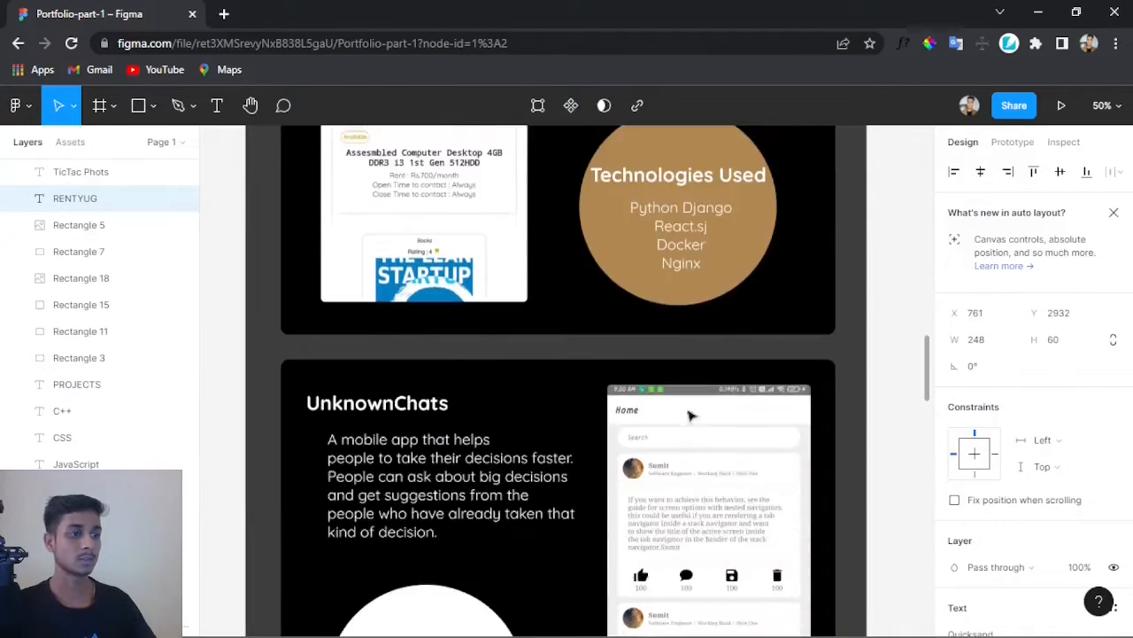
left_click(416, 407)
scroll(708, 454, "down", 7)
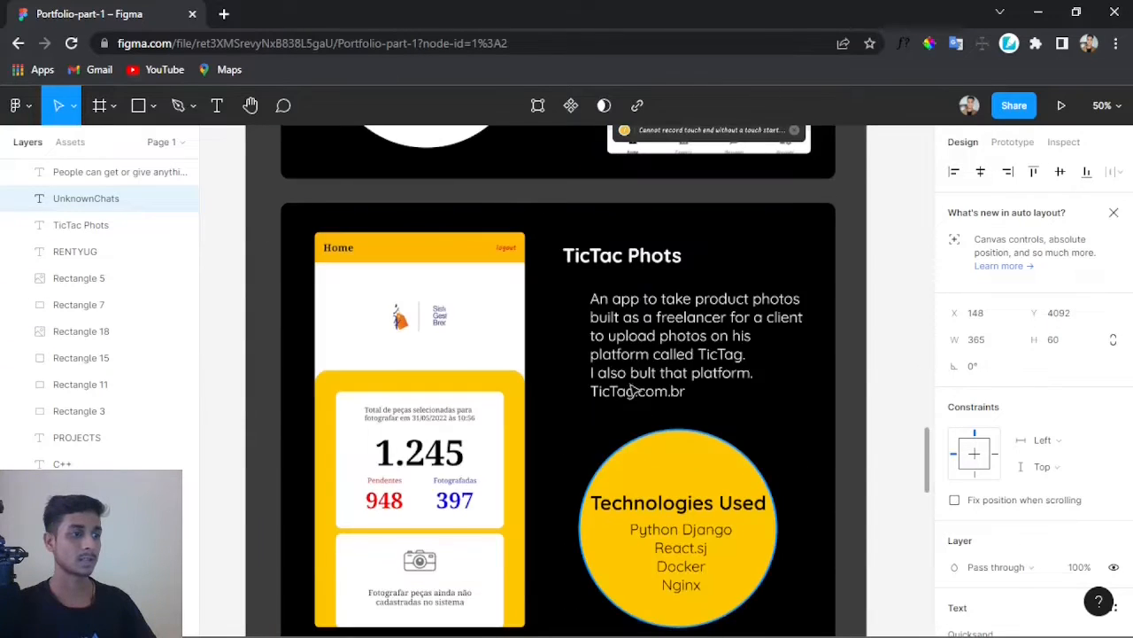
left_click(622, 255)
scroll(666, 379, "down", 3)
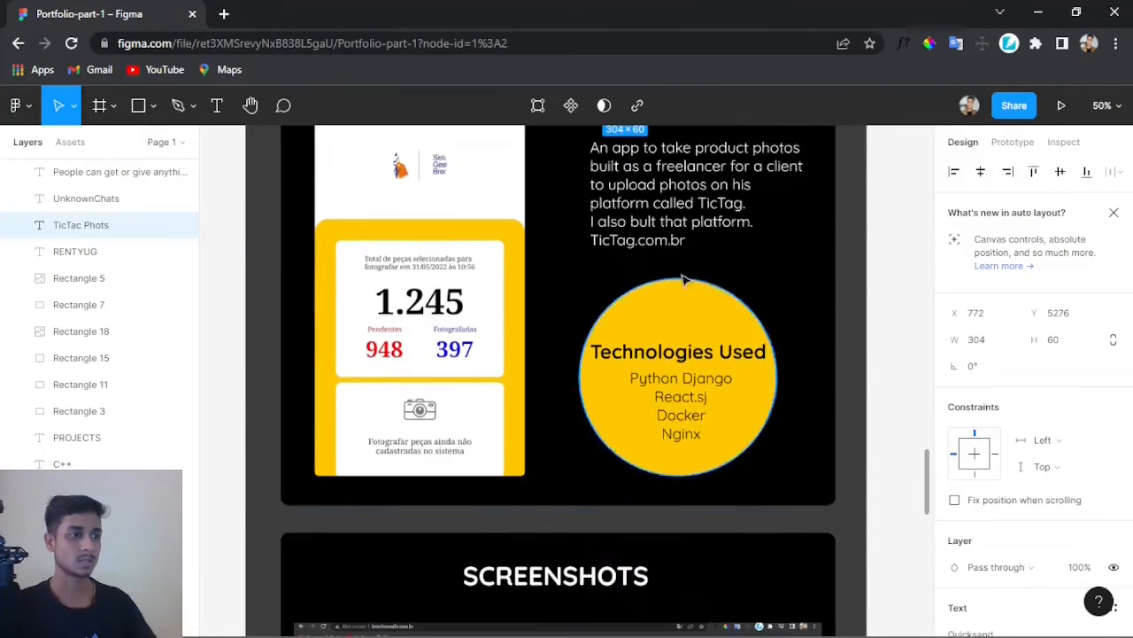
scroll(662, 281, "up", 2)
left_click(663, 282)
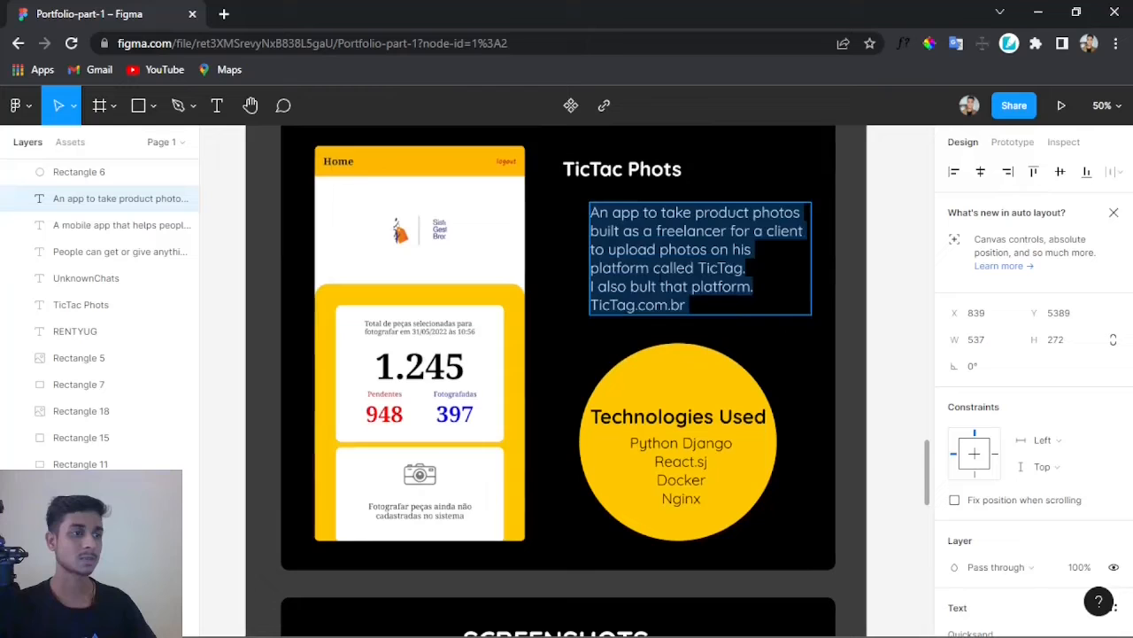
left_click(651, 417)
left_click(672, 480)
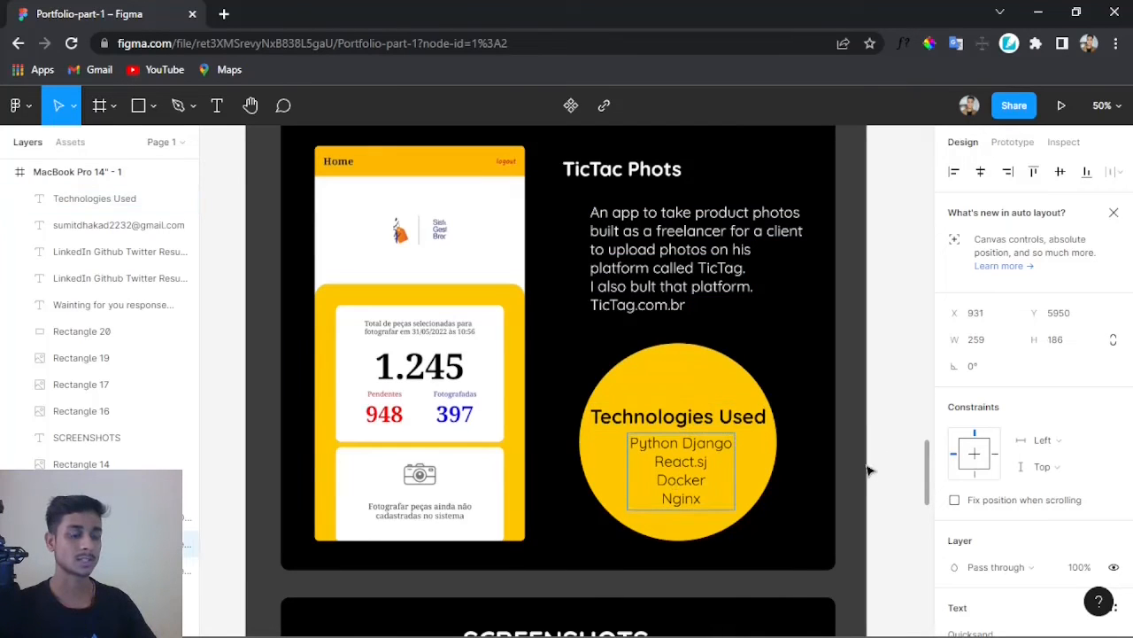
left_click(861, 466)
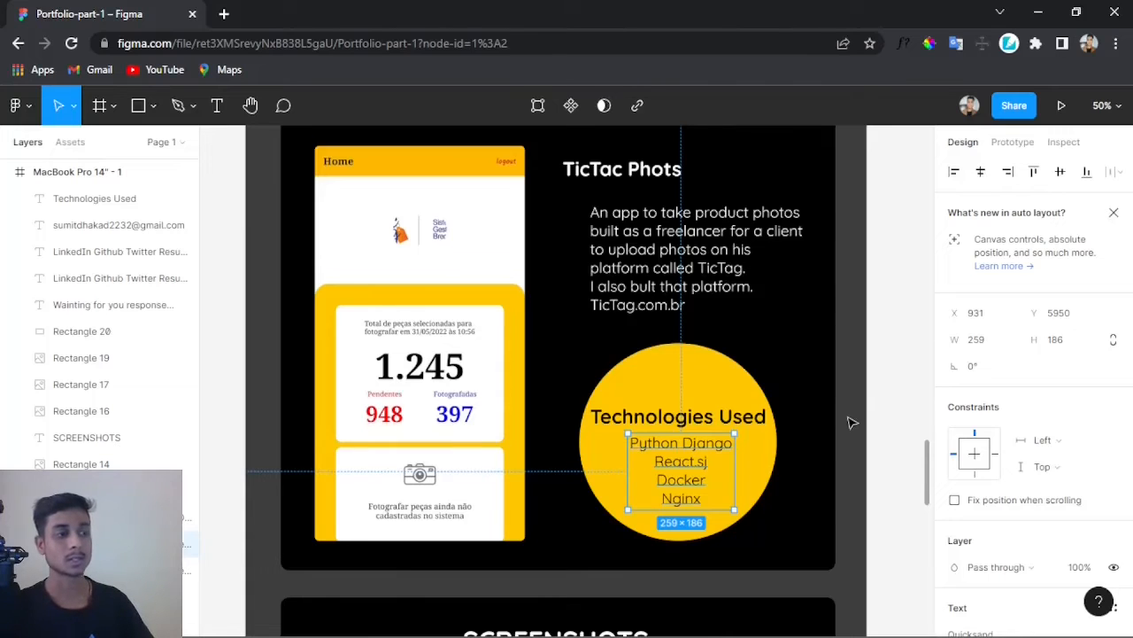
Step: Inspect the Screenshots section and the contact footer with its link lists, e-mail text and monitor message
scroll(850, 420, "down", 5)
left_click(435, 291)
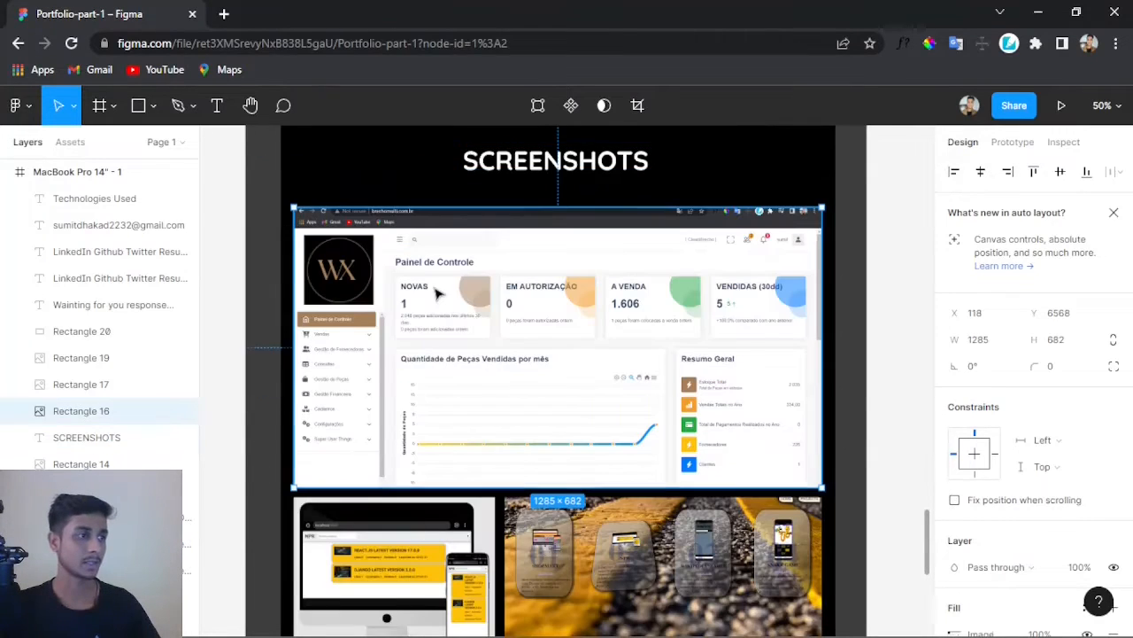
scroll(604, 375, "down", 3)
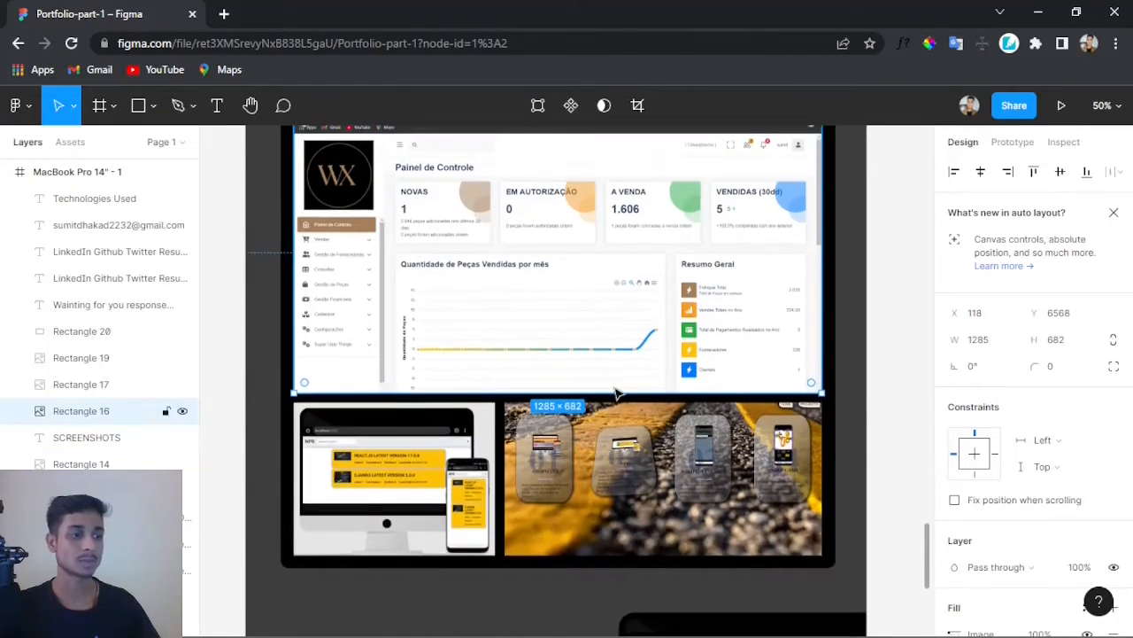
scroll(573, 420, "down", 8)
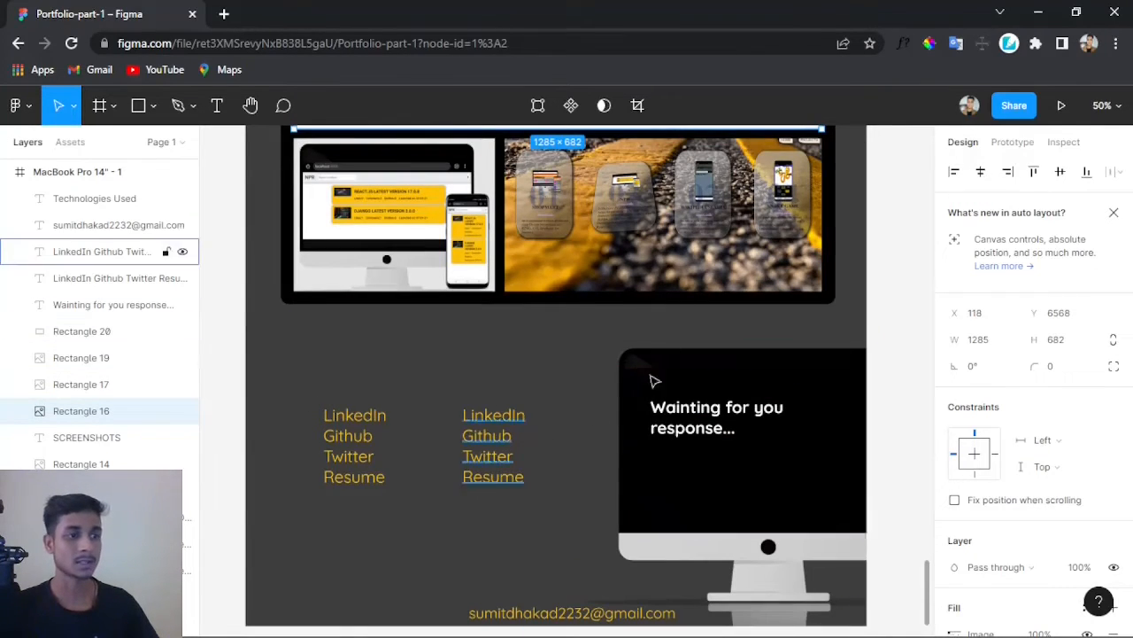
left_click(350, 434)
left_click(505, 436)
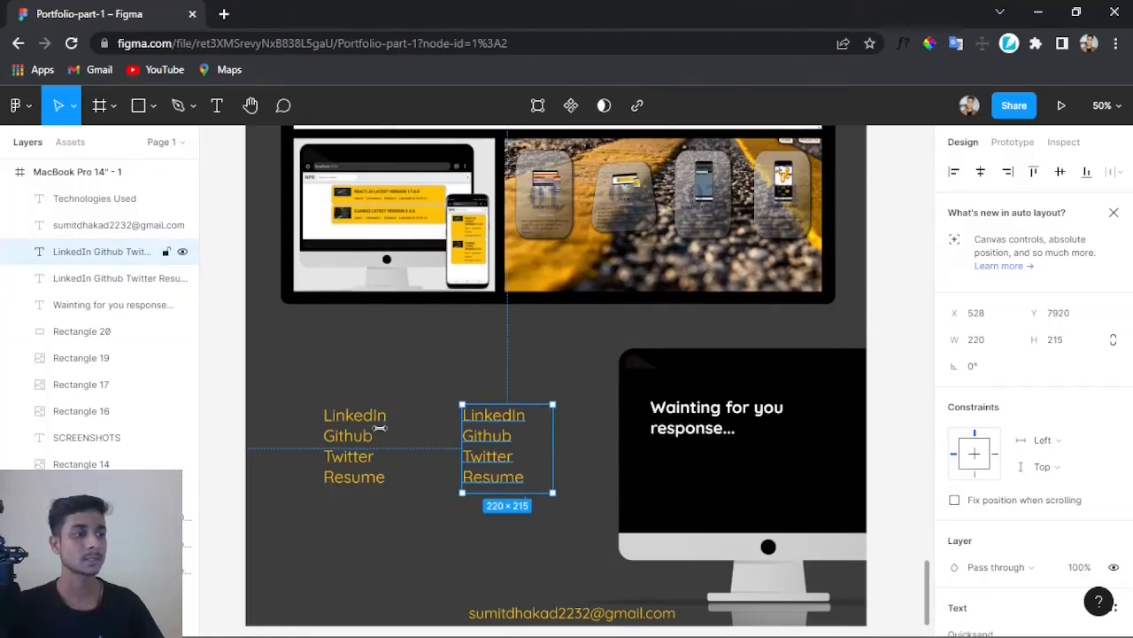
left_click(595, 613)
scroll(519, 513, "down", 1)
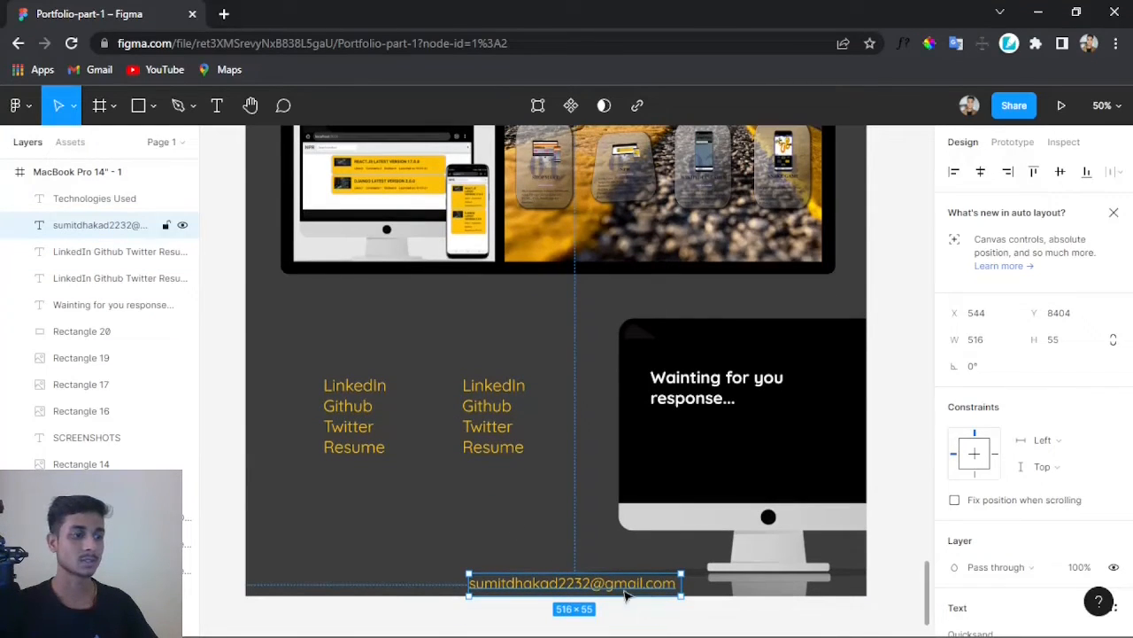
left_click(695, 387)
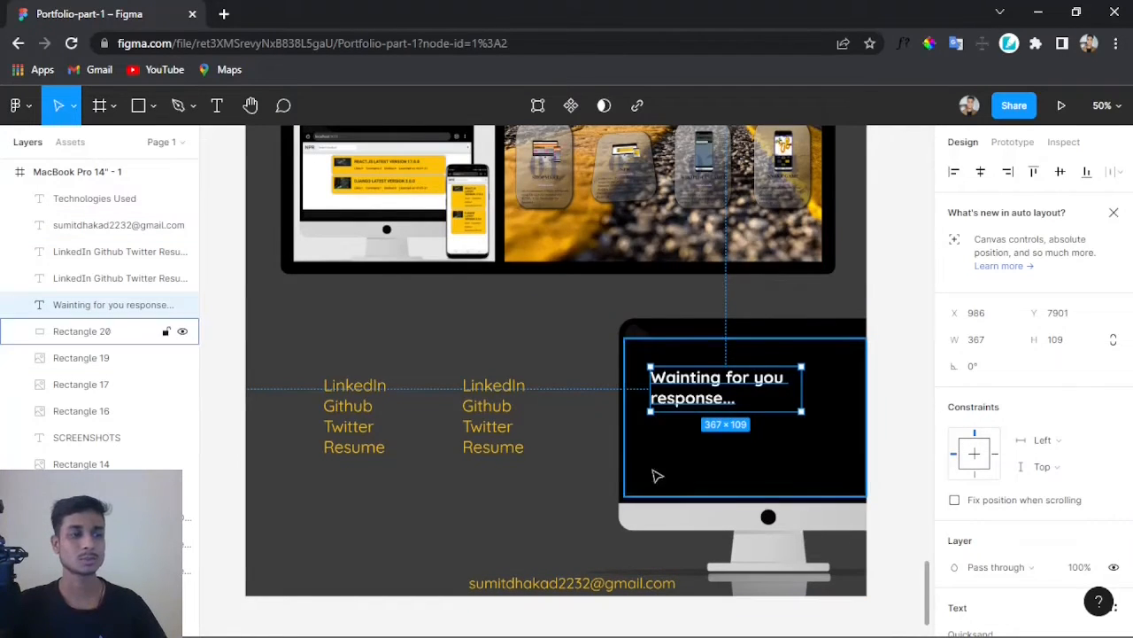
left_click(826, 415)
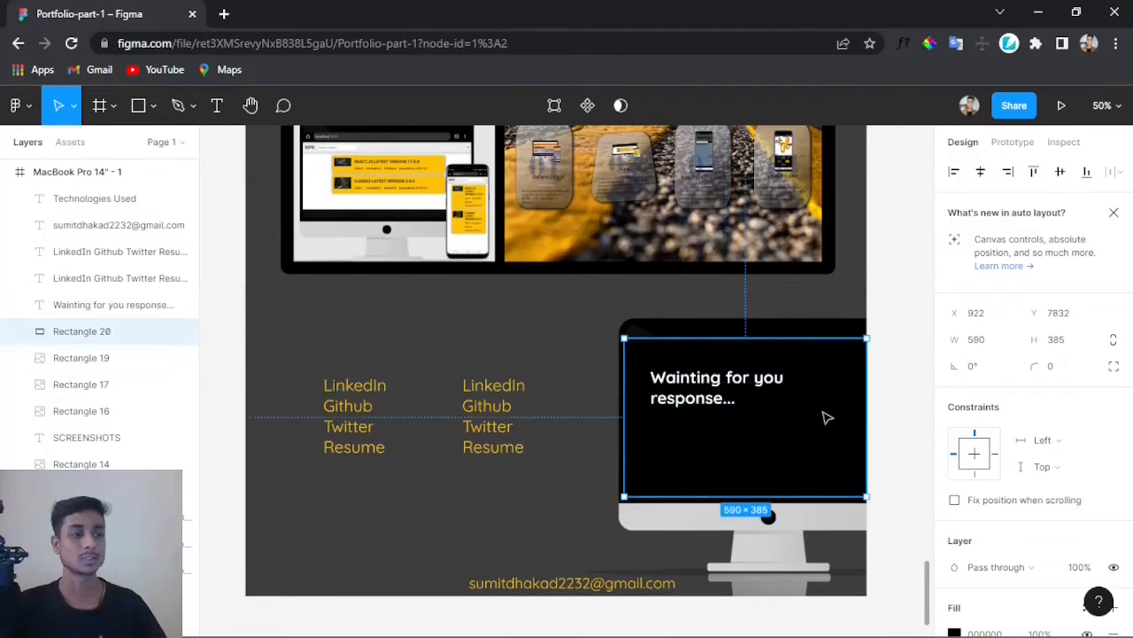
left_click(708, 404)
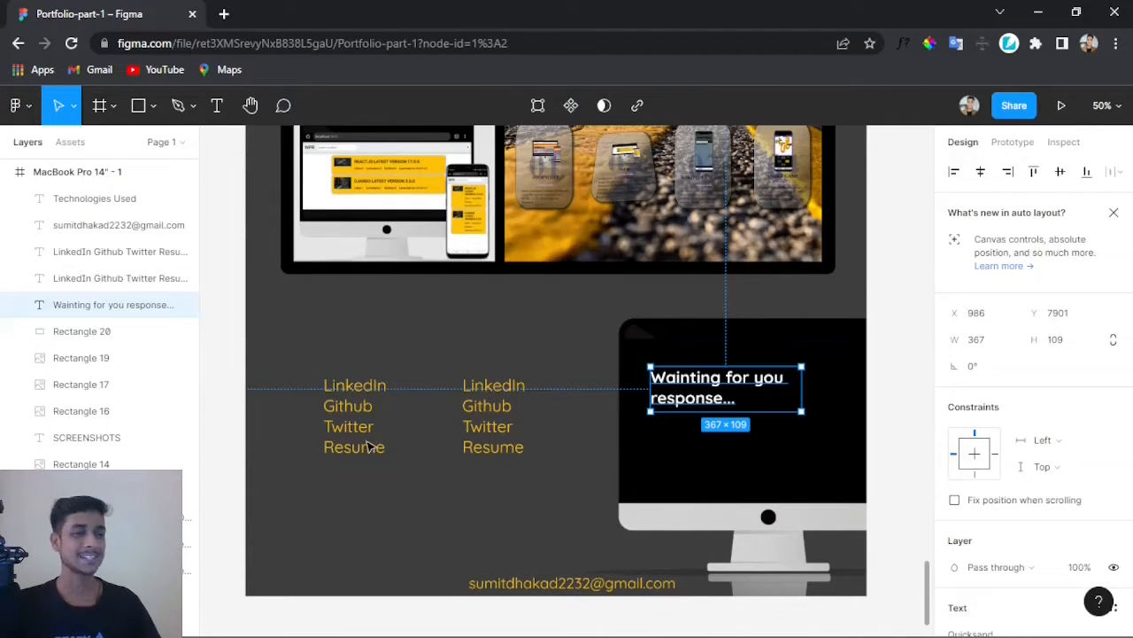
scroll(370, 402, "up", 15)
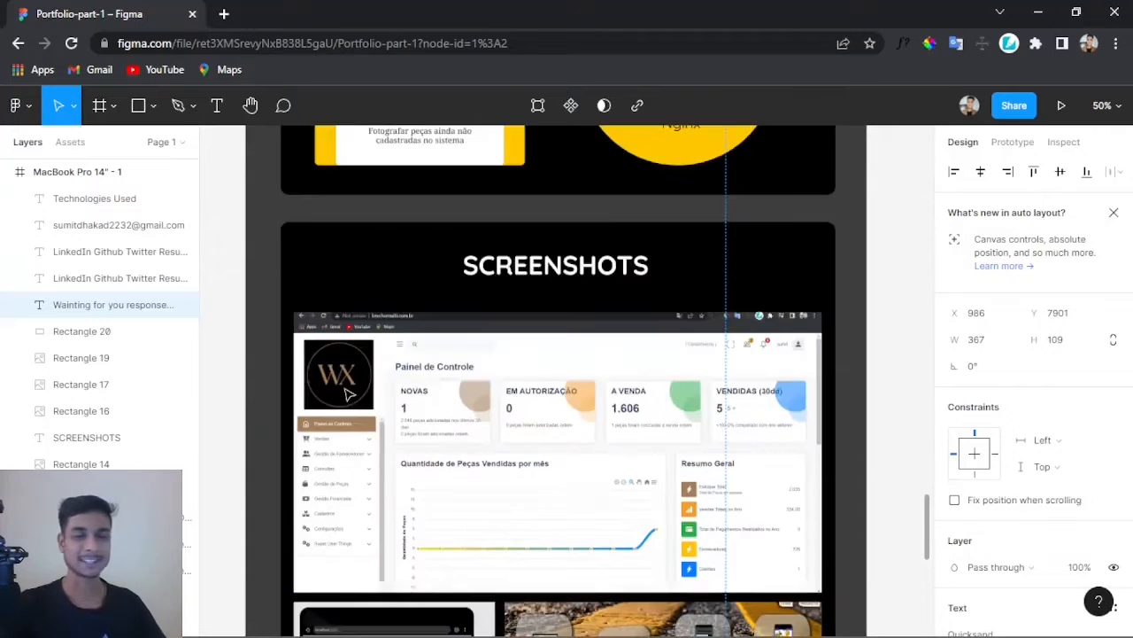
scroll(347, 395, "up", 15)
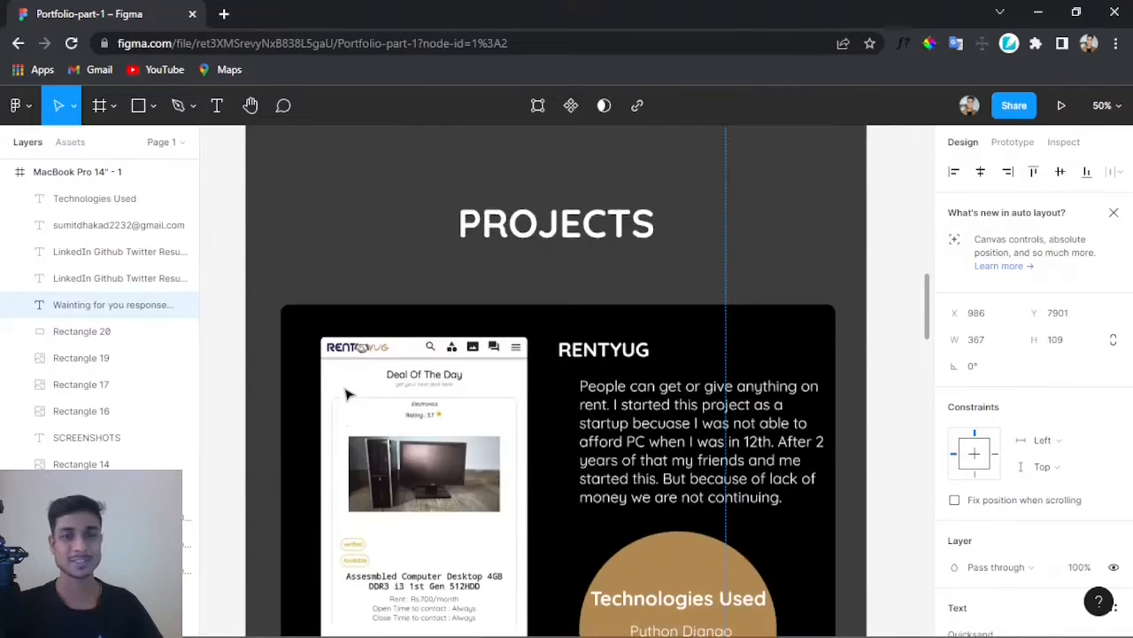
scroll(348, 395, "up", 15)
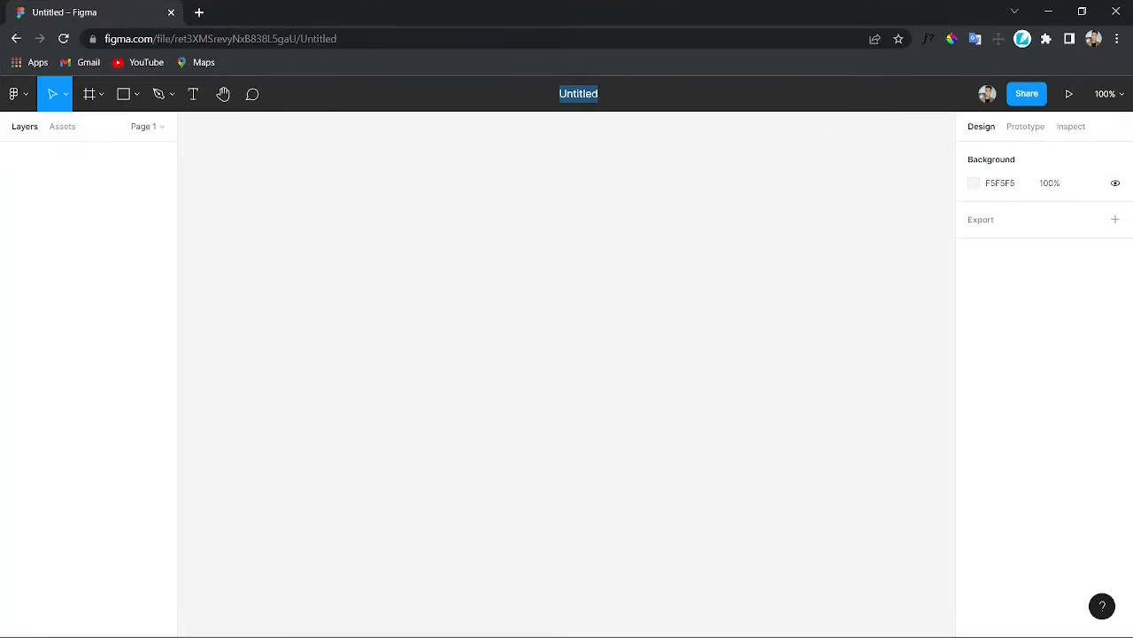
Step: Rename the new file as Portofoio
type("Portofoio")
key("Return")
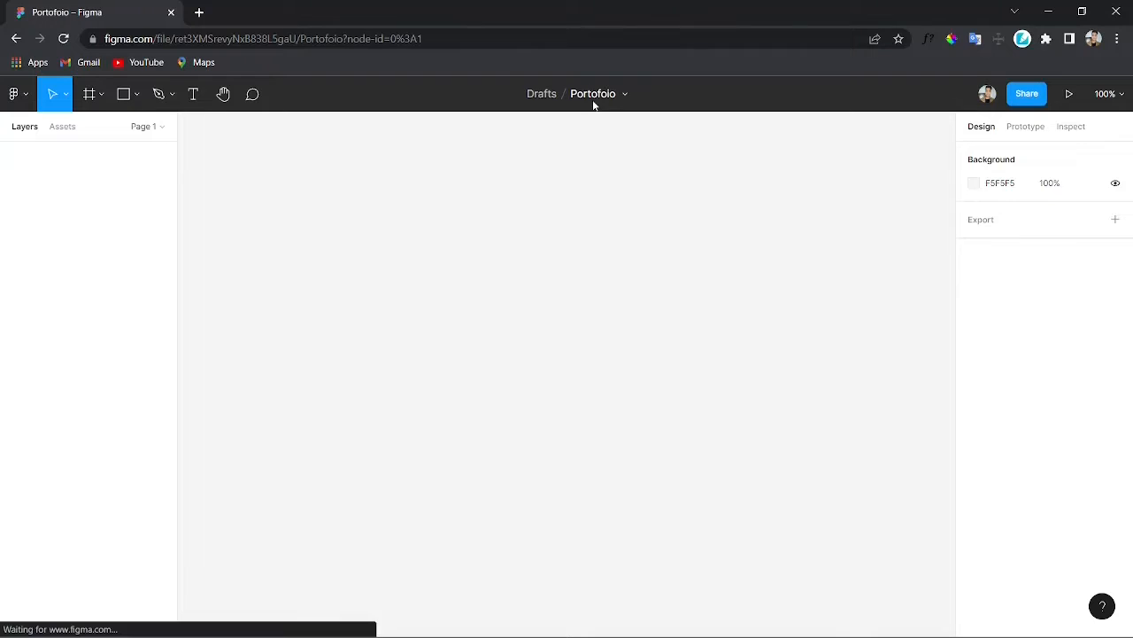
Step: Add a MacBook Pro 14" frame of 1512 × 982 to the canvas
left_click(101, 94)
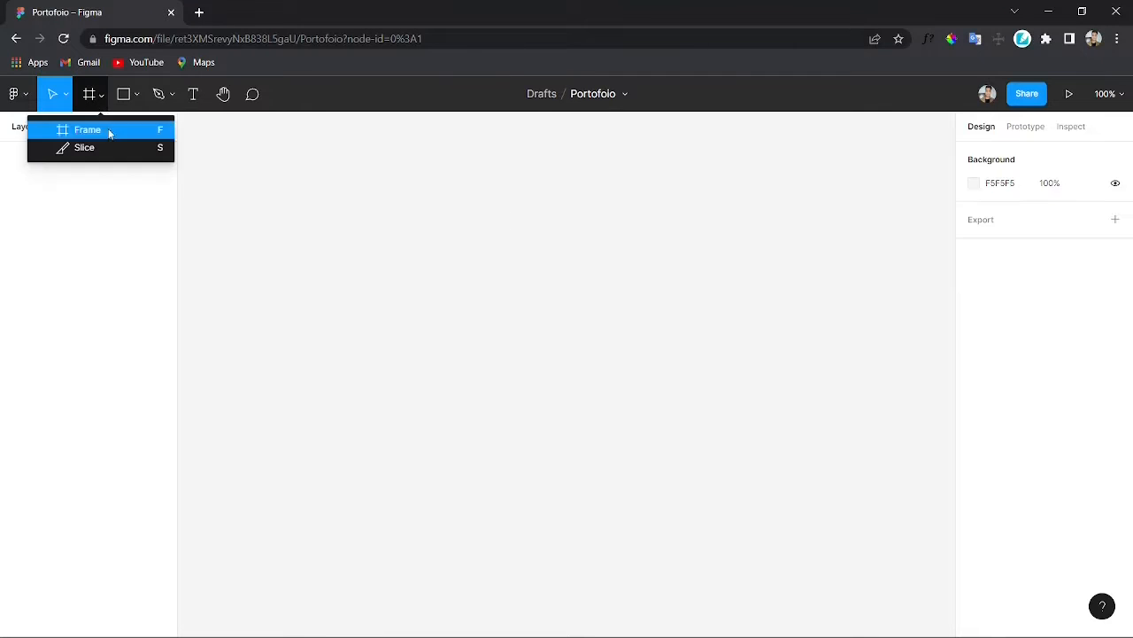
left_click(109, 128)
left_click(1009, 251)
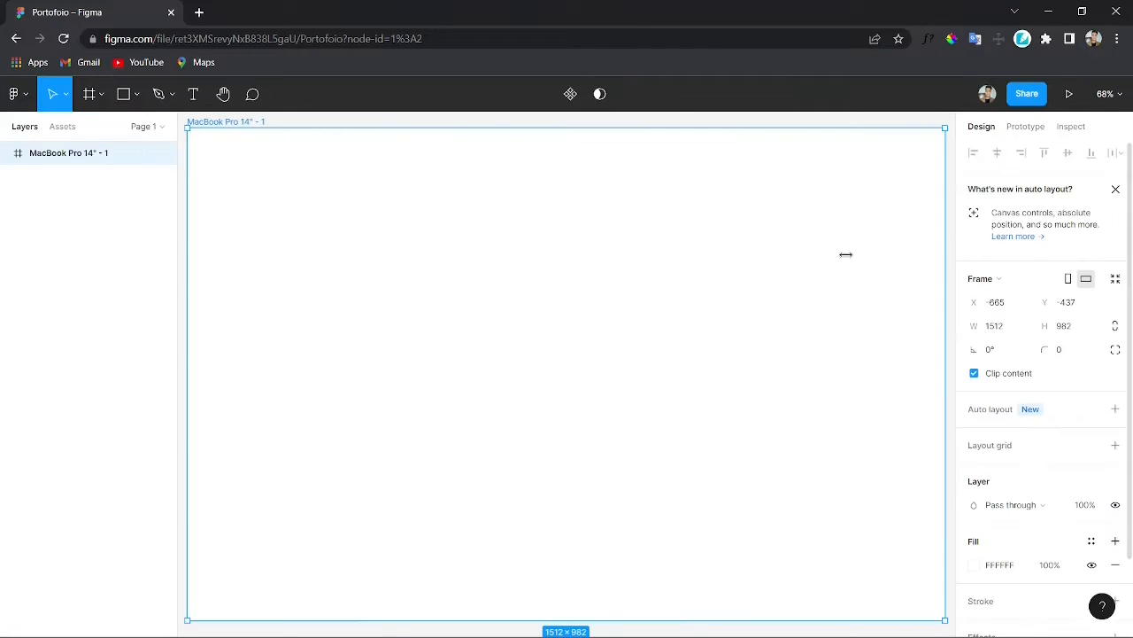
Step: Set the frame's fill colour to 3E3E3E
left_click(1001, 474)
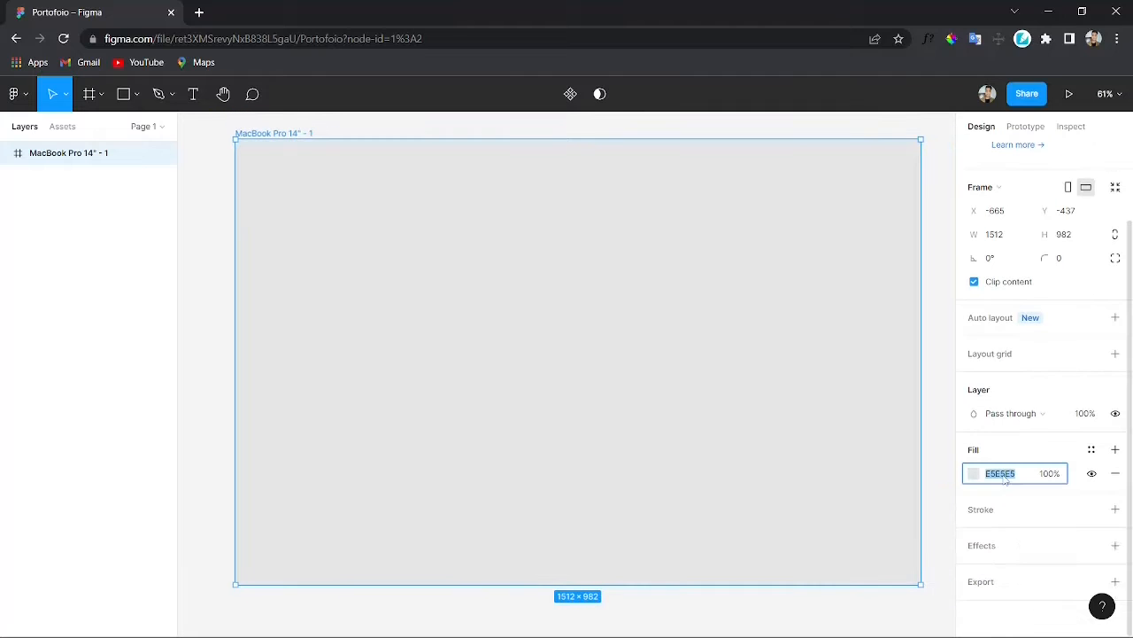
type("3E3E3E")
key("Return")
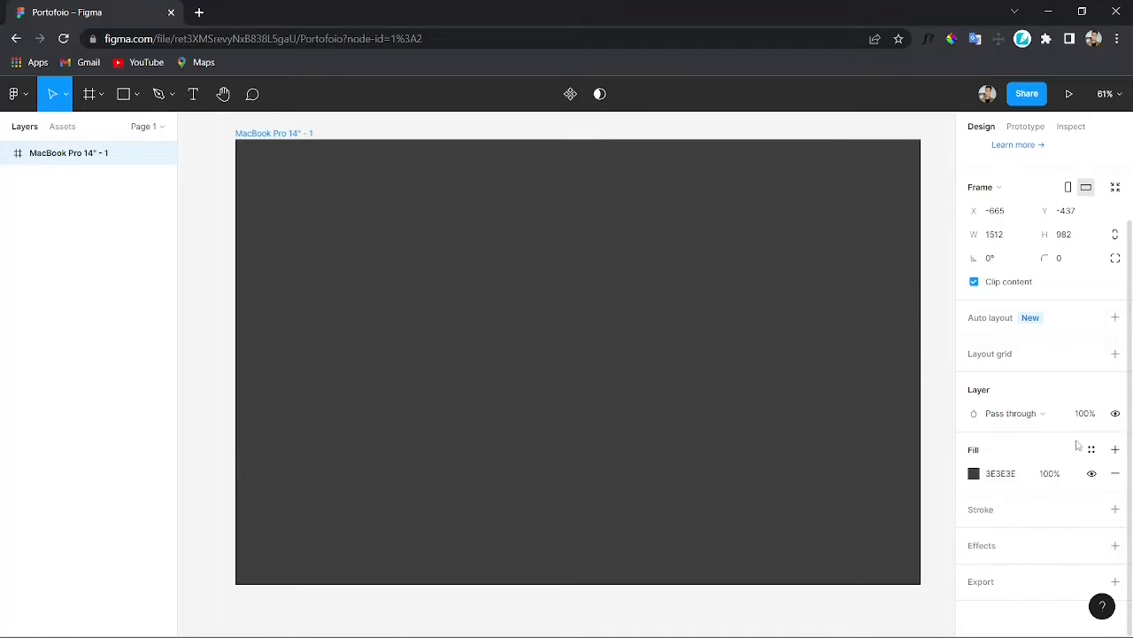
Step: Draw a rectangle about 731 × 249 near the frame's top and round its corners to about 59
key("r")
left_click_drag(347, 239, 681, 376)
left_click_drag(567, 322, 565, 297)
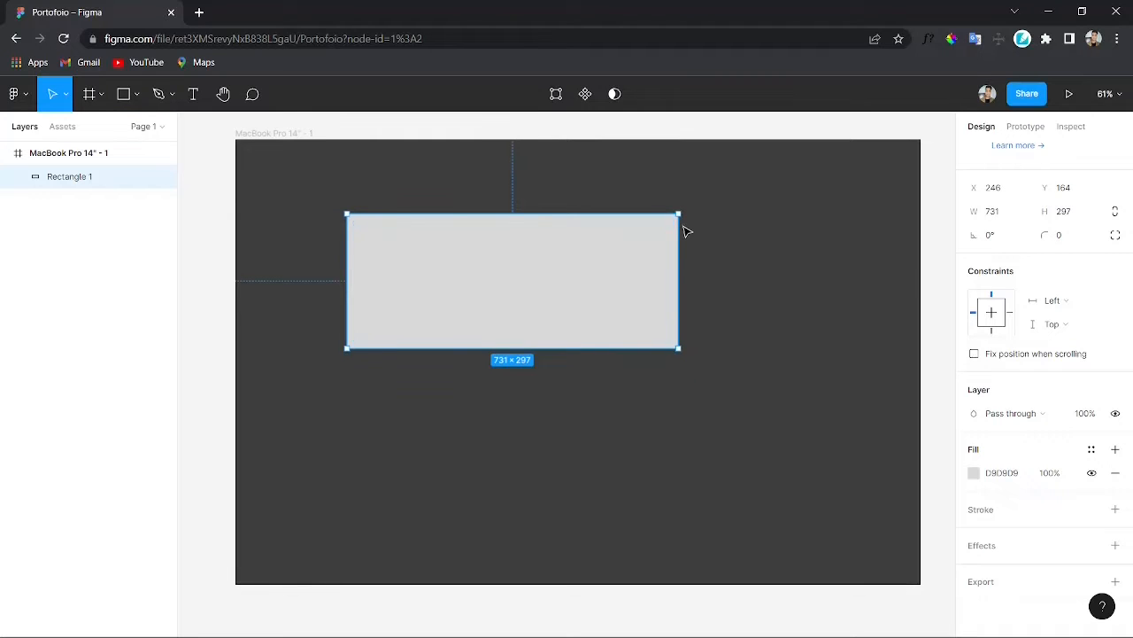
left_click_drag(670, 227, 632, 269)
left_click_drag(567, 348, 567, 326)
mouse_move(653, 240)
left_mouse_down()
mouse_move(601, 272)
mouse_move(651, 249)
left_mouse_up()
left_click(479, 377)
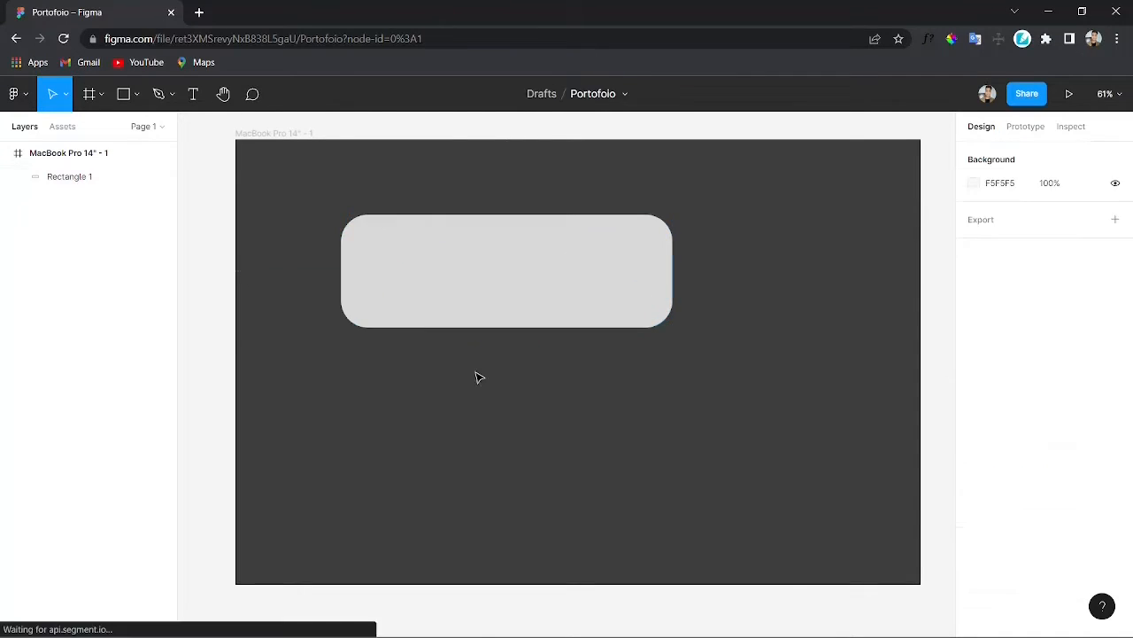
Step: Set the rectangle's fill to black 000000 at 50% opacity and nudge it slightly down-left
left_click(466, 288)
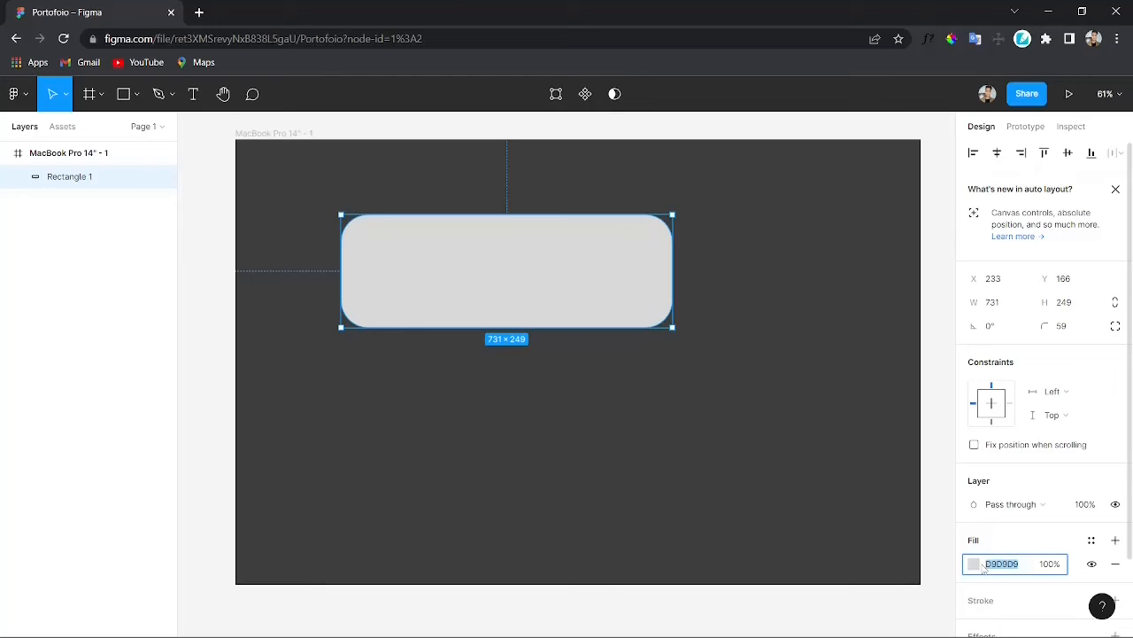
left_click(974, 563)
left_click_drag(877, 437, 826, 506)
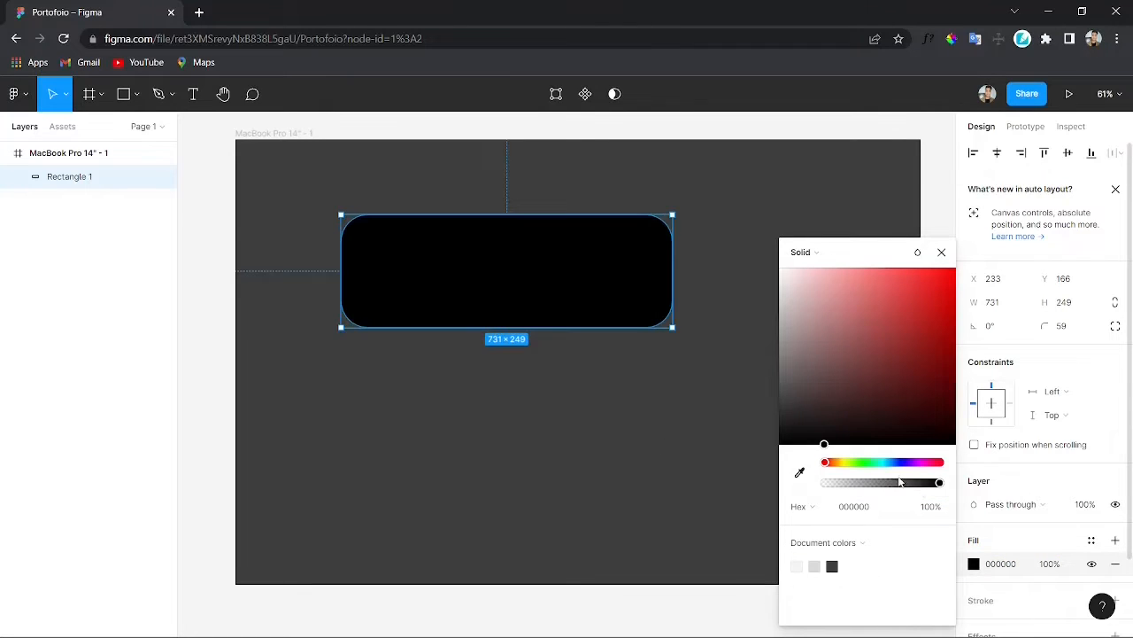
left_click(931, 508)
type("50")
key("Return")
left_click(944, 254)
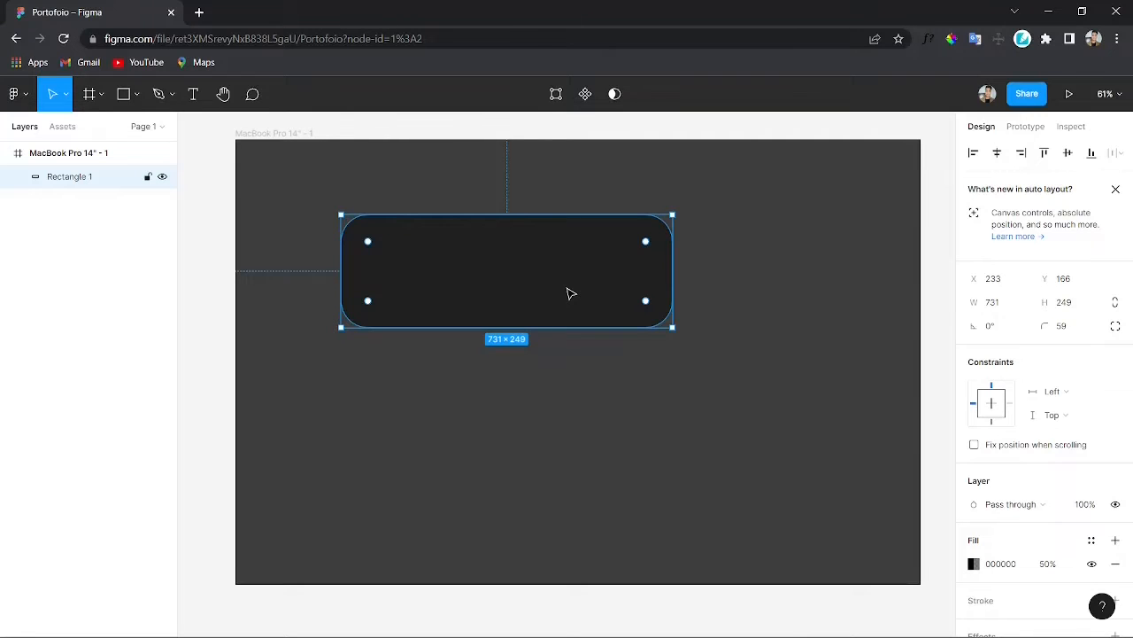
left_click_drag(569, 293, 547, 311)
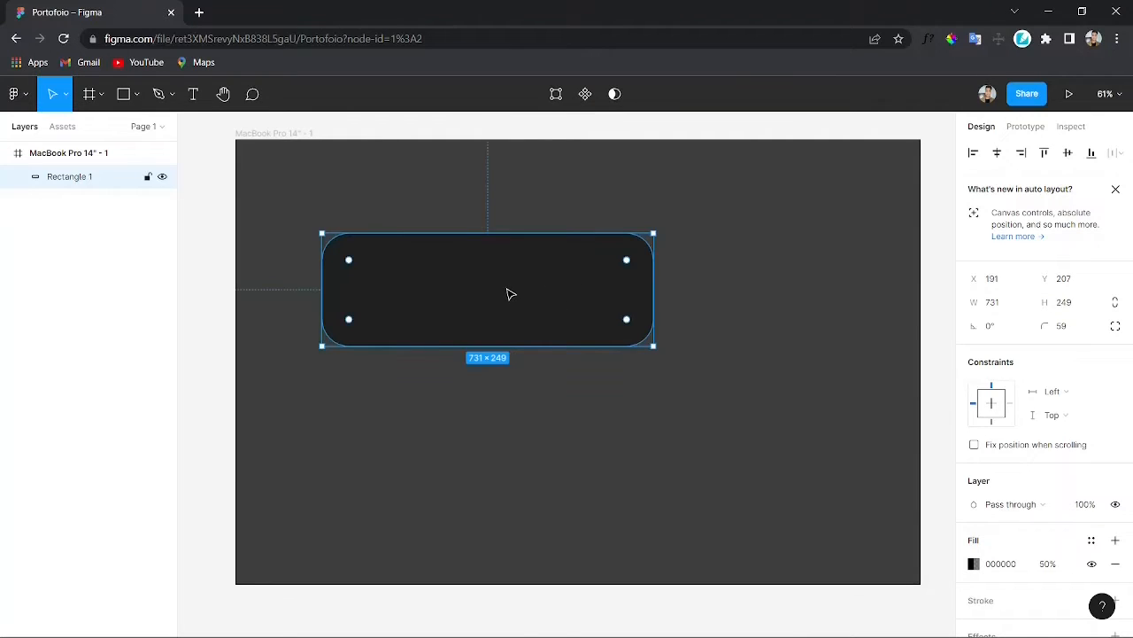
Step: Add a text box inside the banner with the owner's full name and set its font size to 96
key("t")
left_click_drag(359, 251, 592, 307)
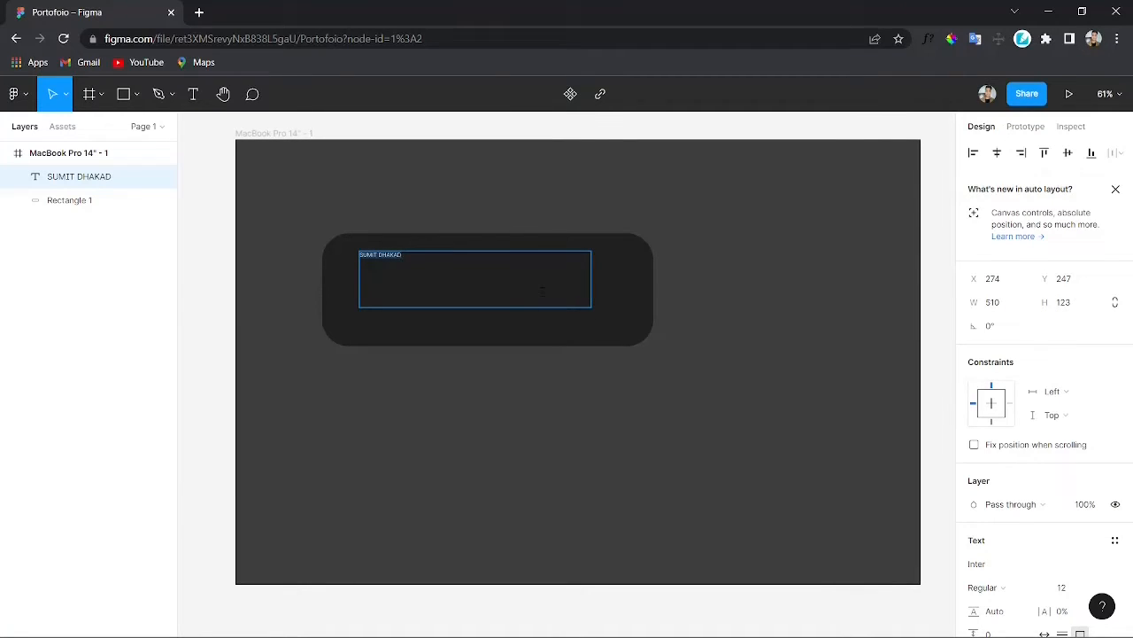
scroll(966, 451, "down", 3)
scroll(1018, 416, "up", 3)
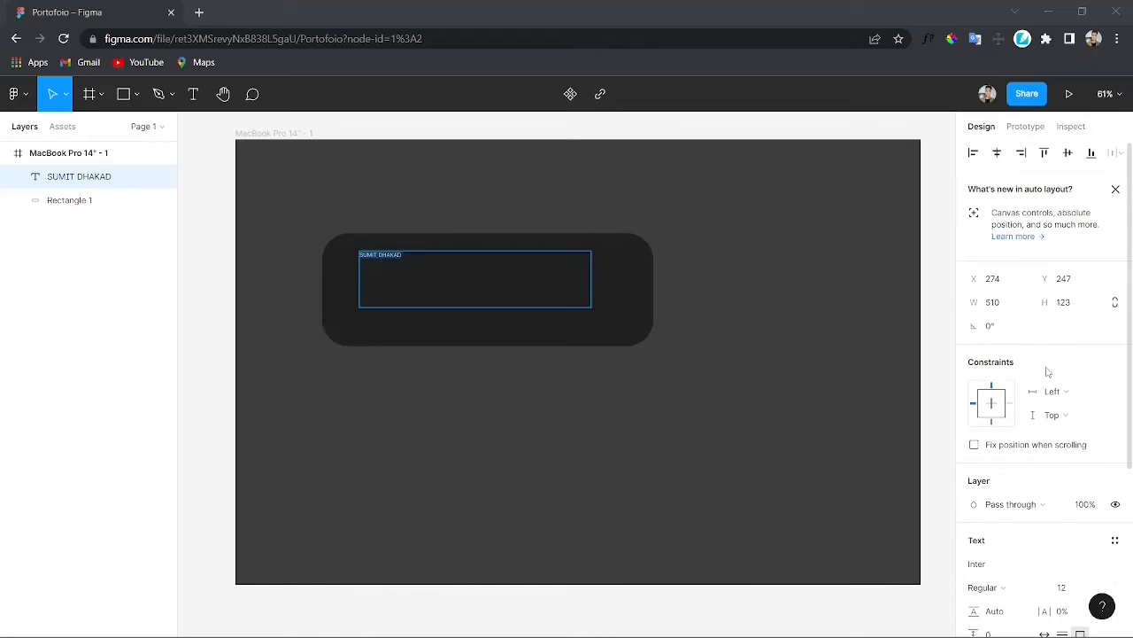
scroll(1048, 376, "down", 3)
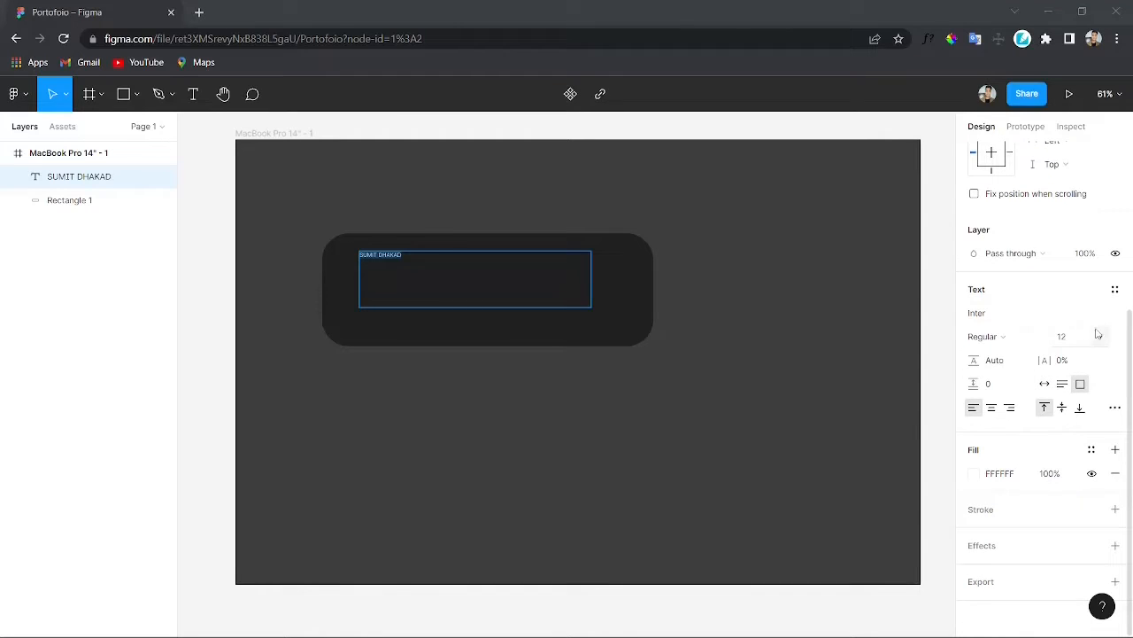
left_click(1098, 334)
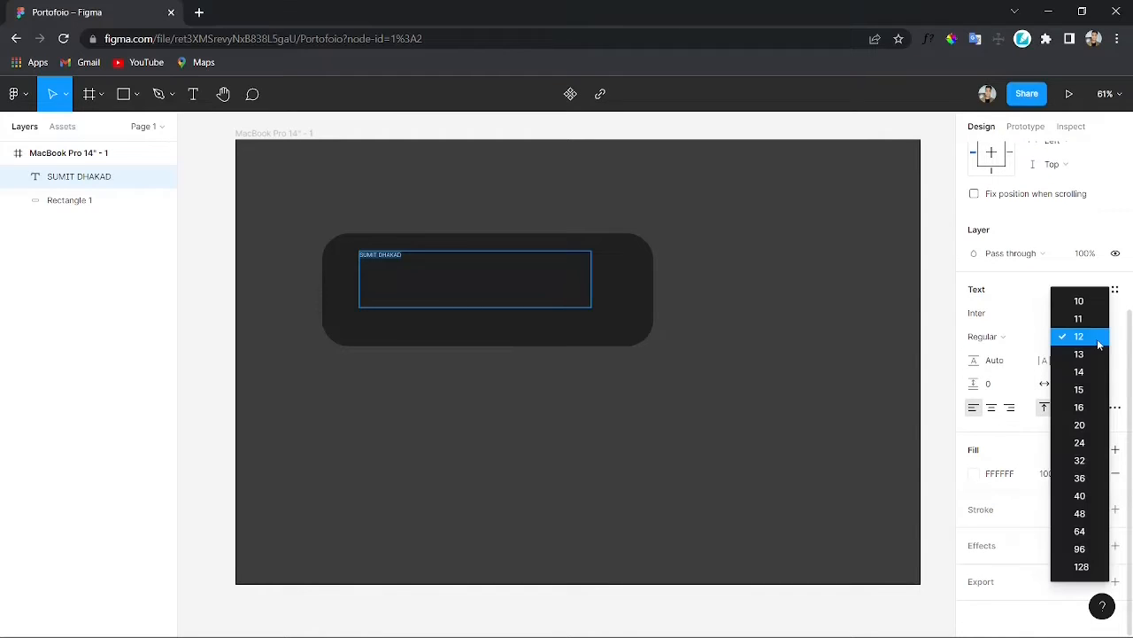
left_click(1081, 548)
key("Escape")
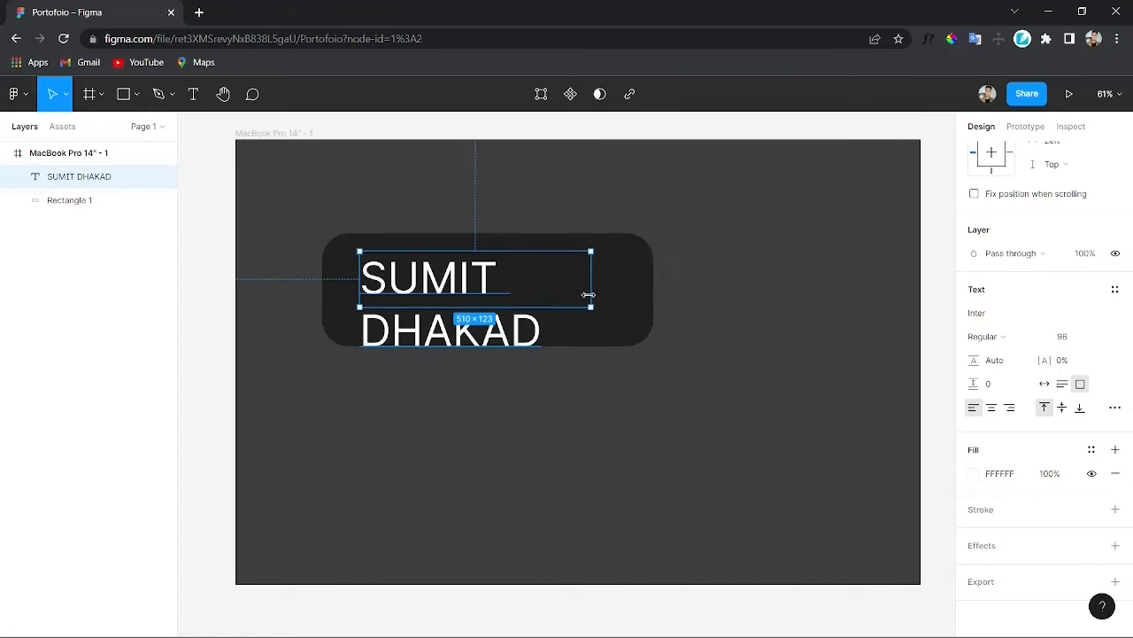
Step: Widen the name text box so it fits on one line and reposition it inside the banner
left_click_drag(588, 294, 694, 289)
left_click_drag(526, 280, 498, 280)
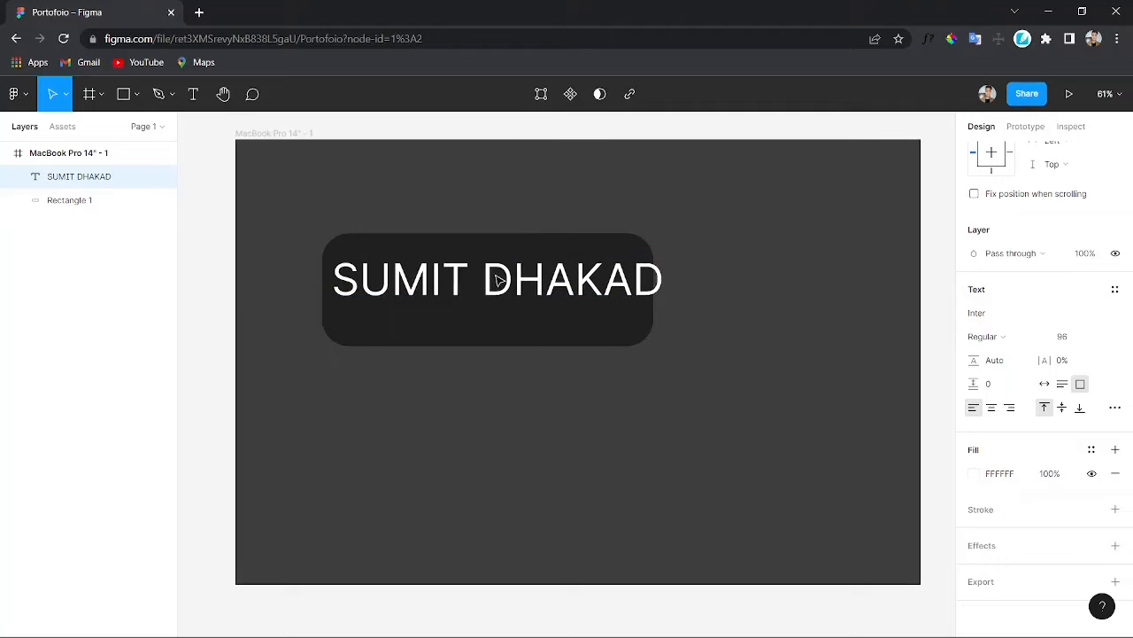
Step: Widen the banner rectangle to about 883 wide and move it to enclose the name
left_click(511, 336)
left_click_drag(656, 303, 722, 301)
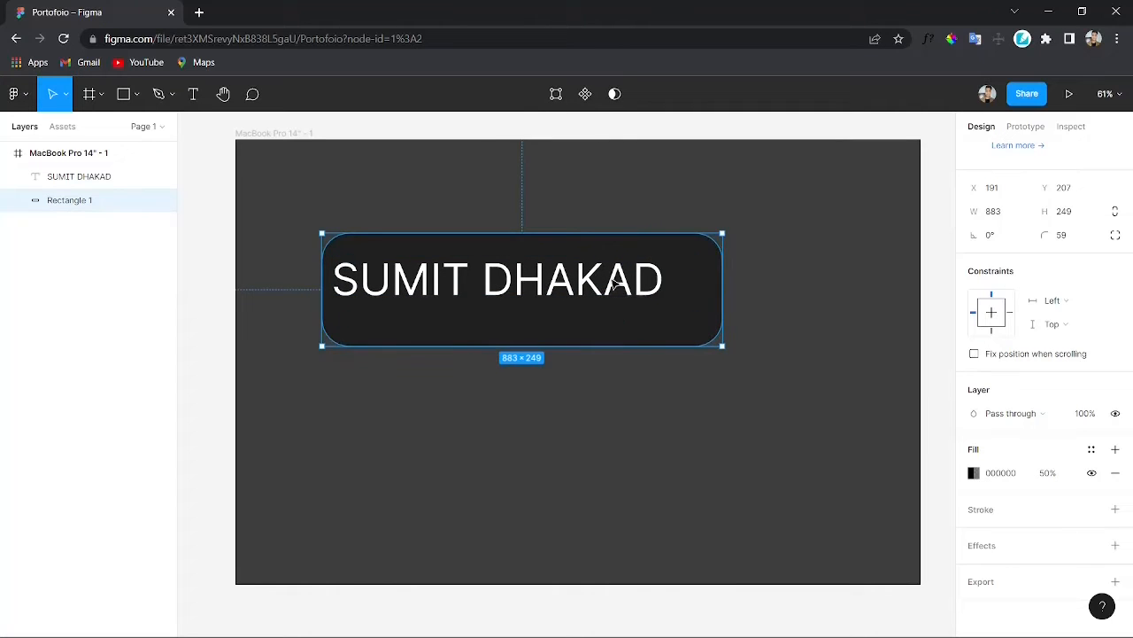
left_click_drag(612, 282, 552, 302)
Step: Set the name text's font to Quicksand Bold
left_click(549, 298)
double_click(634, 307)
scroll(1005, 433, "down", 3)
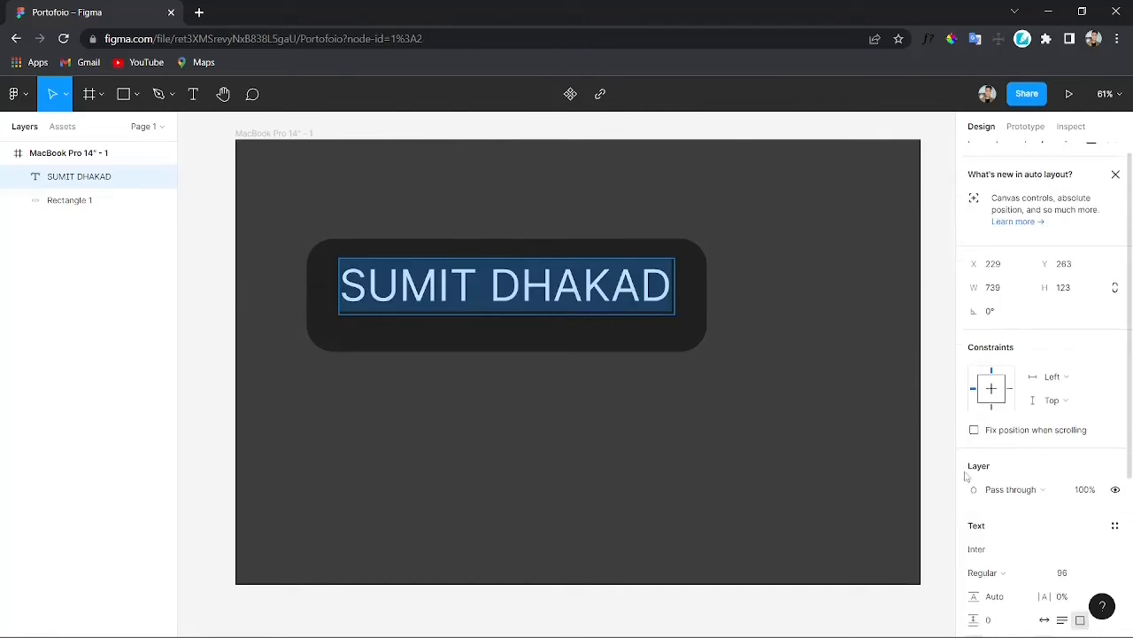
left_click(1007, 439)
key("Escape")
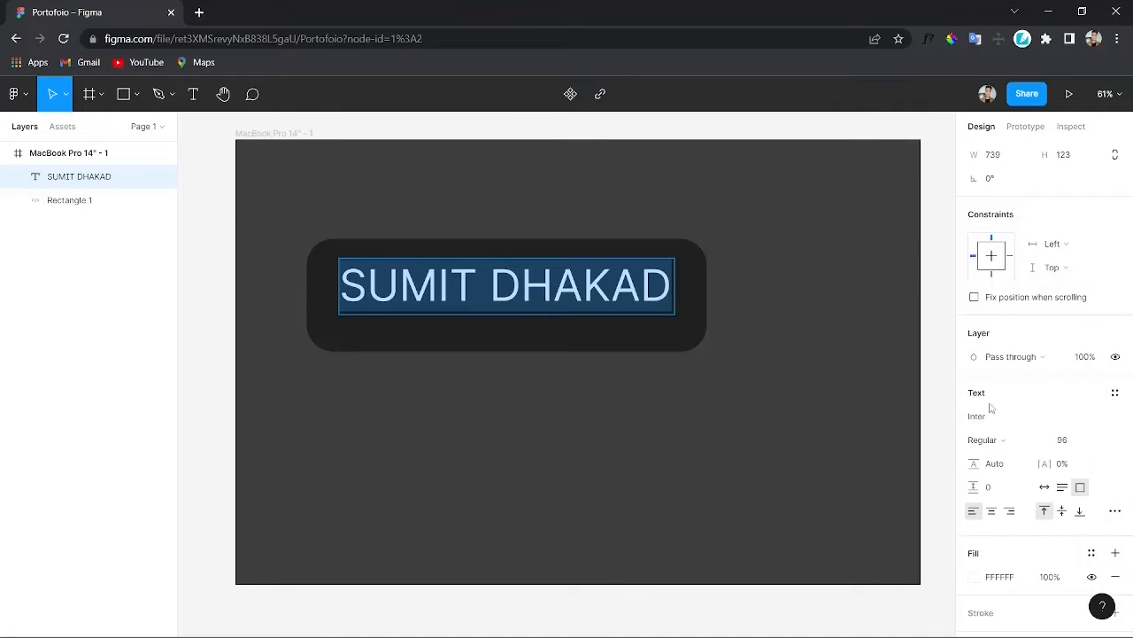
left_click(1003, 420)
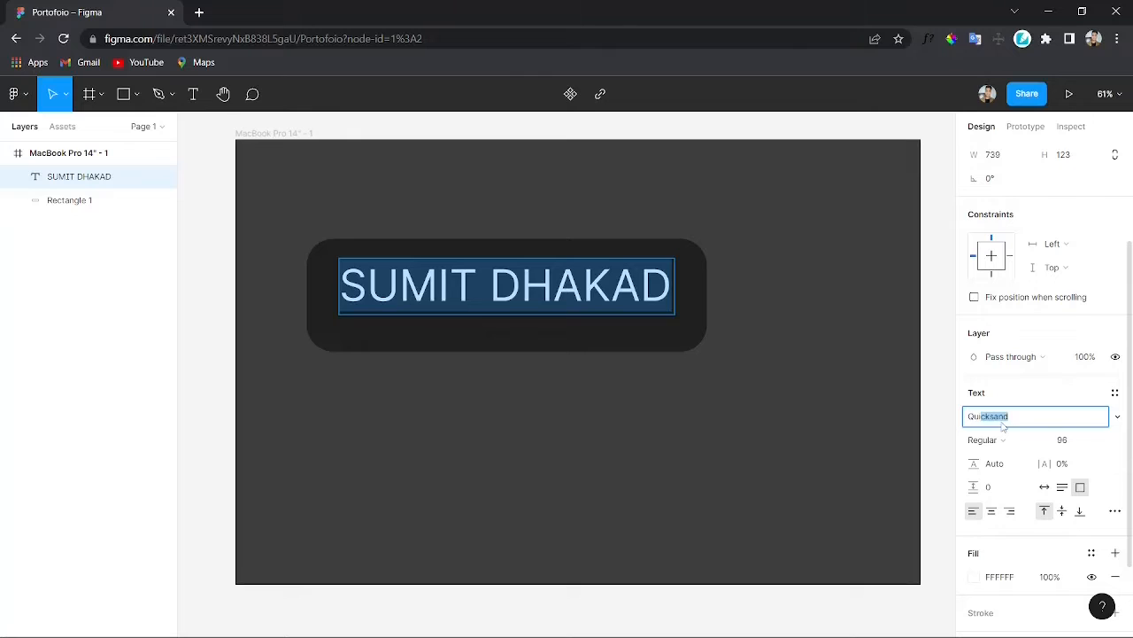
key("Return")
left_click(990, 440)
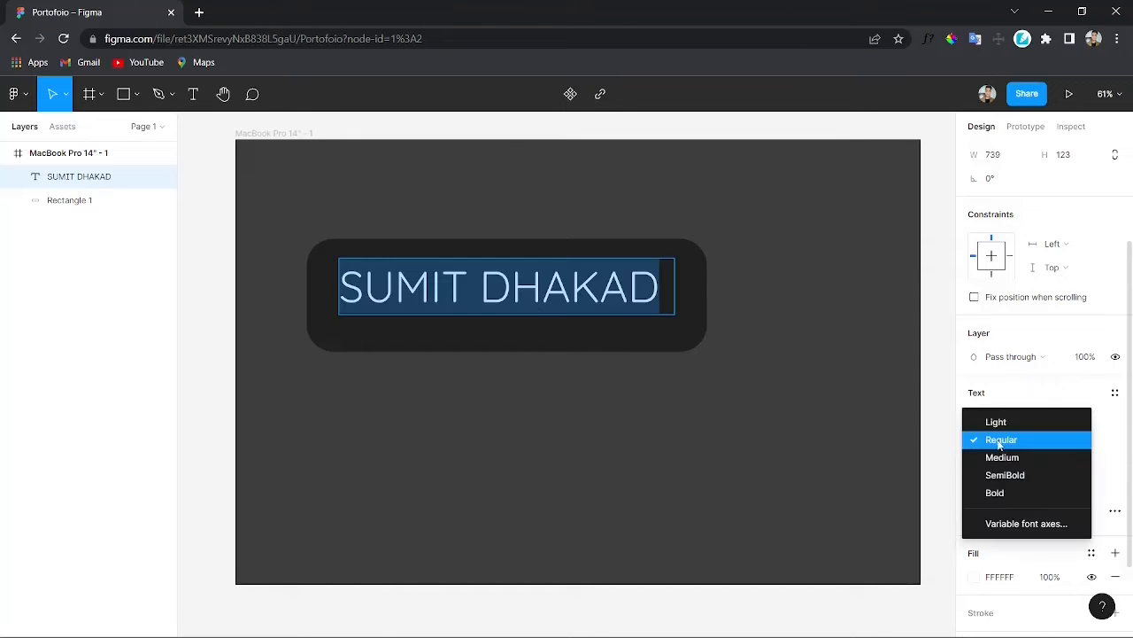
left_click(1000, 492)
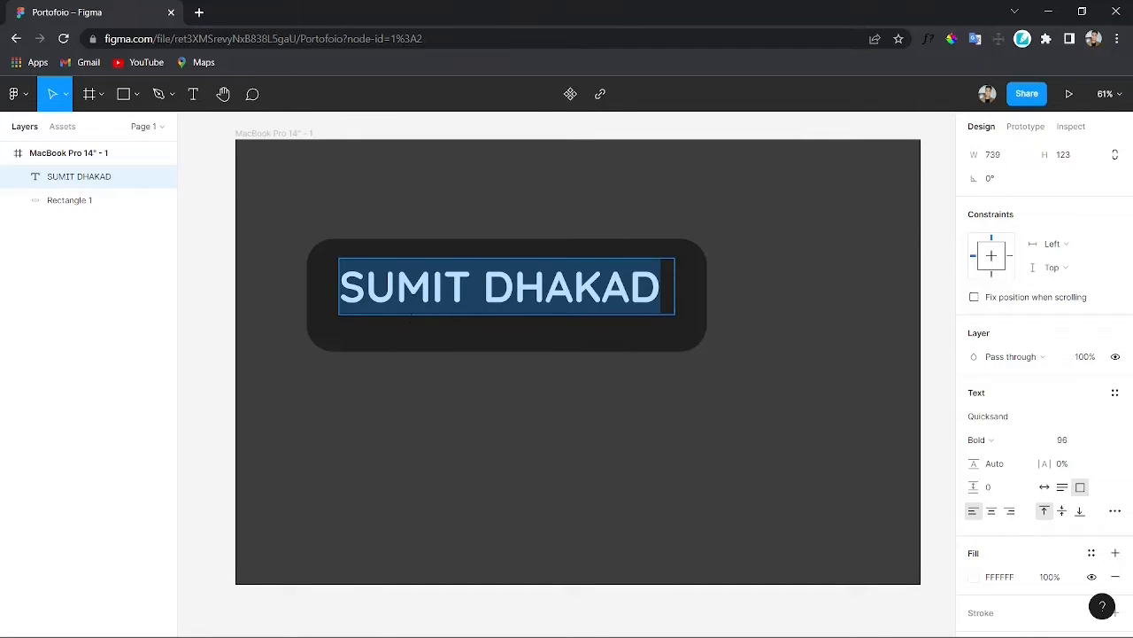
key("Escape")
left_click(417, 324)
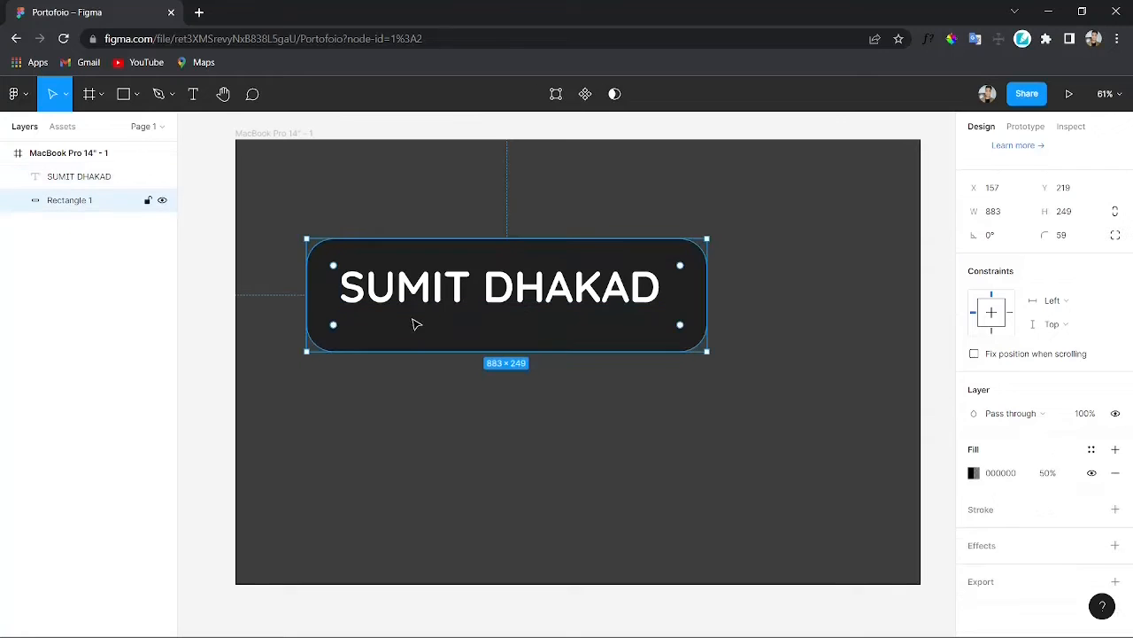
left_click(417, 357)
key("r")
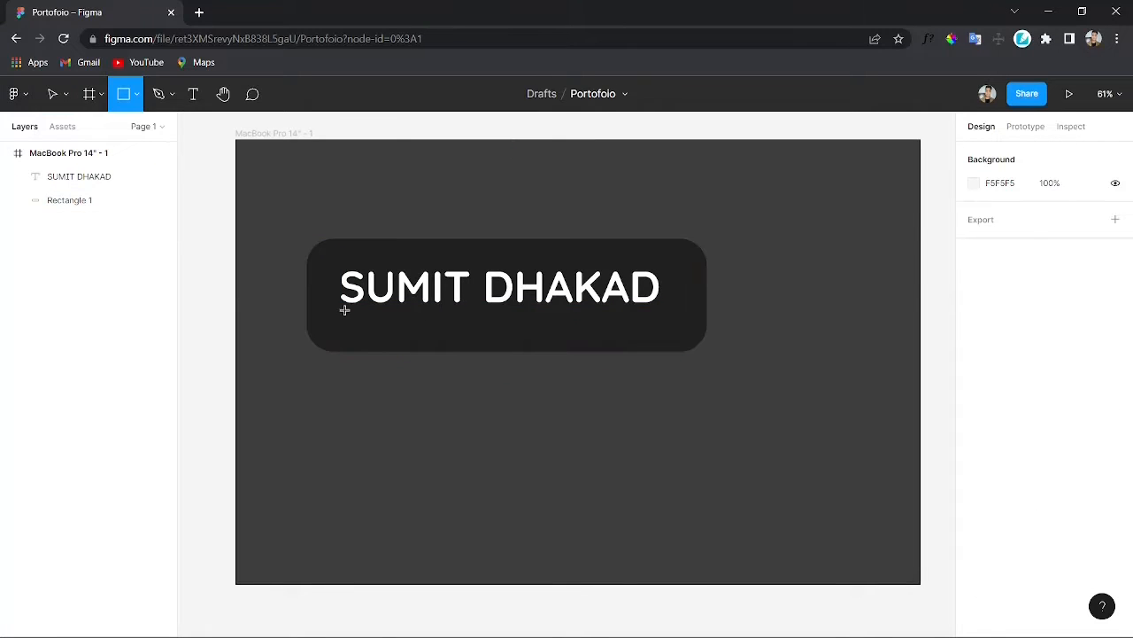
left_click_drag(343, 311, 628, 346)
key("Delete")
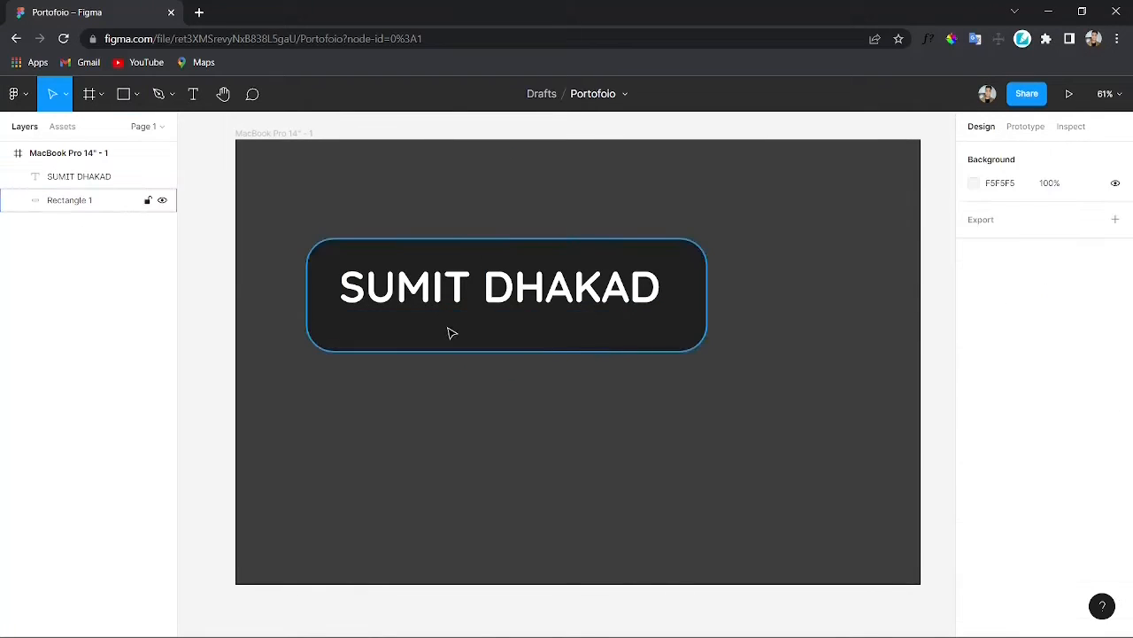
Step: Add a text box below the name reading "Full Stack Developer"
key("t")
left_click_drag(342, 313, 654, 339)
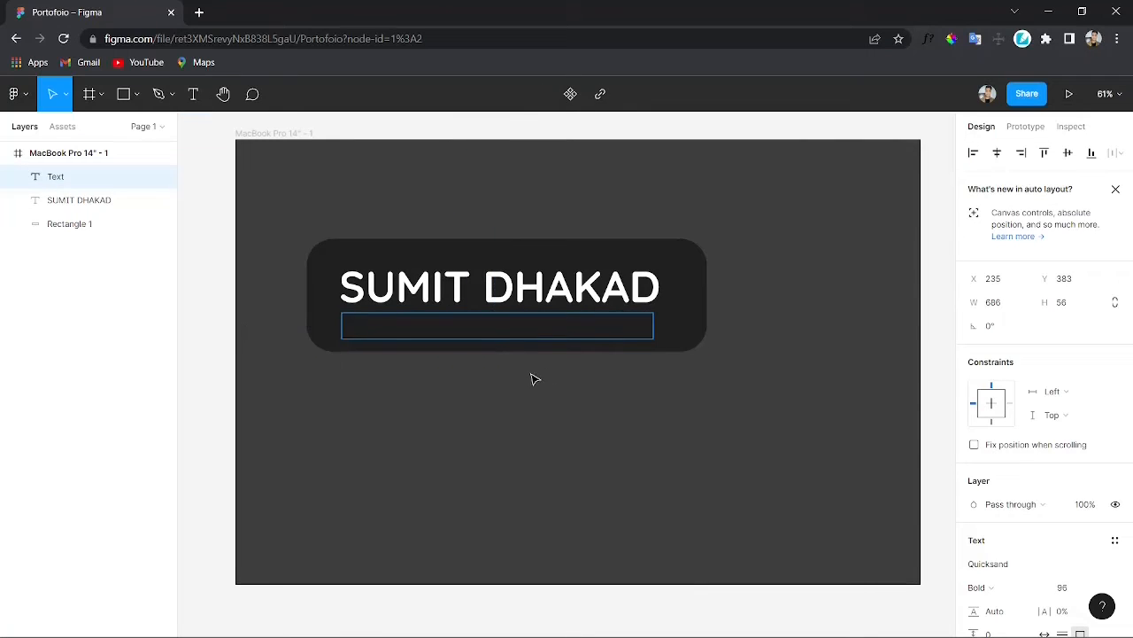
type("f")
key("BackSpace")
type("Full Stack Deve")
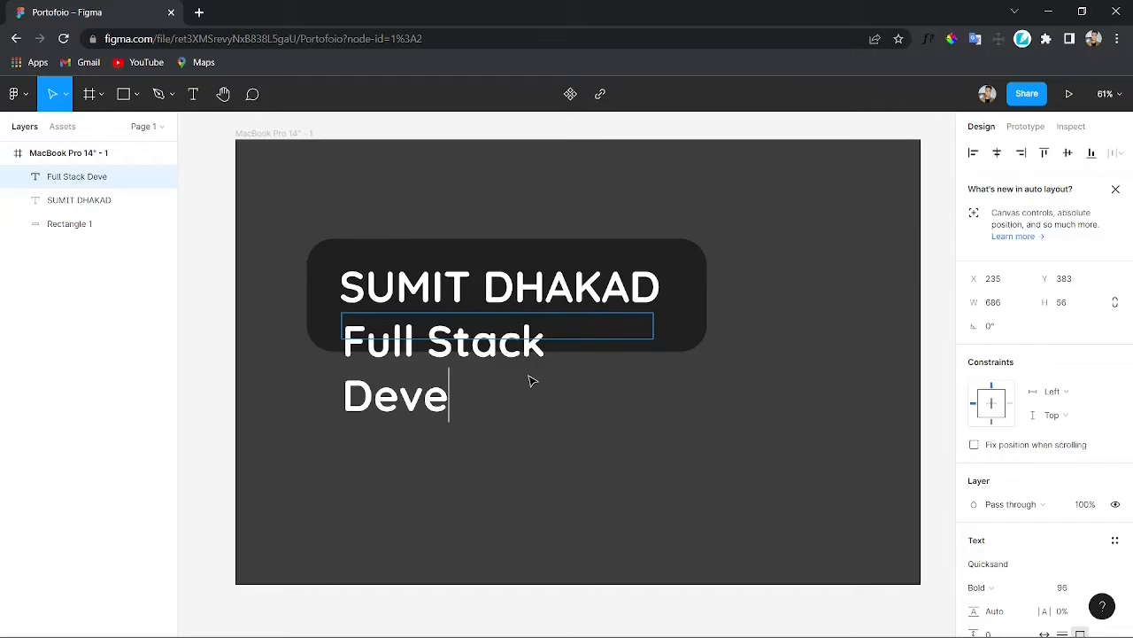
type("loper")
key("Escape")
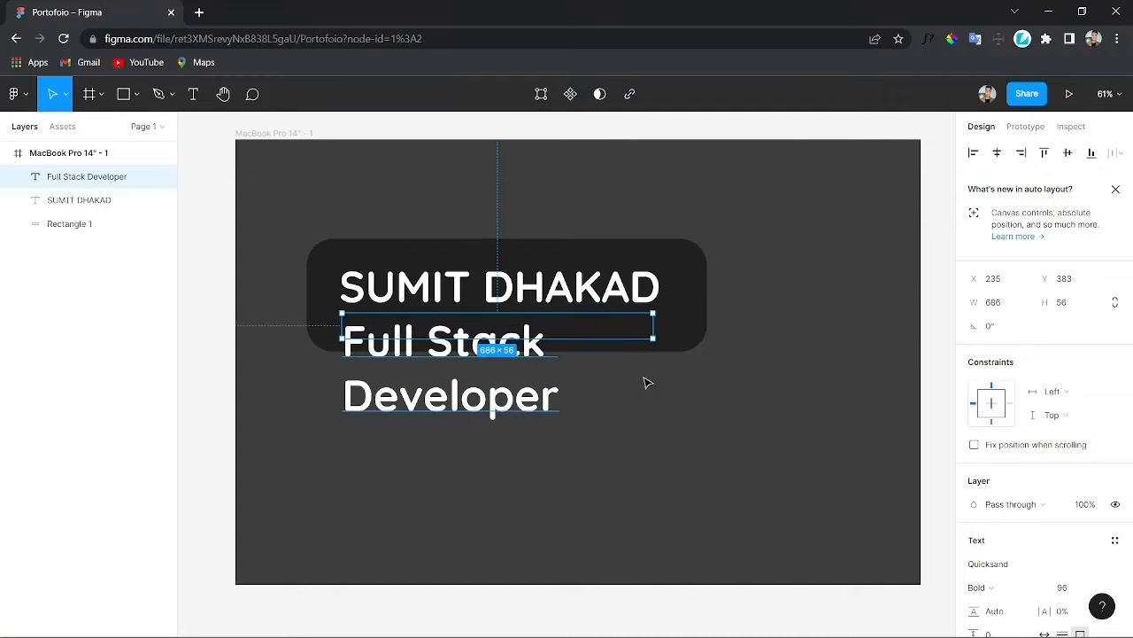
Step: Widen the job title text box onto one line and set its font size to 40
left_click_drag(658, 335, 665, 362)
left_click_drag(646, 311, 650, 315)
key("Return")
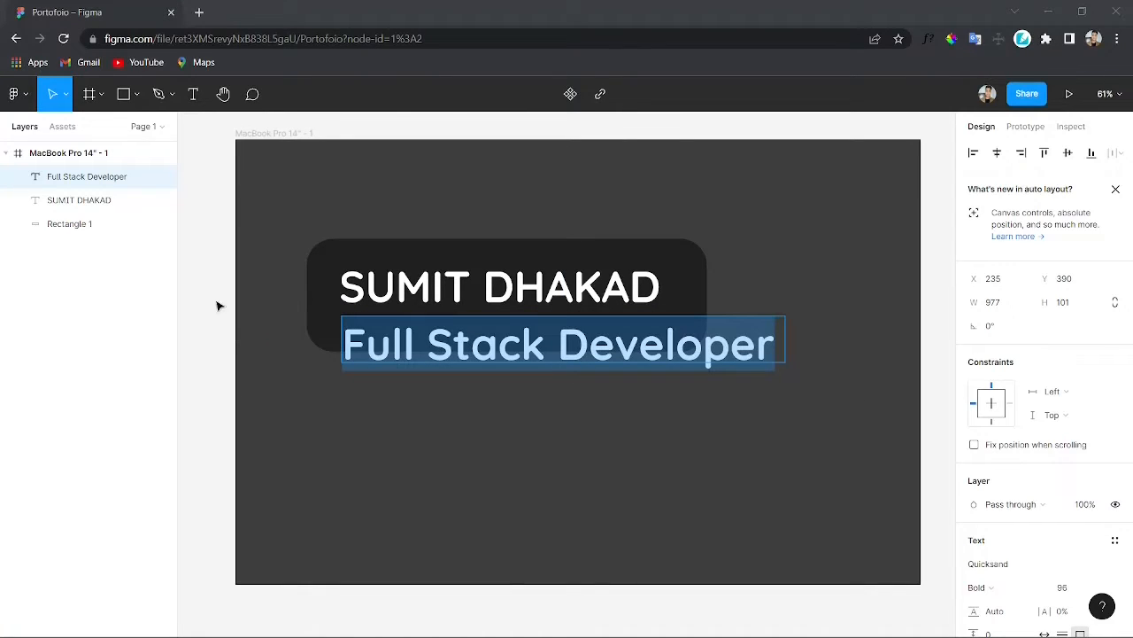
scroll(1044, 390, "down", 3)
left_click(1097, 441)
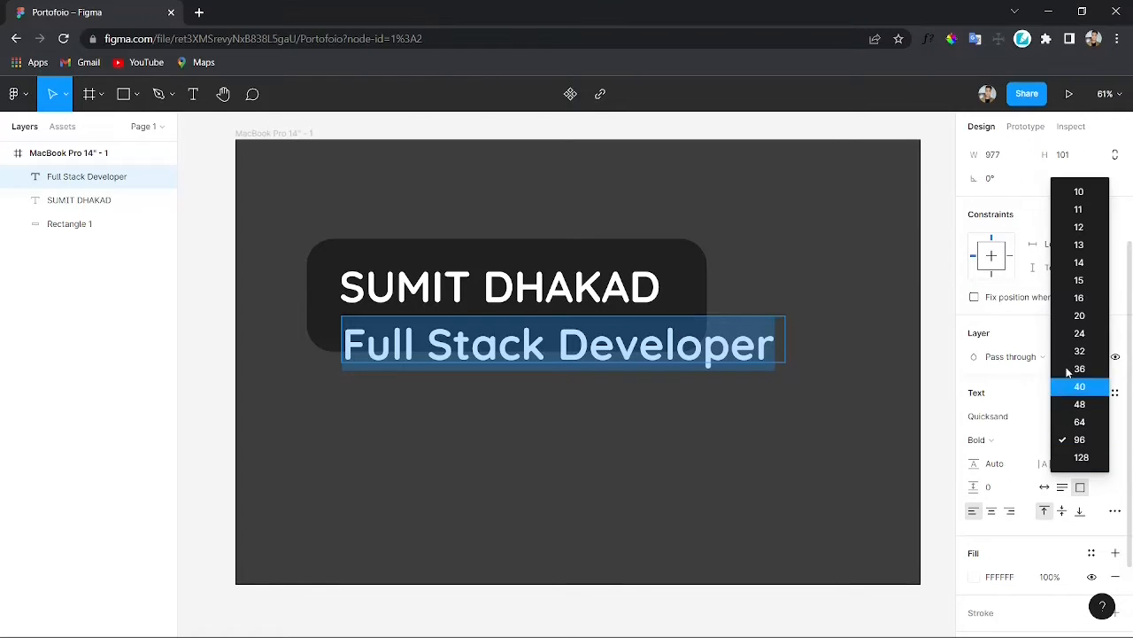
left_click(1098, 390)
Step: Shrink the job title box to fit its text and place it just below the name inside the banner
double_click(453, 357)
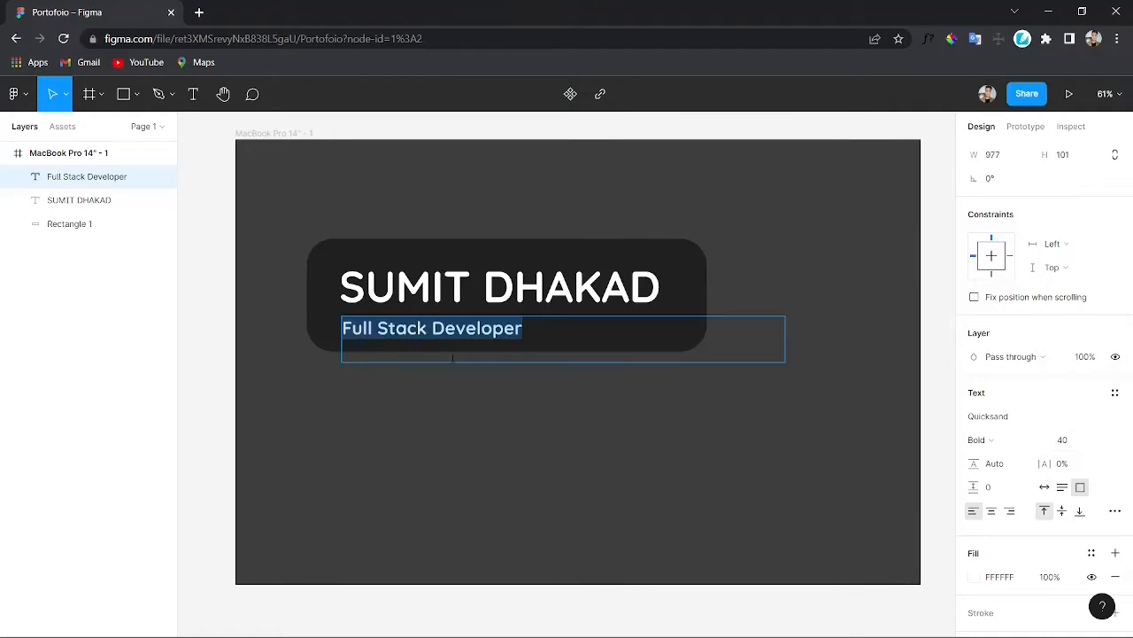
key("Escape")
left_click_drag(785, 340, 527, 335)
left_click_drag(456, 361, 437, 325)
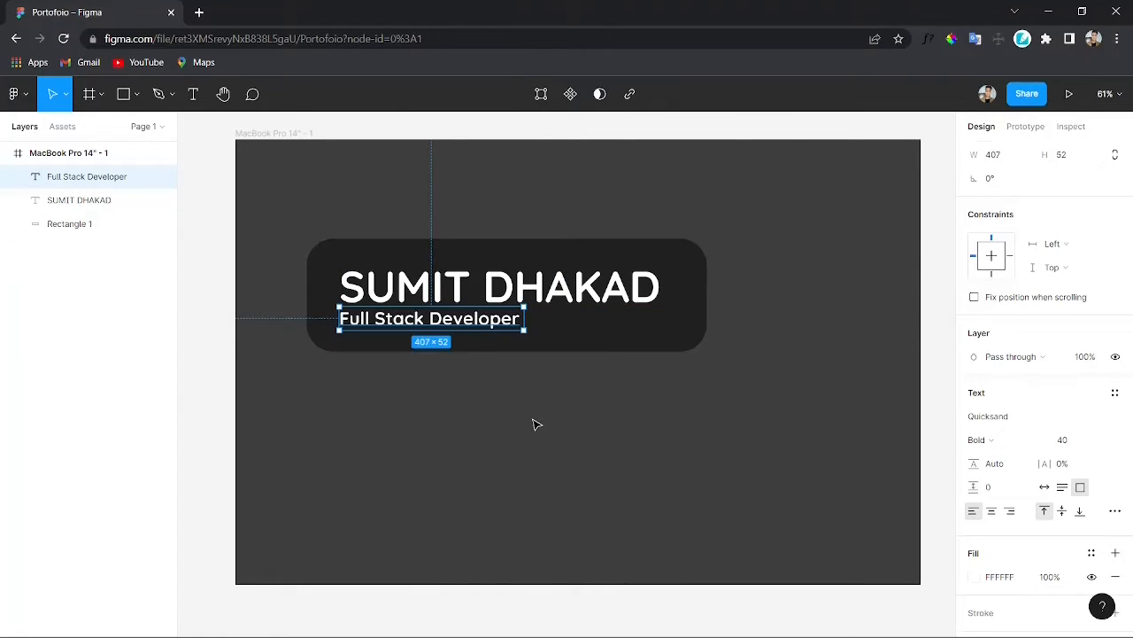
left_click(531, 420)
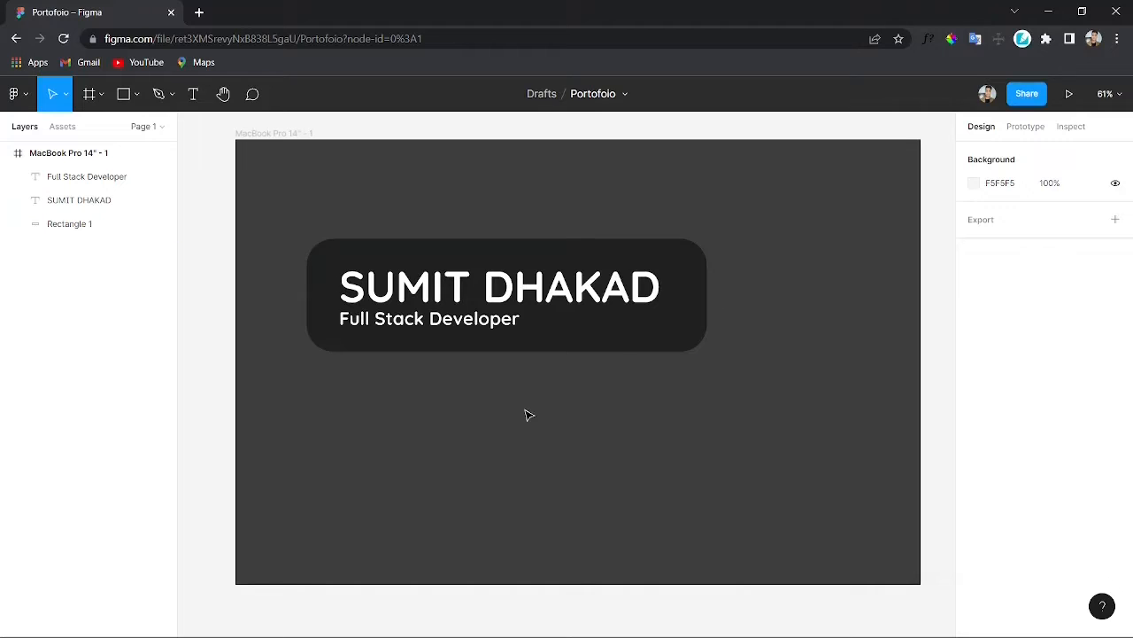
left_click(624, 335)
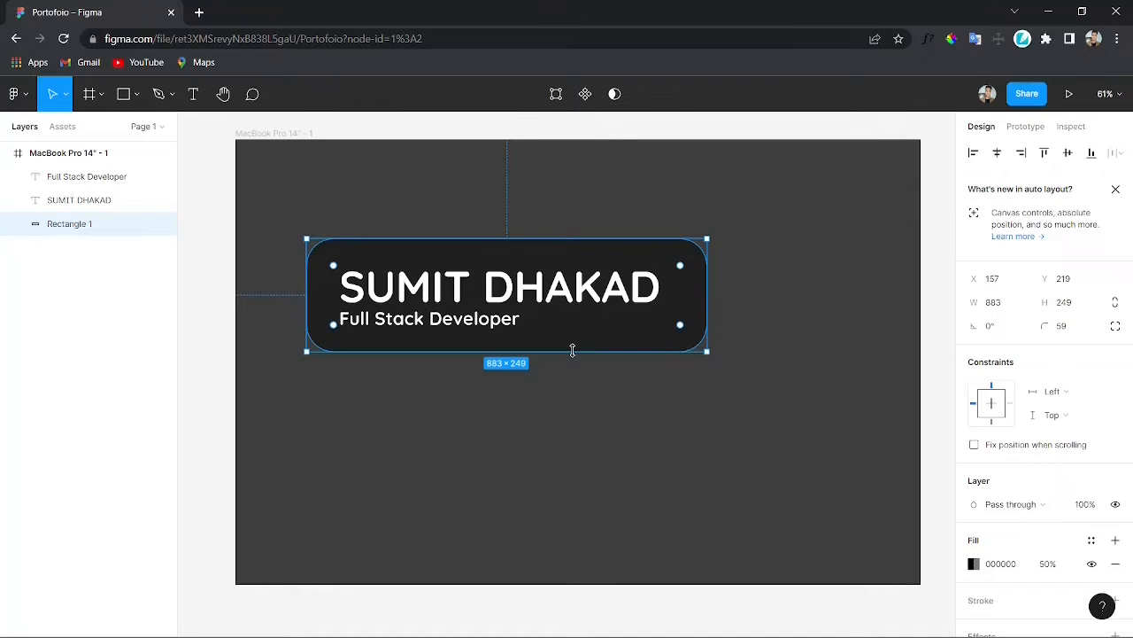
Step: Resize the dark banner rectangle to about 769 × 249 so it fits snugly around the name and job title
left_click_drag(572, 350, 573, 358)
left_click_drag(543, 237, 544, 230)
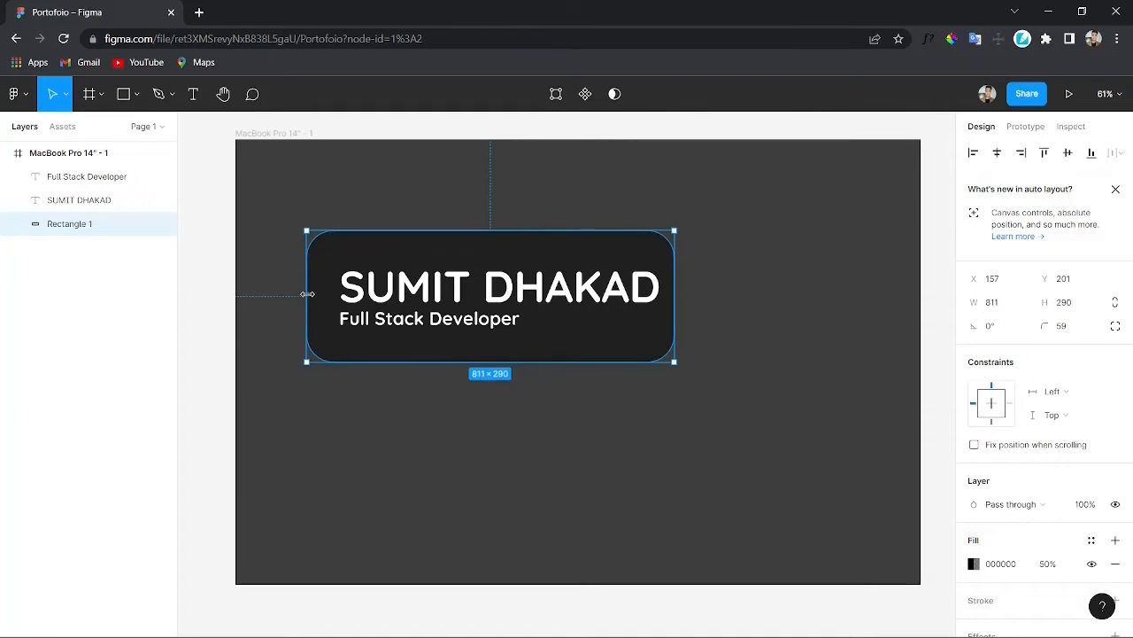
left_click_drag(309, 294, 326, 294)
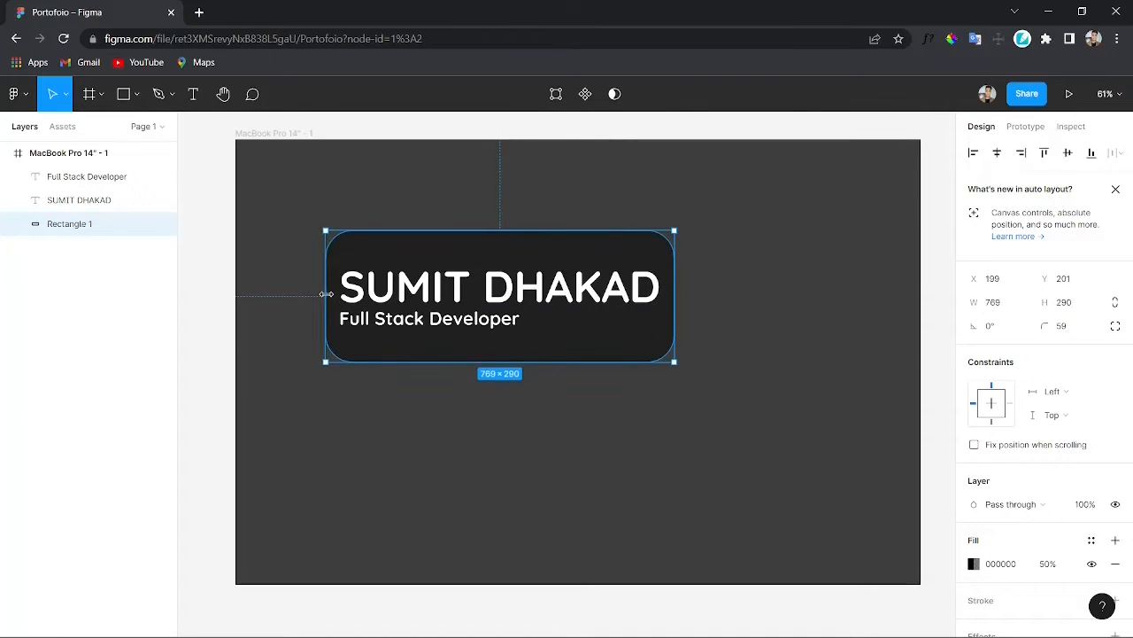
left_click(572, 425)
left_click(539, 358)
left_click_drag(539, 359, 539, 352)
left_click_drag(516, 230, 516, 240)
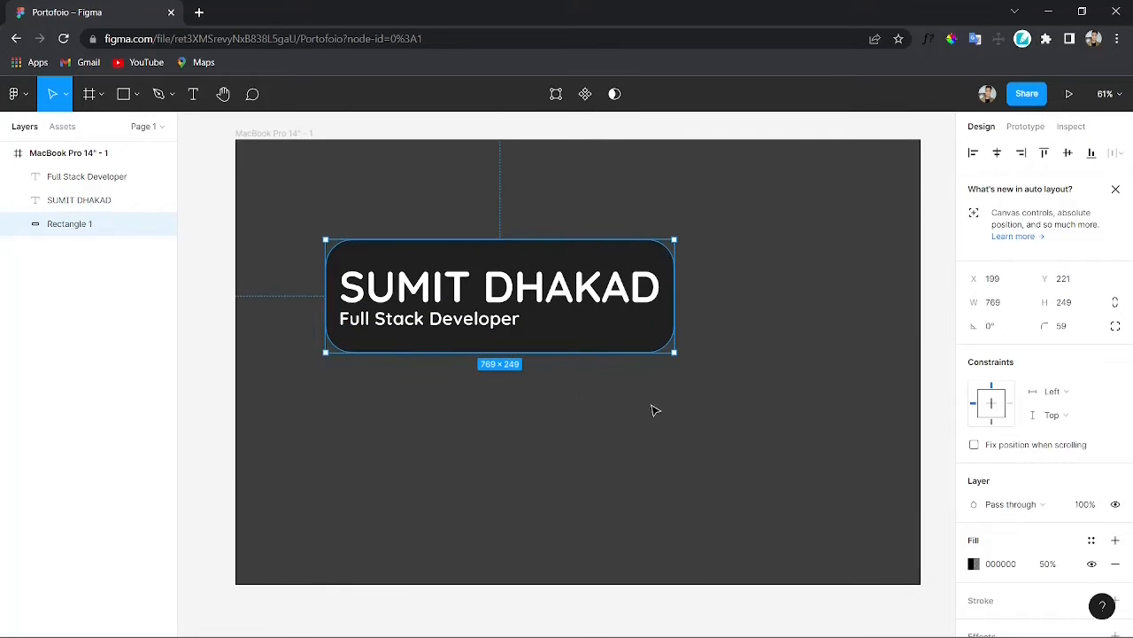
left_click(660, 406)
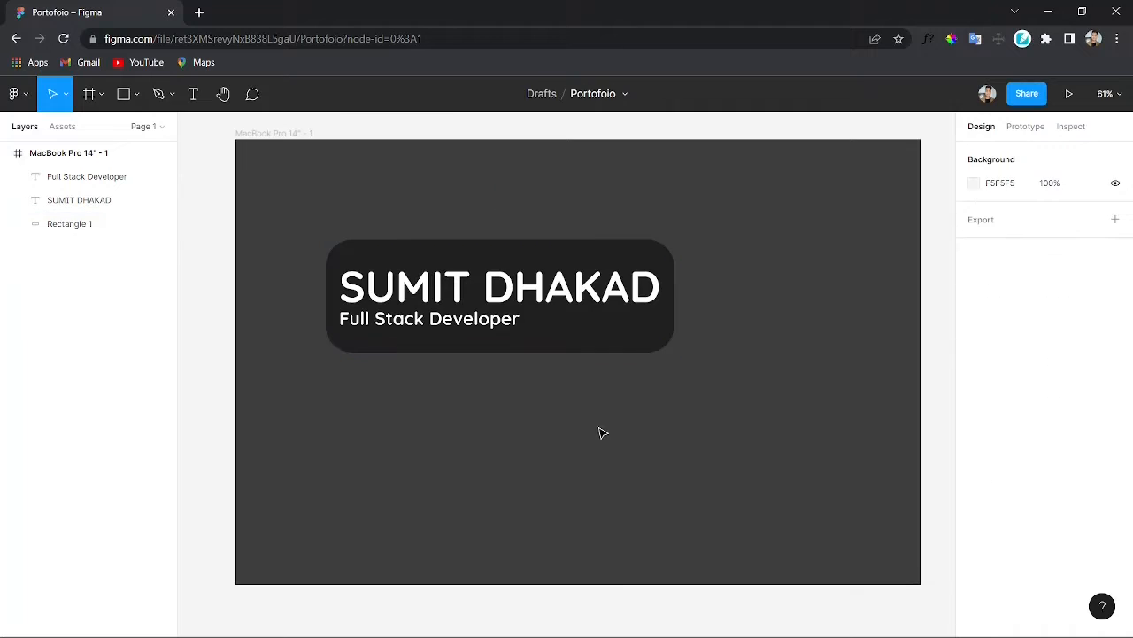
Step: Select the banner rectangle with both text layers and rotate them together by about 14°
left_click(451, 274)
left_click(455, 251, "shift")
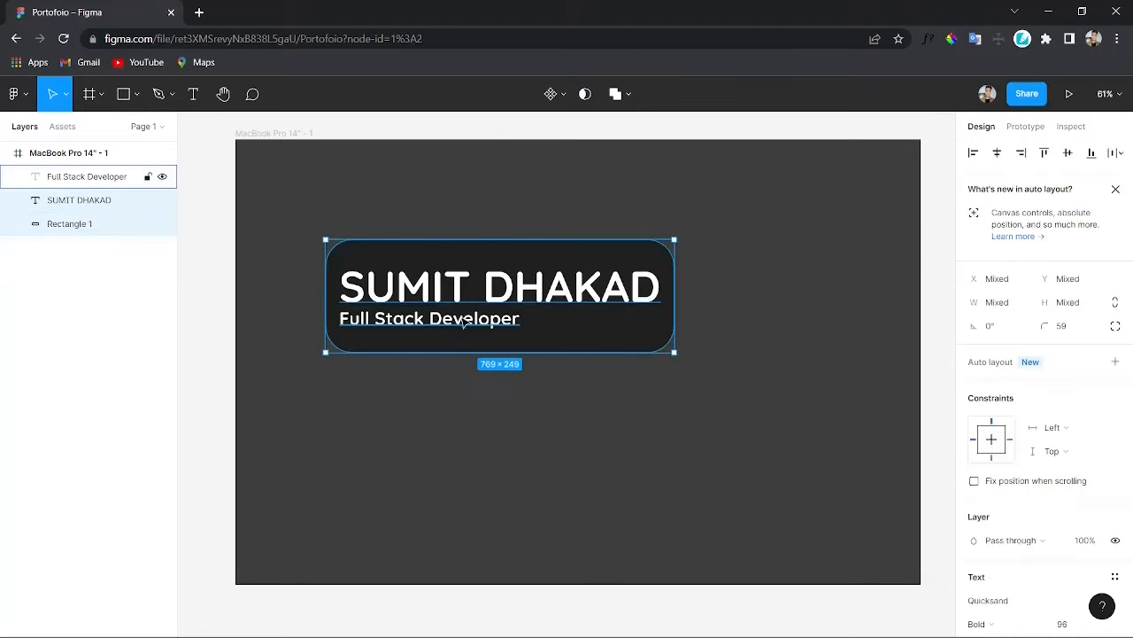
left_click(466, 322, "shift")
left_click_drag(683, 358, 717, 316)
left_click(726, 326)
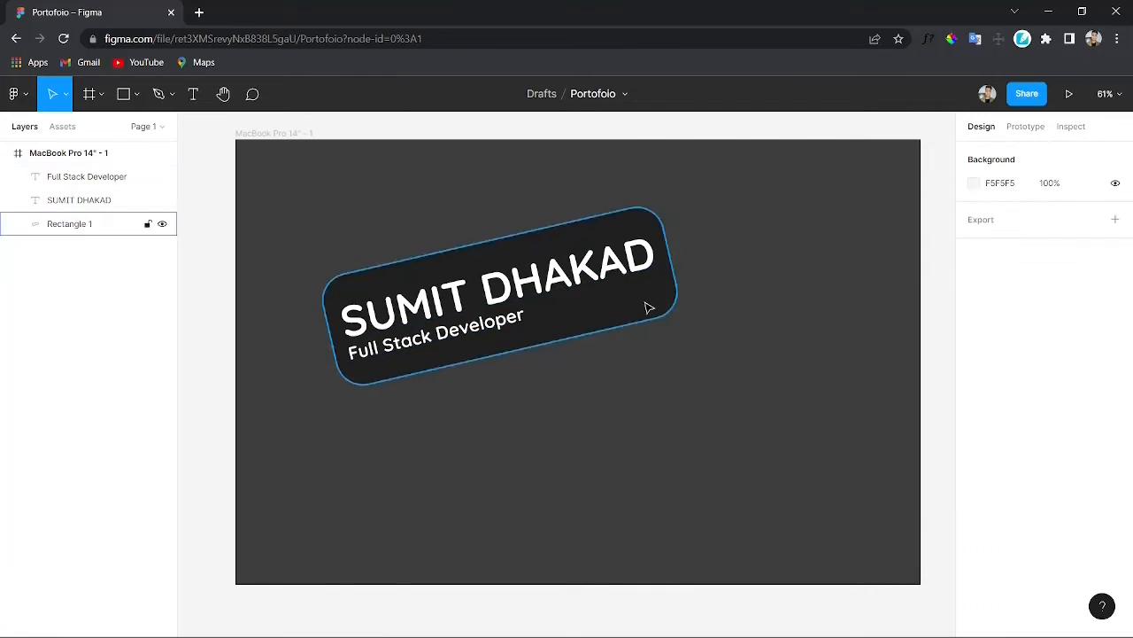
left_click(484, 328)
left_click(490, 294, "shift")
left_click(567, 322, "shift")
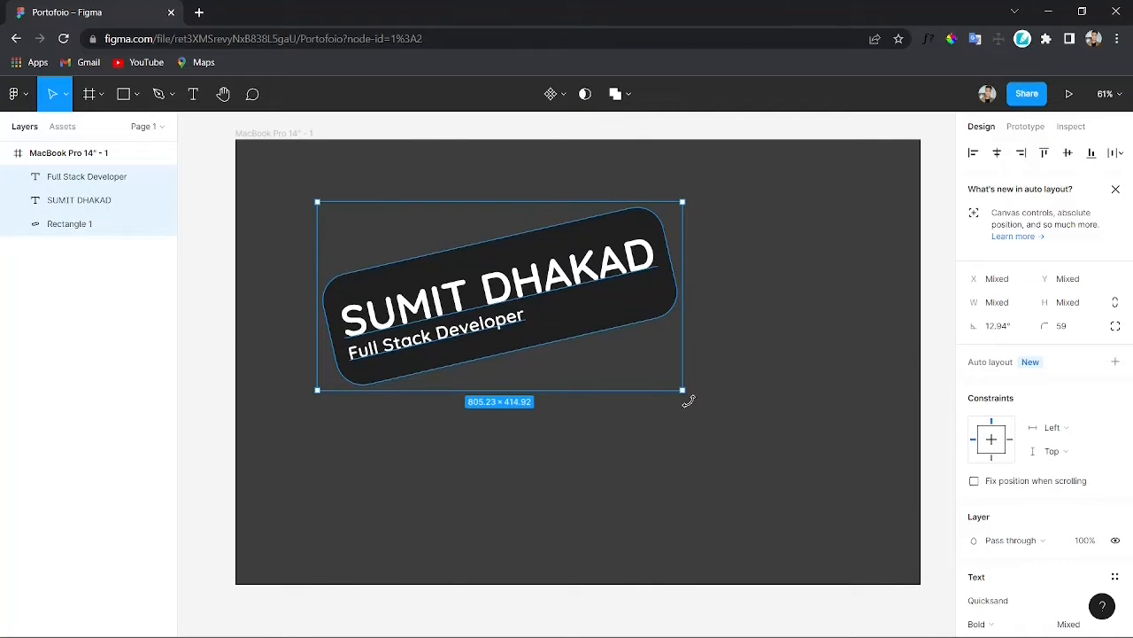
left_click_drag(689, 401, 700, 399)
left_click(743, 386)
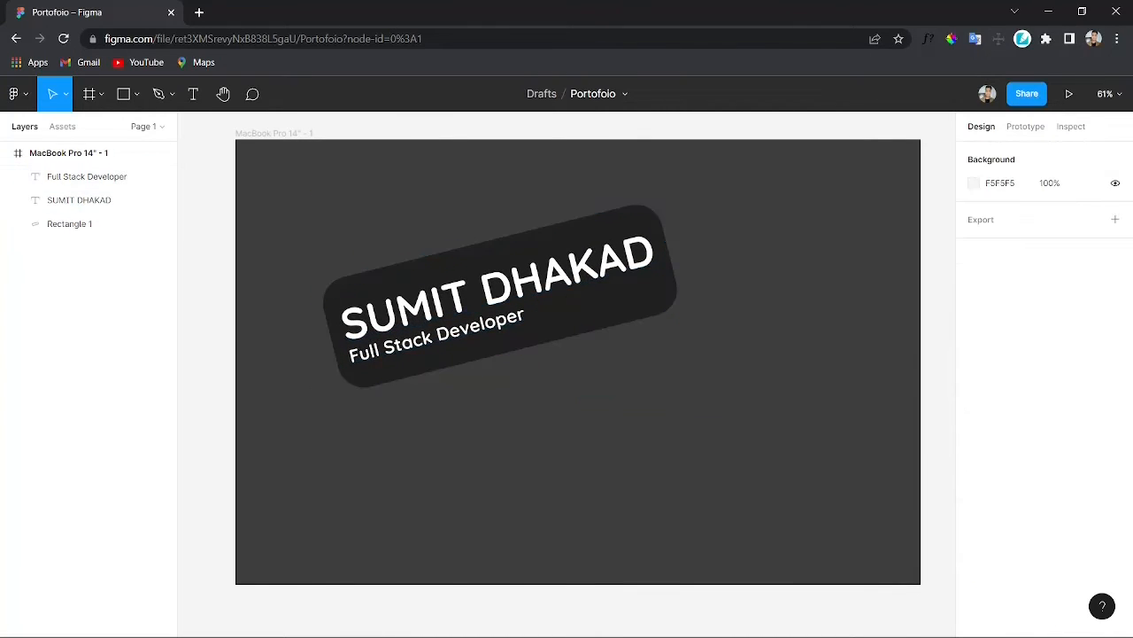
left_click(797, 377)
scroll(724, 284, "down", 1)
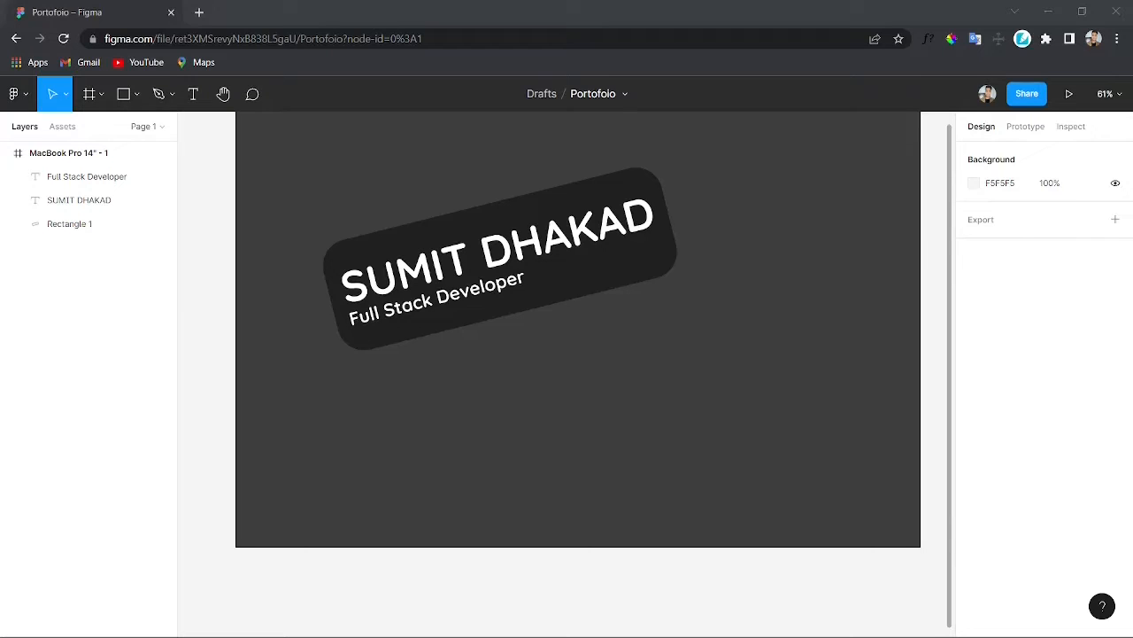
Step: Paste a hand-held phone illustration into the frame and place it to the right of the banner
left_click(830, 262)
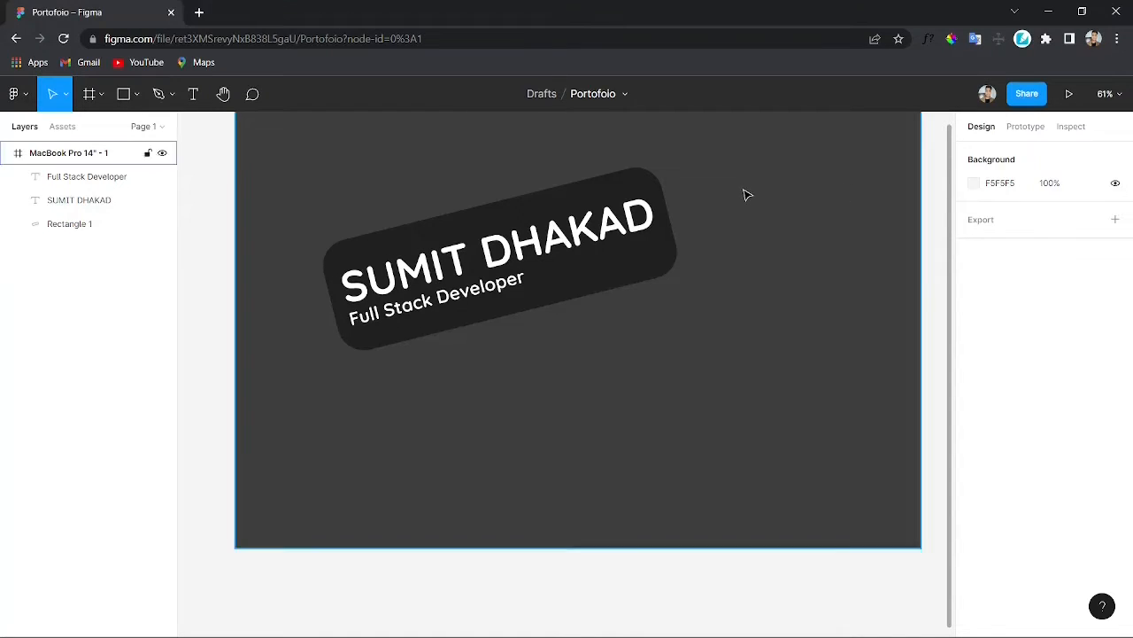
key("ctrl+v")
left_click_drag(571, 366, 747, 248)
right_click(734, 253)
left_click(783, 339)
scroll(730, 317, "left", 1)
scroll(730, 317, "down", 2)
scroll(730, 317, "right", 1)
scroll(729, 317, "up", 1)
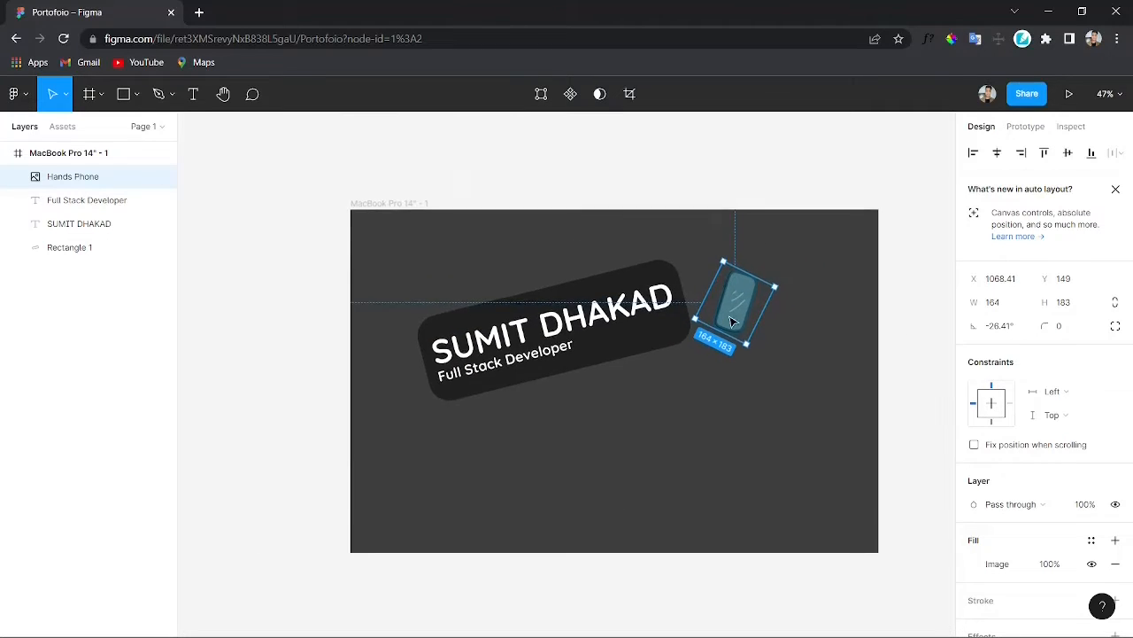
scroll(729, 317, "right", 1)
left_click_drag(729, 315, 727, 322)
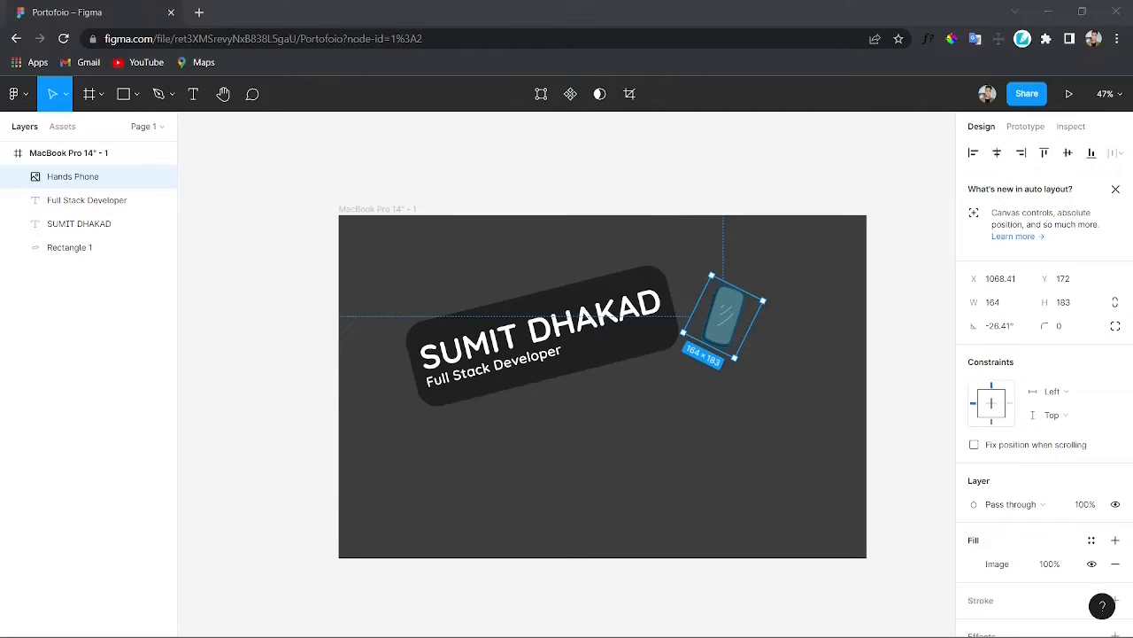
Step: Paste a front-facing phone illustration and place it near the frame's right edge
left_click(861, 290)
key("ctrl+v")
right_click(568, 222)
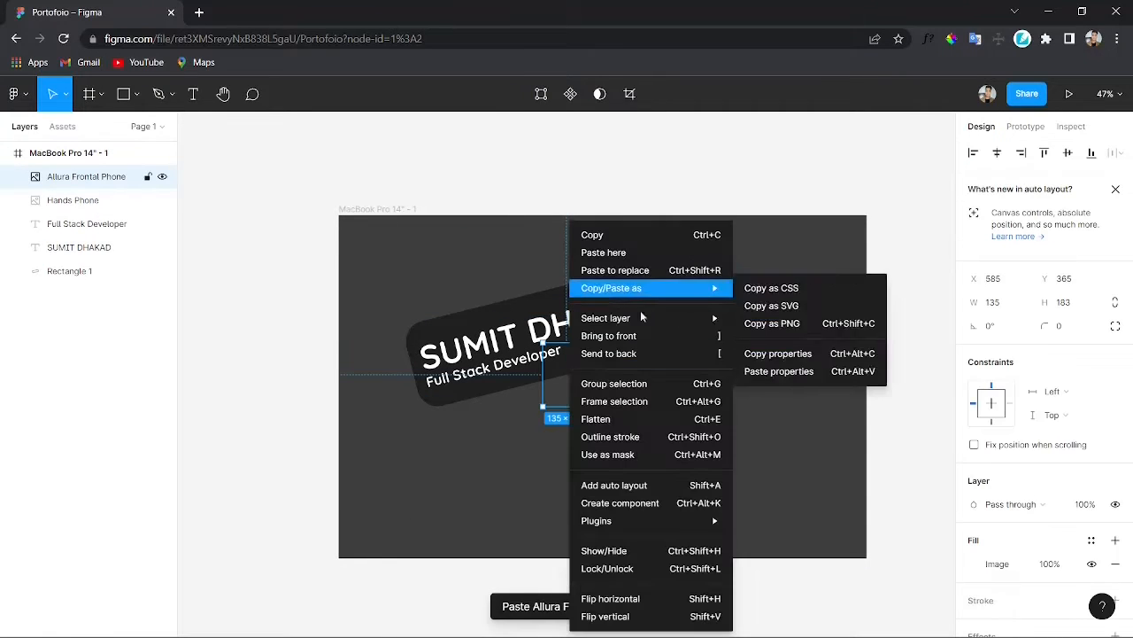
key("Escape")
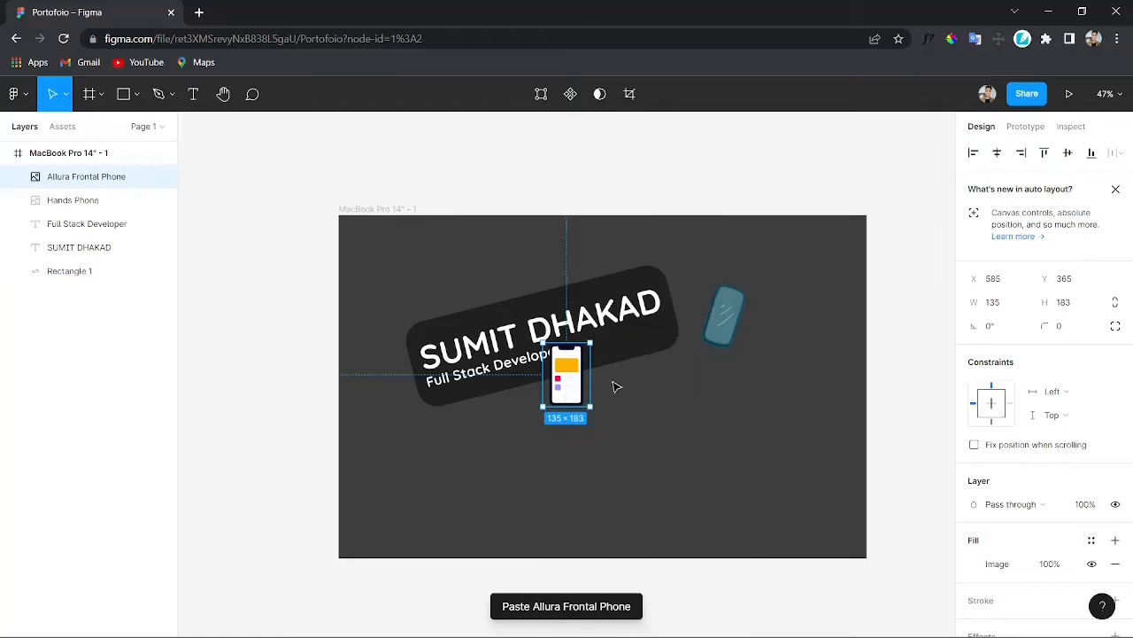
left_click_drag(571, 381, 837, 328)
Step: Reduce the tilt of the banner group and shift it slightly left and down
left_click(521, 342)
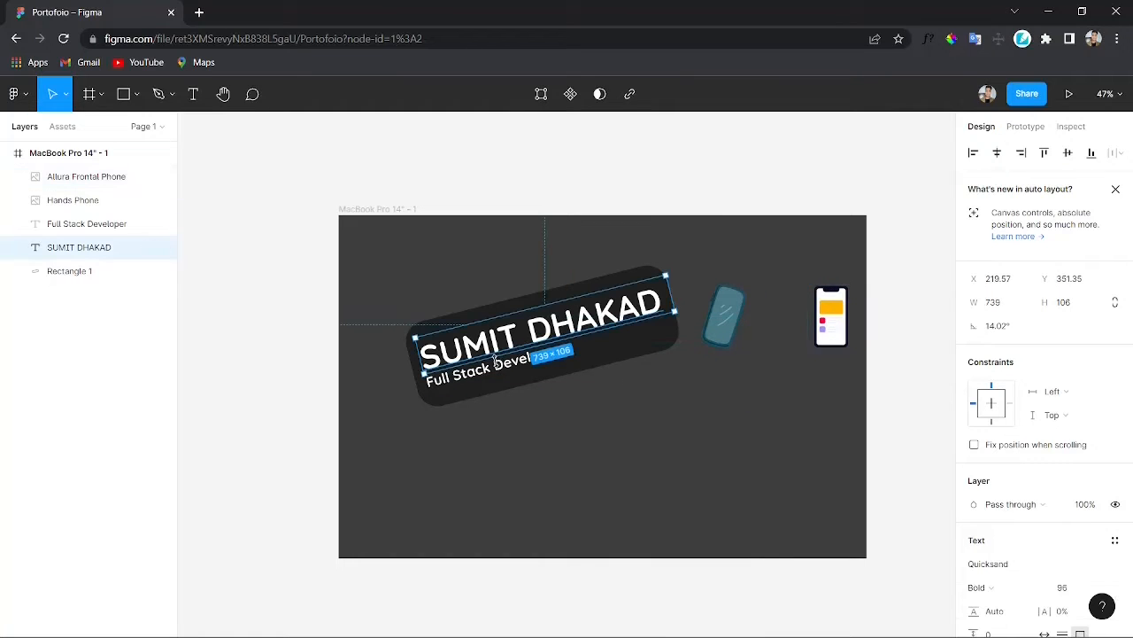
left_click(486, 366, "shift")
left_click(611, 363, "shift")
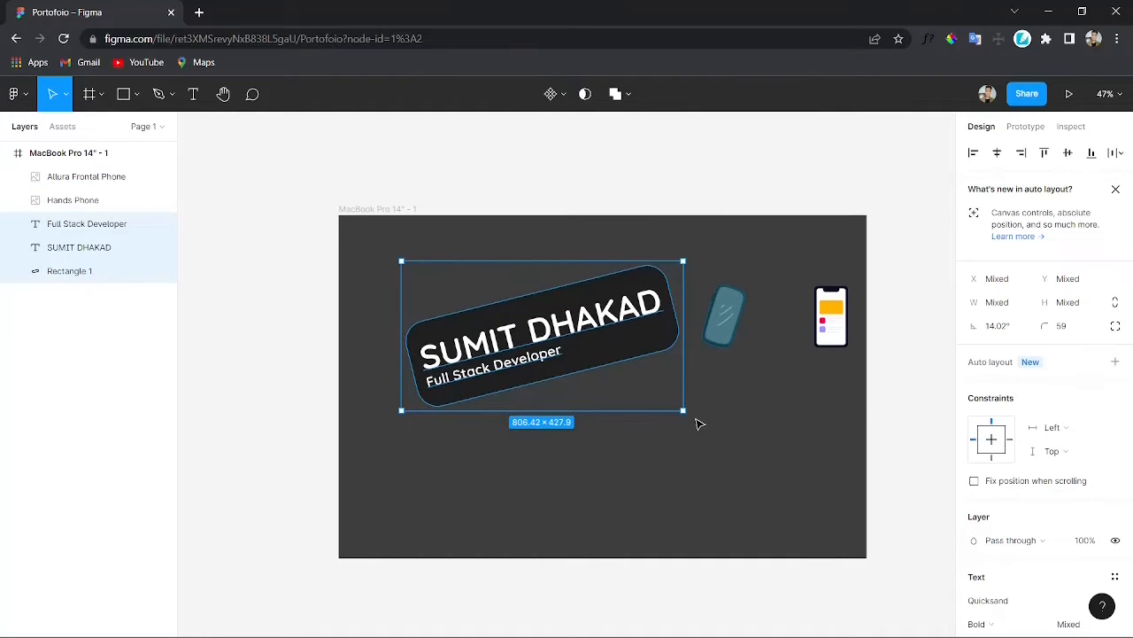
mouse_move(697, 425)
left_mouse_down()
mouse_move(678, 425)
mouse_move(683, 437)
left_mouse_up()
left_click_drag(623, 364, 605, 374)
left_click(706, 344)
Step: Paste a laptop illustration and place it below the phones, right of the banner
mouse_move(846, 338)
left_mouse_down()
mouse_move(843, 357)
mouse_move(849, 342)
left_mouse_up()
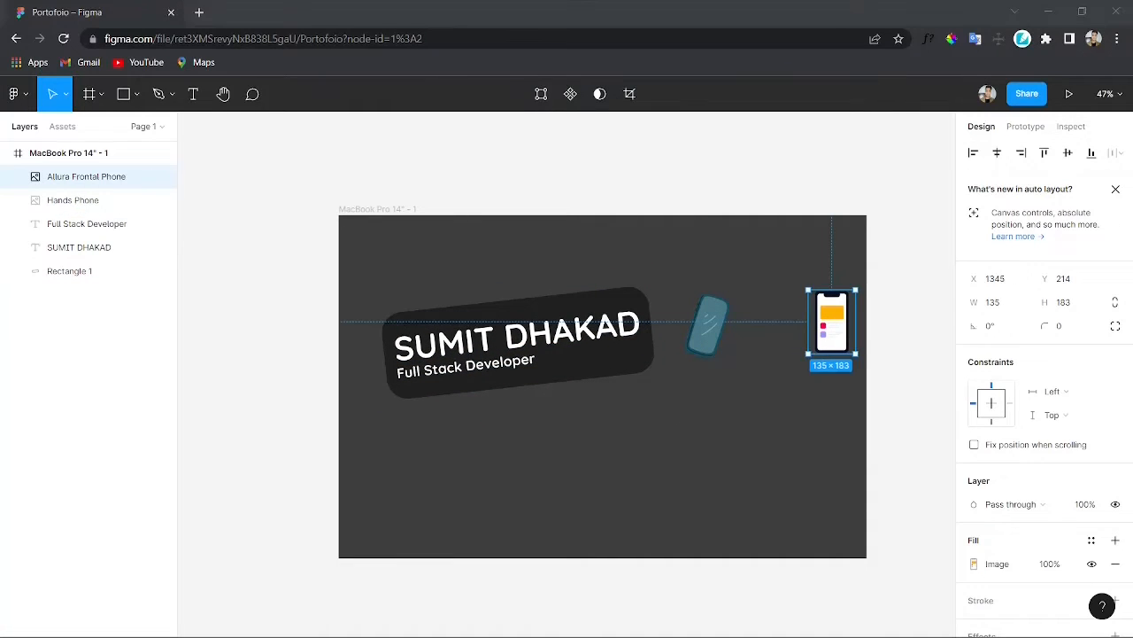
left_click(750, 409)
key("ctrl+v")
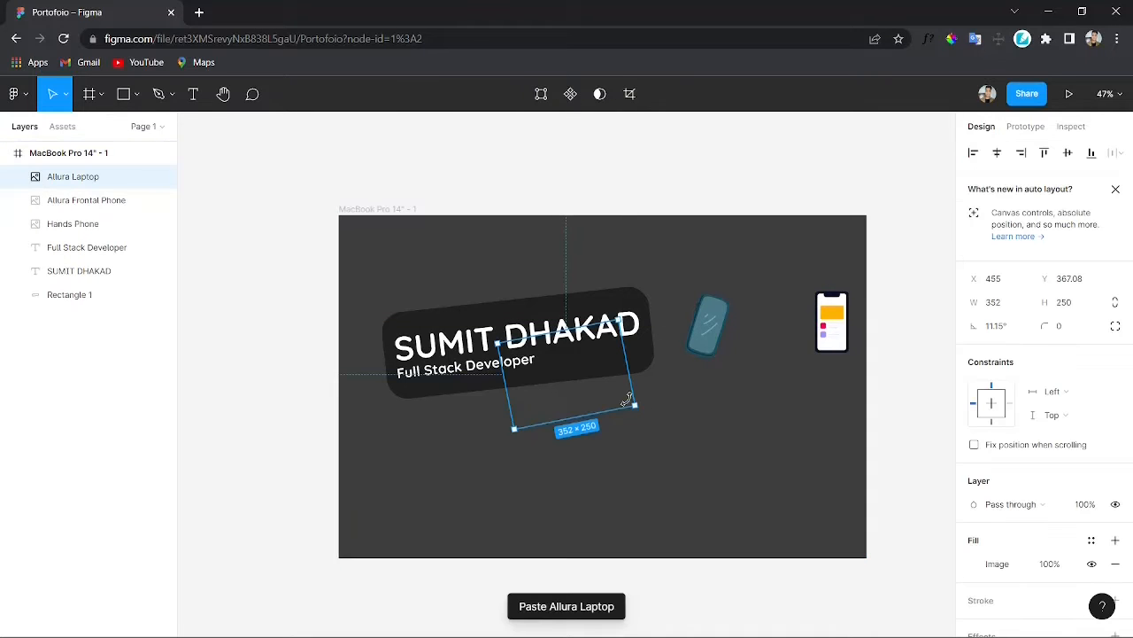
left_click_drag(608, 394, 749, 440)
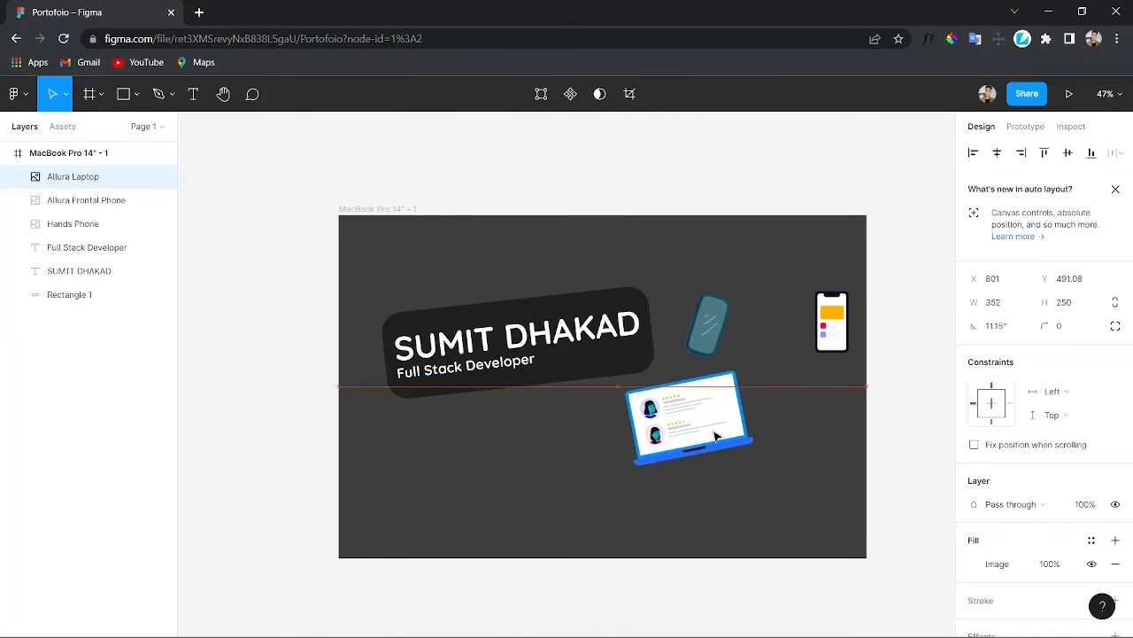
Step: Nudge both phone illustrations into new positions above the laptop
left_click_drag(712, 331, 719, 330)
left_click_drag(841, 335, 824, 305)
left_click(793, 409)
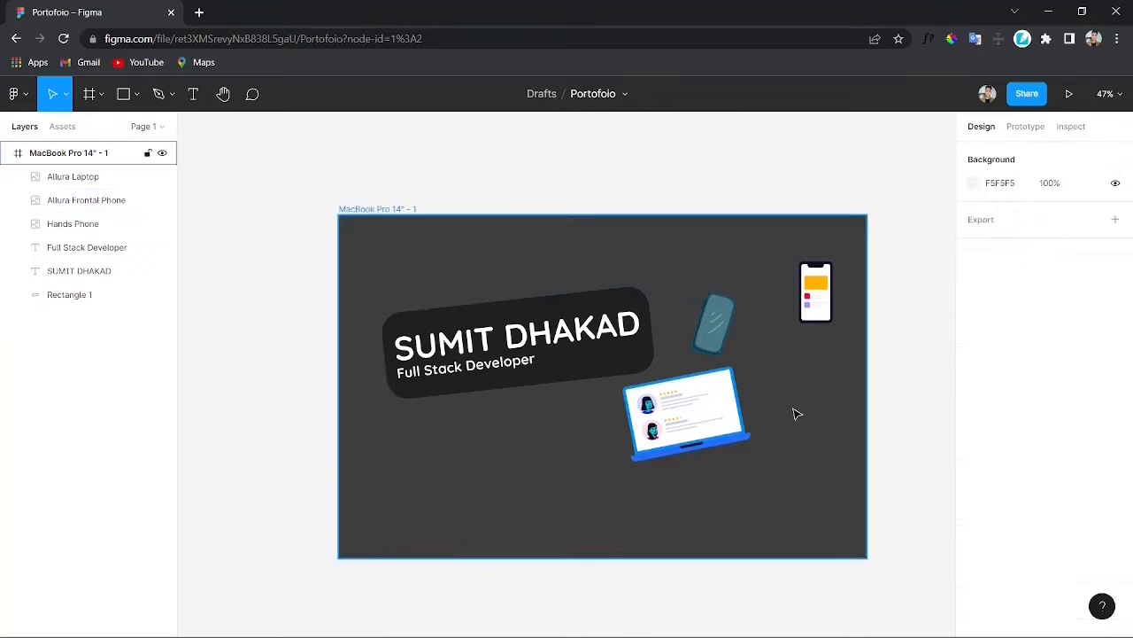
Step: Paste a relaxing man illustration at the frame's right edge and move both phones up above him
key("ctrl+v")
left_click_drag(580, 389, 848, 428)
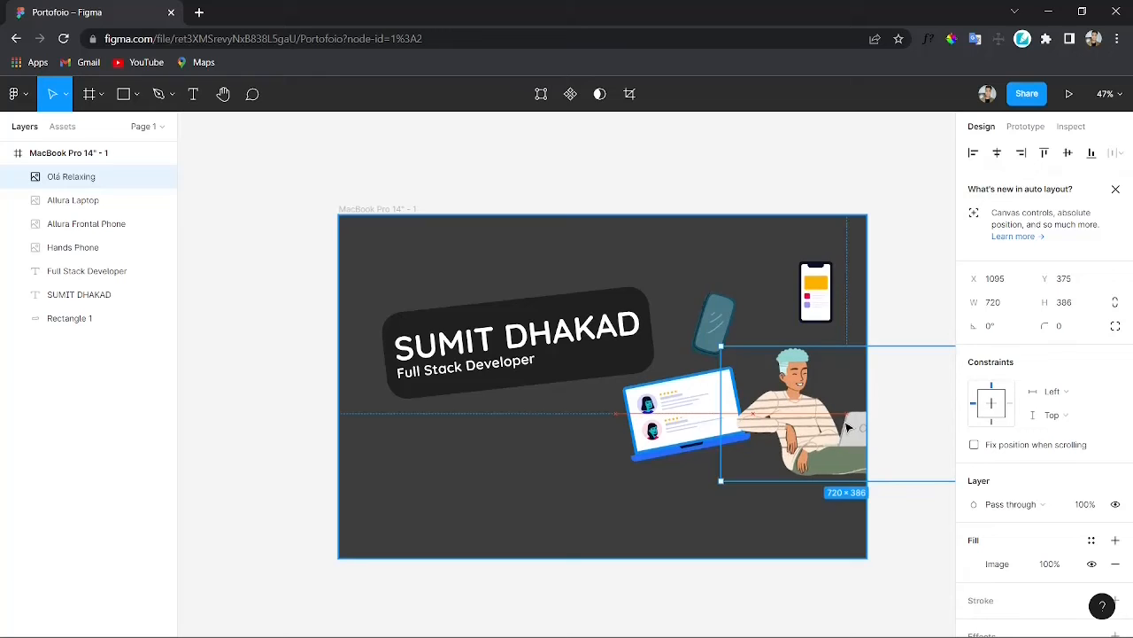
left_click_drag(823, 302, 853, 343)
left_click_drag(844, 327, 852, 335)
mouse_move(726, 332)
left_mouse_down()
mouse_move(748, 357)
mouse_move(732, 340)
mouse_move(744, 344)
left_mouse_up()
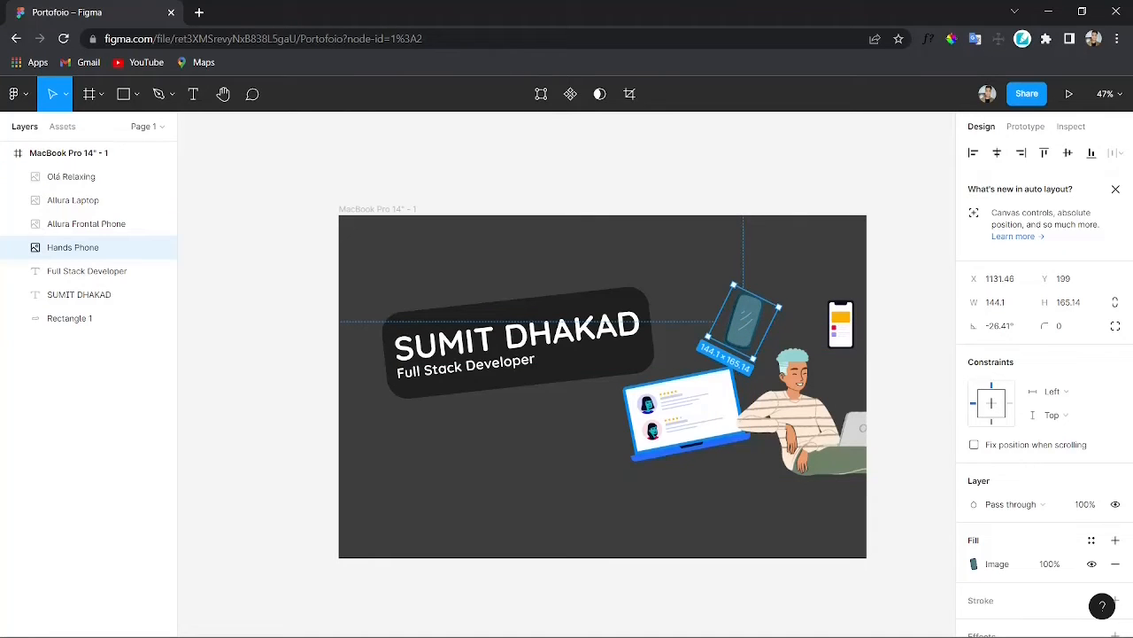
Step: Paste a key illustration and place it between the two phones
key("alt+Tab")
left_click(795, 331)
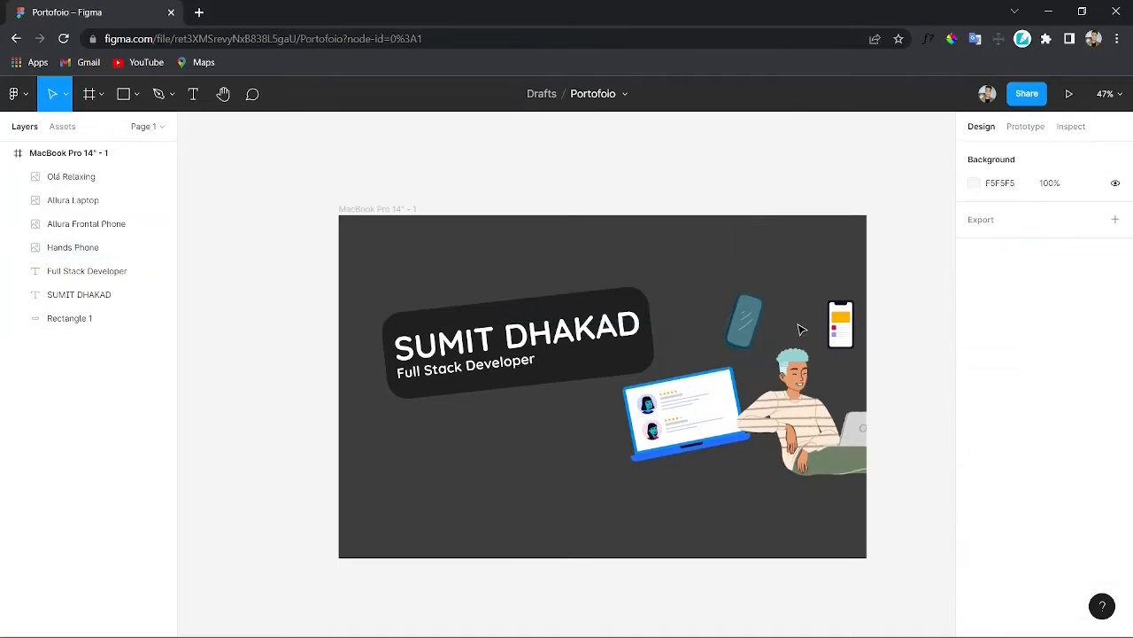
key("ctrl+v")
left_click_drag(571, 390, 804, 329)
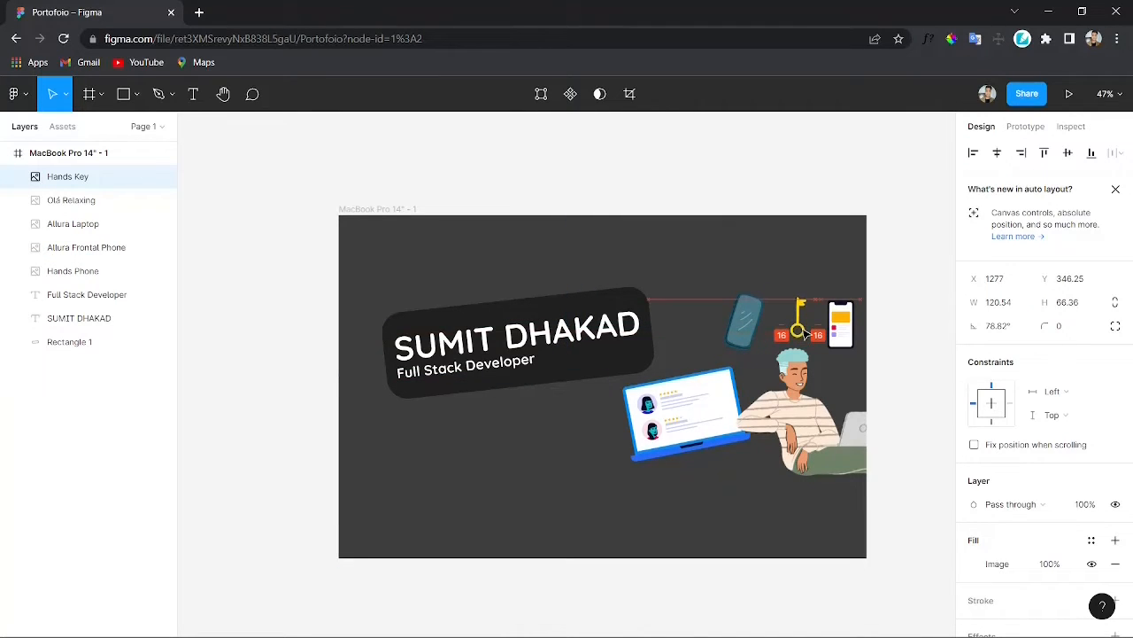
left_click(730, 289)
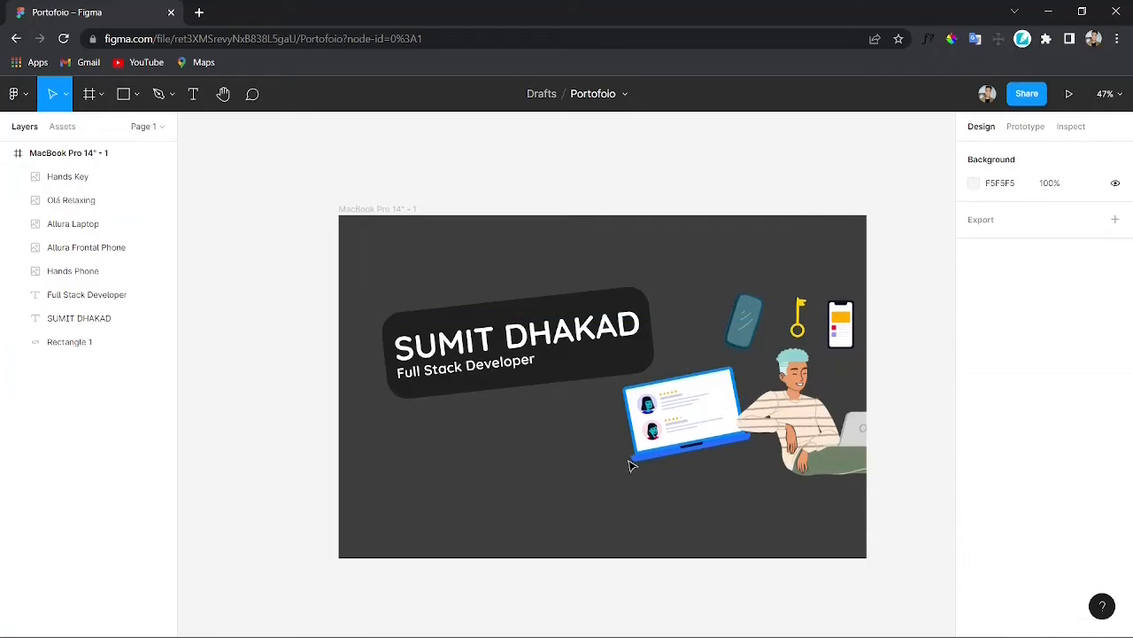
Step: Extend the frame downward to a height of about 2123 to make room for more content
scroll(516, 473, "down", 3)
scroll(455, 352, "up", 3)
left_click(374, 206)
scroll(602, 381, "down", 3)
left_click_drag(609, 466, 626, 613)
scroll(562, 403, "up", 5)
Step: Draw a rectangle about 1170 × 994 in the empty area below the header
key("r")
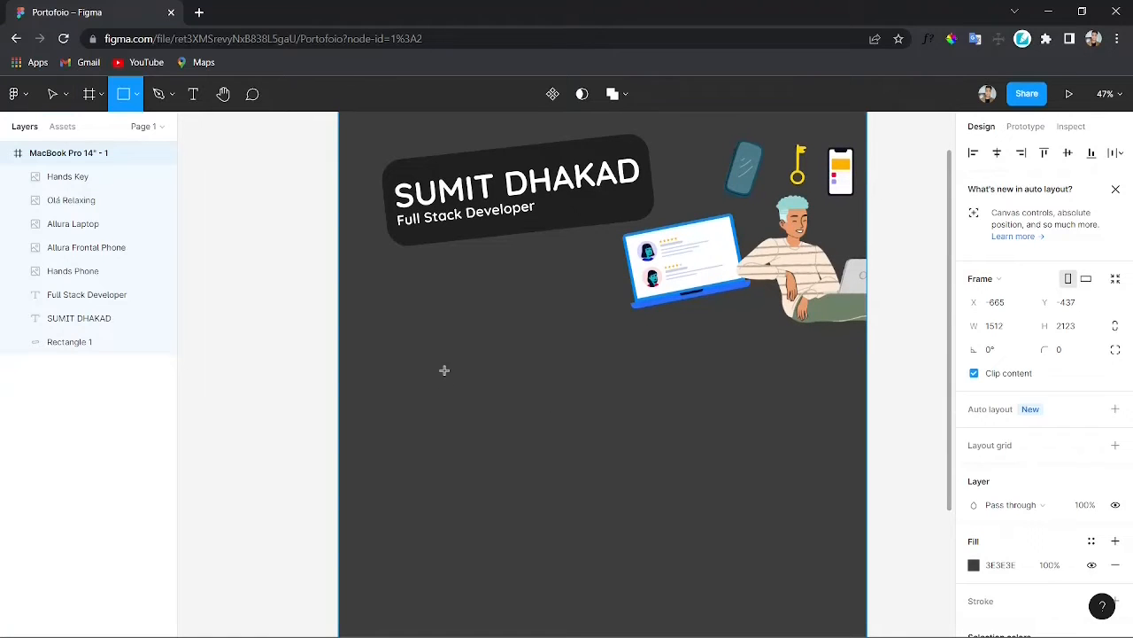
scroll(498, 335, "down", 1)
mouse_move(407, 352)
left_mouse_down()
mouse_move(804, 631)
mouse_move(798, 522)
mouse_move(807, 529)
left_mouse_up()
left_click_drag(624, 395, 640, 393)
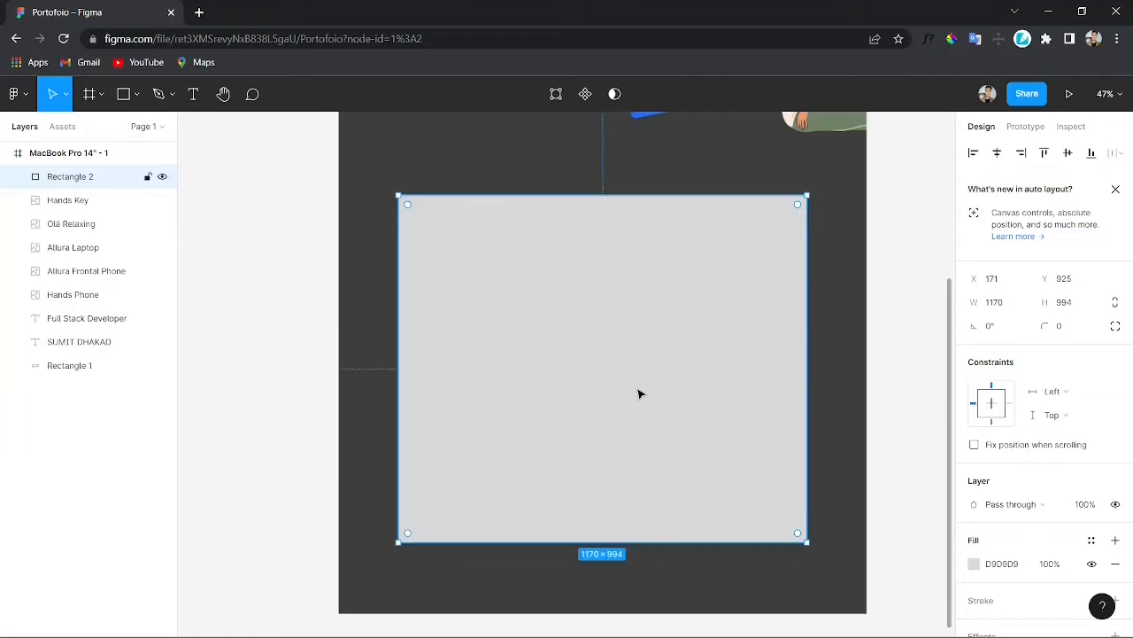
scroll(640, 392, "up", 2)
left_click_drag(410, 264, 380, 250)
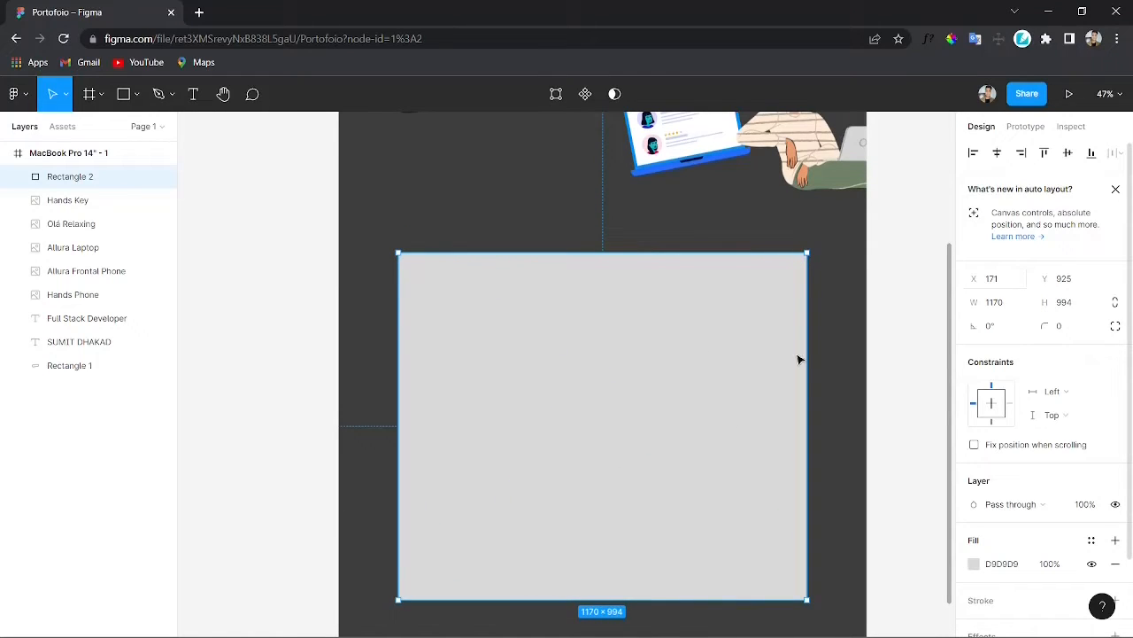
scroll(673, 381, "down", 1)
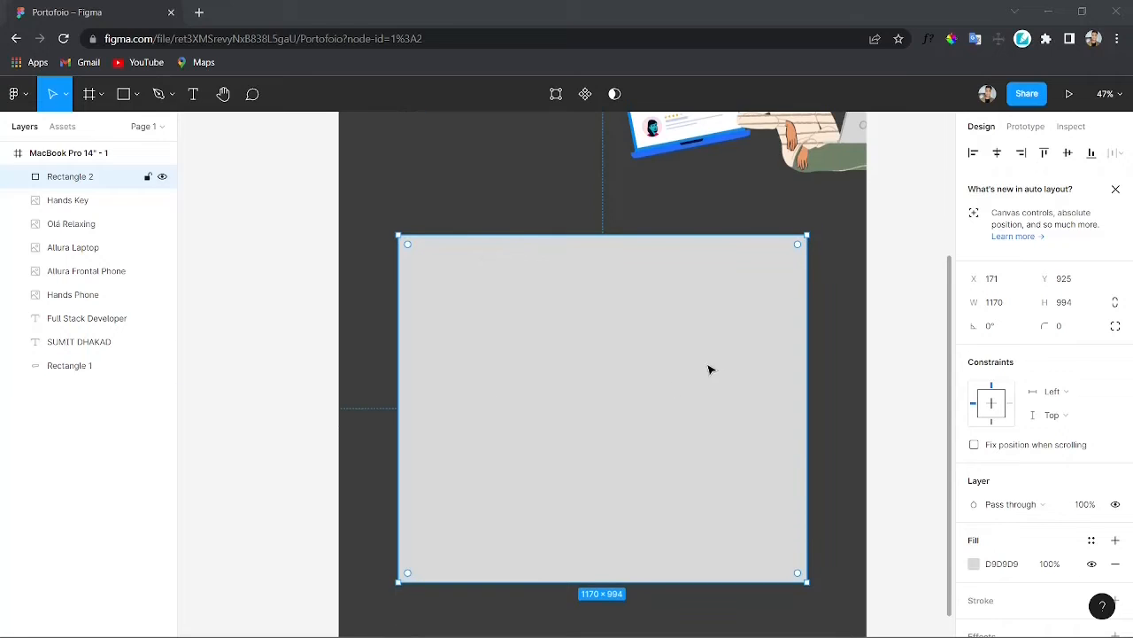
Step: Set the new rectangle's width and height to 1200
left_click(994, 302)
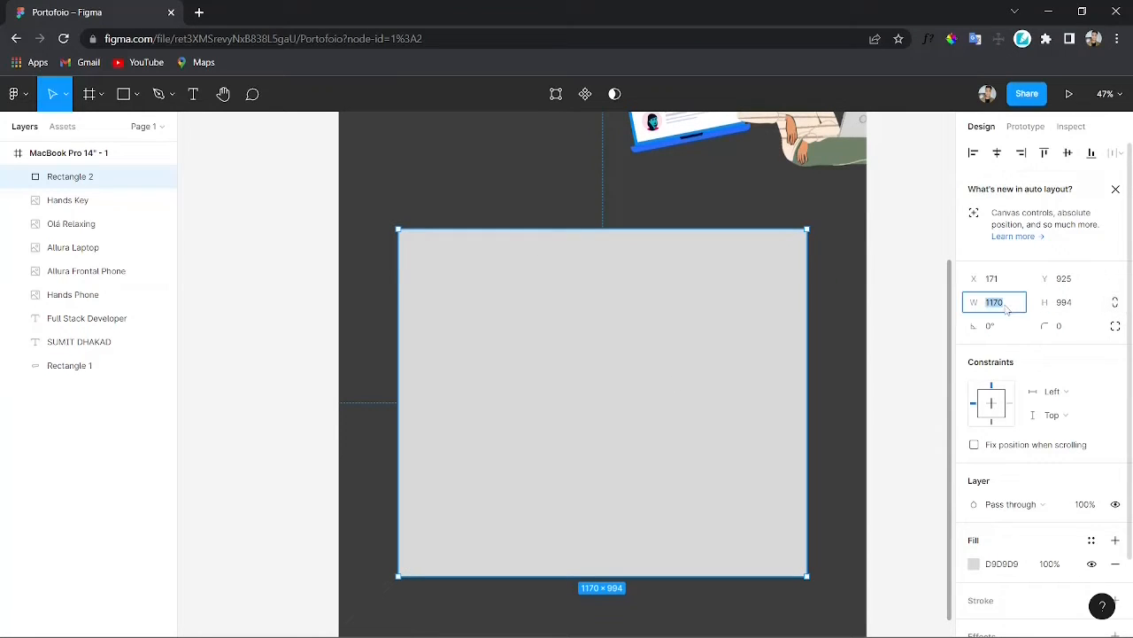
type("1200")
key("Return")
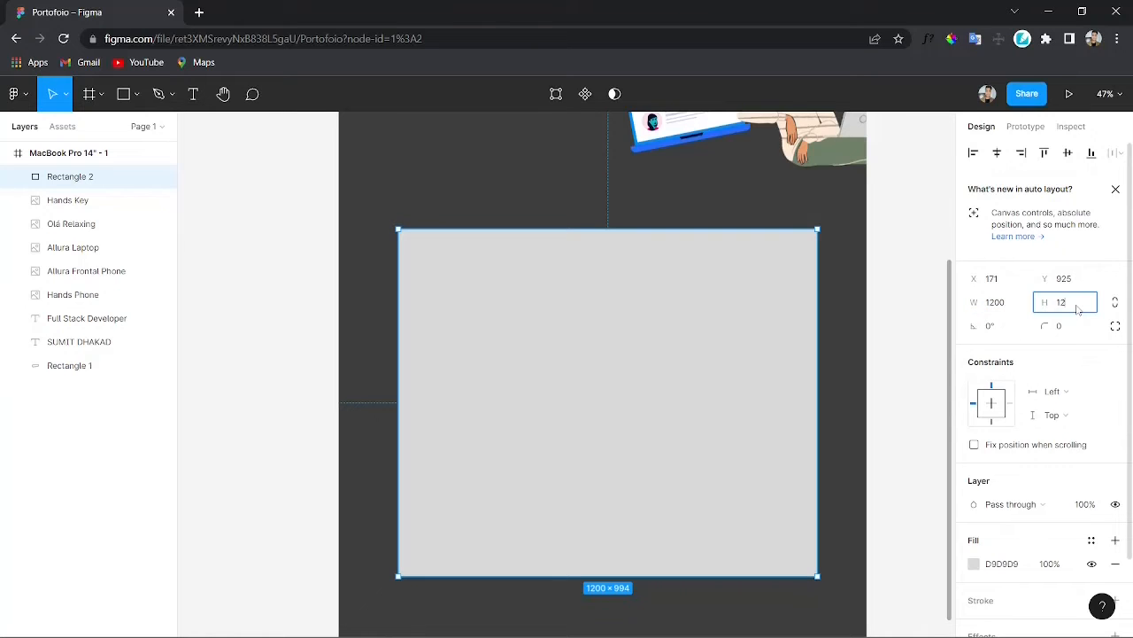
left_click(1077, 306)
type("1200")
key("Return")
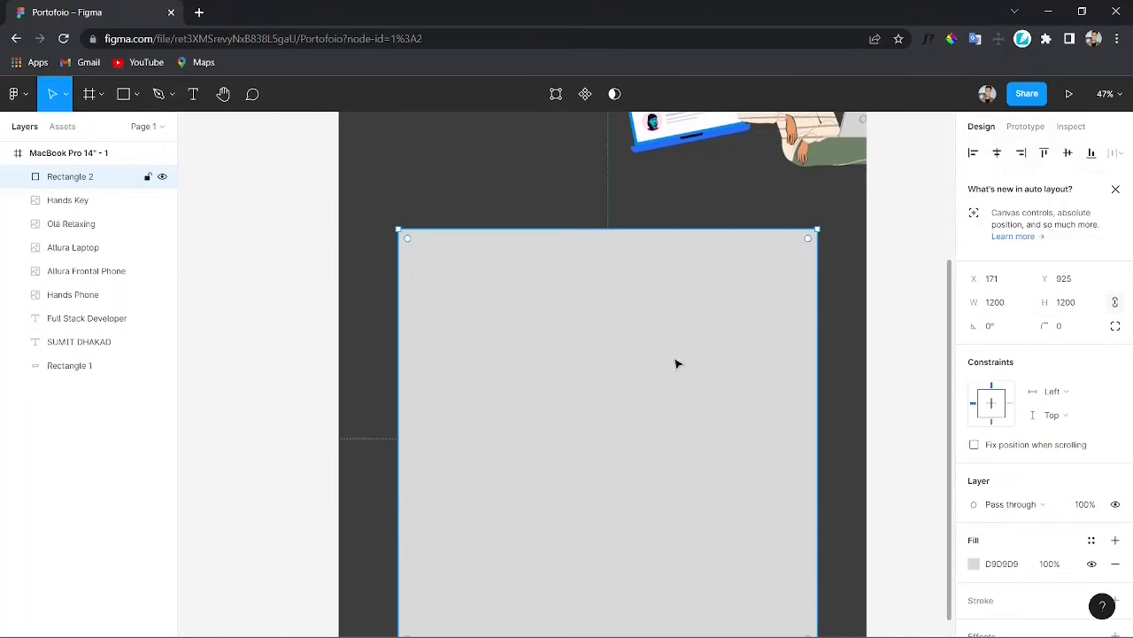
Step: Round the rectangle's corners to a radius of 600, turning it into a circle
scroll(676, 362, "down", 3)
scroll(681, 412, "up", 5)
scroll(610, 413, "up", 2)
left_click(410, 245)
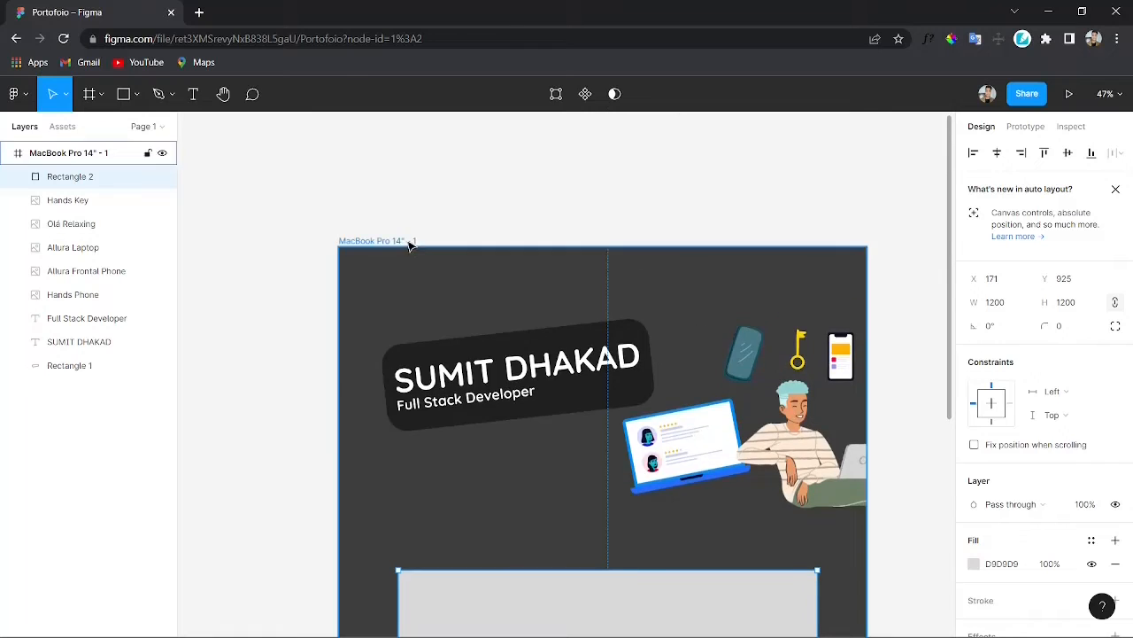
scroll(470, 384, "down", 8)
scroll(535, 363, "up", 1)
scroll(536, 363, "up", 3)
left_click(541, 377)
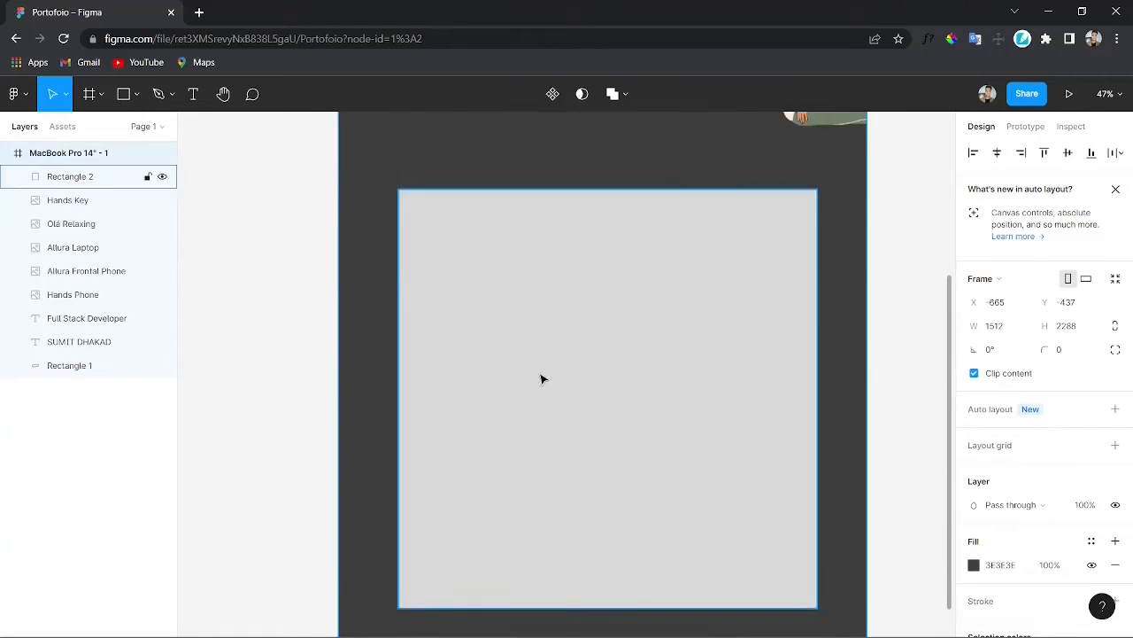
scroll(591, 422, "up", 1)
left_click_drag(408, 290, 731, 602)
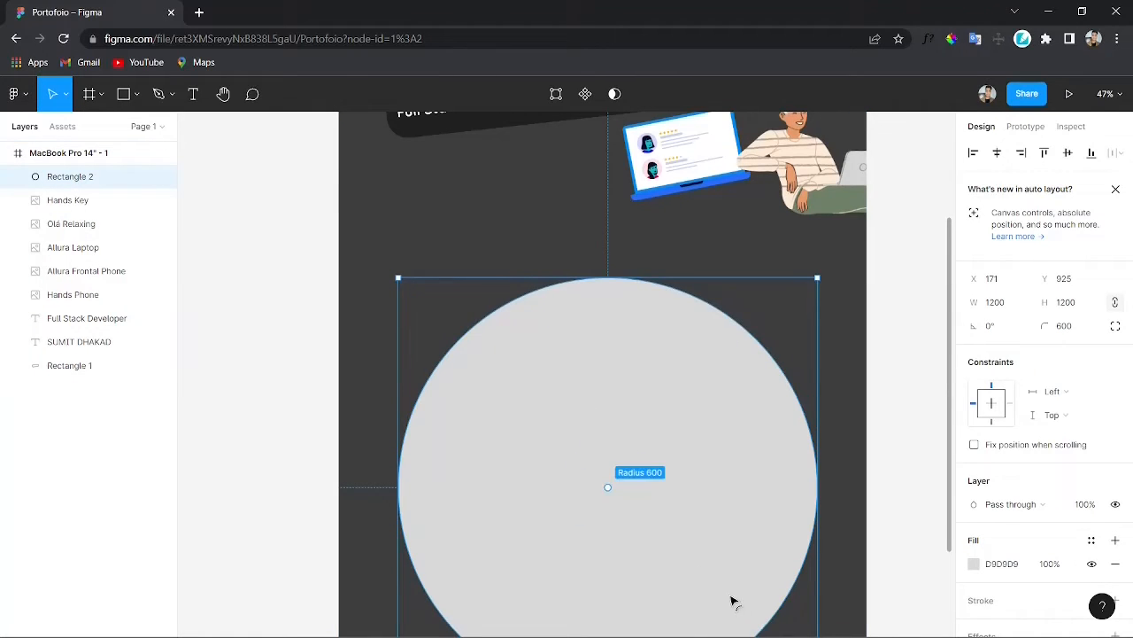
left_click(322, 325)
scroll(593, 360, "down", 3)
scroll(573, 338, "down", 1)
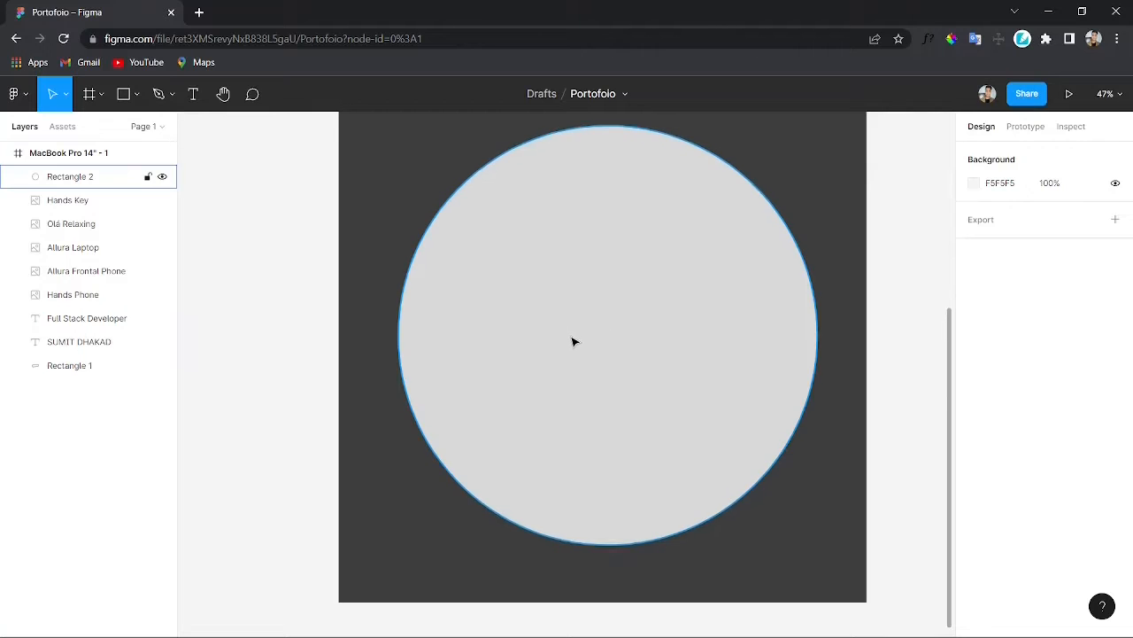
Step: Paste the decorative balloons image and position it inside the circle
scroll(565, 359, "up", 1)
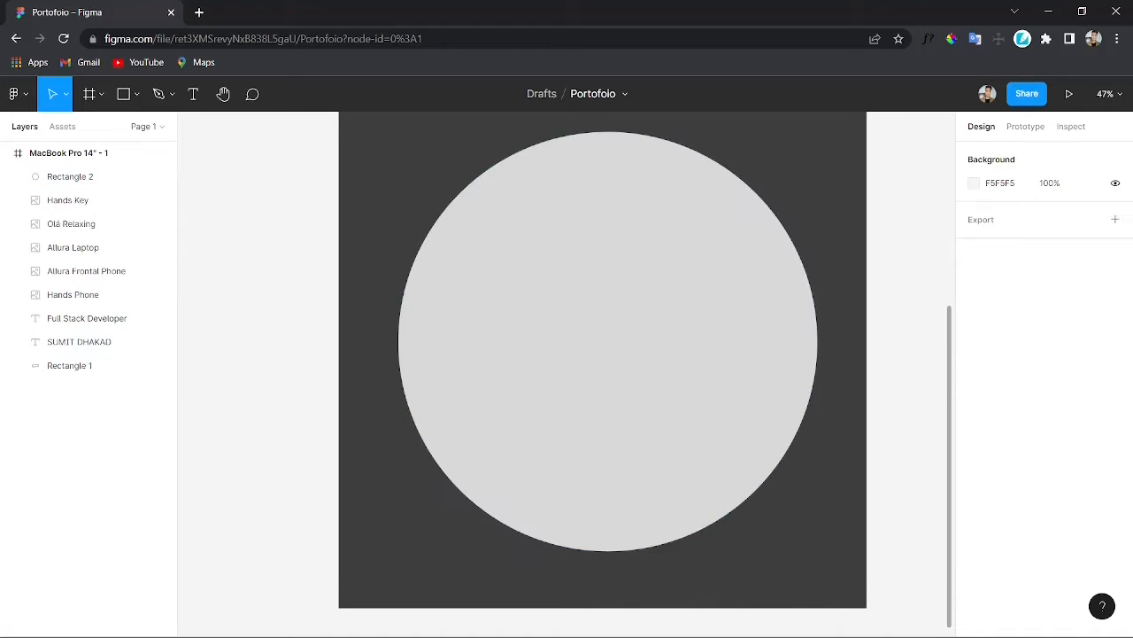
left_click(575, 354)
key("ctrl+v")
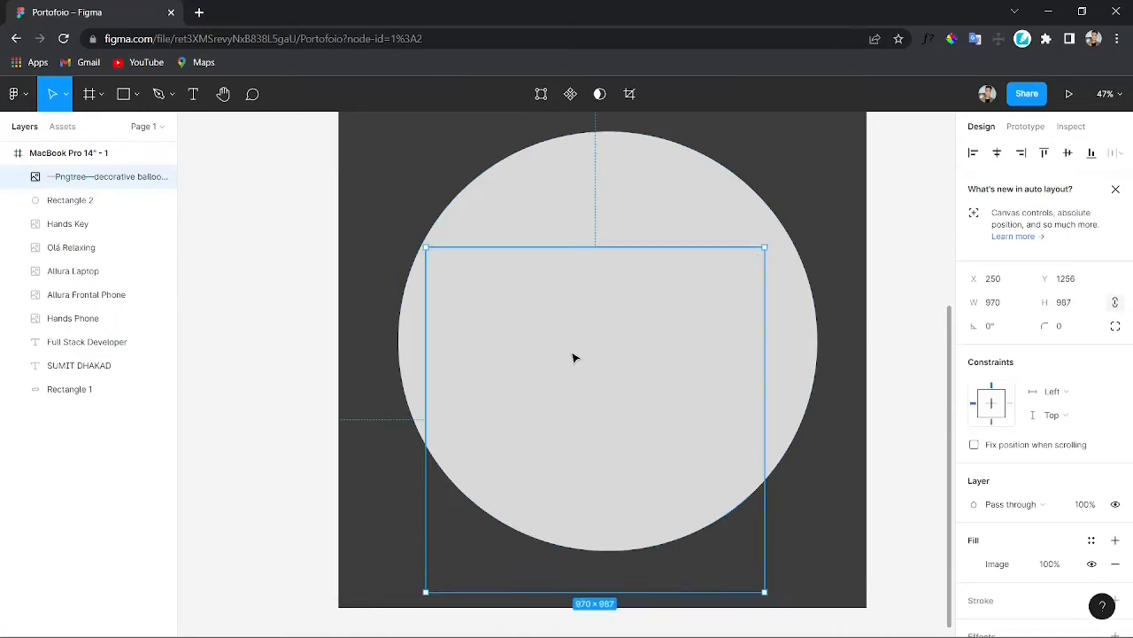
left_click_drag(575, 358, 628, 433)
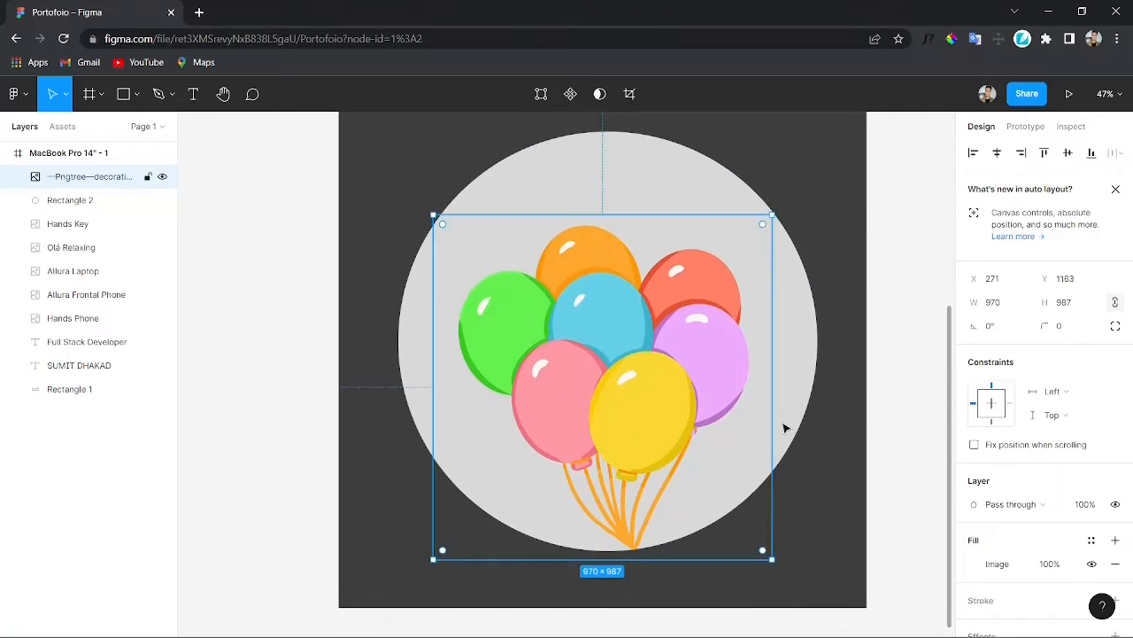
Step: Add a text box reading "SKILLS" near the top of the circle
left_click(845, 502)
left_click(607, 195)
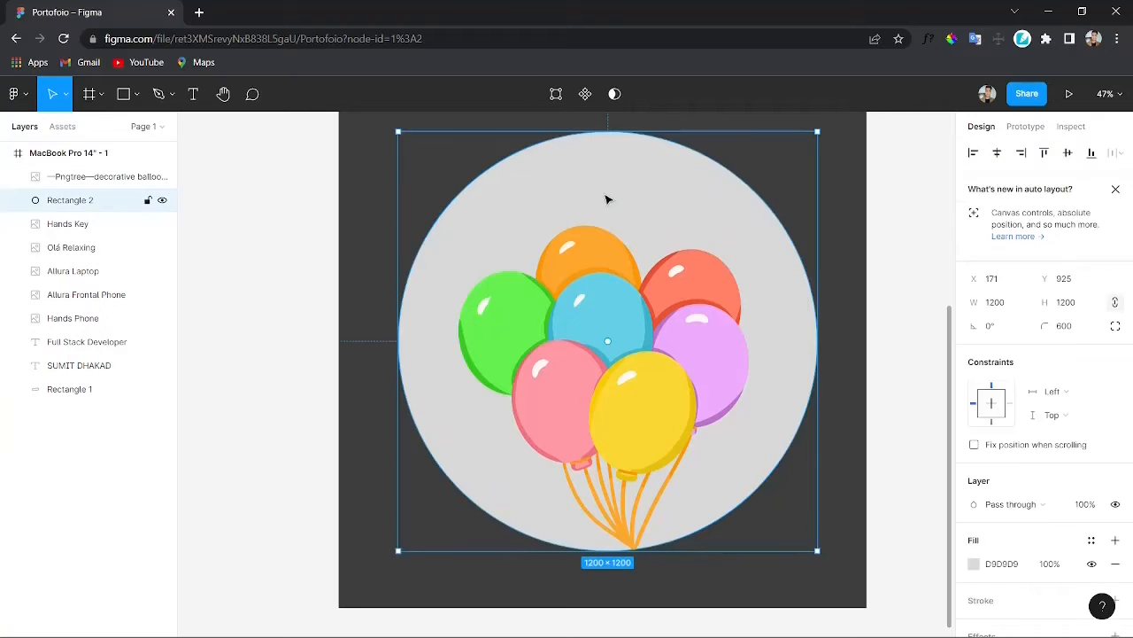
key("t")
left_click_drag(543, 163, 690, 196)
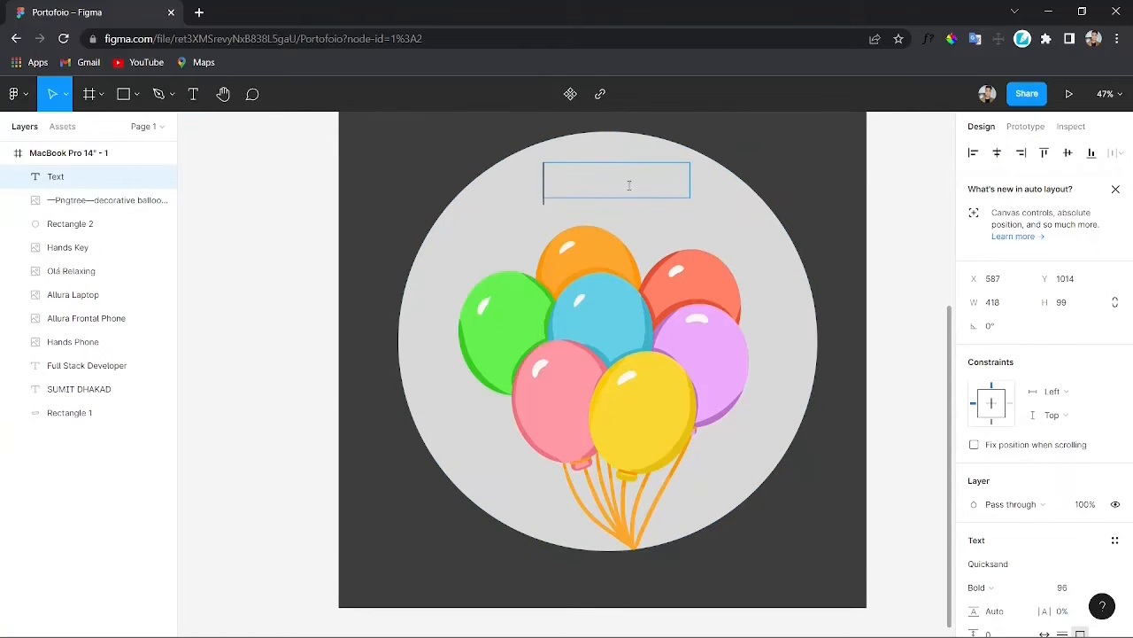
type("SKILLS")
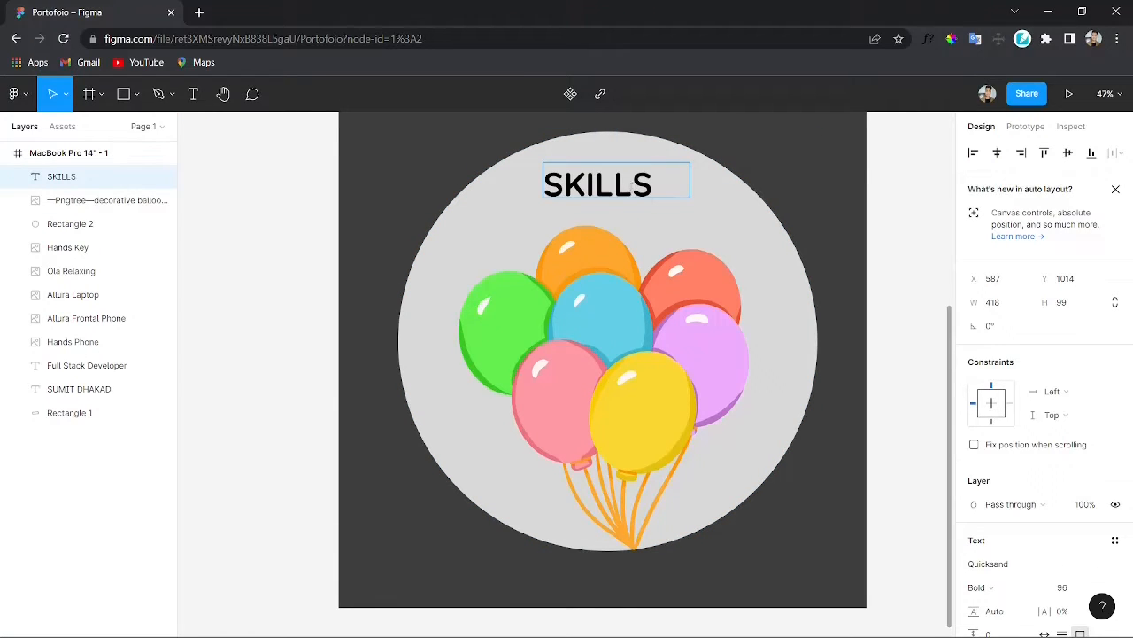
Step: Set the SKILLS heading's font size to 48
key("ctrl+a")
key("alt+Tab")
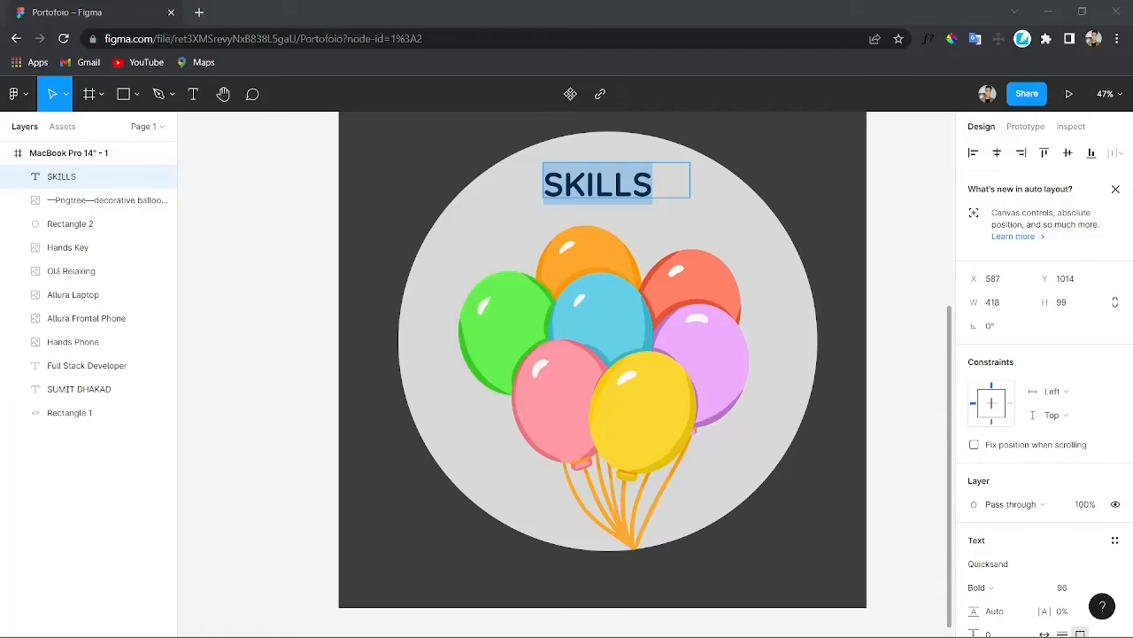
scroll(770, 324, "down", 1)
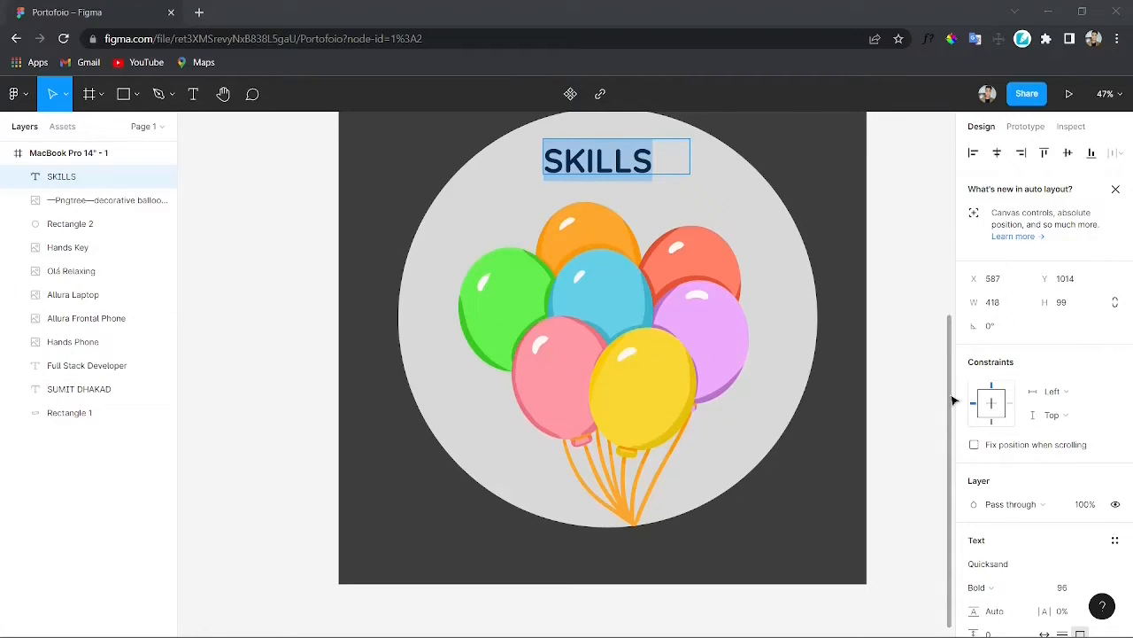
scroll(1007, 485, "down", 3)
left_click(1084, 338)
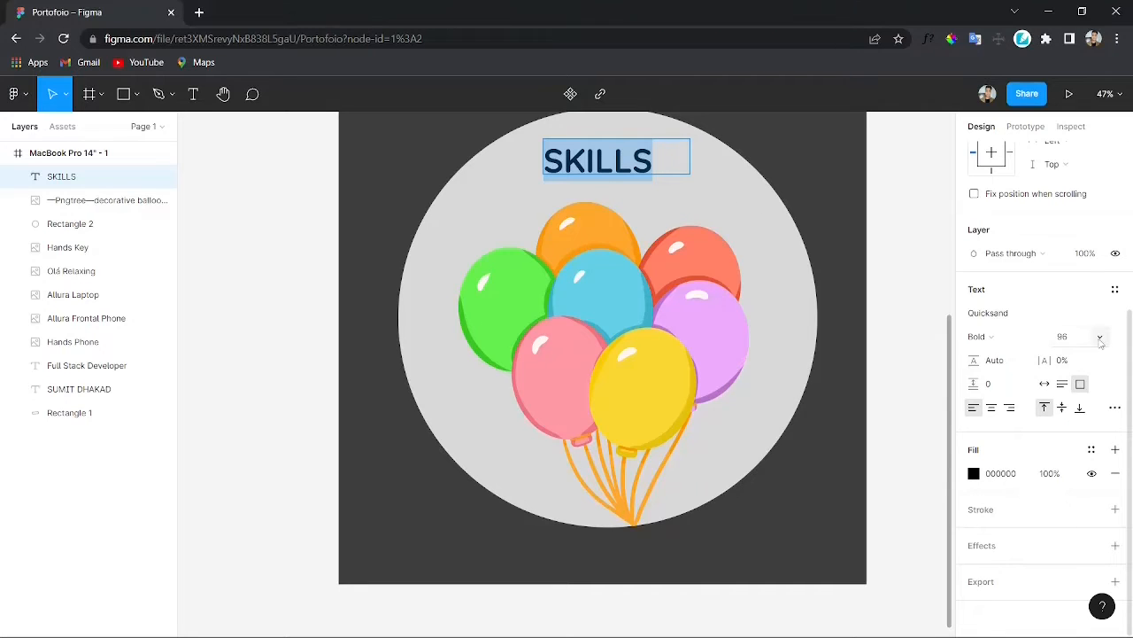
left_click(1080, 344)
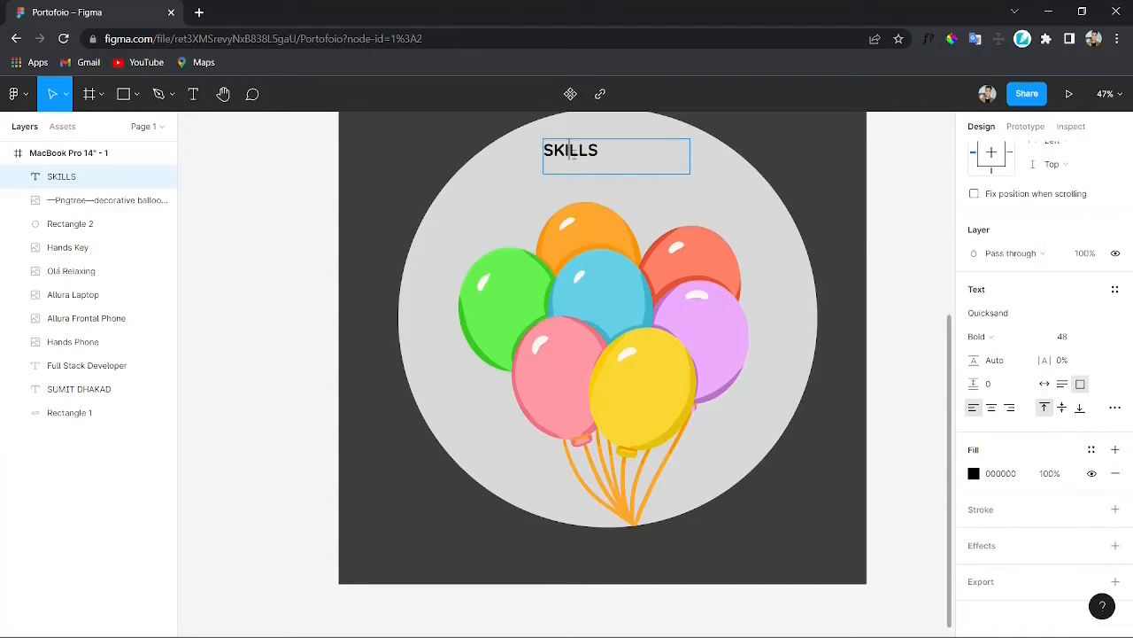
Step: Center the SKILLS heading horizontally near the top of the circle
key("Escape")
left_click_drag(689, 155, 631, 152)
scroll(699, 355, "up", 3)
scroll(700, 356, "down", 2)
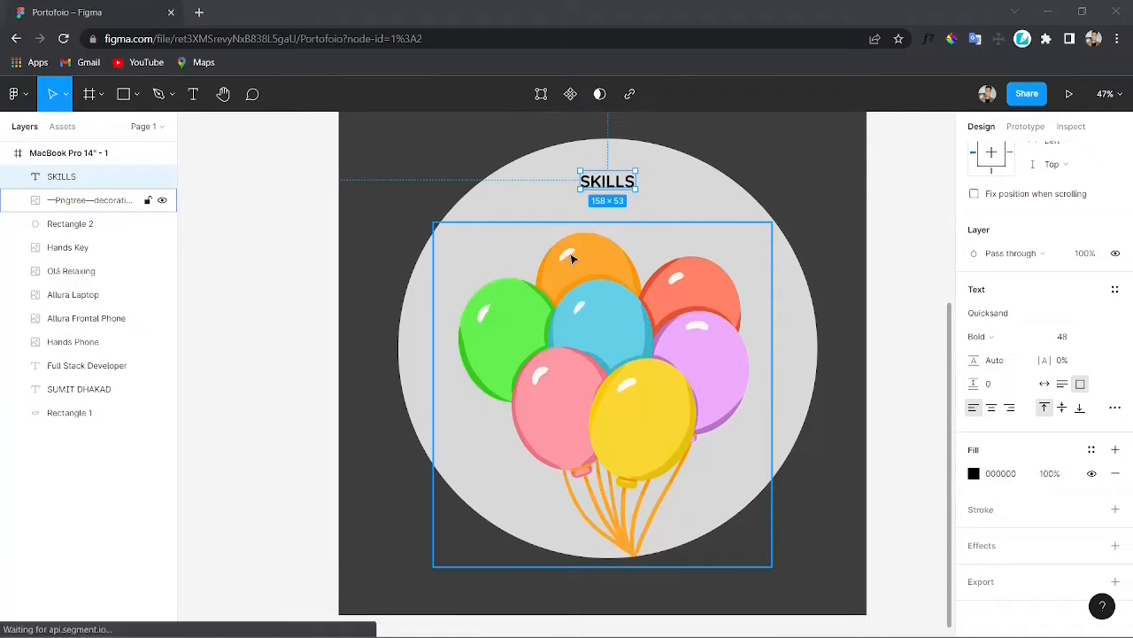
left_click_drag(578, 264, 616, 273)
key("ctrl+z")
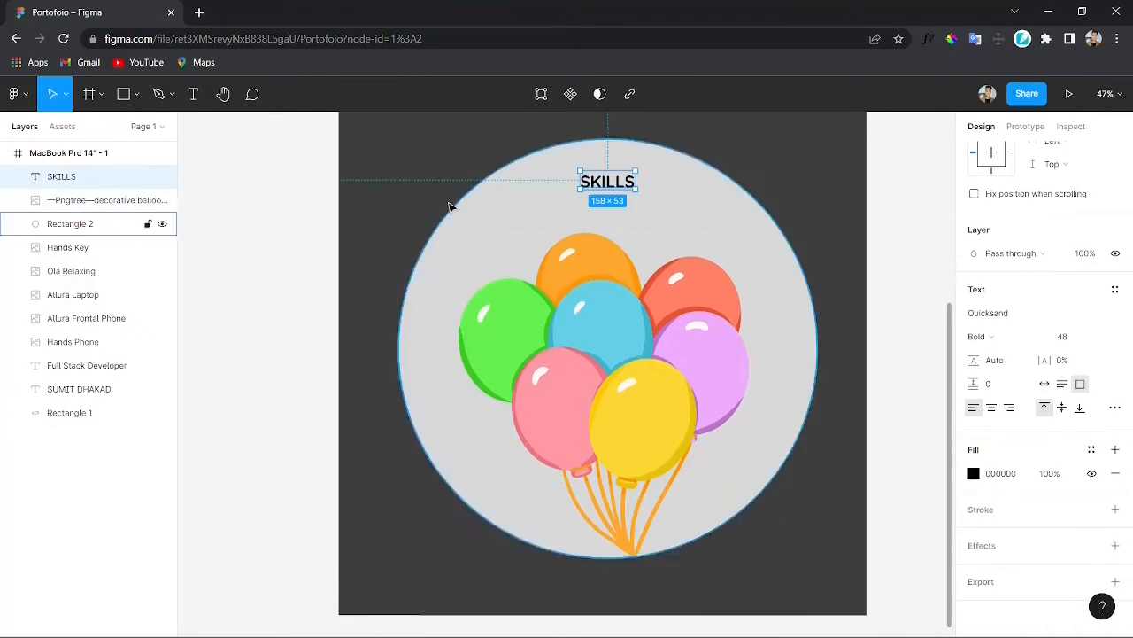
Step: Add a text label "HTML" on the orange balloon
left_click(432, 197)
key("t")
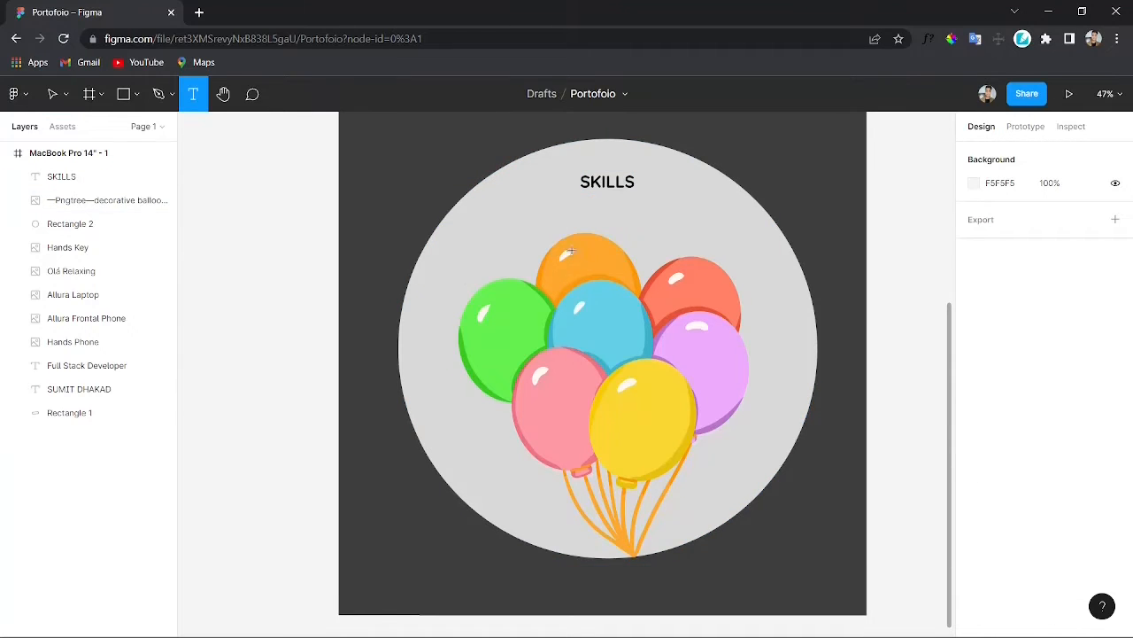
left_click(569, 253)
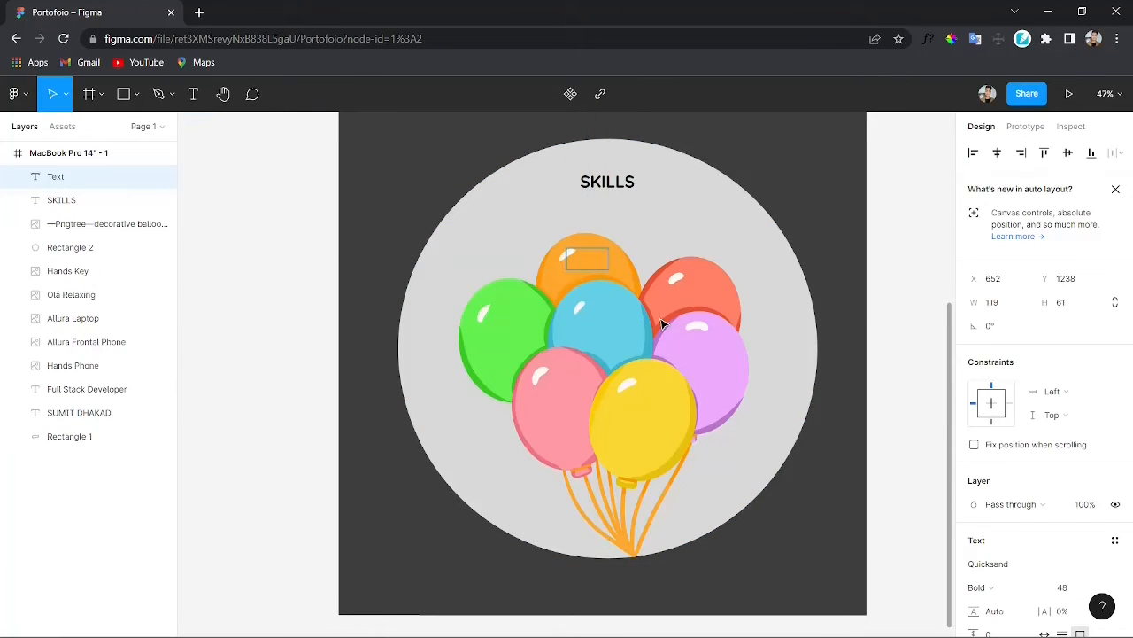
key("BackSpace")
key("BackSpace")
key("BackSpace")
left_click(684, 236)
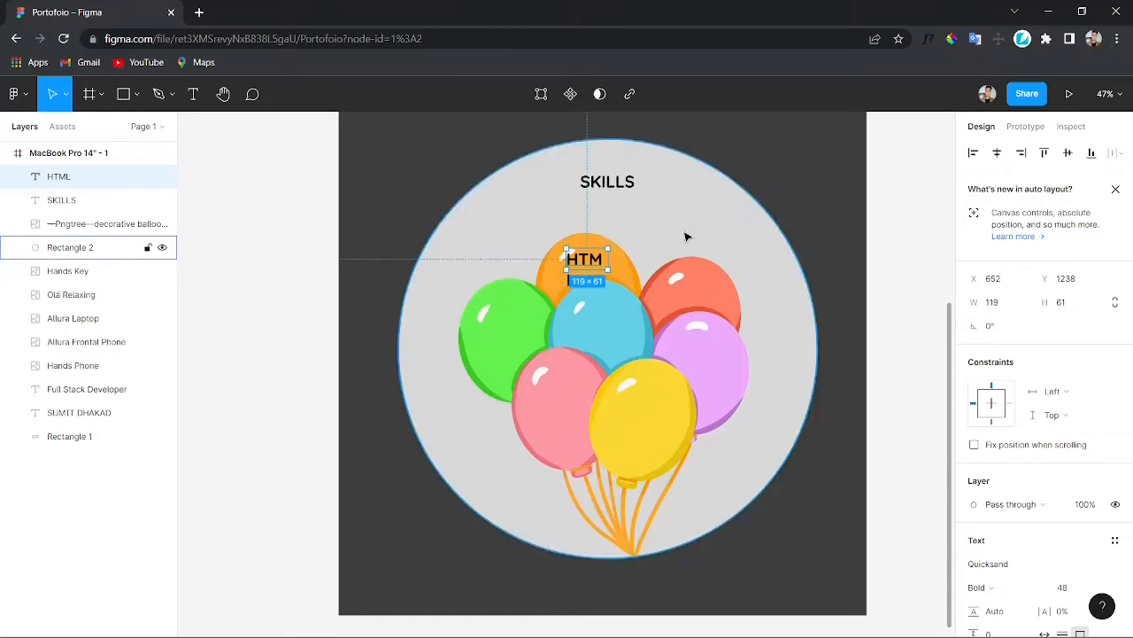
Step: Set the HTML label's font size to 36
mouse_move(608, 260)
left_mouse_down()
mouse_move(635, 260)
mouse_move(614, 261)
left_mouse_up()
double_click(606, 261)
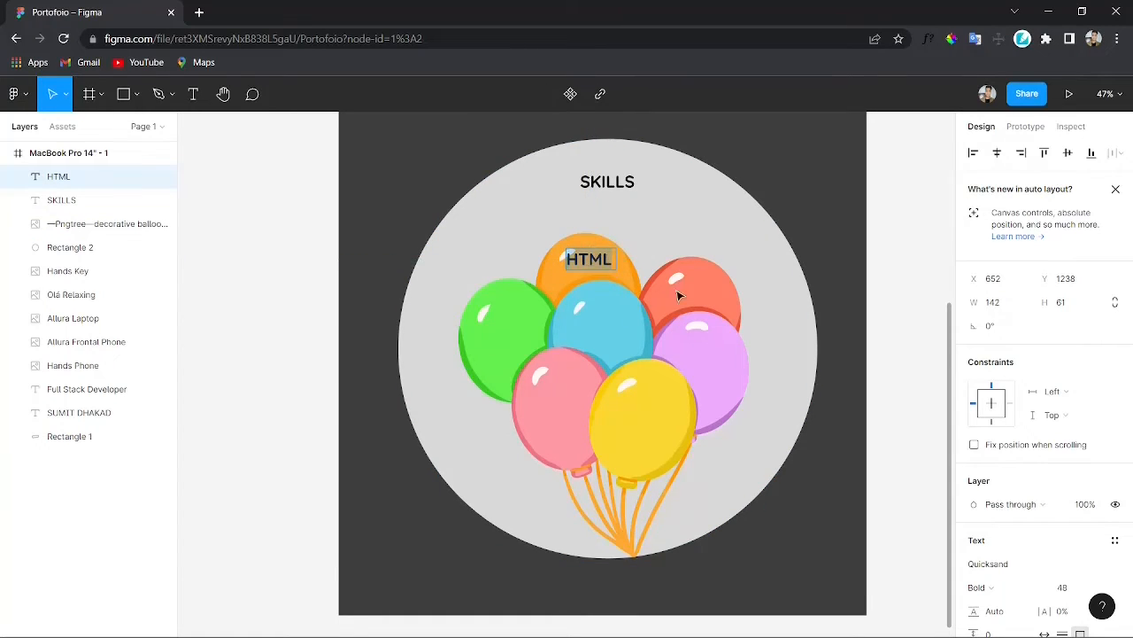
scroll(1069, 478, "down", 3)
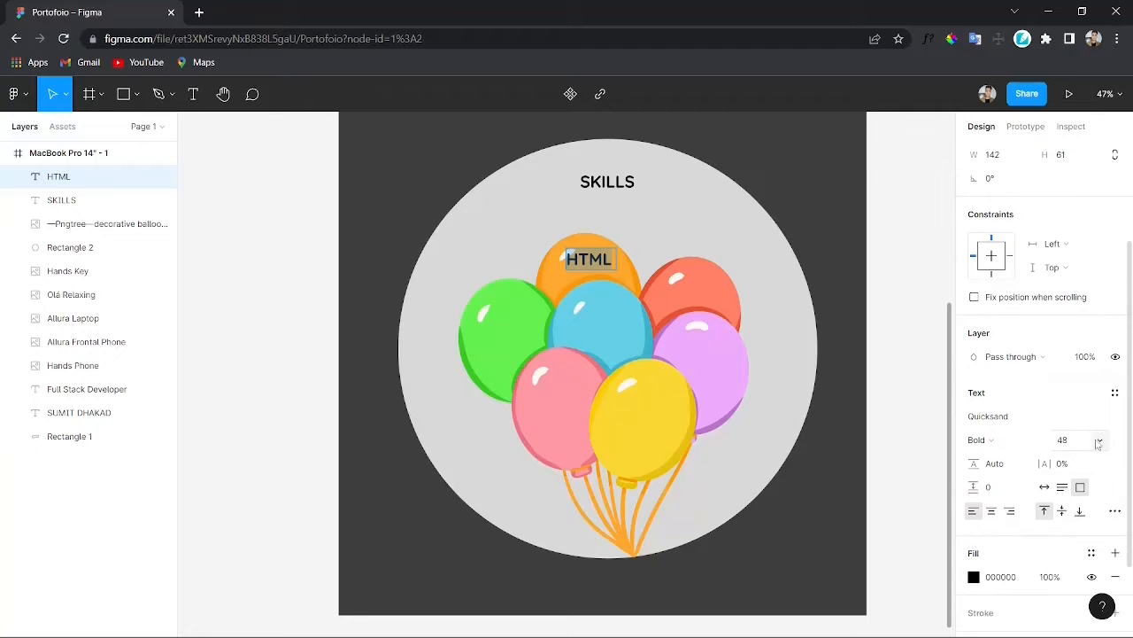
left_click(1098, 443)
left_click(1067, 403)
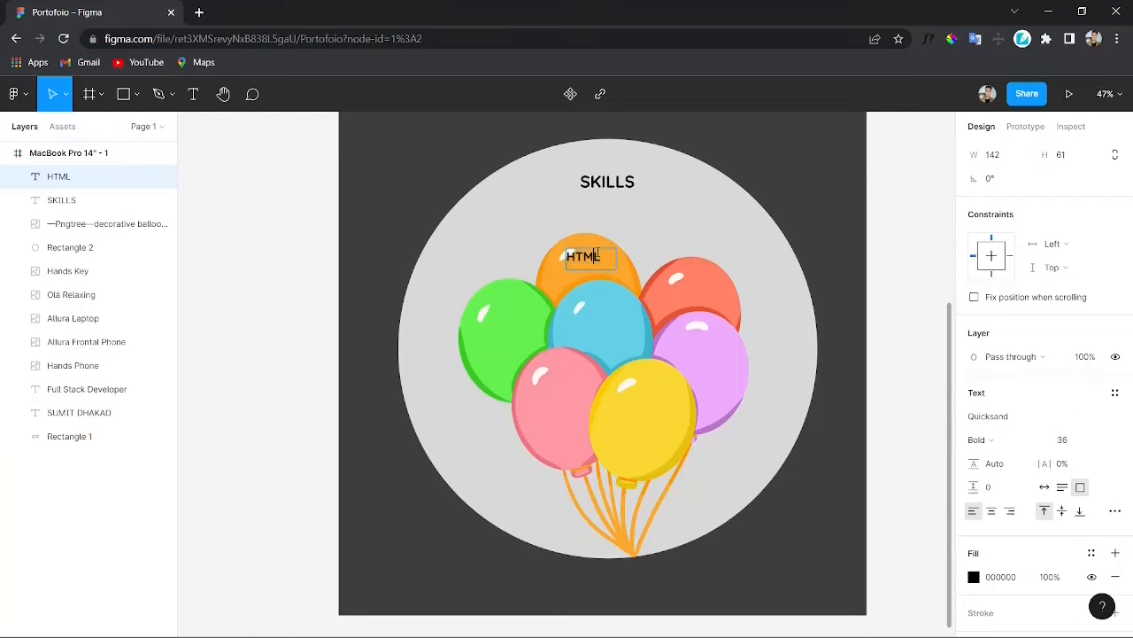
Step: Duplicate the HTML label onto the blue balloon and change its text to "React.js"
key("Escape")
left_click_drag(585, 268, 607, 326)
key("ctrl+d")
double_click(607, 325)
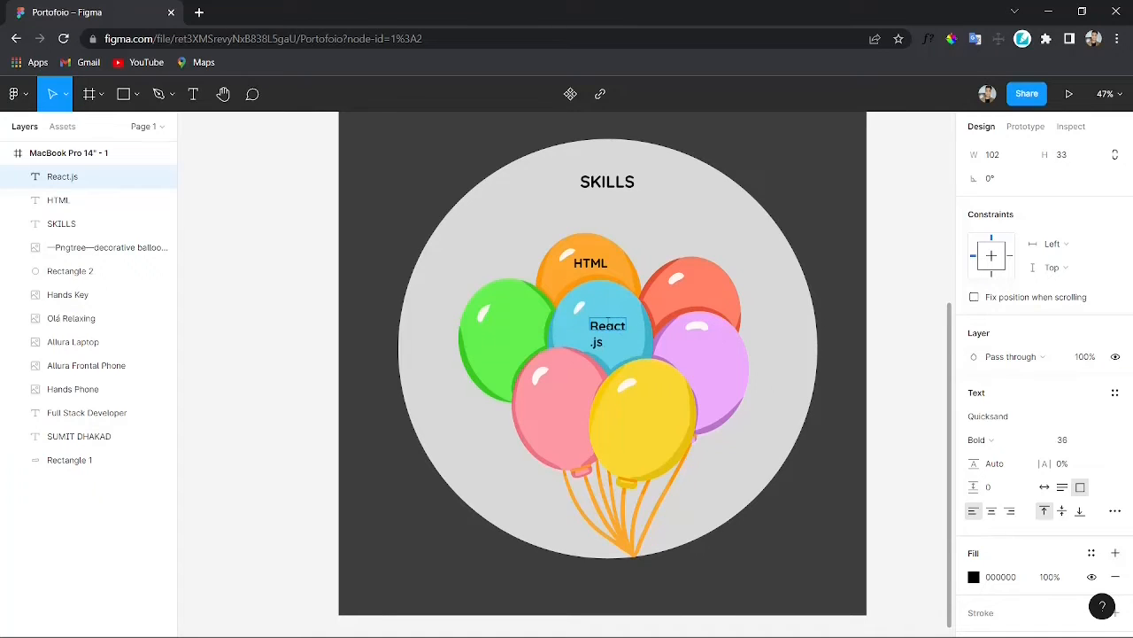
key("Escape")
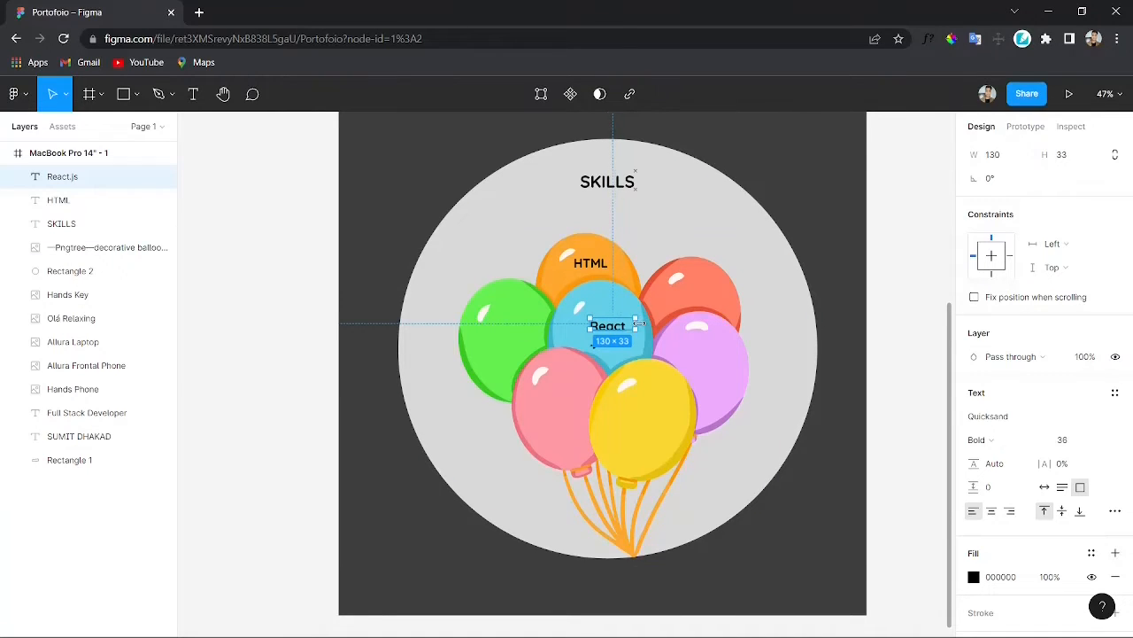
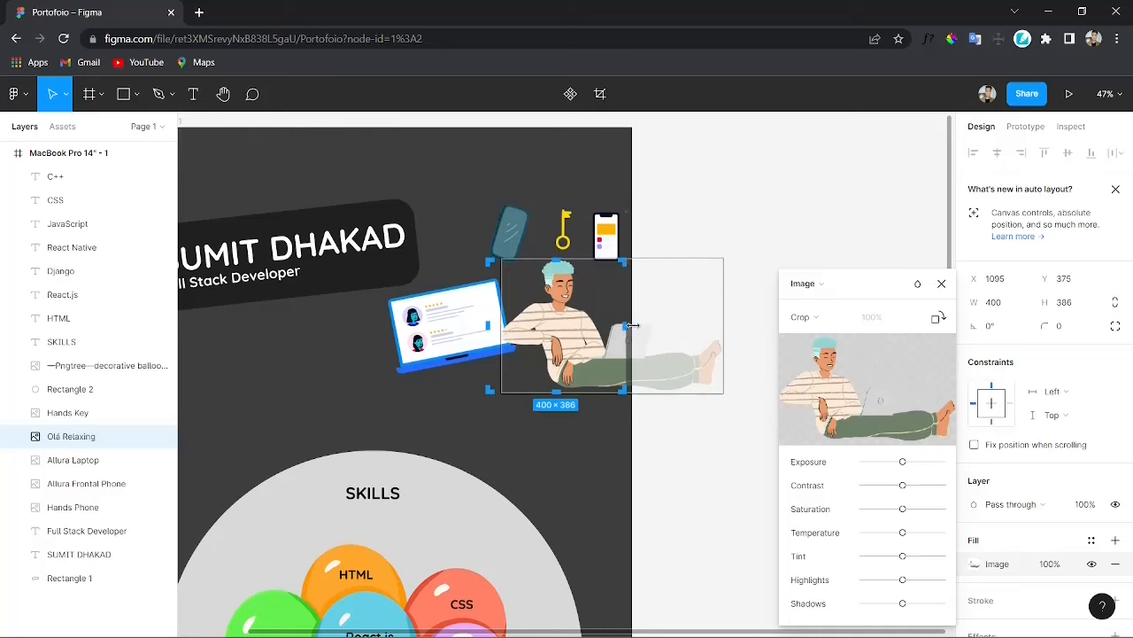
Step: Add a "PROJECTS" heading text below the skills circle
key("Escape")
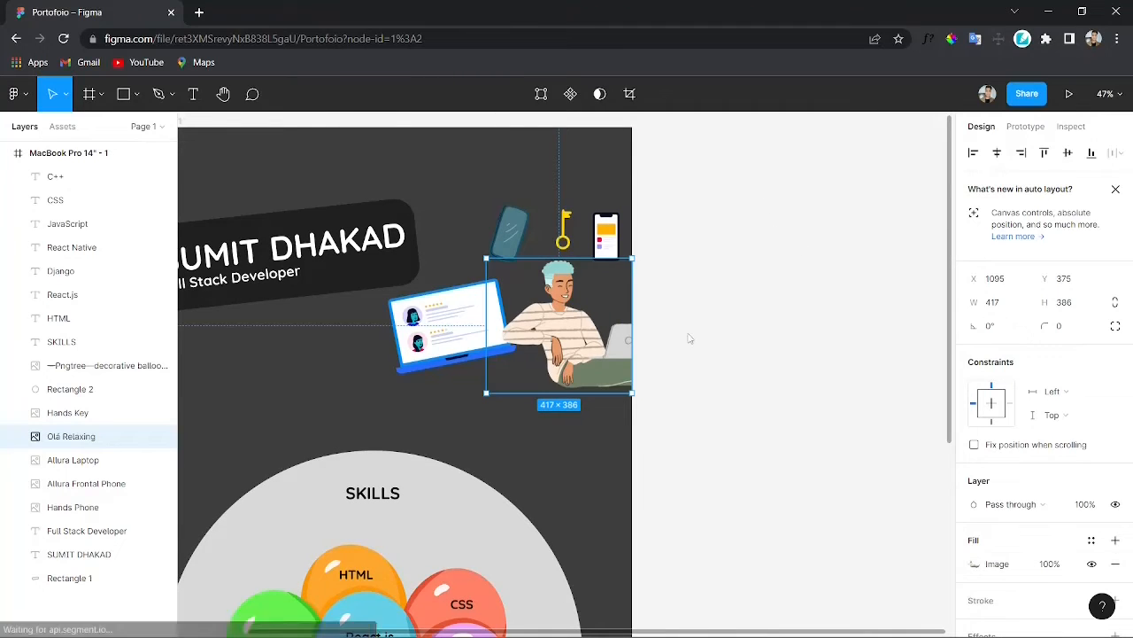
scroll(688, 337, "left", 3)
scroll(708, 354, "down", 5)
scroll(690, 354, "up", 7)
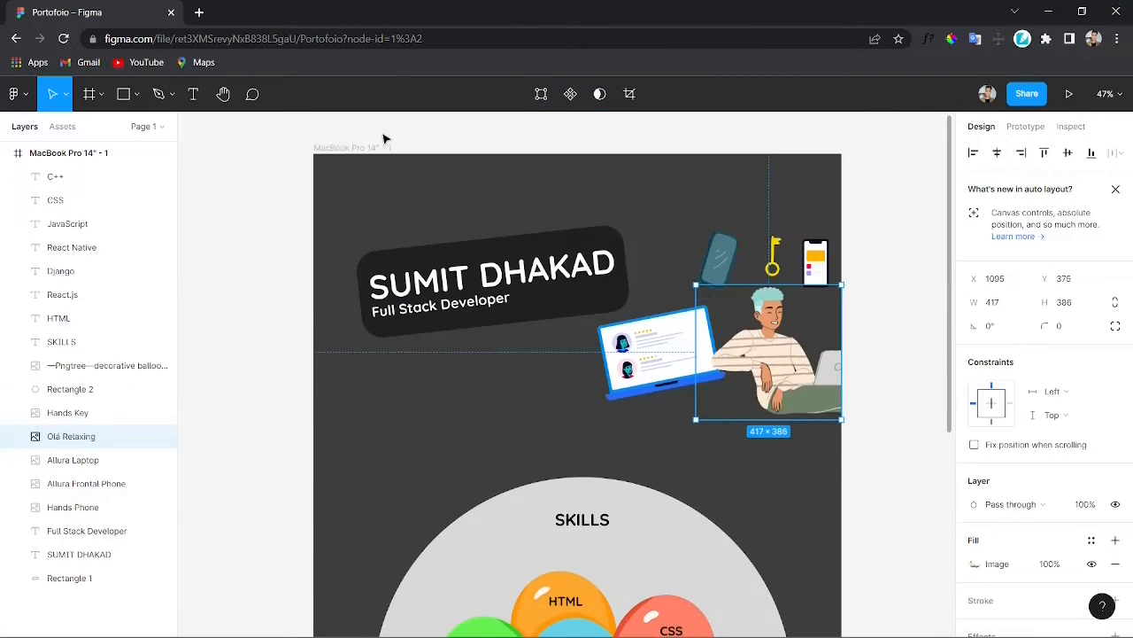
left_click(361, 145)
scroll(554, 293, "down", 6)
left_click_drag(562, 368, 595, 561)
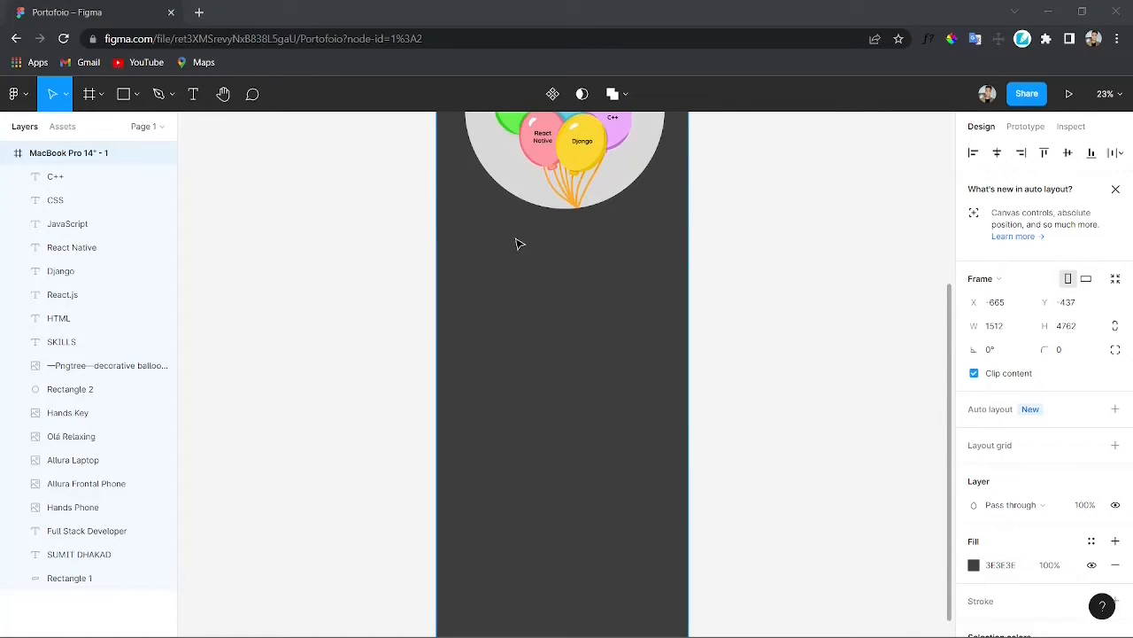
scroll(519, 243, "left", 2)
key("t")
left_click_drag(562, 251, 667, 283)
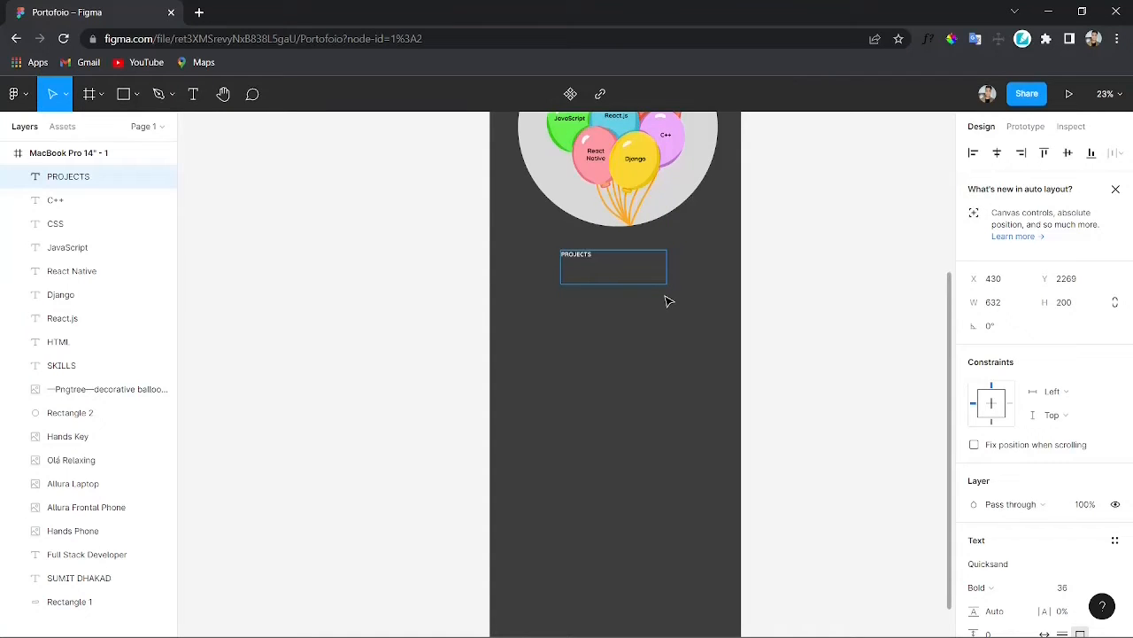
Step: Set the PROJECTS heading's font size to 96 and center it below the skills circle
scroll(1040, 475, "down", 1)
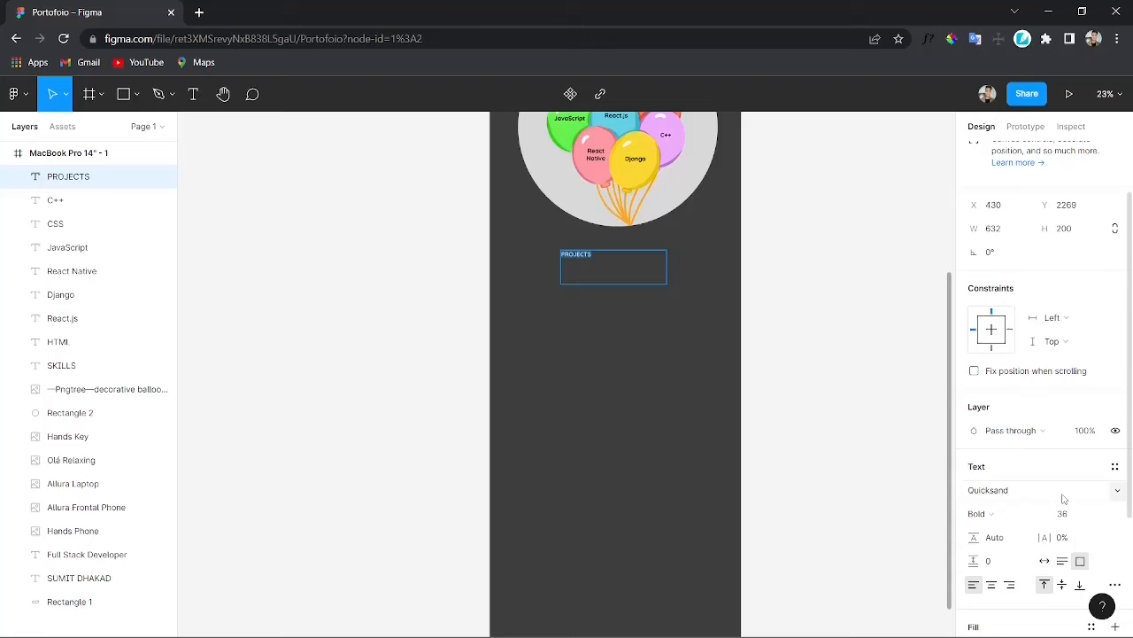
left_click(1107, 517)
left_click(1079, 583)
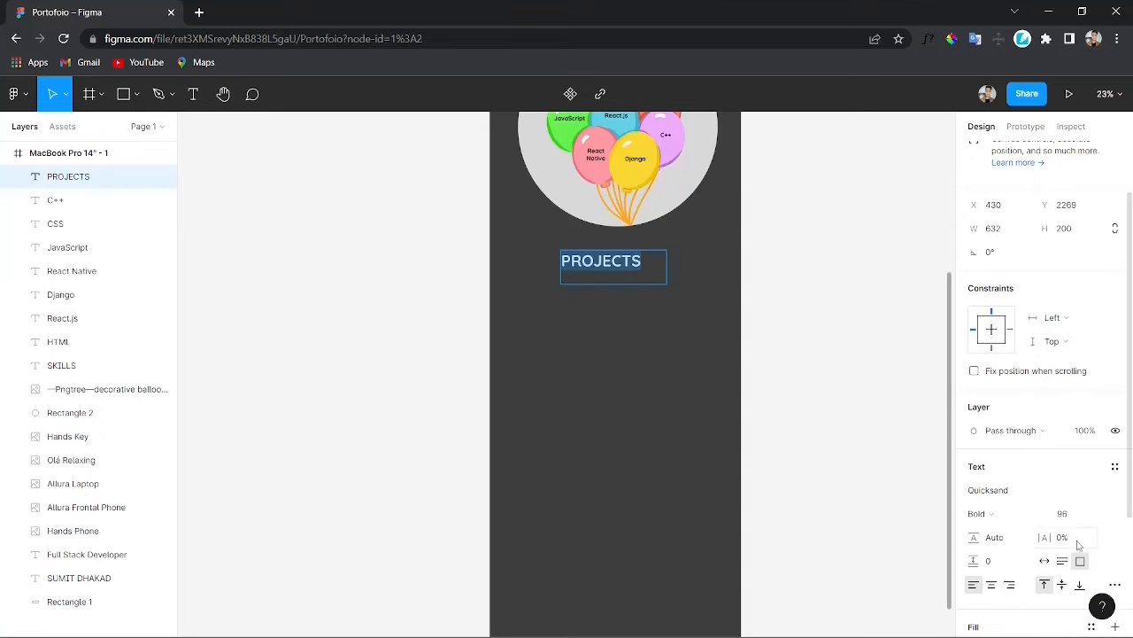
left_click_drag(667, 271, 623, 292)
scroll(751, 294, "down", 1)
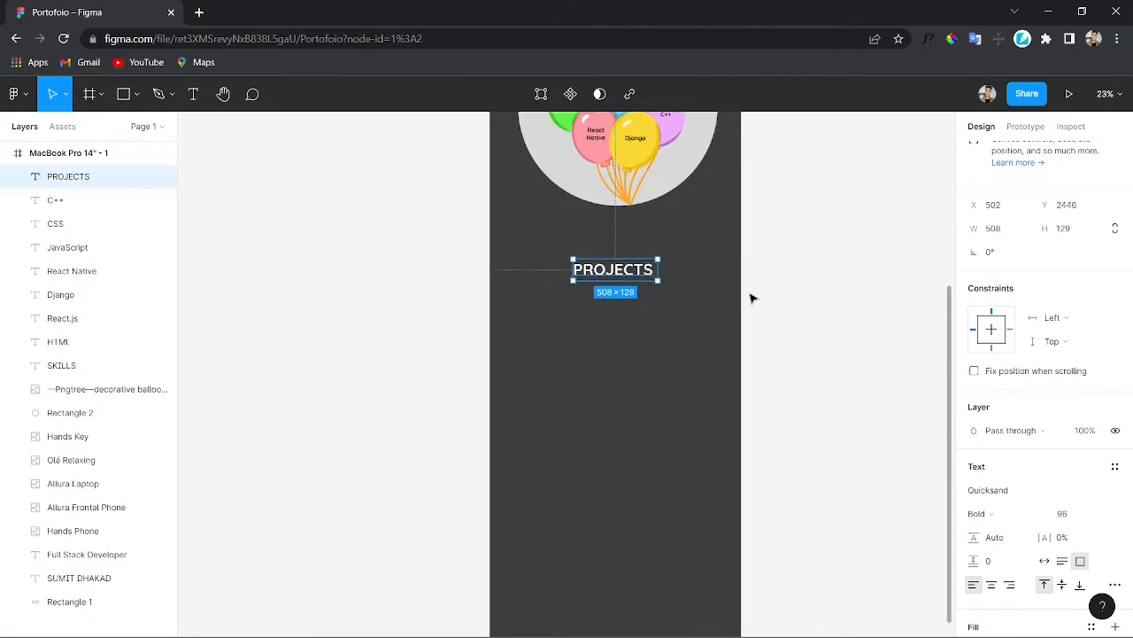
Step: Draw a large rectangle about 1322 × 1304 below the PROJECTS heading
scroll(750, 299, "down", 2)
key("r")
mouse_move(508, 202)
left_mouse_down()
mouse_move(667, 343)
mouse_move(717, 428)
mouse_move(728, 418)
left_mouse_up()
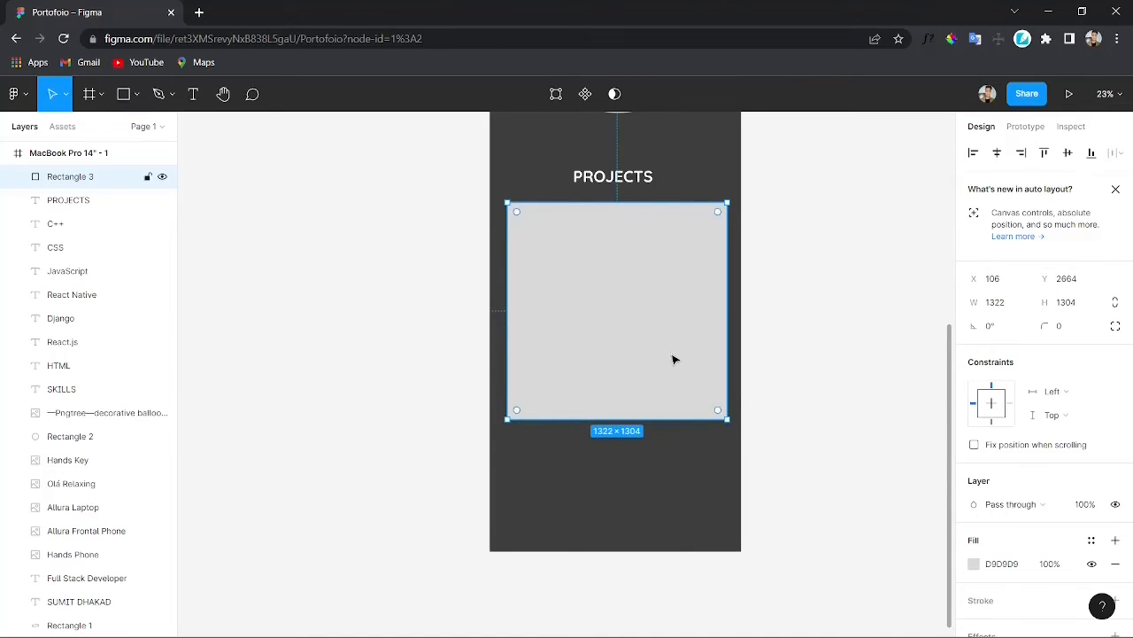
left_click_drag(673, 360, 671, 361)
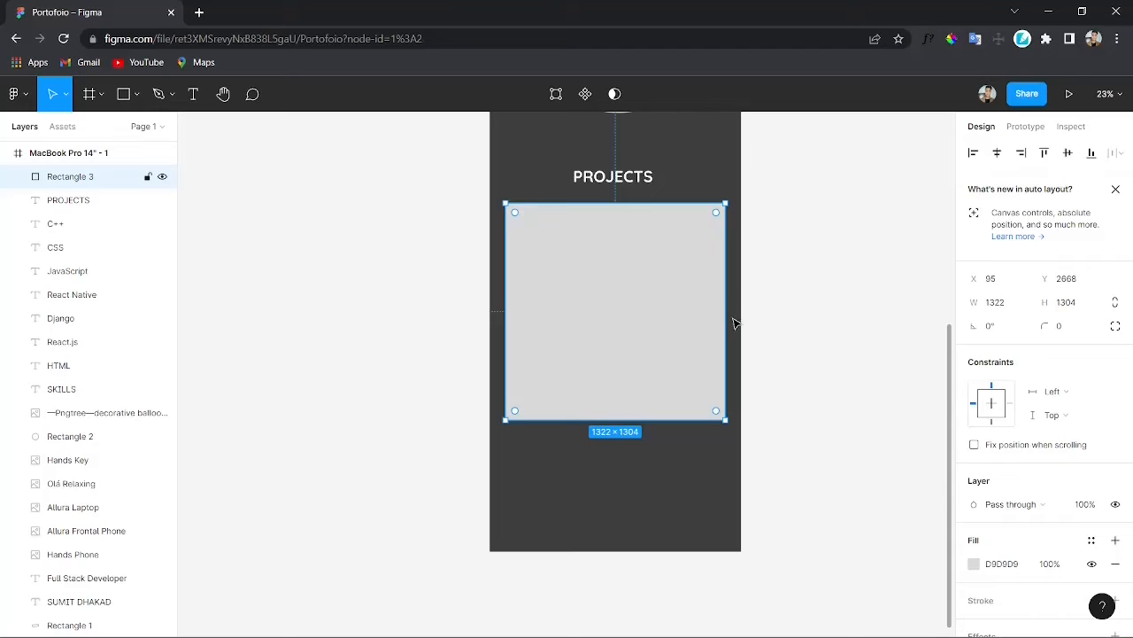
scroll(734, 323, "up", 1)
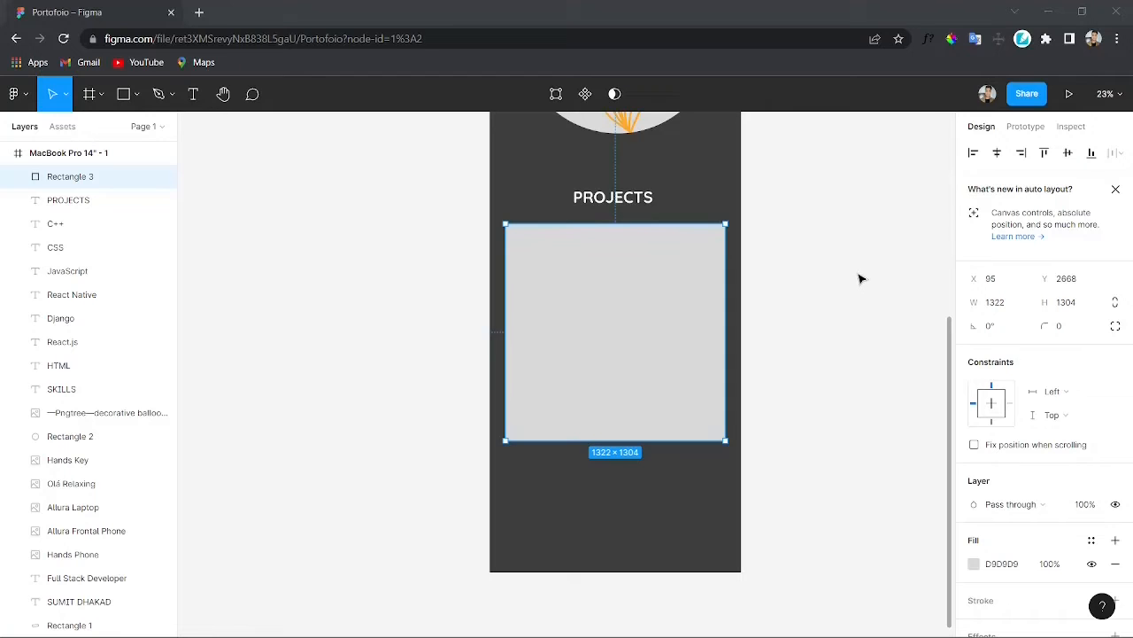
Step: Set the large rectangle's fill colour to black (000000)
scroll(1034, 450, "down", 2)
left_click(1011, 472)
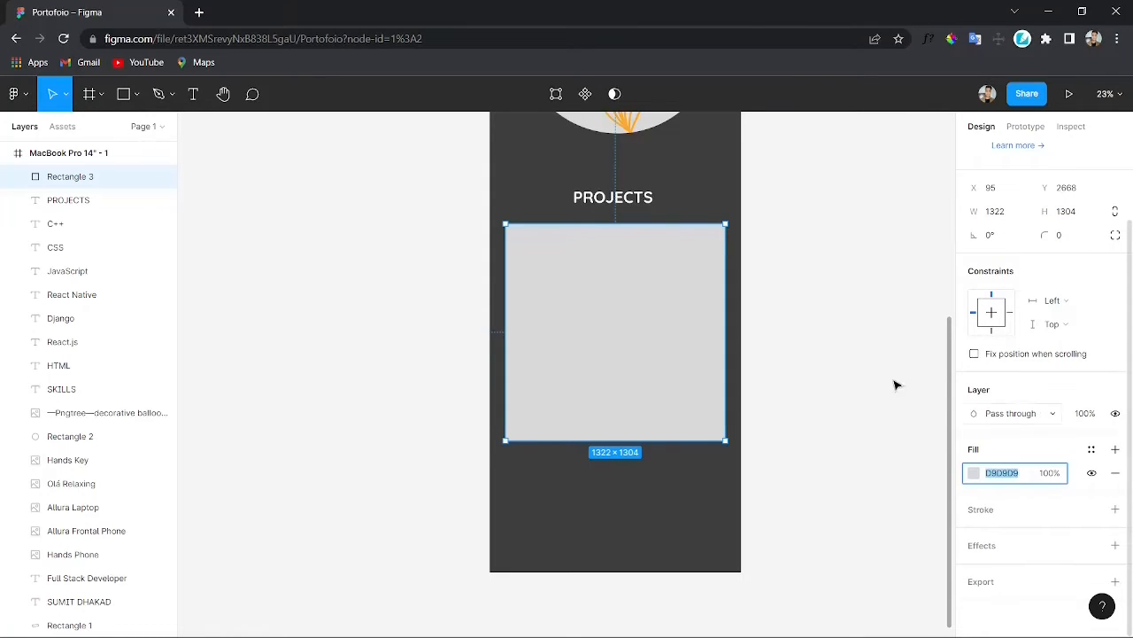
left_click(975, 474)
left_click_drag(801, 430, 769, 489)
left_click(943, 252)
left_click(870, 267)
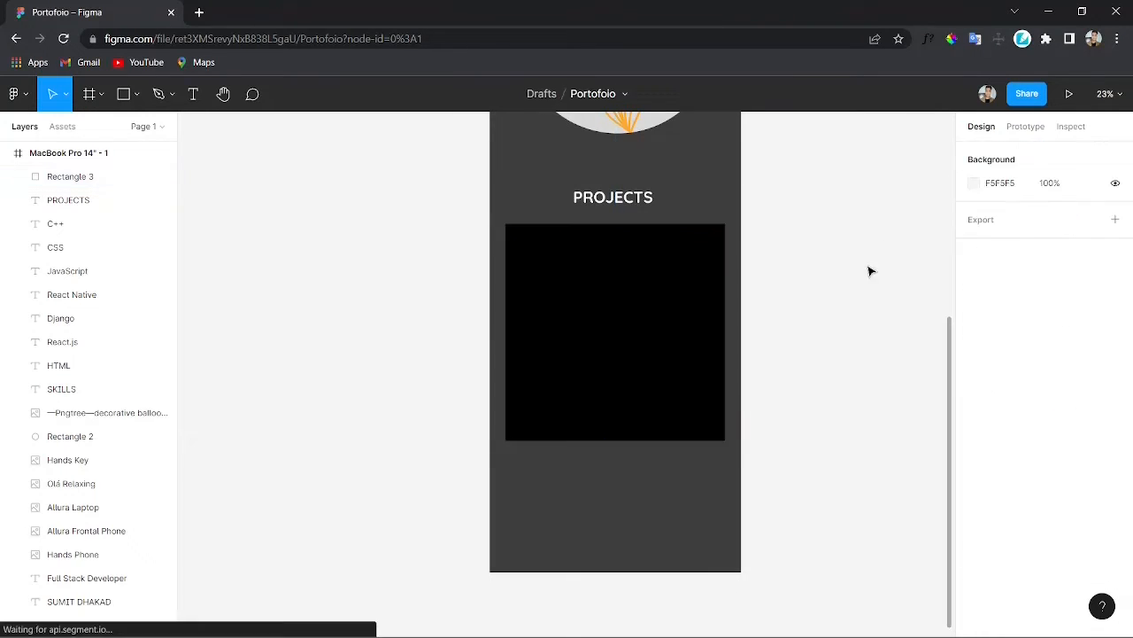
Step: Set the large rectangle's corner radius to 20
left_click(626, 302)
left_click(1072, 329)
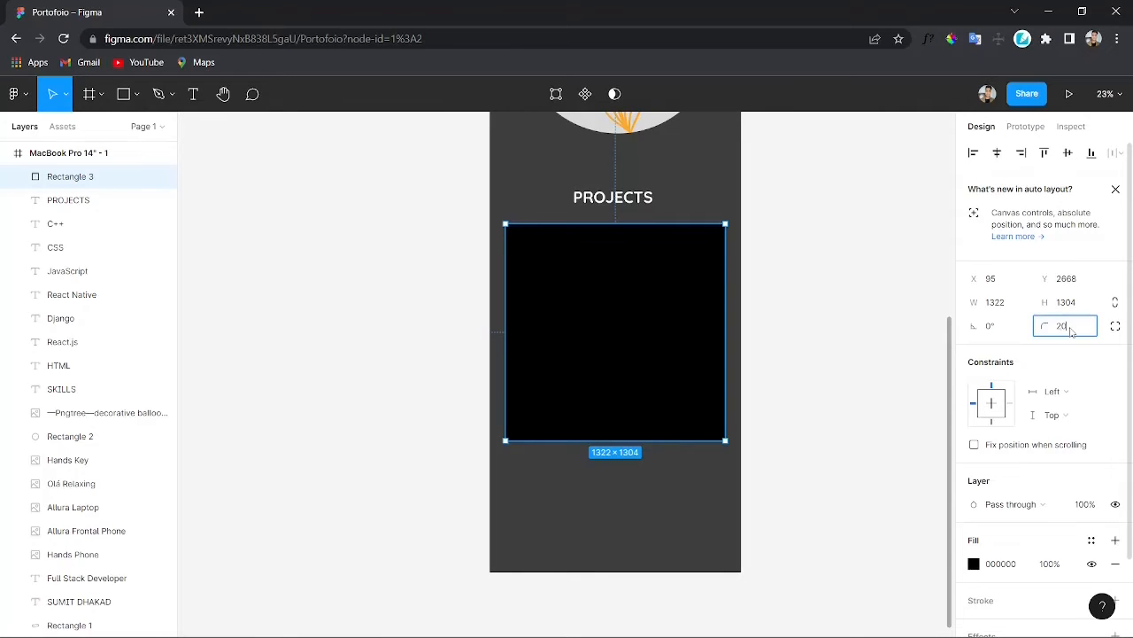
key("Return")
left_click(877, 292)
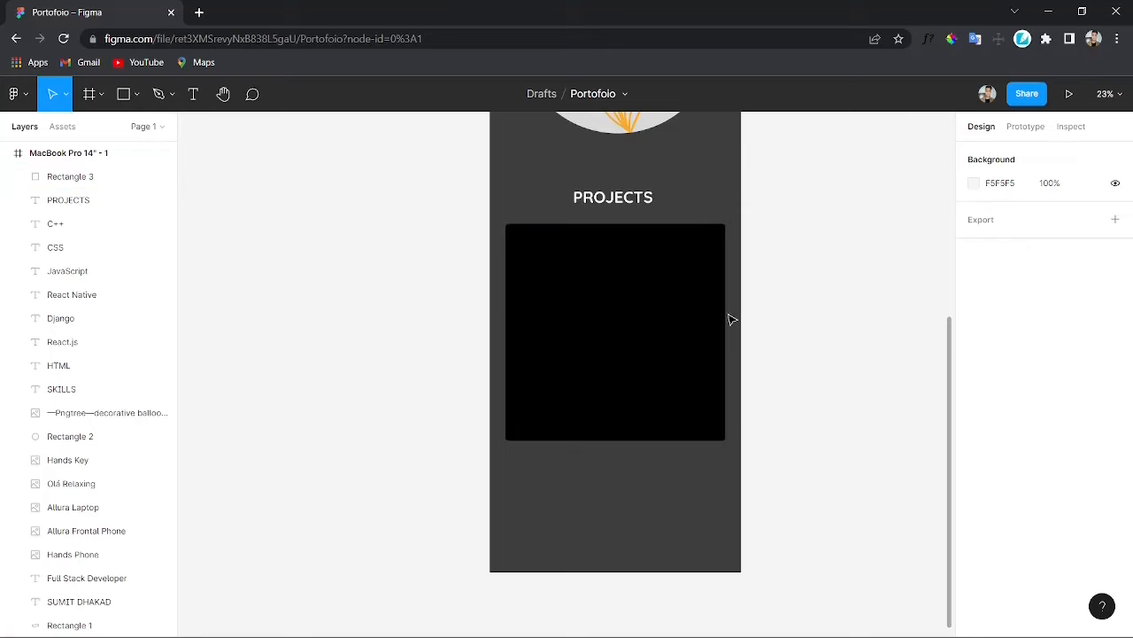
Step: Draw a tall rectangle about 620 × 1131 inside the left part of the black card
key("r")
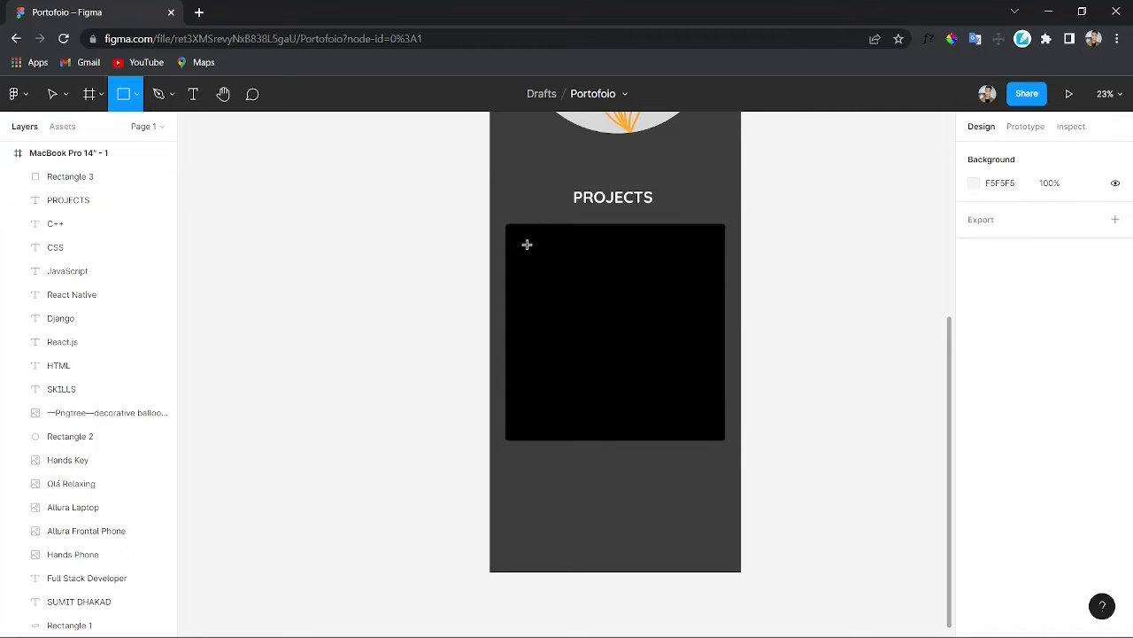
left_click_drag(514, 231, 619, 419)
scroll(621, 420, "up", 6)
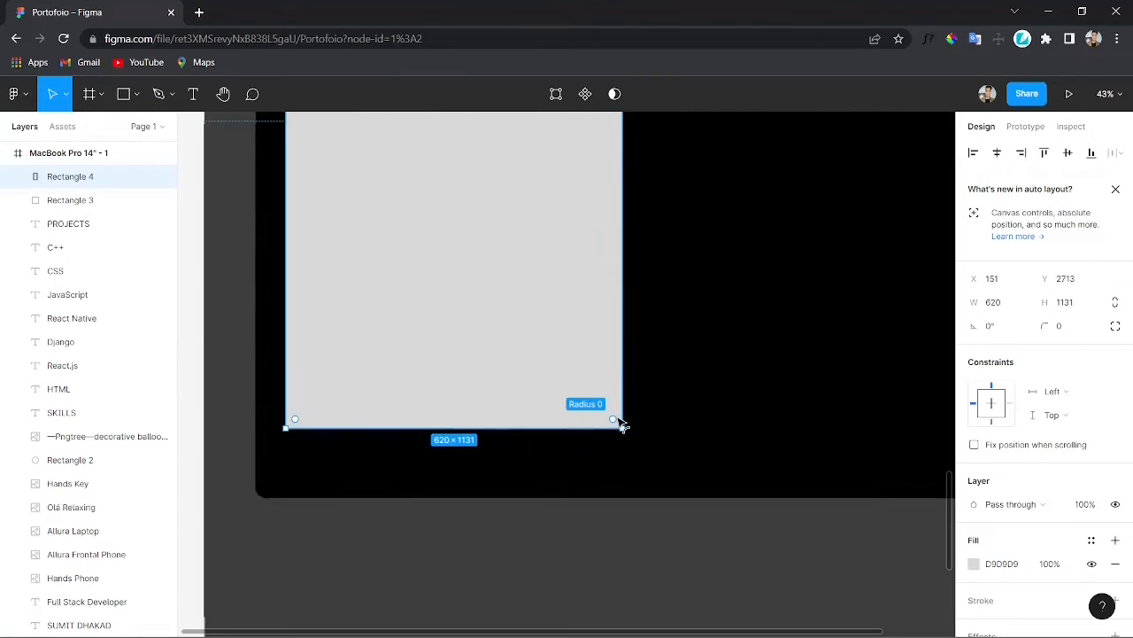
scroll(618, 422, "up", 5)
scroll(619, 422, "down", 1)
scroll(619, 422, "down", 2)
scroll(619, 422, "down", 3)
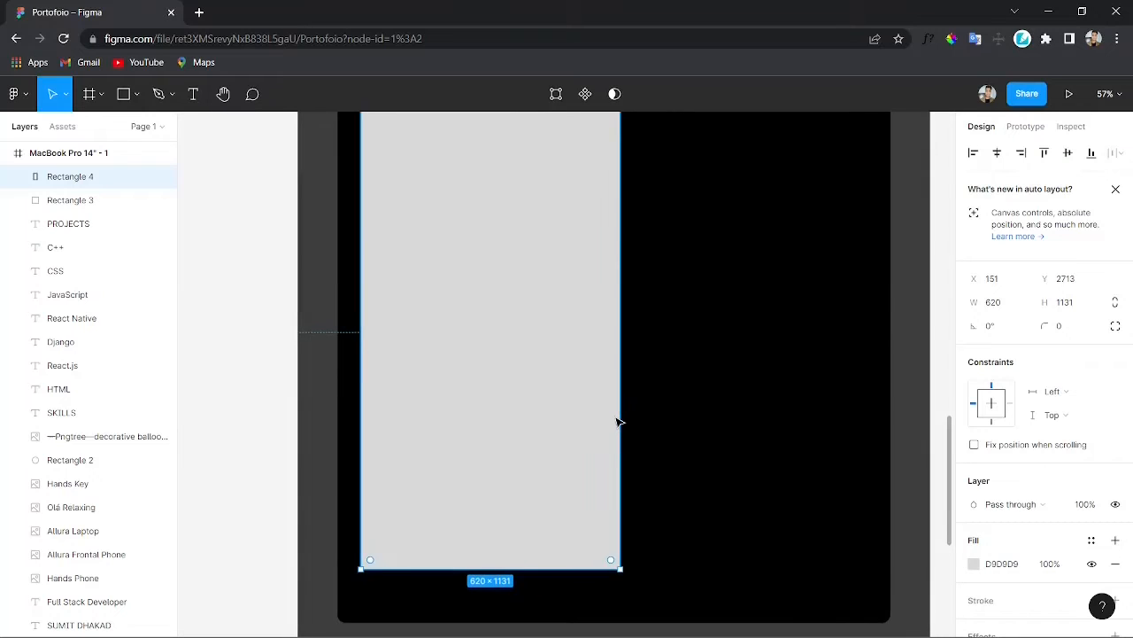
Step: Resize and reposition the tall rectangle to about 553 × 1034 near the card's upper left
left_click_drag(530, 365, 526, 380)
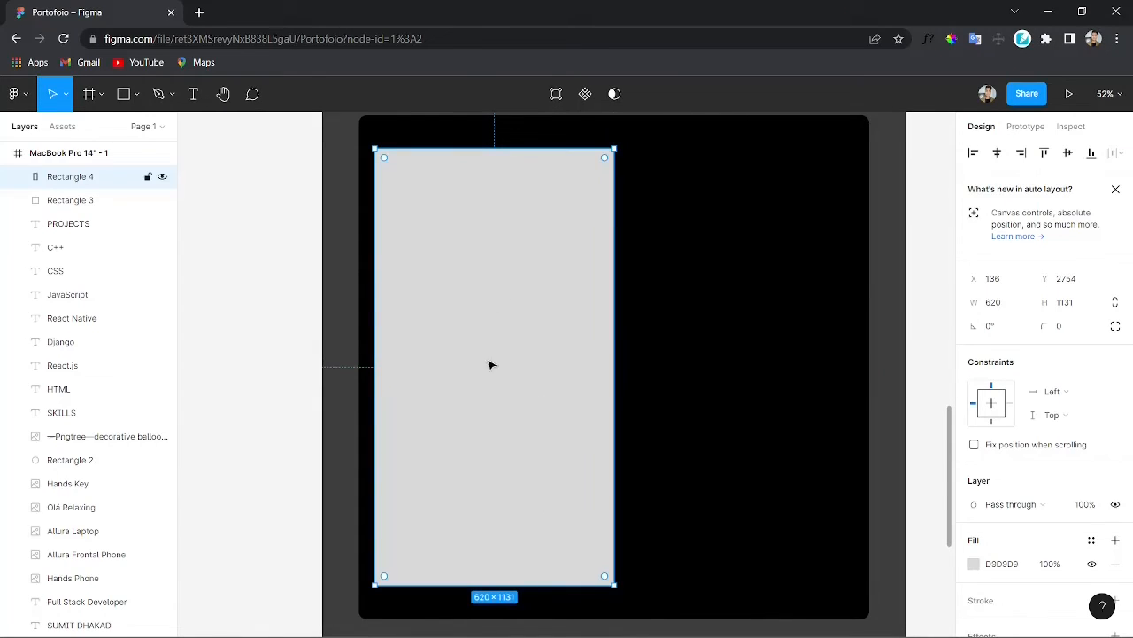
left_click_drag(371, 377, 379, 380)
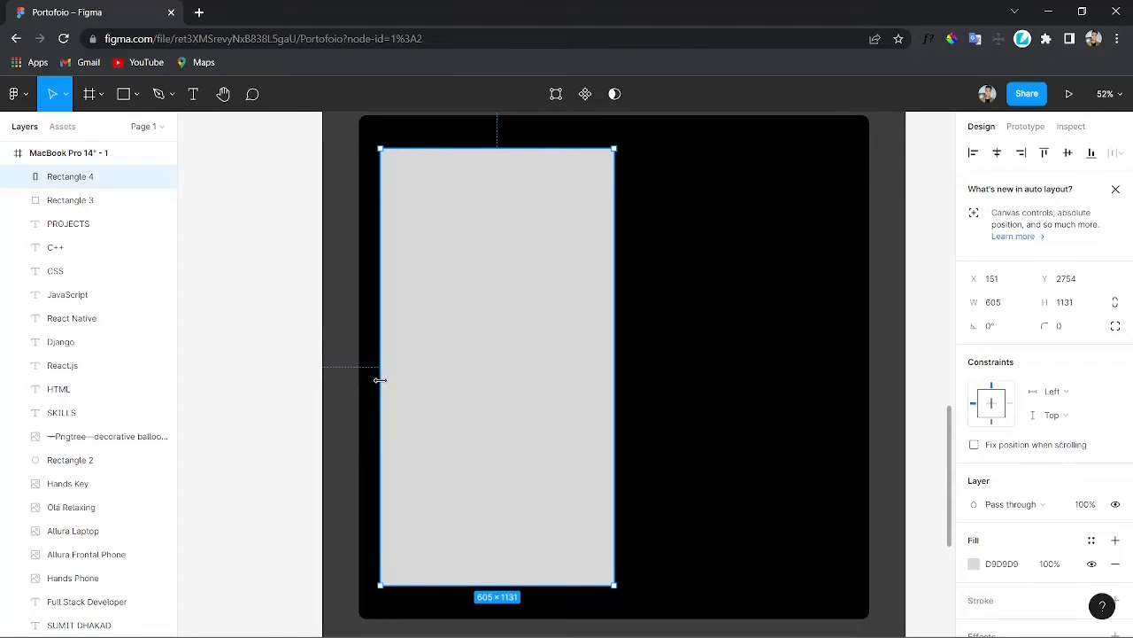
left_click(690, 443)
left_click_drag(488, 354, 510, 360)
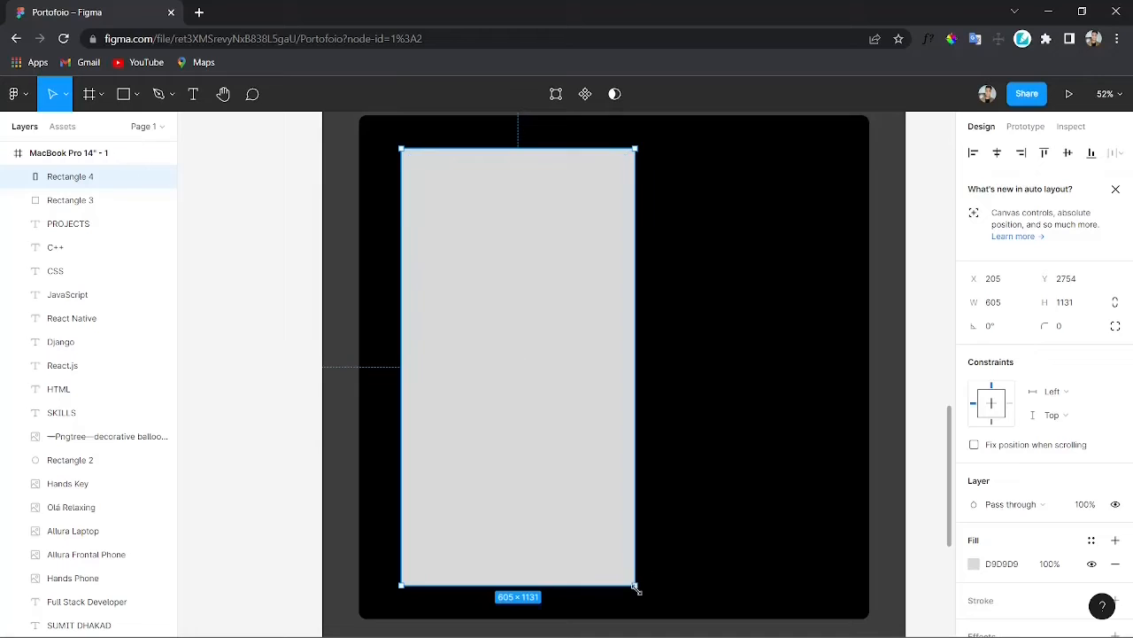
left_click_drag(635, 586, 615, 549)
mouse_move(533, 415)
left_mouse_down()
mouse_move(527, 434)
mouse_move(506, 367)
mouse_move(541, 423)
left_mouse_up()
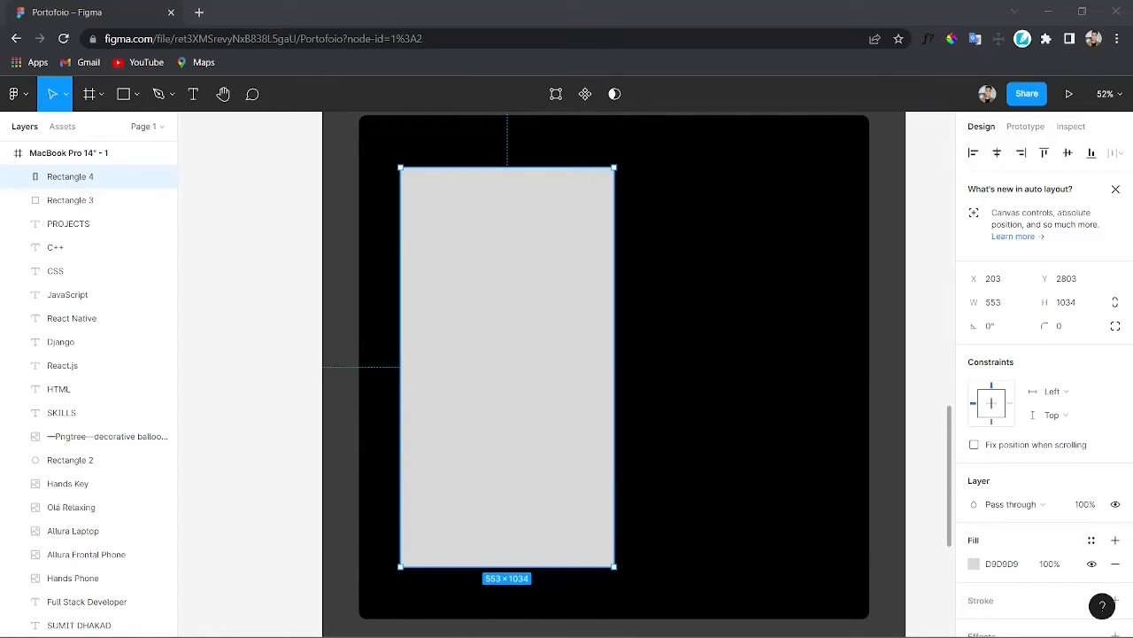
key("ctrl+v")
scroll(501, 409, "down", 2)
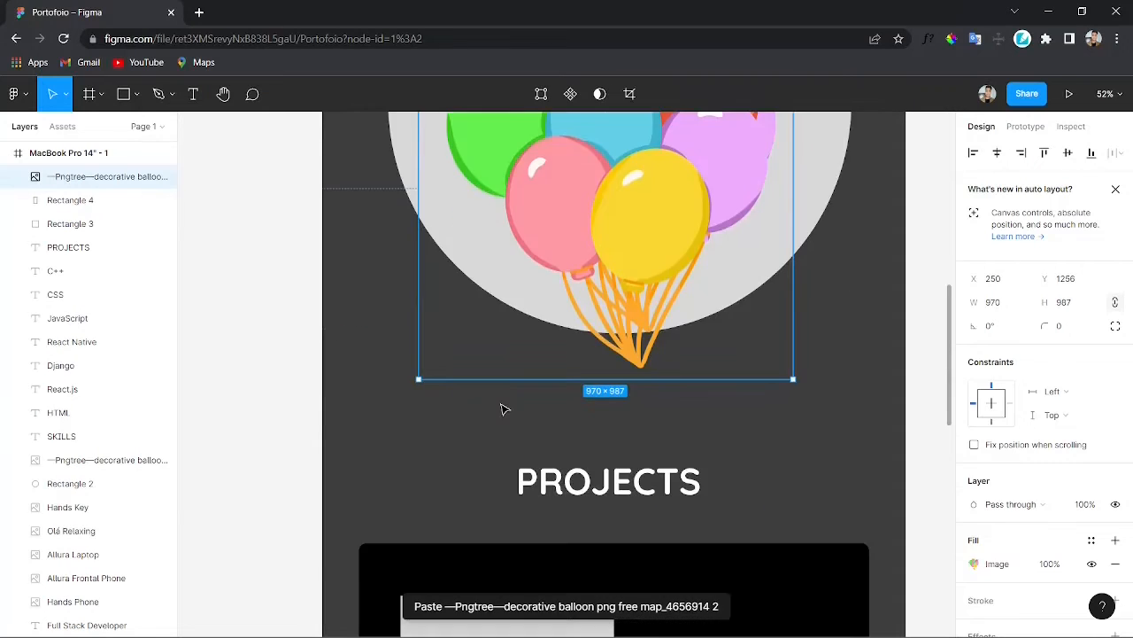
scroll(502, 409, "down", 5)
key("ctrl+z")
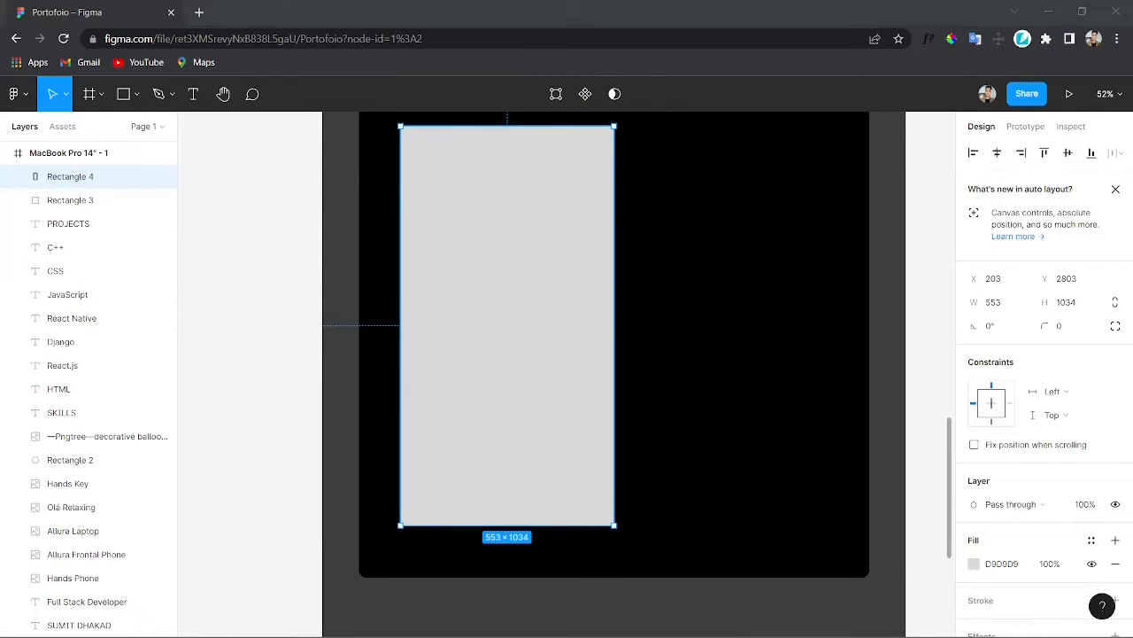
Step: Paste the RentYug website screenshot and align it over the tall placeholder rectangle
key("ctrl+v")
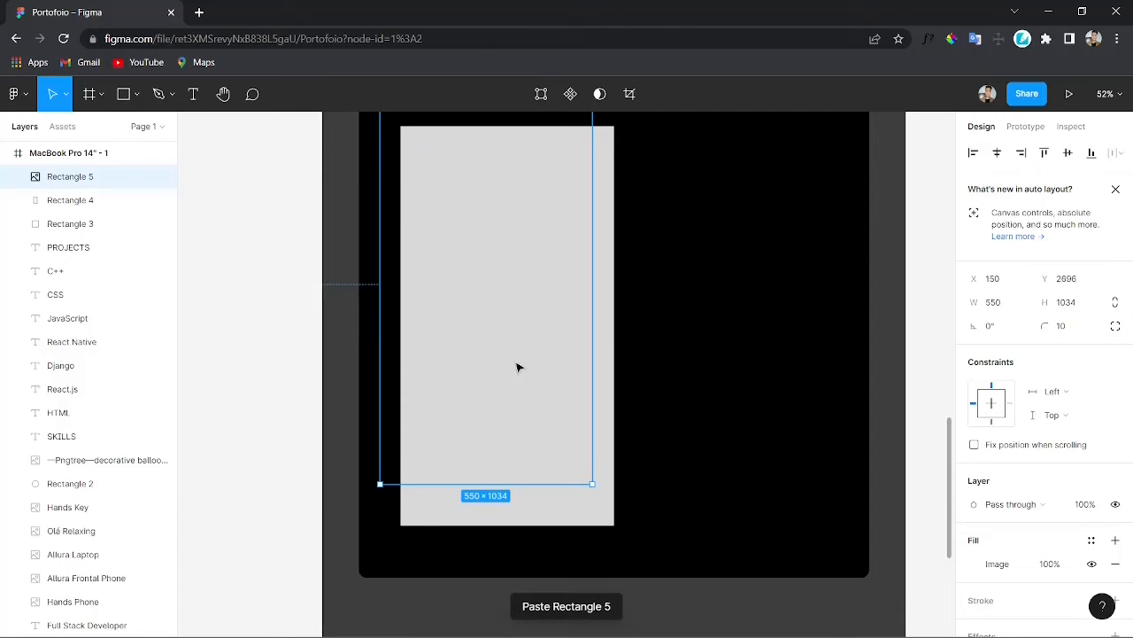
left_click_drag(518, 367, 538, 409)
mouse_move(535, 525)
left_mouse_down()
mouse_move(534, 580)
mouse_move(539, 528)
left_mouse_up()
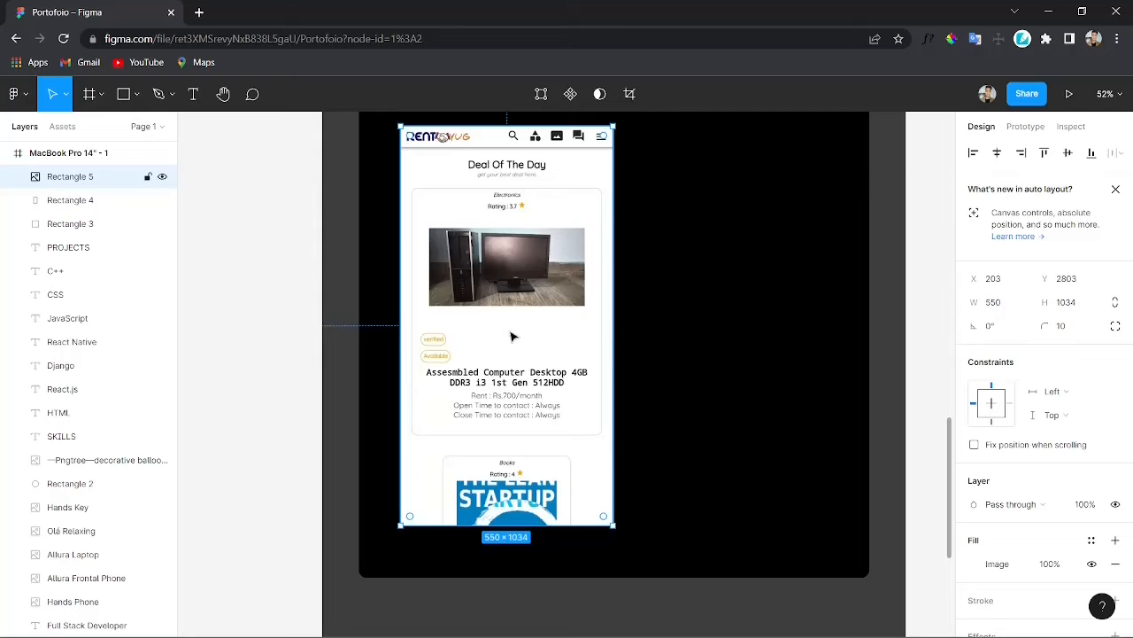
Step: Delete the grey placeholder rectangle behind the screenshot
scroll(545, 373, "up", 1)
left_click_drag(452, 367, 682, 372)
left_click(561, 396)
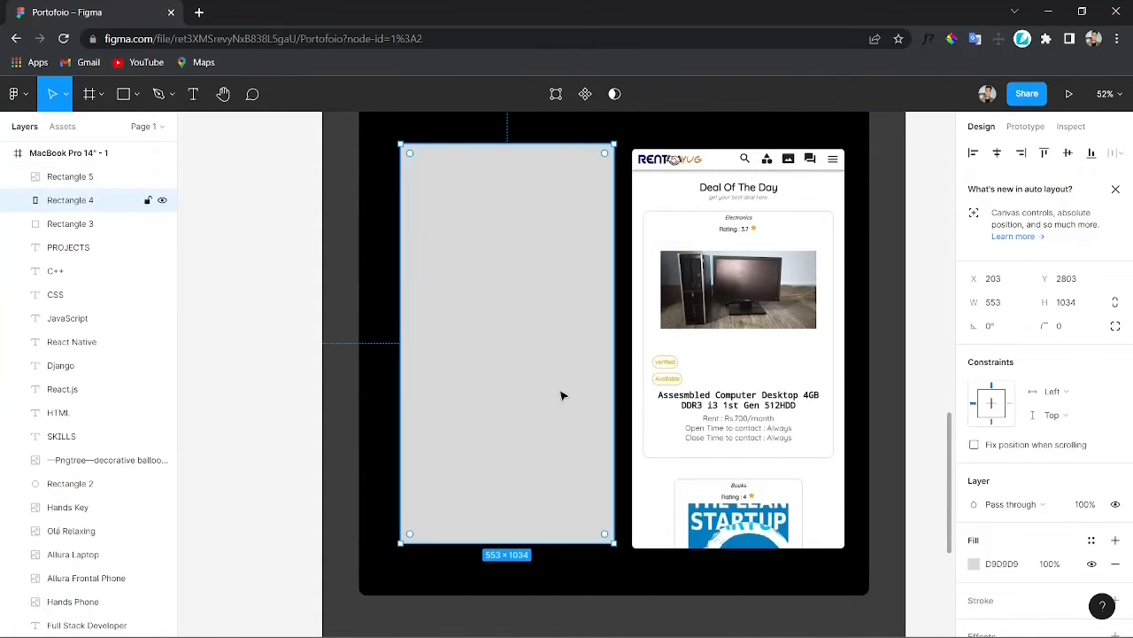
key("Delete")
Step: Move the RentYug screenshot into place on the left side of the black card
left_click_drag(740, 314, 508, 308)
scroll(508, 370, "up", 3)
scroll(496, 390, "down", 1)
left_click_drag(486, 404, 517, 407)
left_click(489, 181)
left_click_drag(516, 315, 531, 359)
key("ctrl+z")
scroll(527, 358, "down", 1)
scroll(531, 359, "up", 1)
left_click(724, 371)
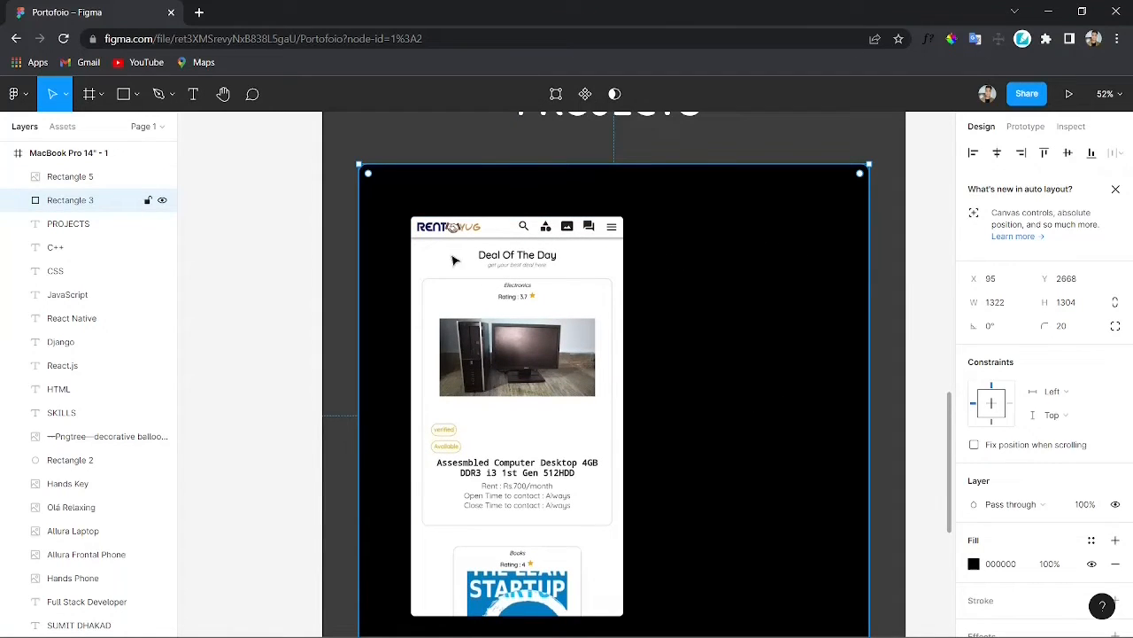
Step: Add a "RENTYUG" text label to the right of the screenshot inside the black card
key("t")
left_click_drag(664, 218, 792, 254)
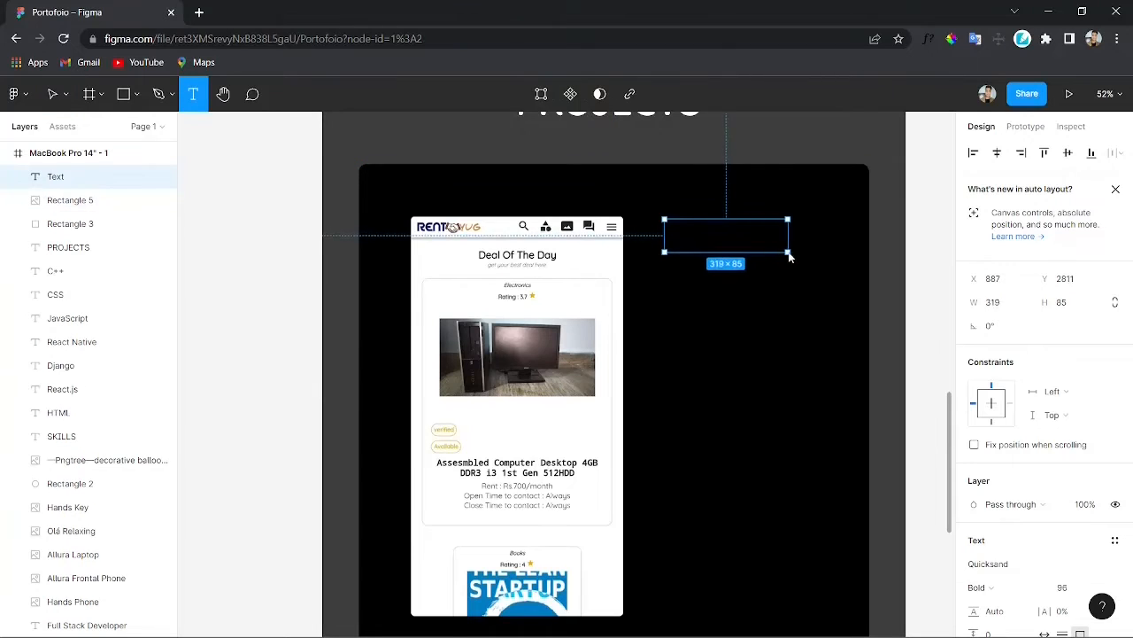
type("rENT")
key("BackSpace")
key("BackSpace")
key("BackSpace")
key("BackSpace")
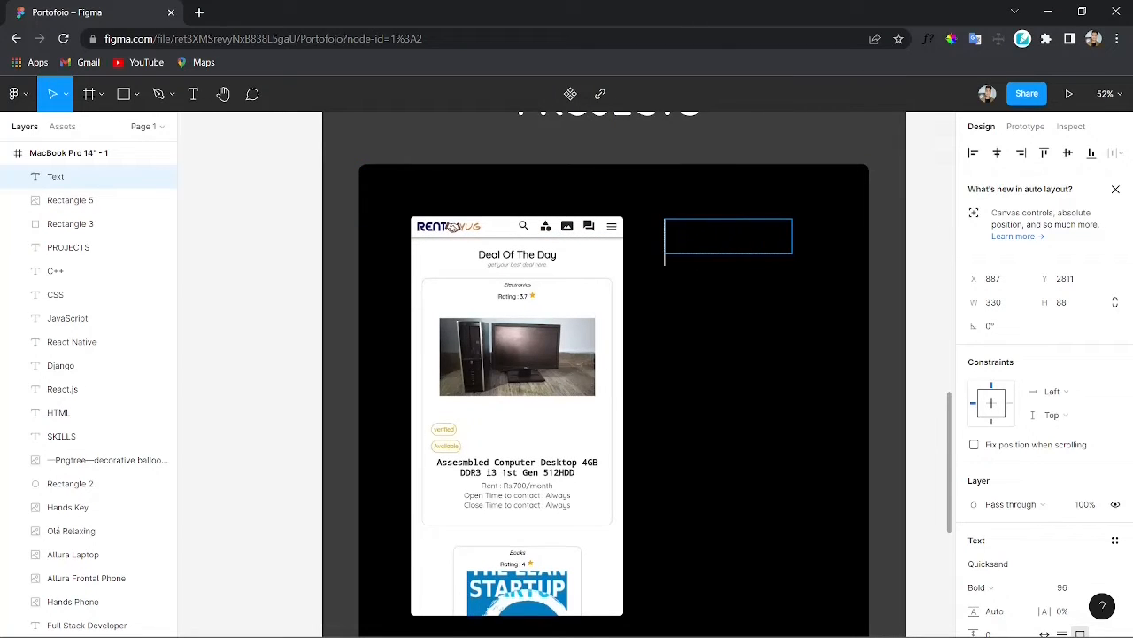
type("RENTY")
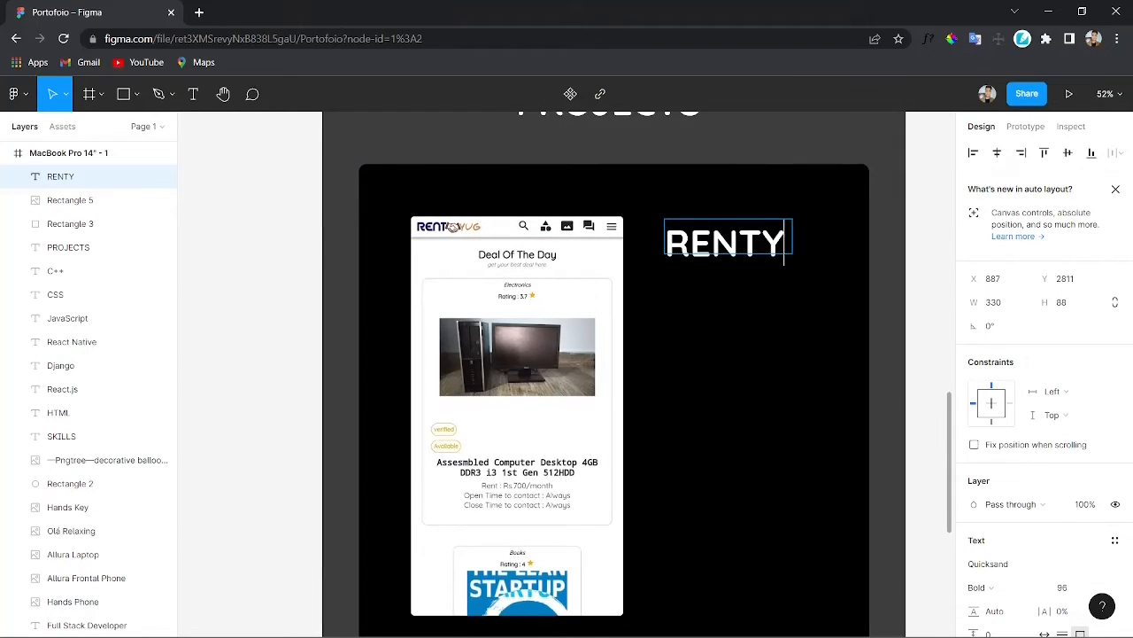
type("UG")
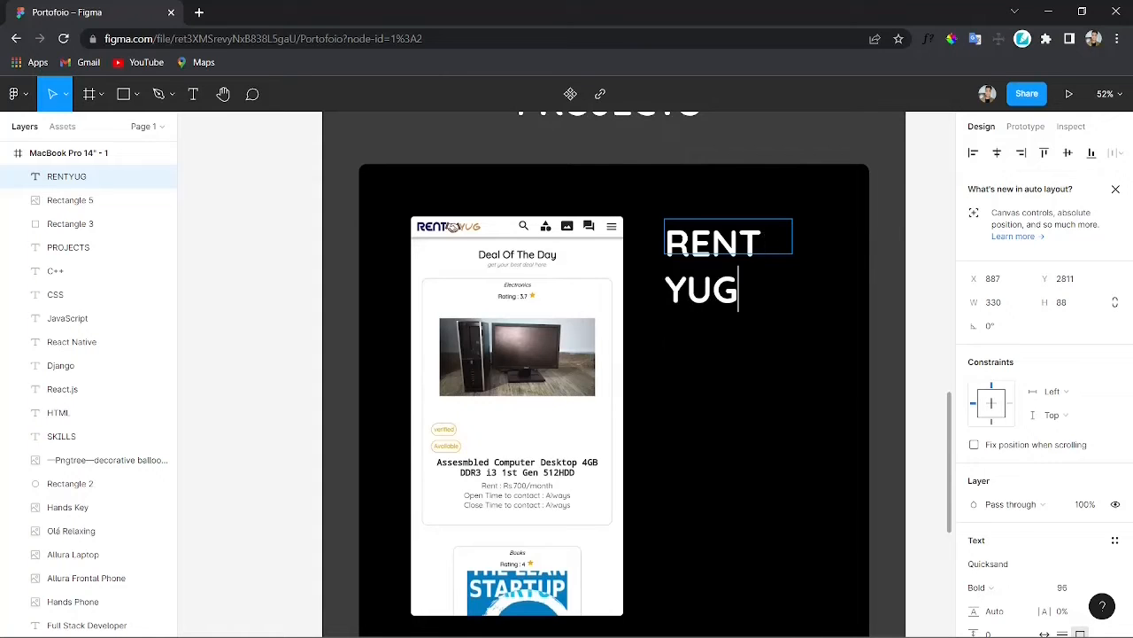
key("Escape")
Step: Widen the RENTYUG text box and set its font size to 40
left_click_drag(794, 240, 820, 245)
key("Return")
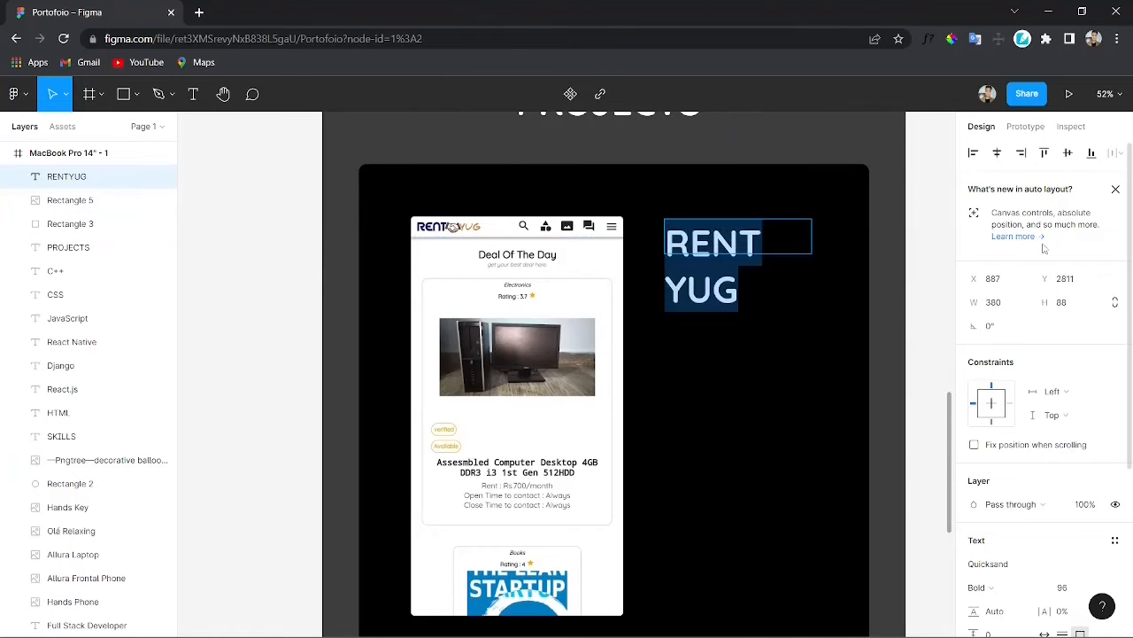
scroll(879, 557, "down", 1)
scroll(981, 432, "down", 1)
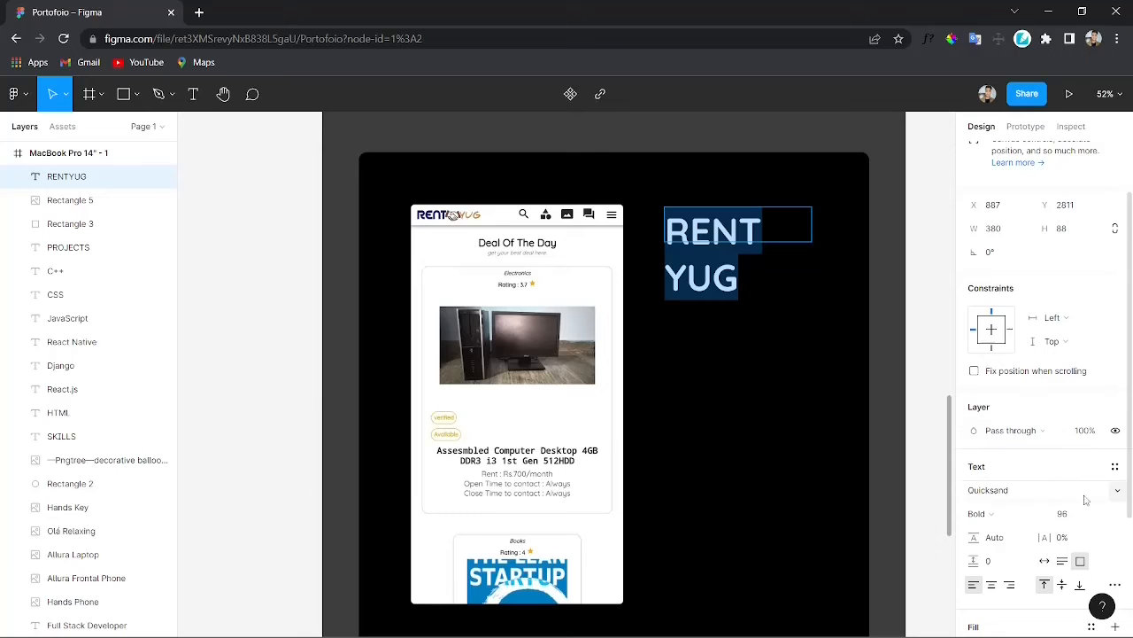
scroll(1111, 491, "down", 1)
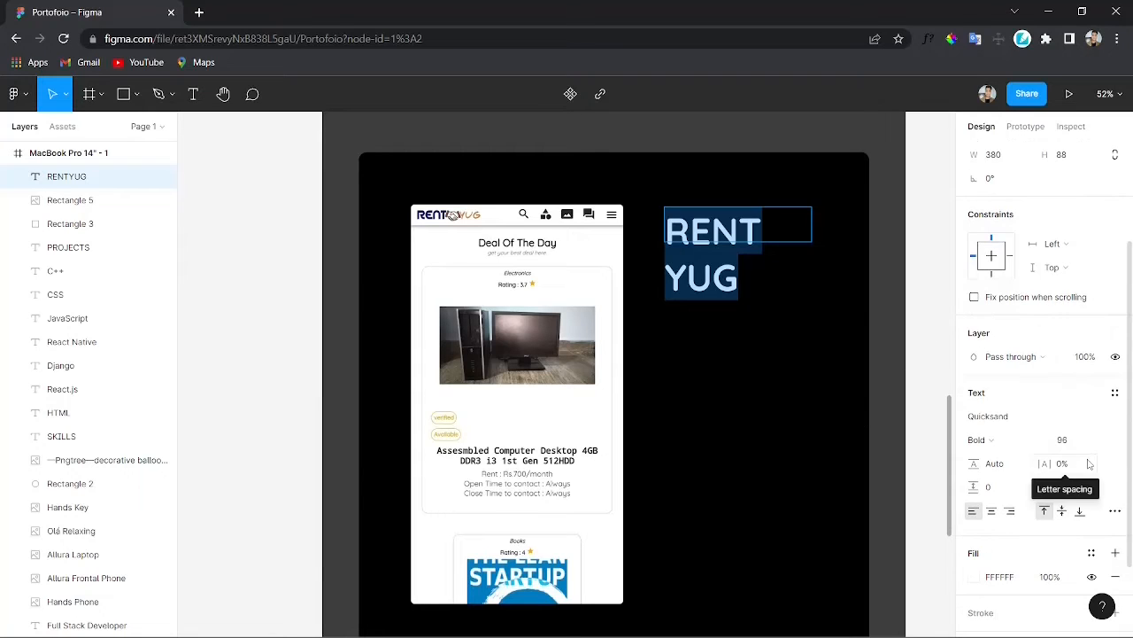
left_click(1084, 440)
left_click(1095, 391)
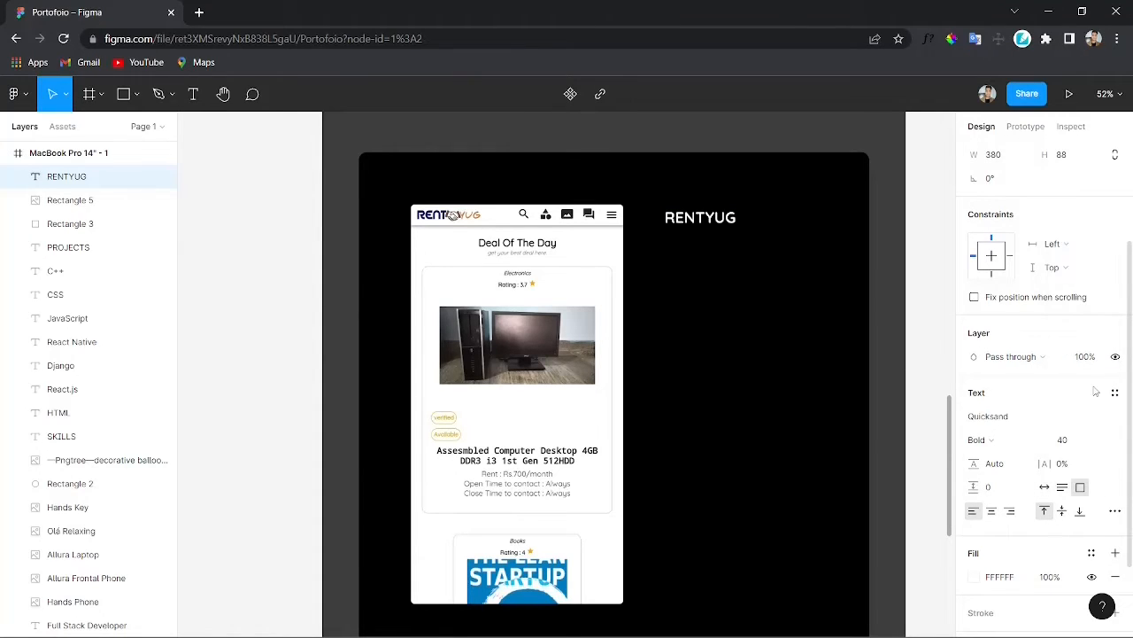
Step: Set the RENTYUG label's font size to 48 and shrink its text box to fit the word
left_click(1095, 440)
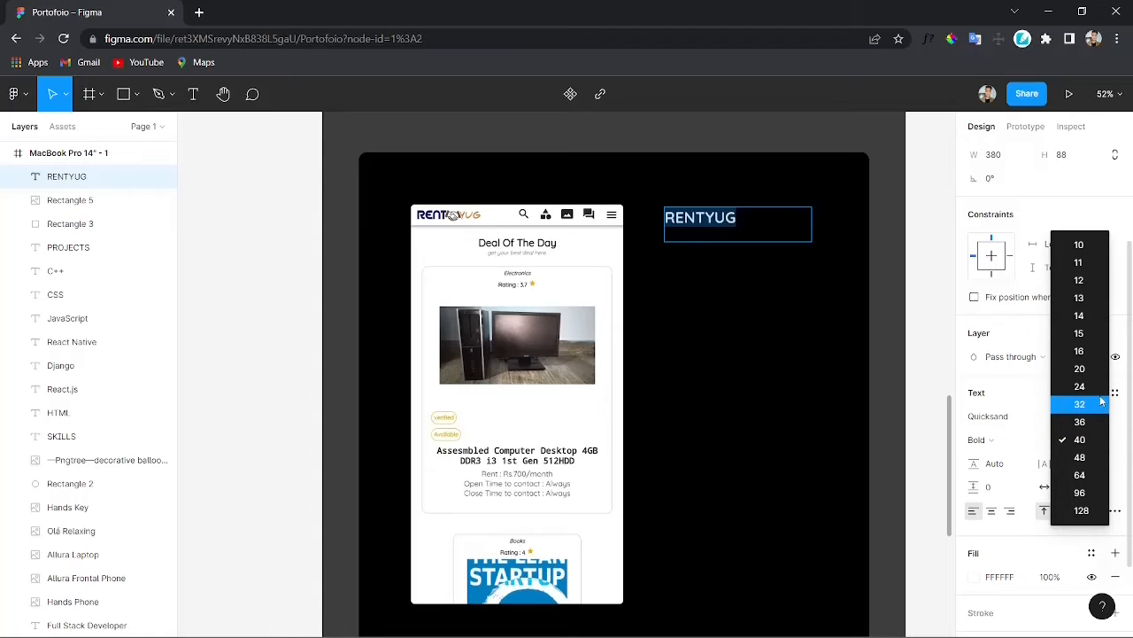
left_click(1100, 455)
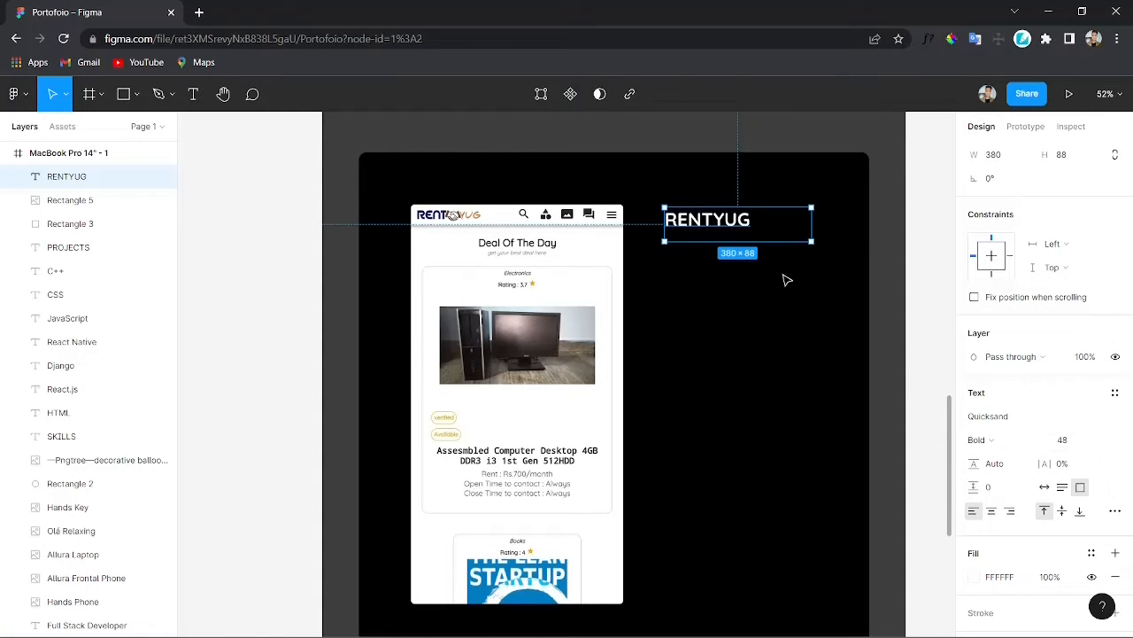
left_click_drag(816, 233, 760, 233)
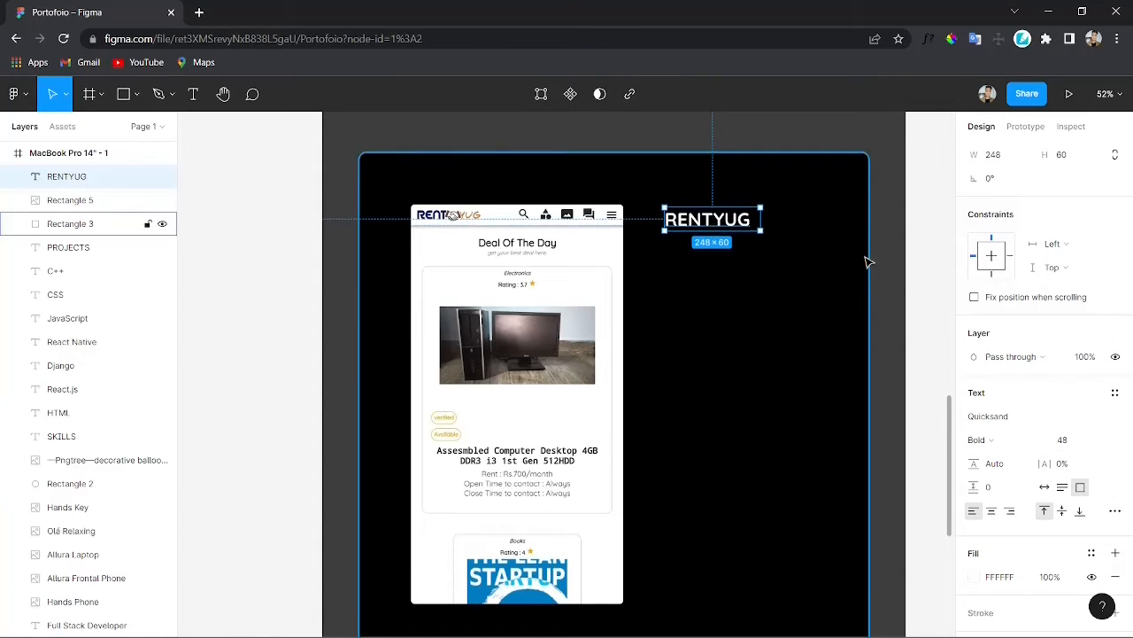
left_click(768, 315)
left_click(731, 268)
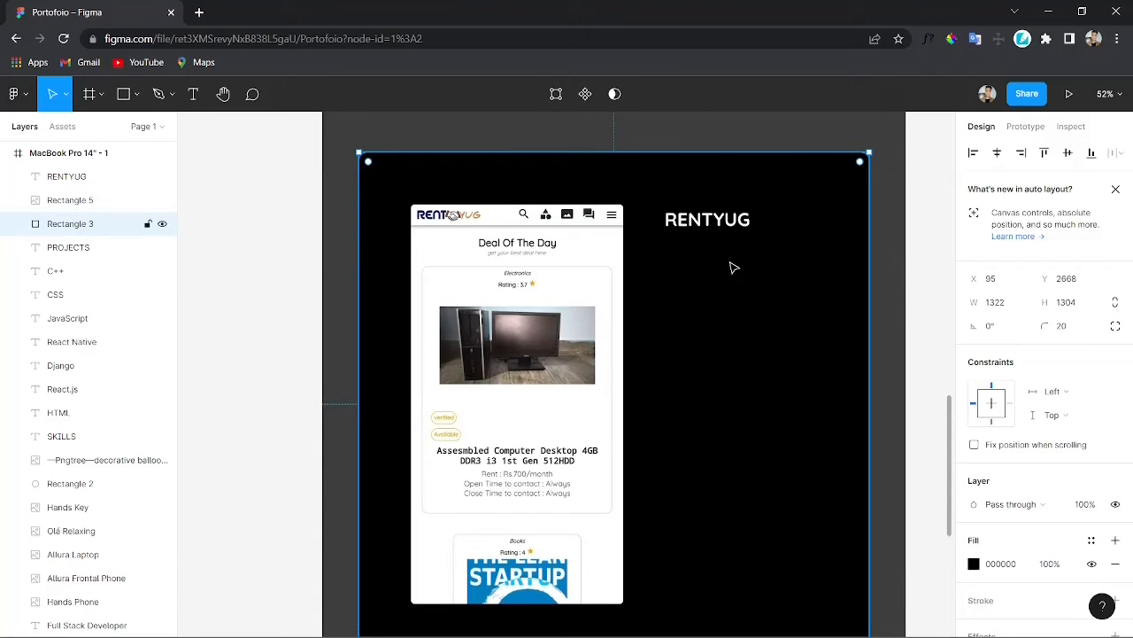
Step: Draw a text box about 321 × 450 below the RENTYUG label and type 'People can get or give anything on rent. I started this project…' through 'when I was in 12th'
key("t")
left_click_drag(724, 240, 848, 413)
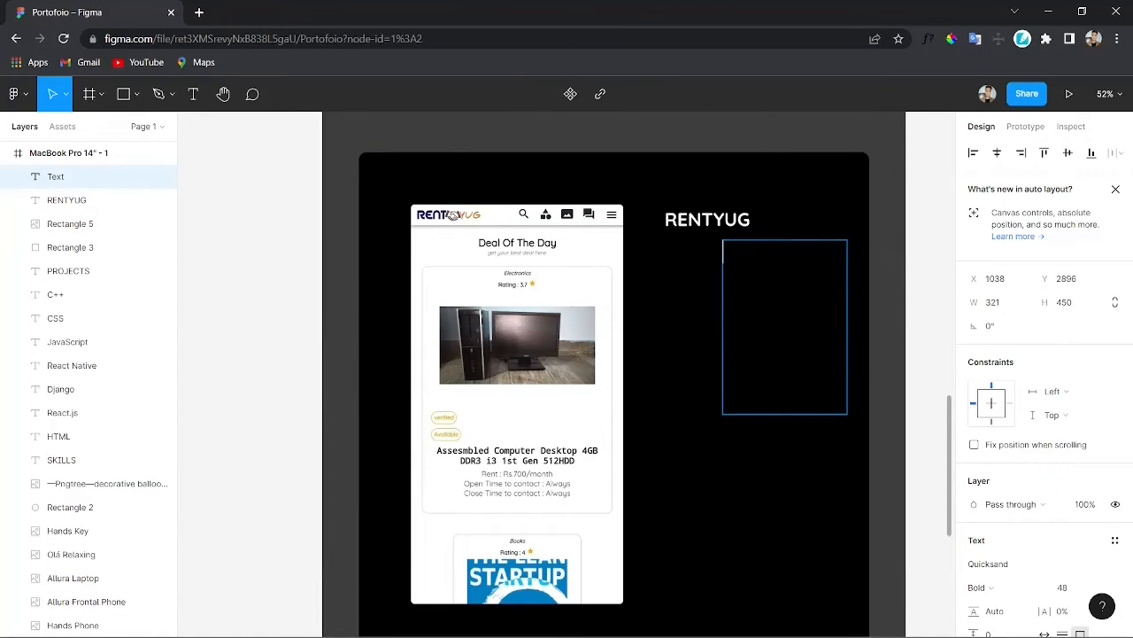
type("p")
key("BackSpace")
type("Poe")
type("ople can get or g")
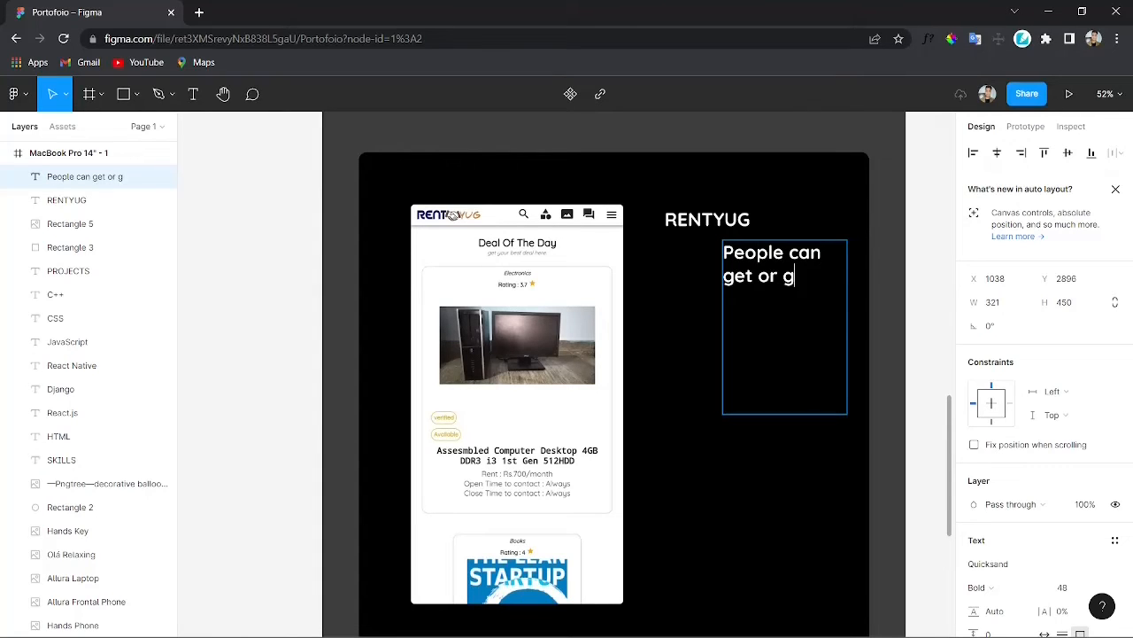
type("ive anything on")
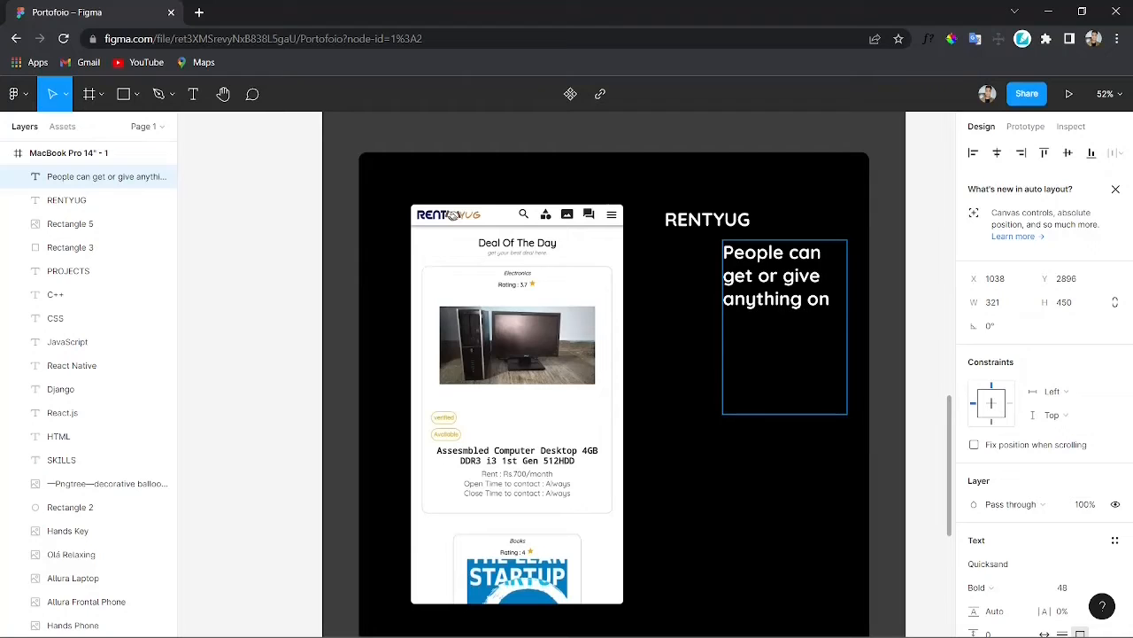
type(" rent.")
type(".I star")
type(" started")
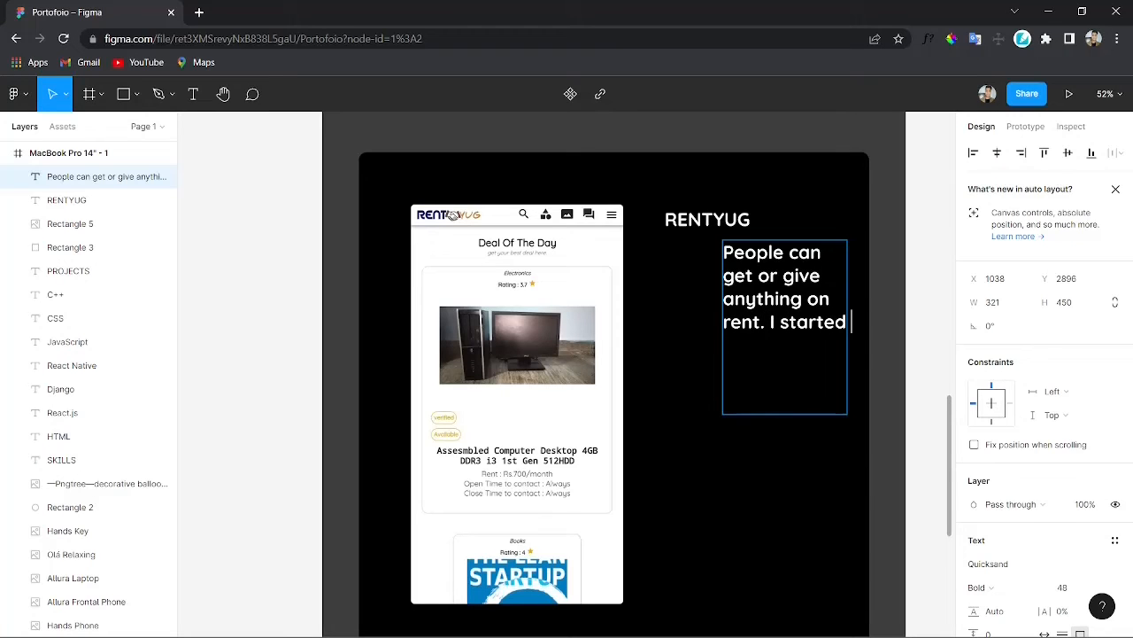
type(" this projec")
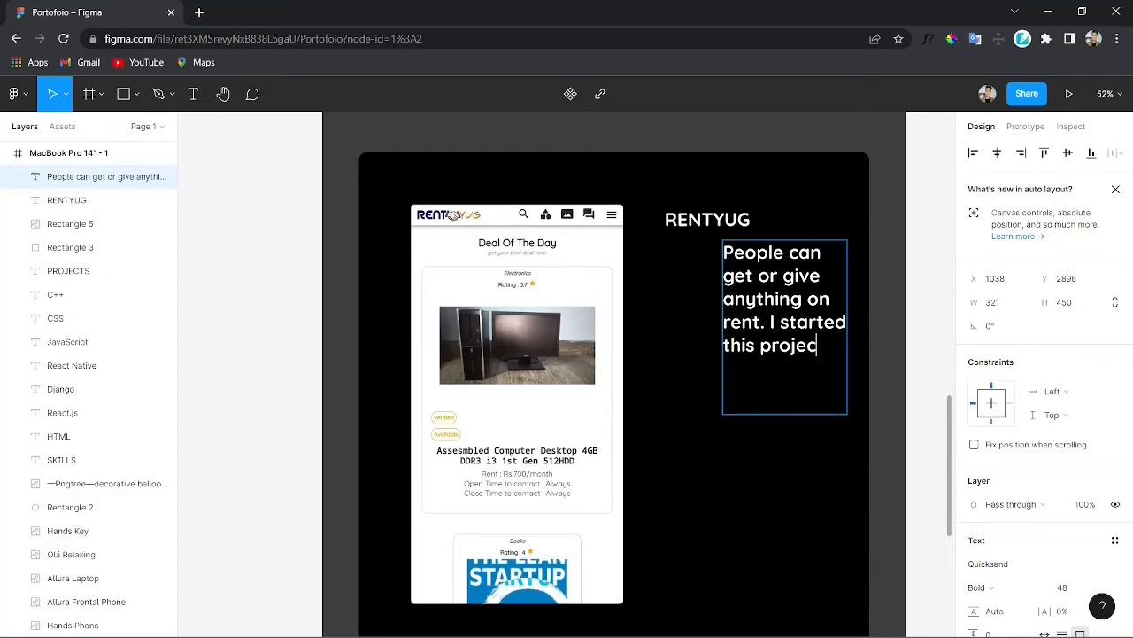
type("t as a startu")
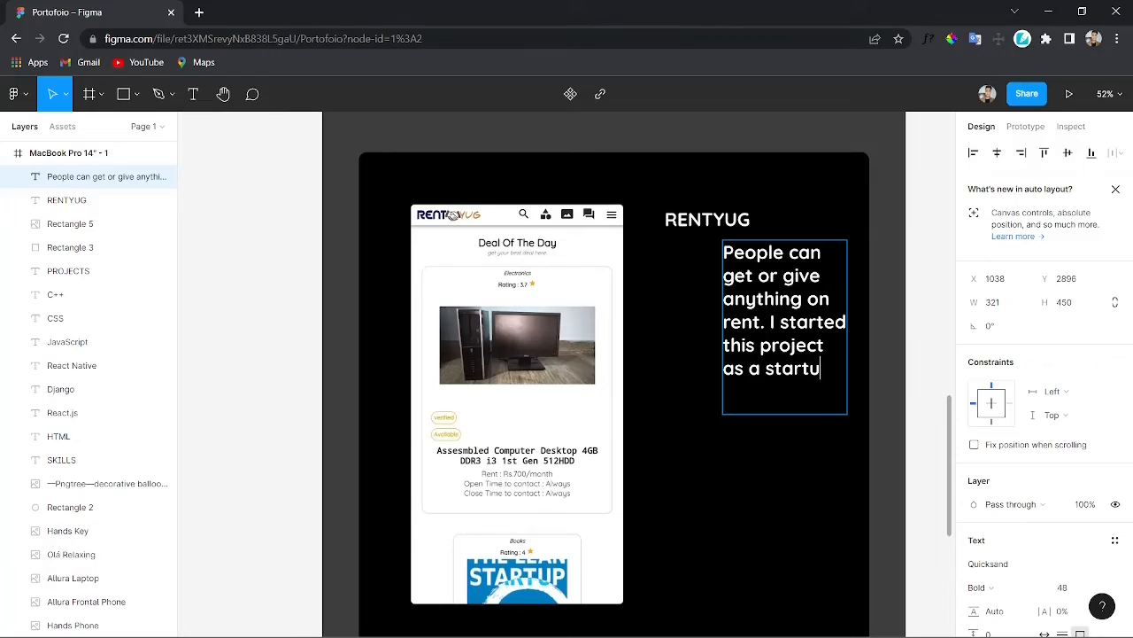
type("p becuase")
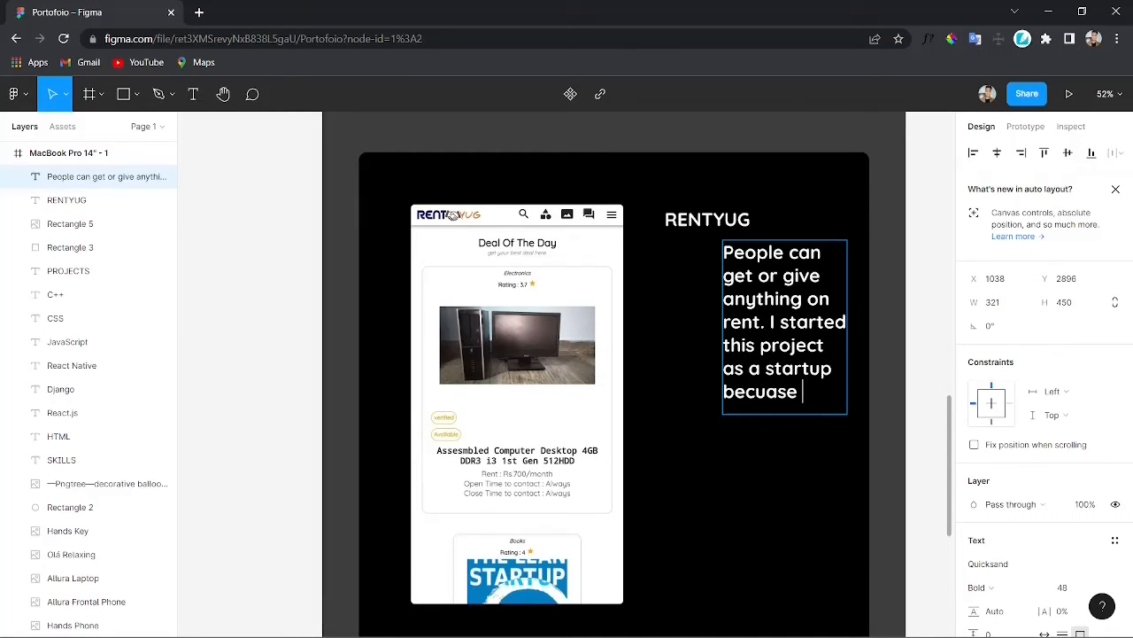
type(" I ws not able to")
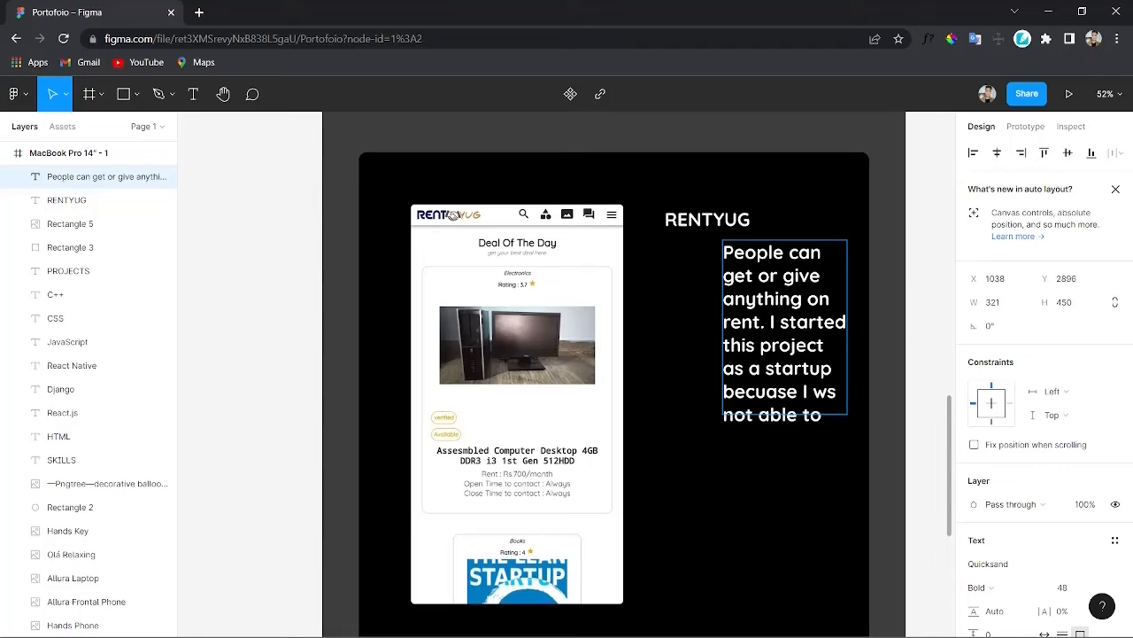
key("Up")
type("a")
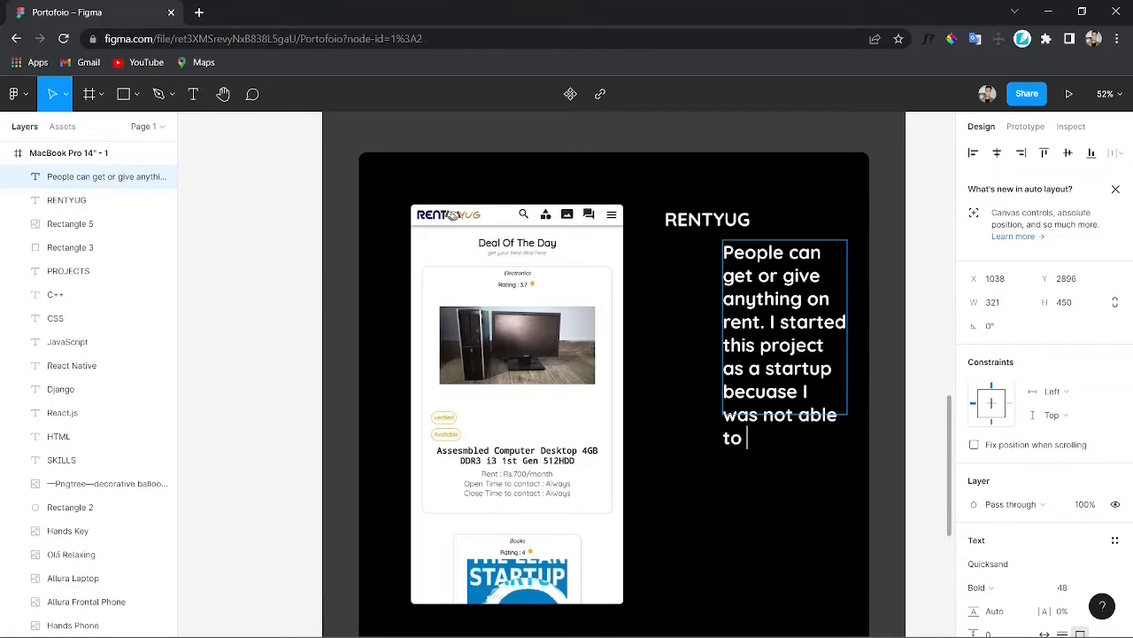
type(" afford PC")
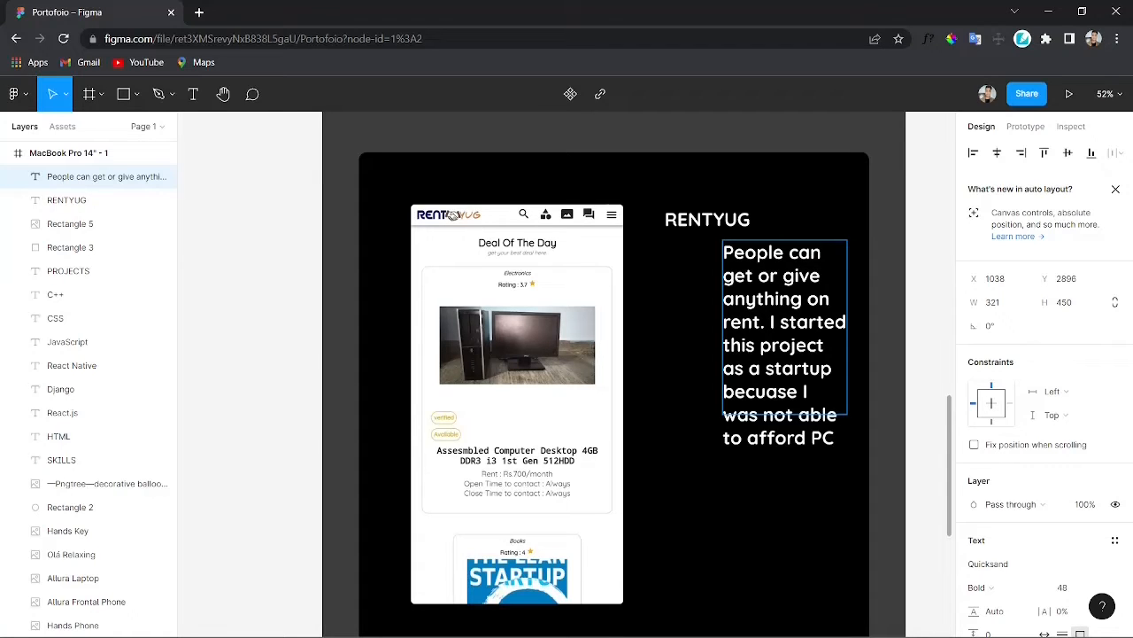
type(" when I wsa")
key("BackSpace")
key("BackSpace")
key("BackSpace")
type("as in 12th")
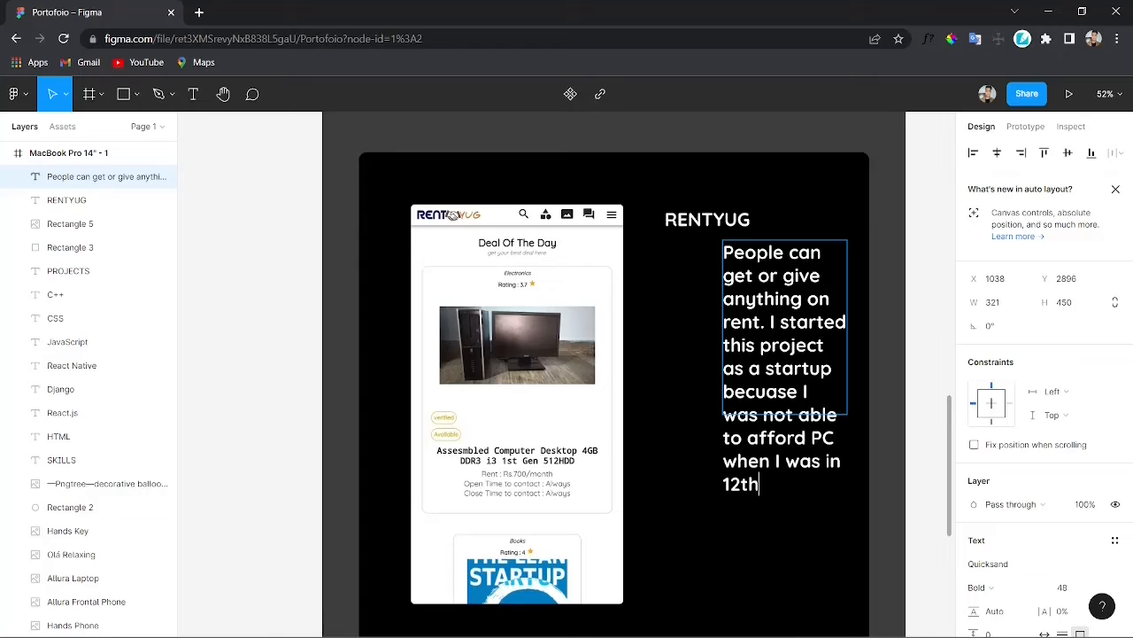
type(". Afte")
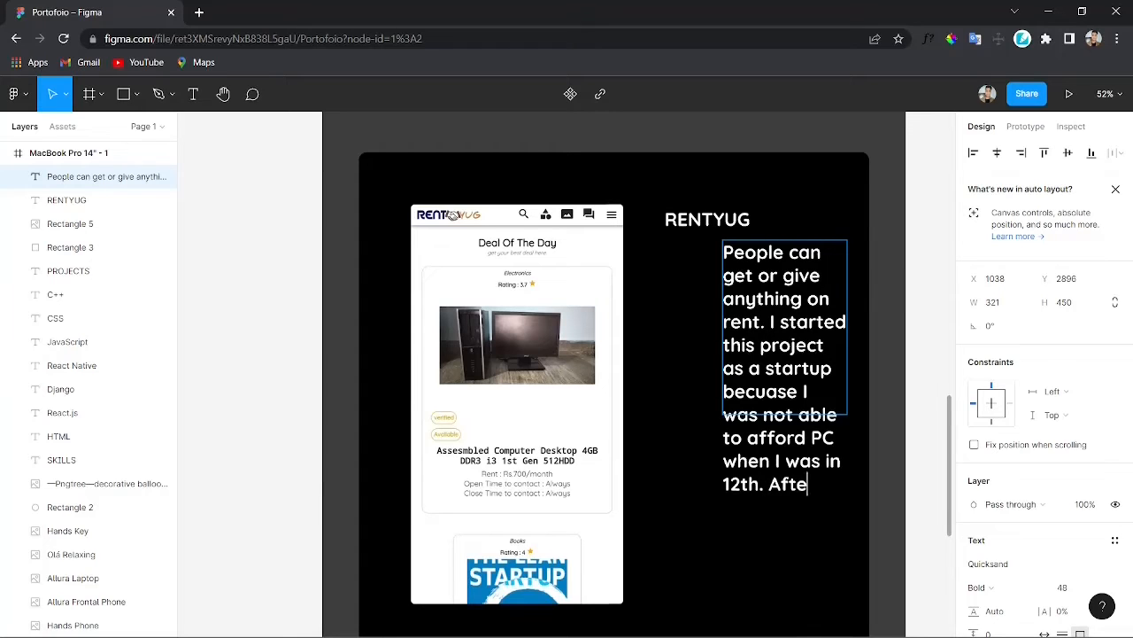
type("r 2 yea")
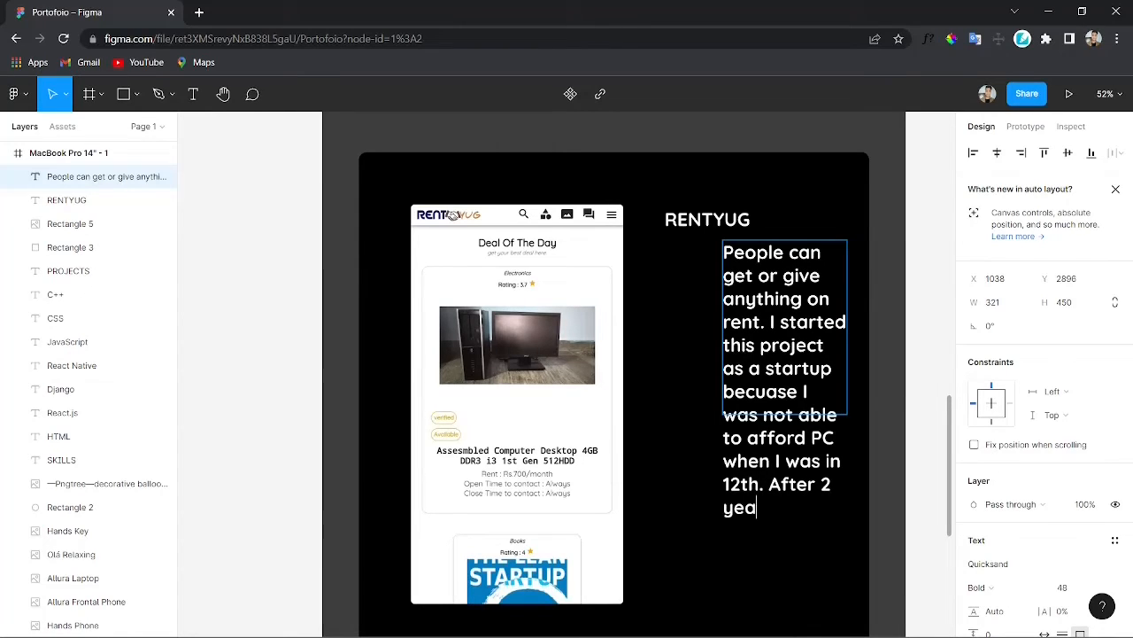
type("rs of that my ")
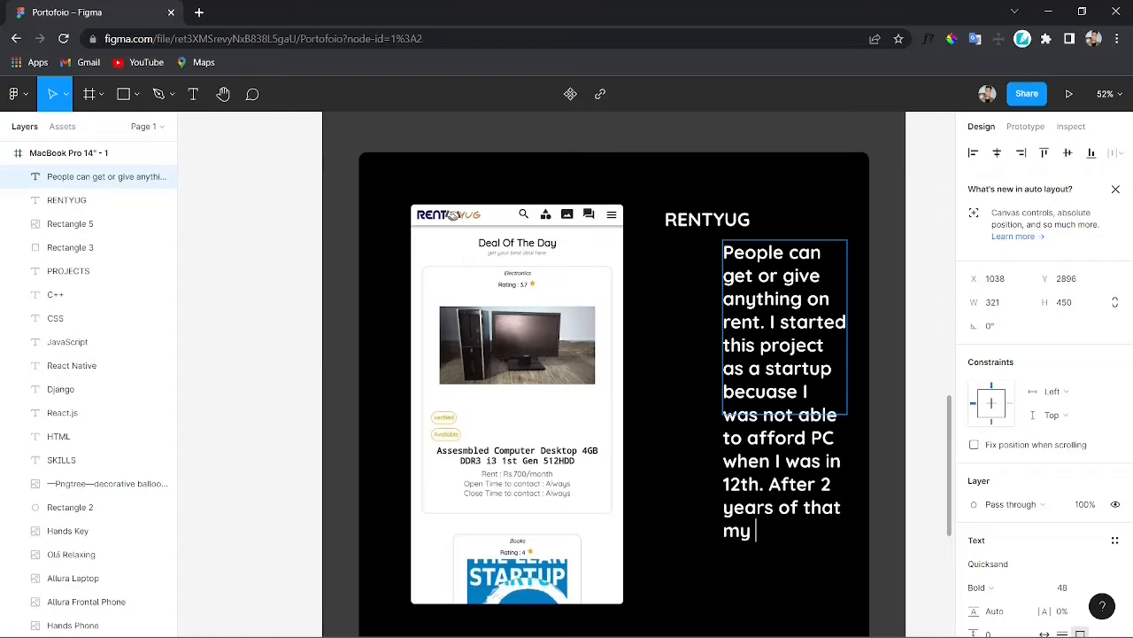
type("friends and")
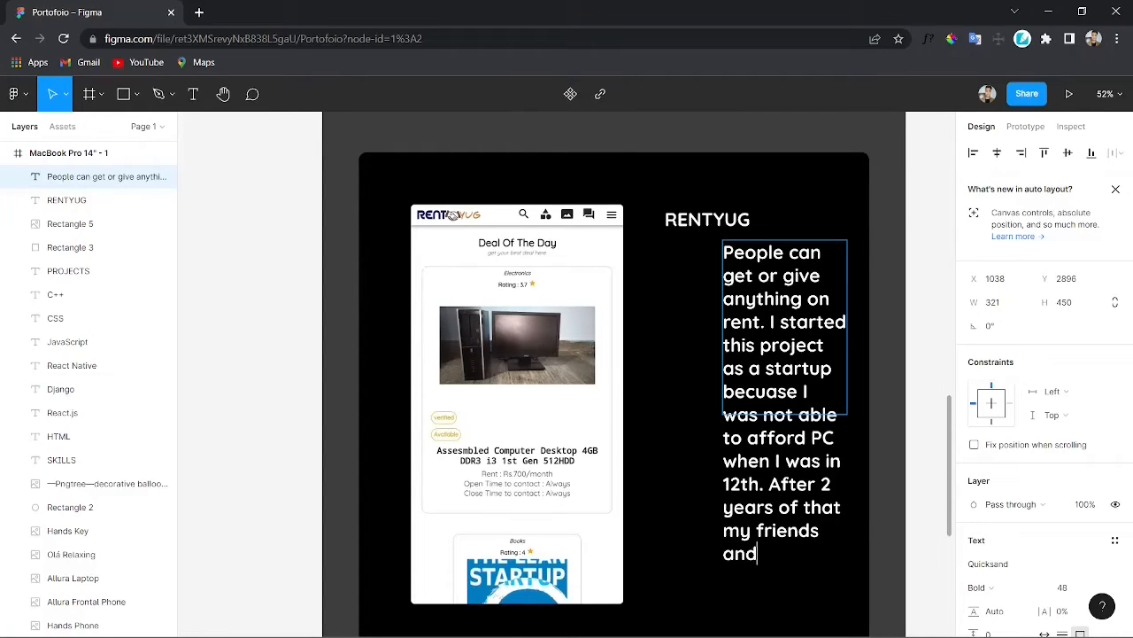
type("m me ")
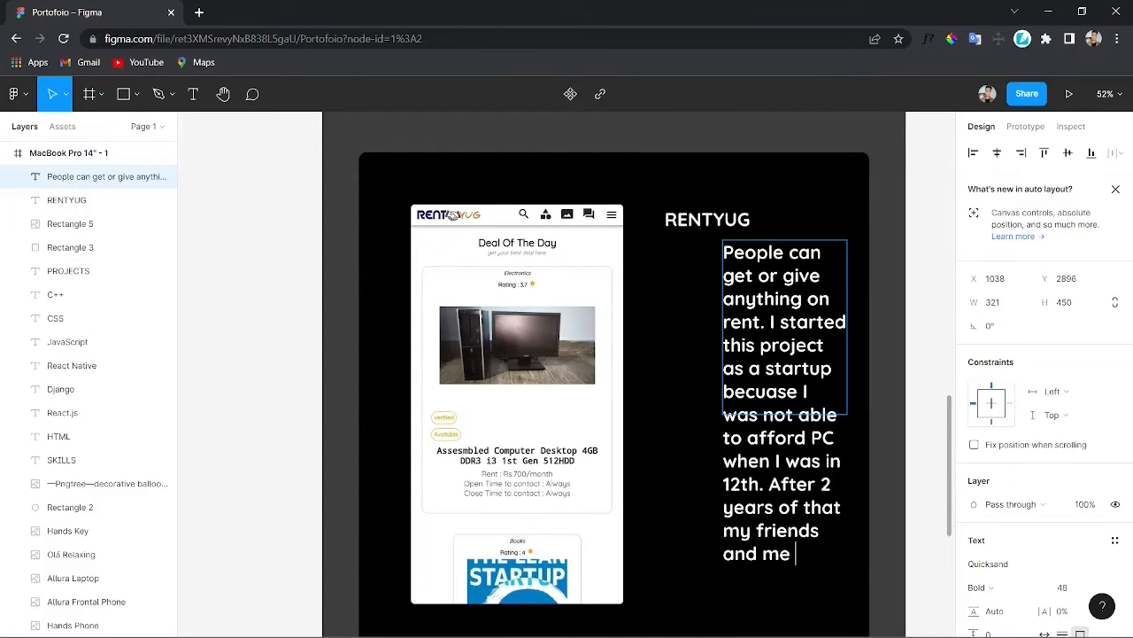
type("started this ")
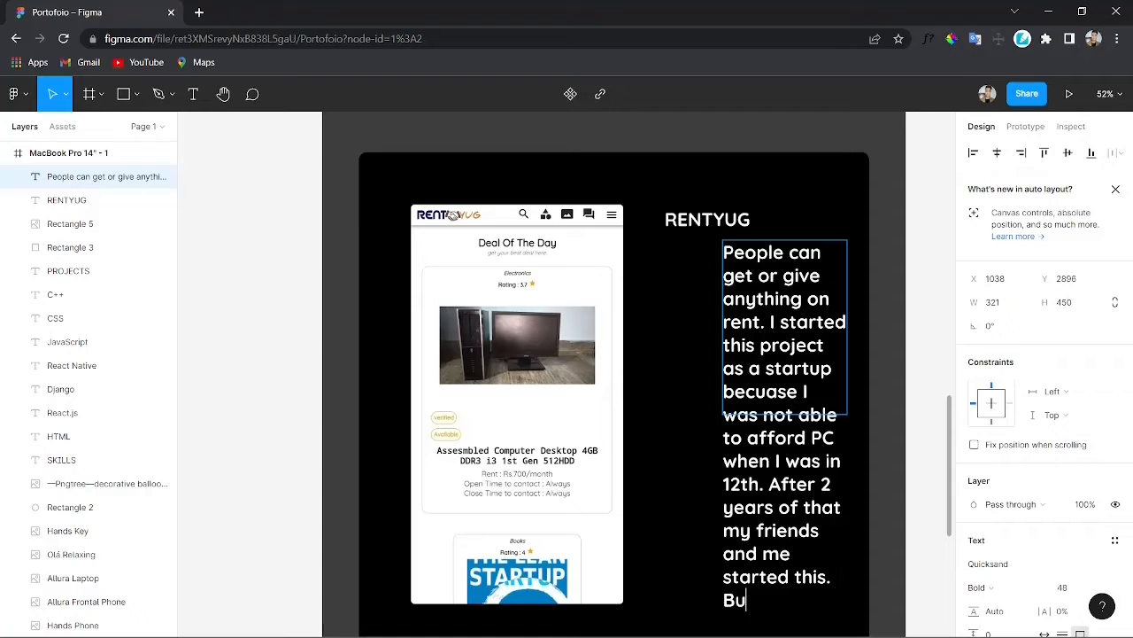
type(" But becu")
type("use of lack of money")
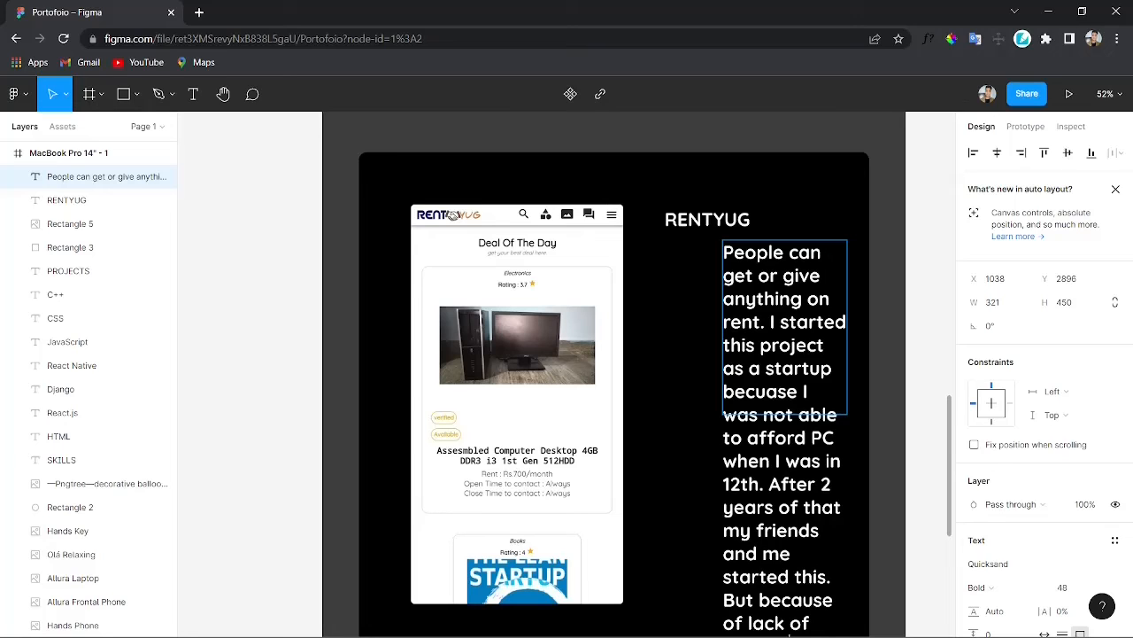
Step: Finish the description with '. After 2 years of that my friends and me started this. But because of lack of money we are not continuing.'
scroll(613, 374, "down", 1)
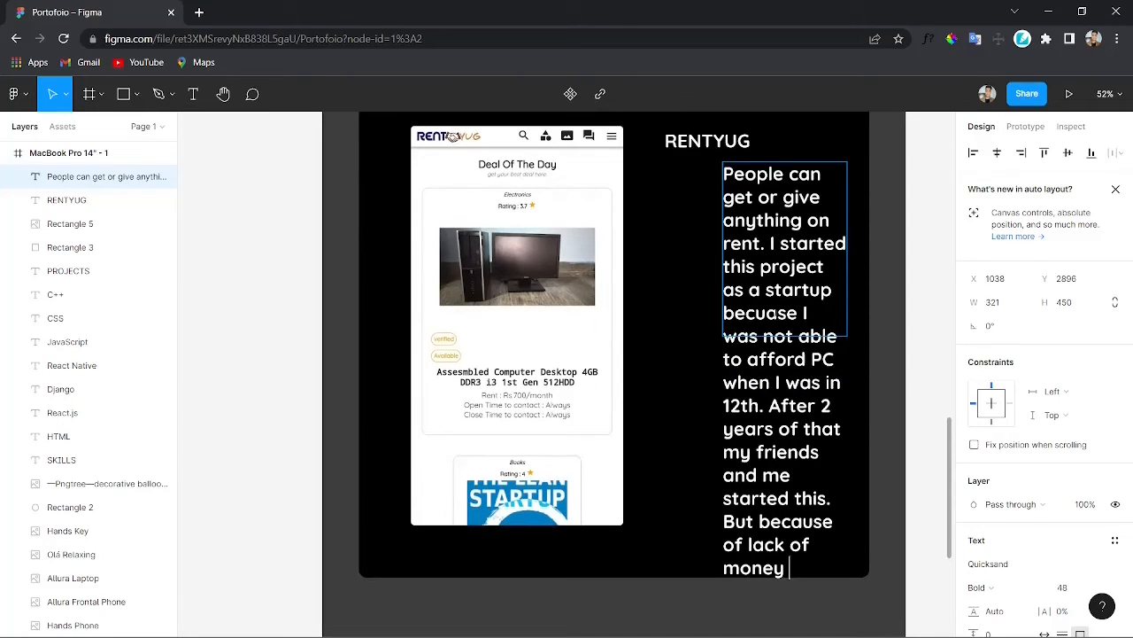
type("we are not ")
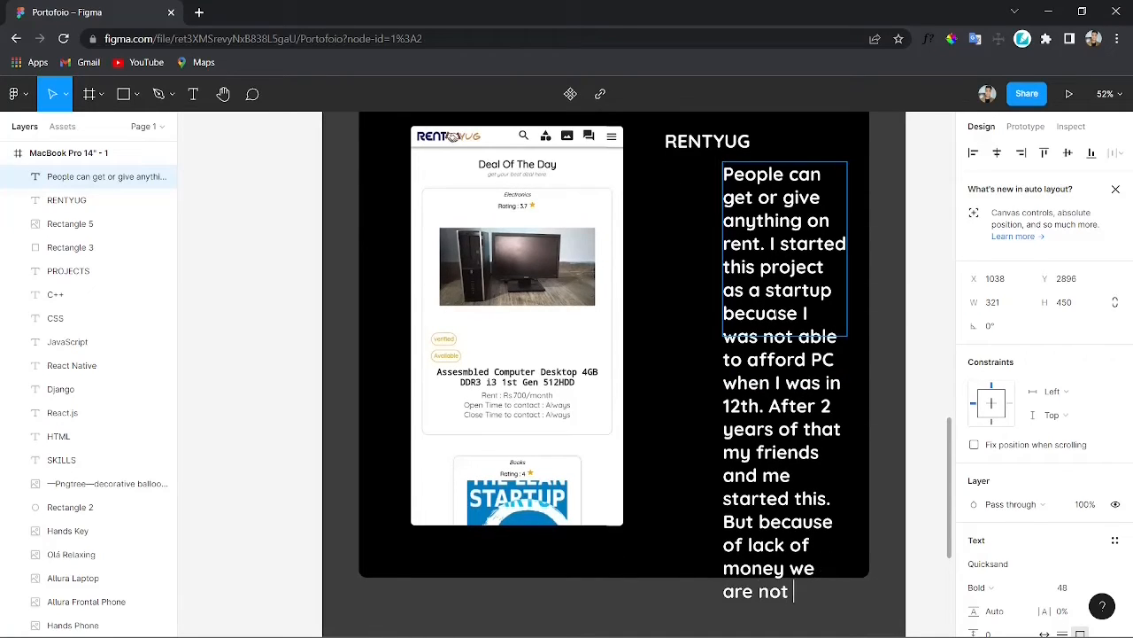
type("continuing.")
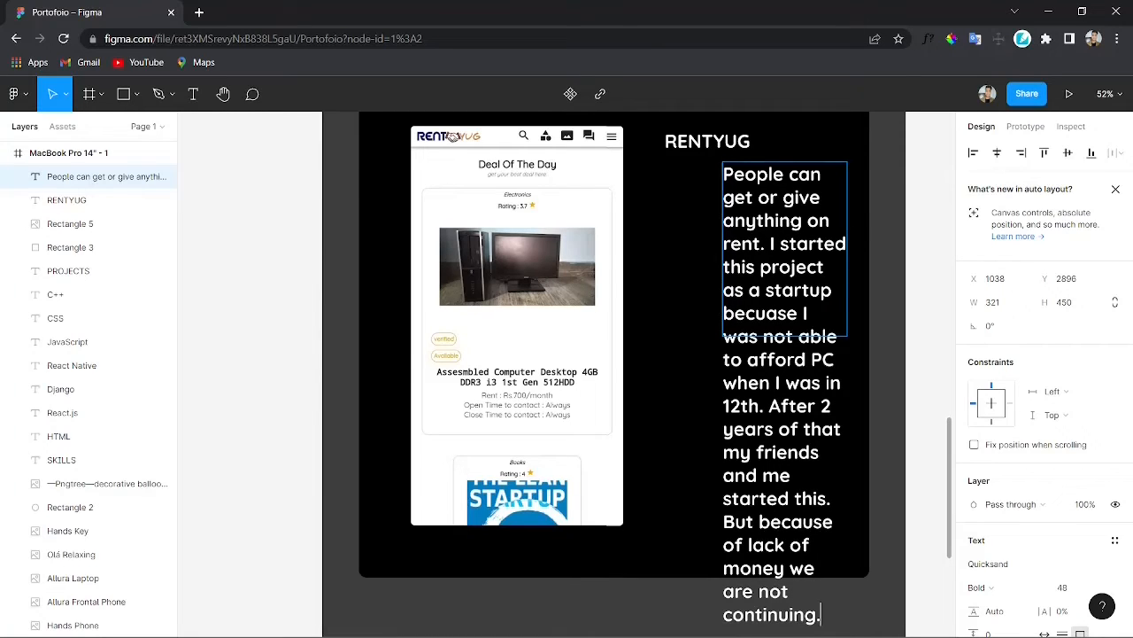
key("Escape")
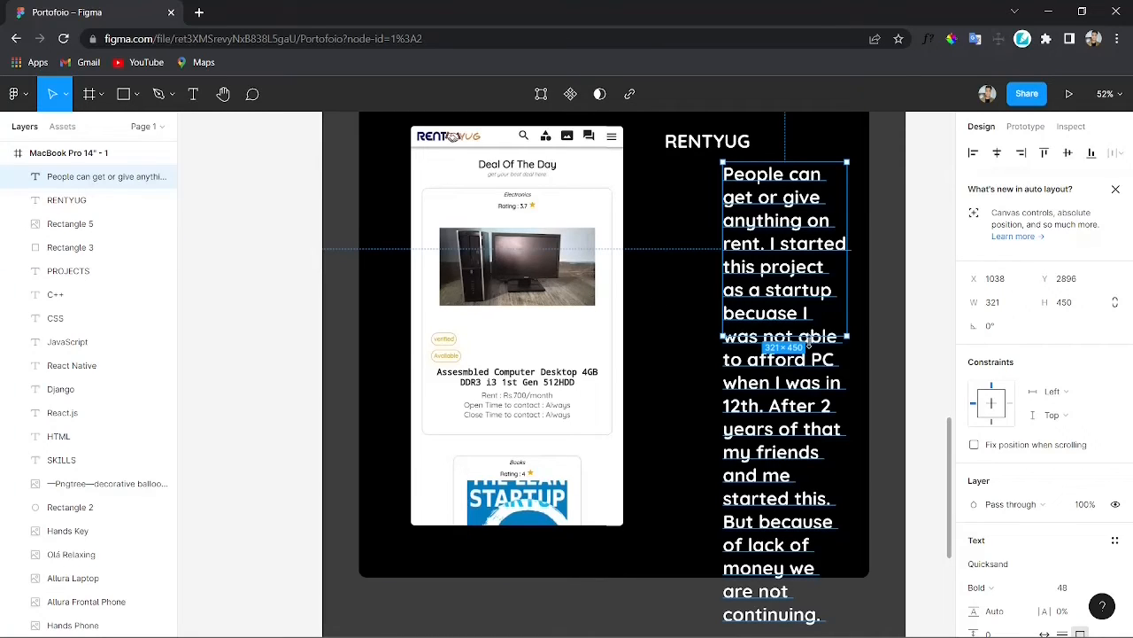
Step: Set the whole description text to Regular weight and font size 36
key("Return")
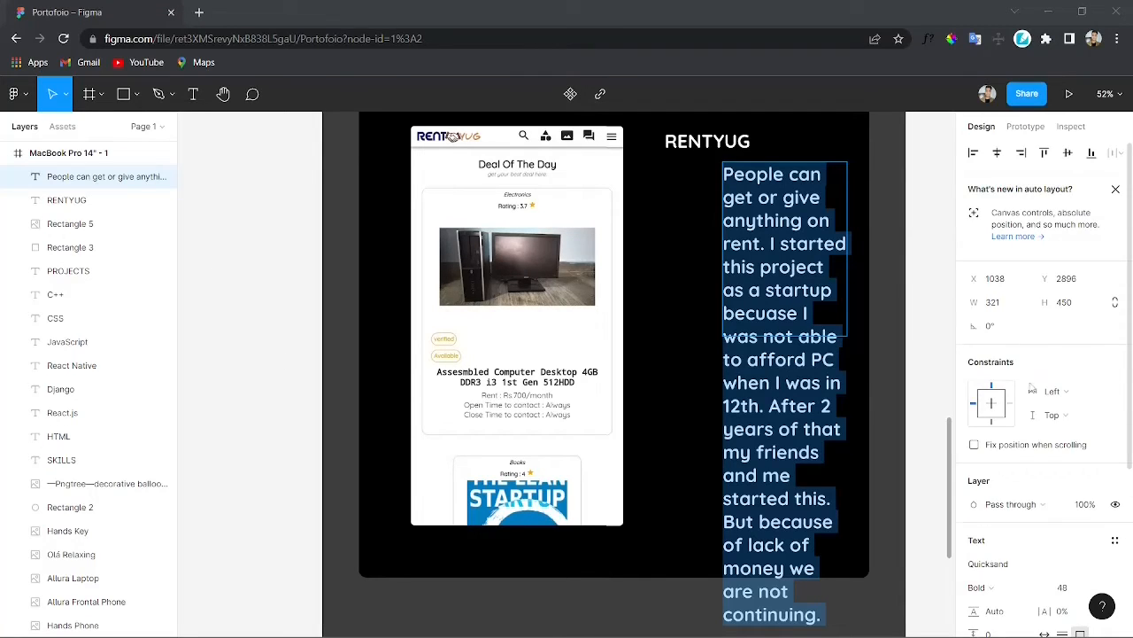
scroll(1033, 390, "down", 3)
left_click(981, 441)
left_click(982, 386)
left_click(1103, 440)
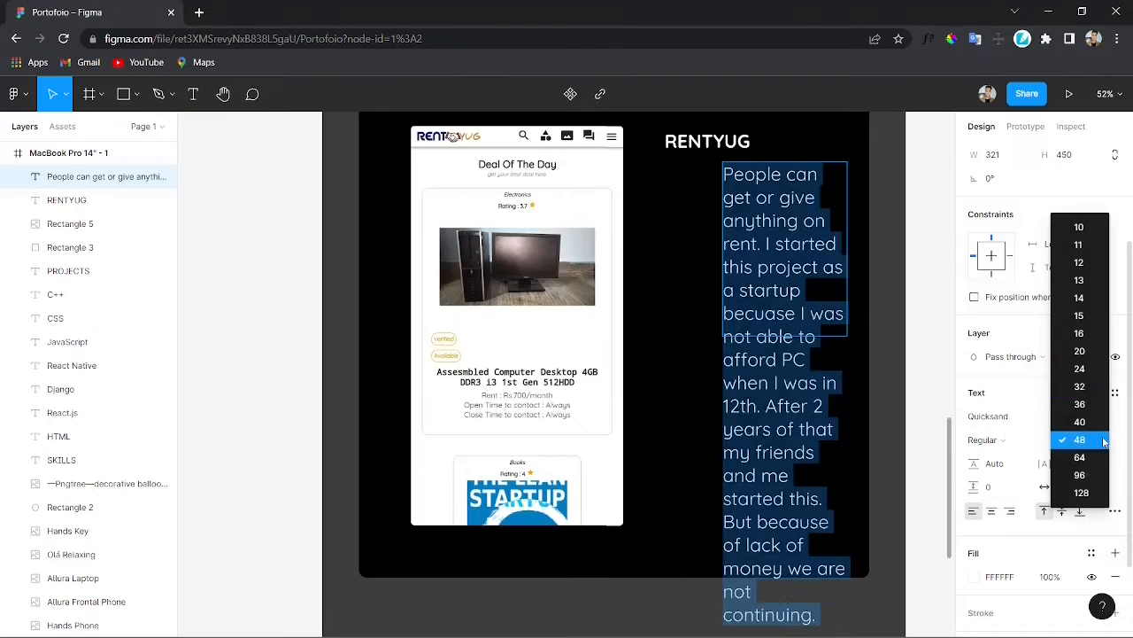
left_click(1090, 404)
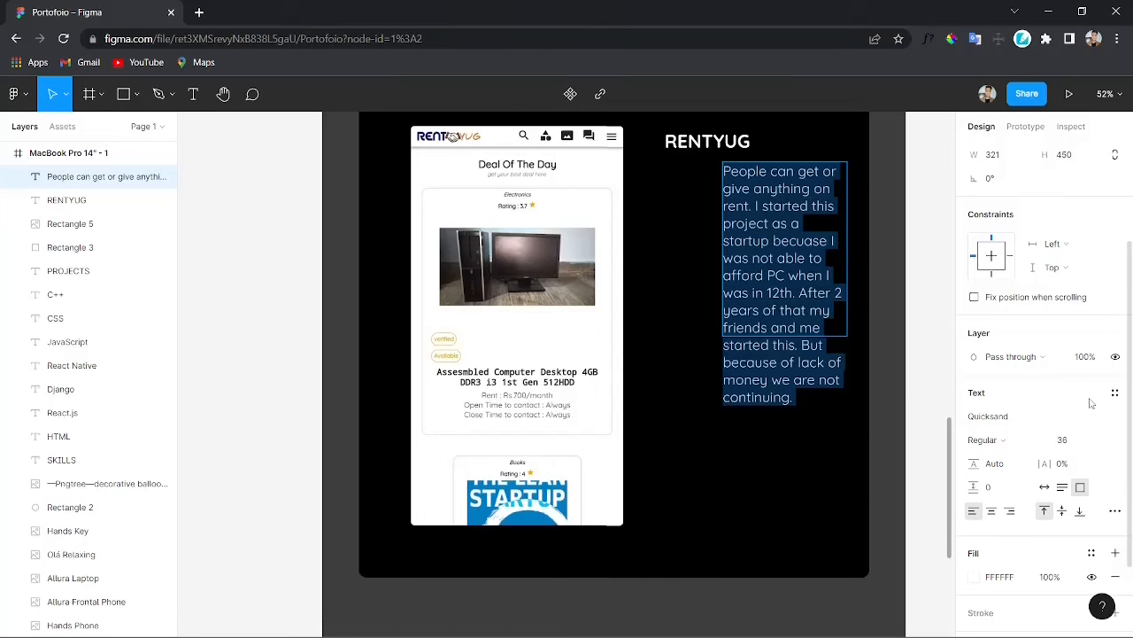
key("Escape")
Step: Widen the description text box to the left to about 428 wide so it lines up under the label
left_click_drag(724, 293, 680, 297)
left_click_drag(768, 291, 772, 298)
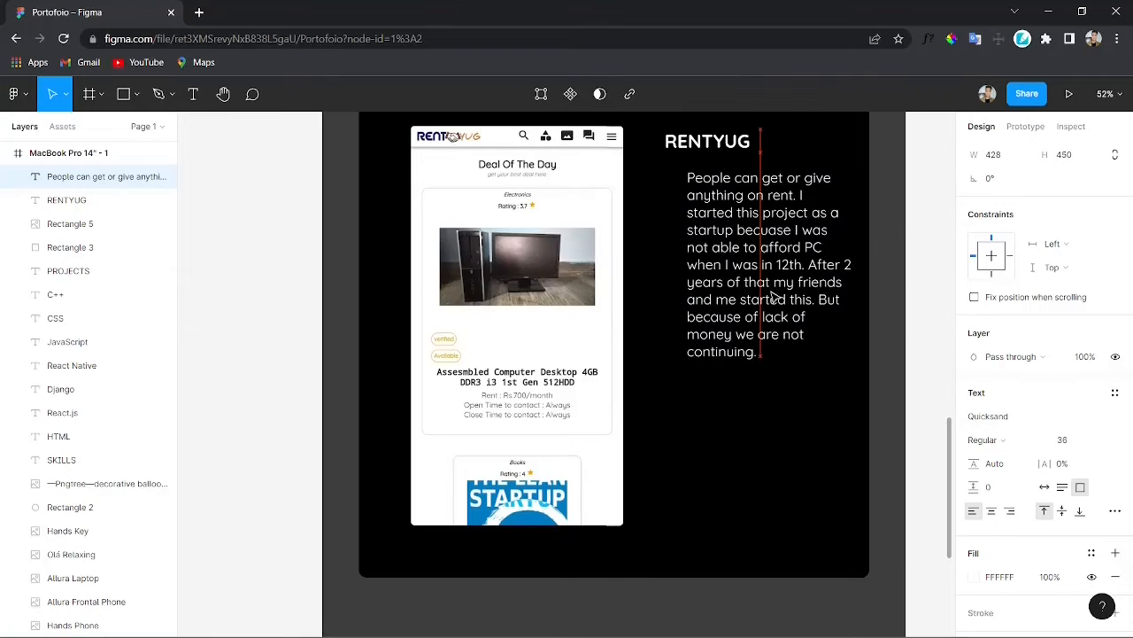
left_click(801, 468)
Step: Nudge the RentYug screenshot slightly and pull the black card's top edge down to a height of about 1273
scroll(761, 491, "up", 5)
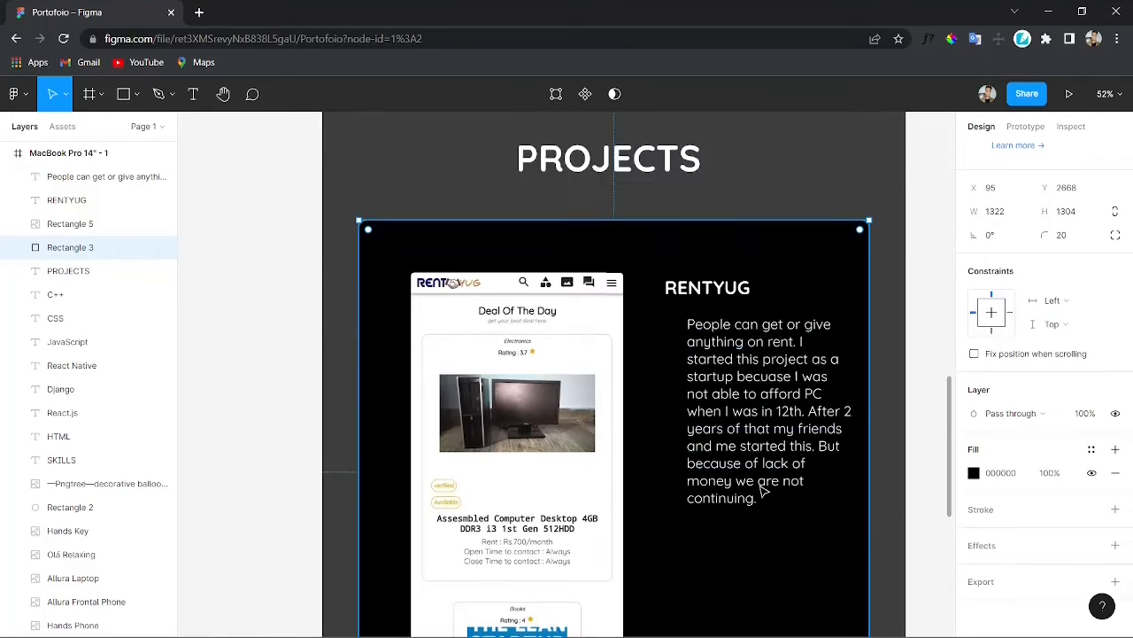
scroll(720, 430, "down", 3)
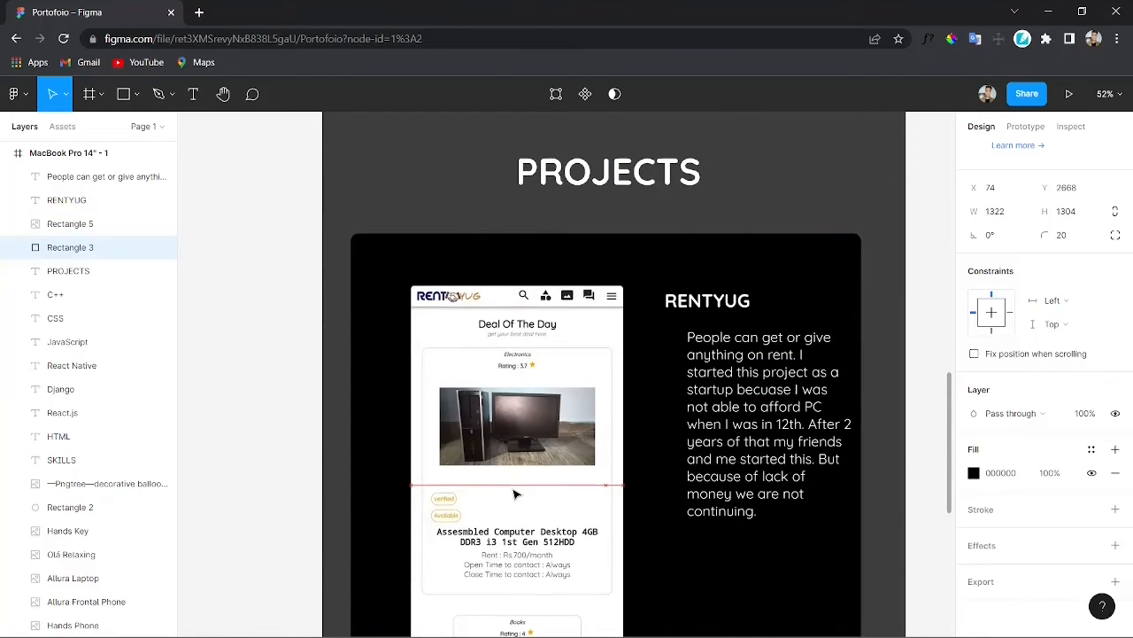
left_click_drag(551, 494, 548, 494)
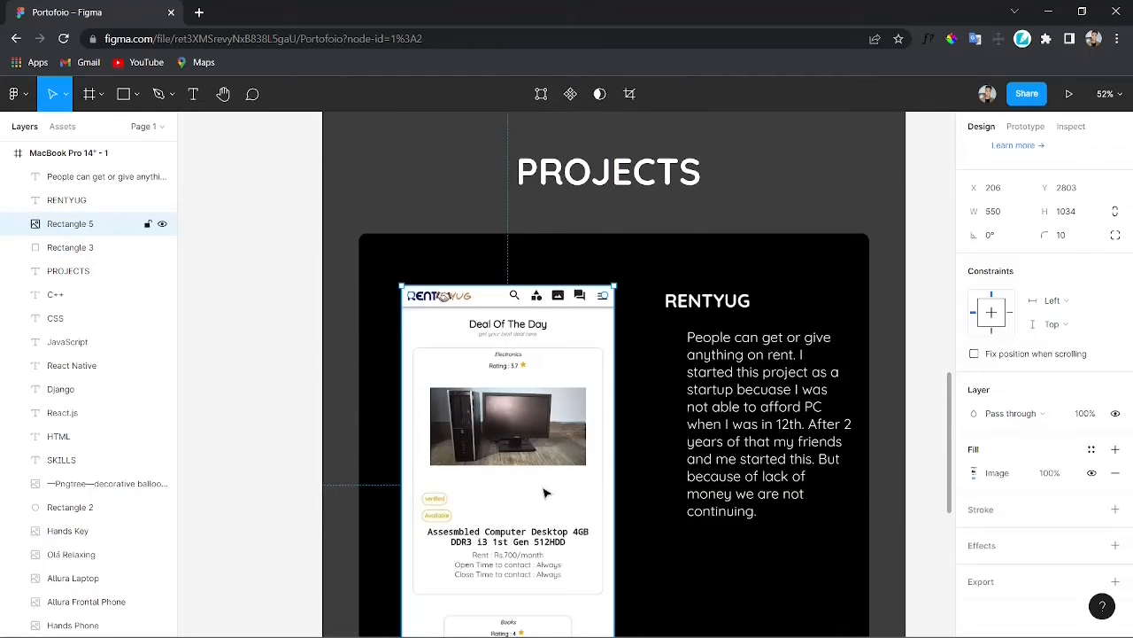
scroll(443, 171, "down", 3)
scroll(461, 168, "up", 1)
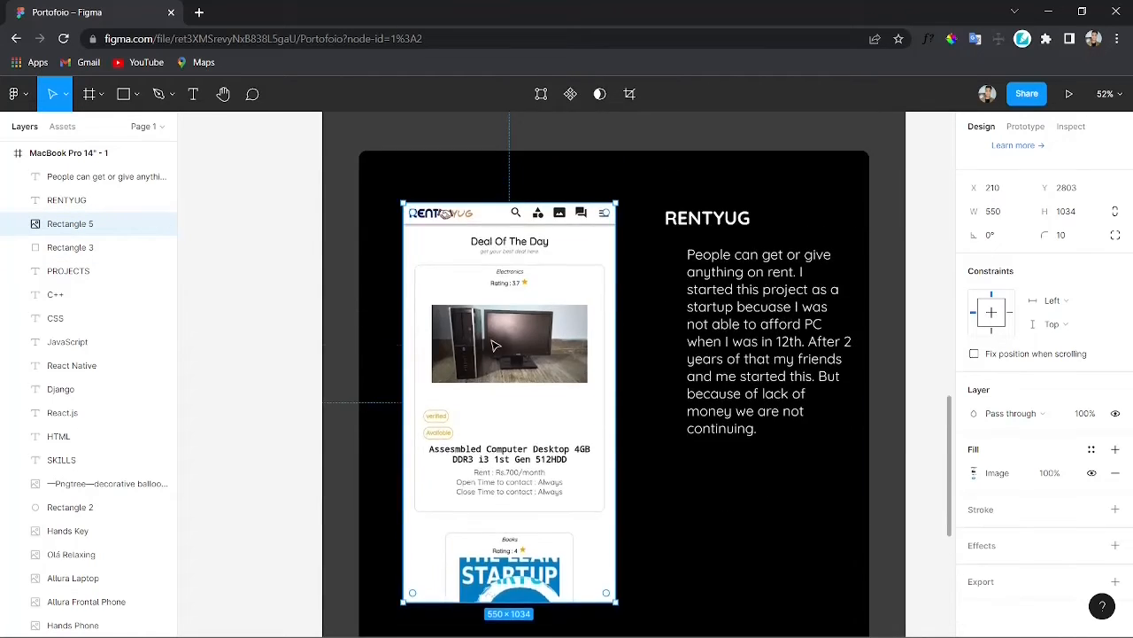
left_click(502, 178)
left_click_drag(503, 153, 503, 164)
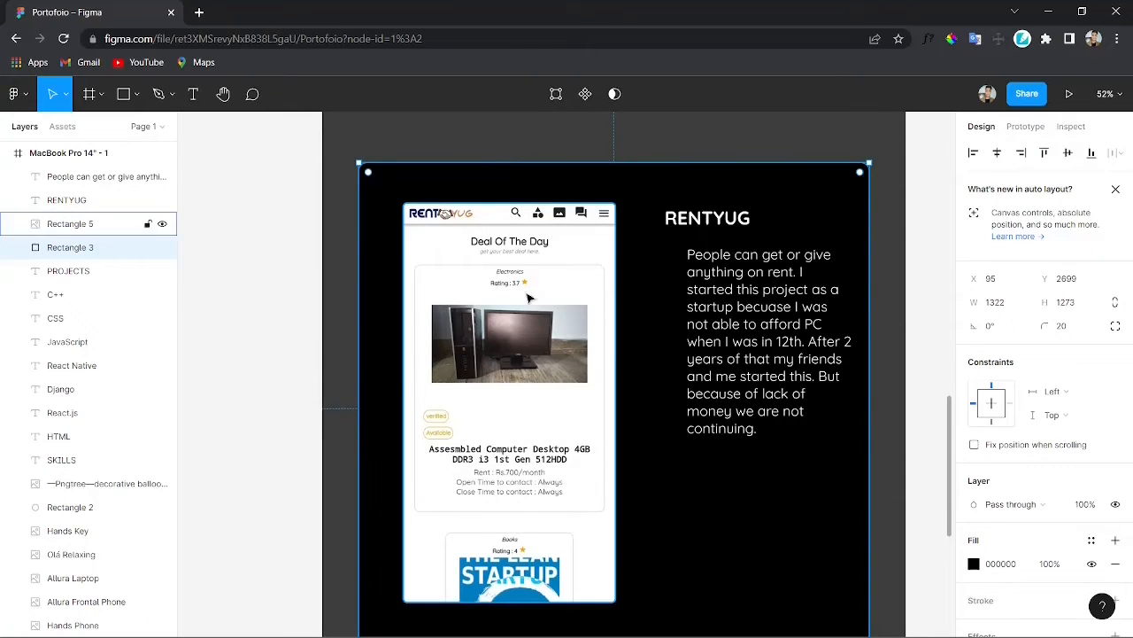
Step: Reposition the RentYug screenshot slightly lower inside the black project card
scroll(530, 306, "down", 1)
left_click_drag(572, 574, 572, 566)
scroll(514, 416, "up", 1)
left_click_drag(510, 411, 507, 405)
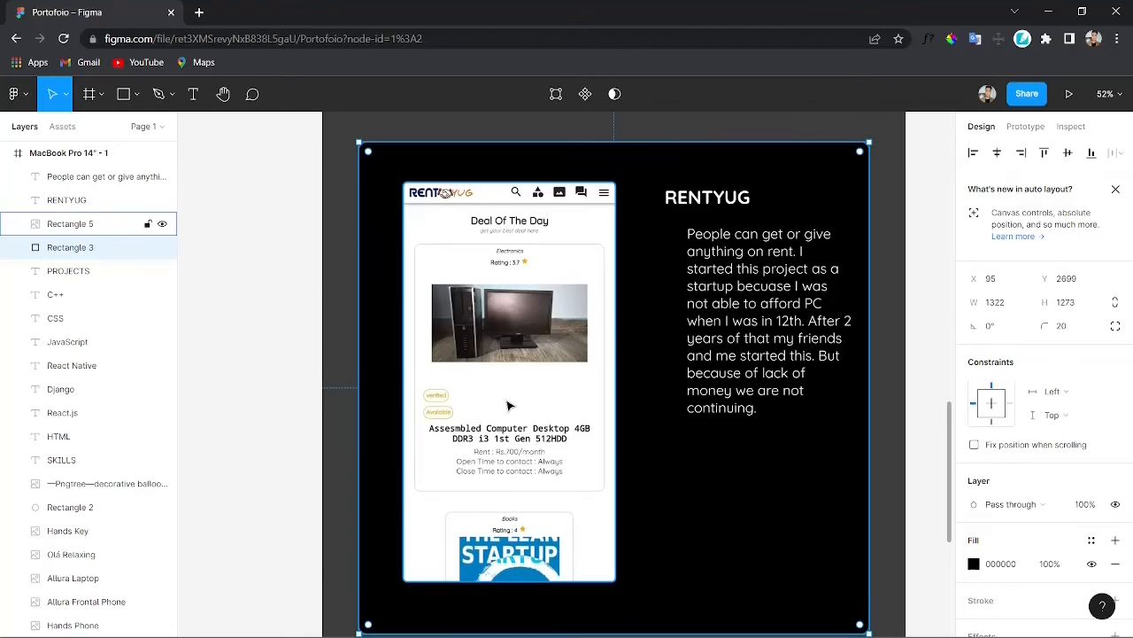
left_click(510, 409)
left_click_drag(510, 409, 513, 422)
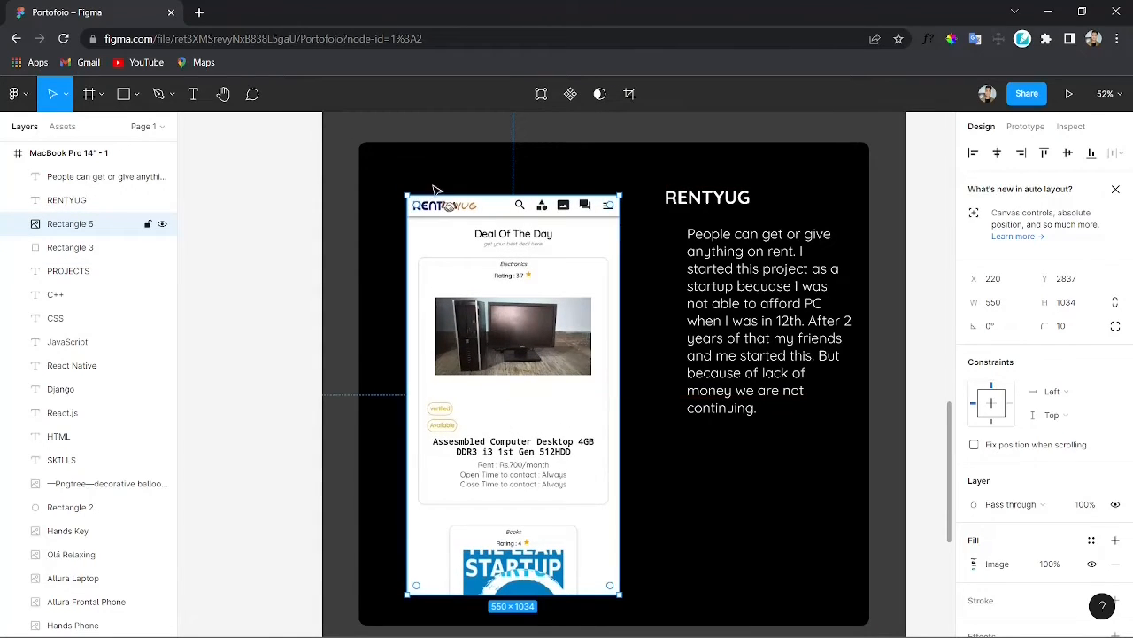
Step: Draw a rectangle below the description and set its size to 480 × 480
scroll(682, 508, "down", 1)
left_click(684, 620)
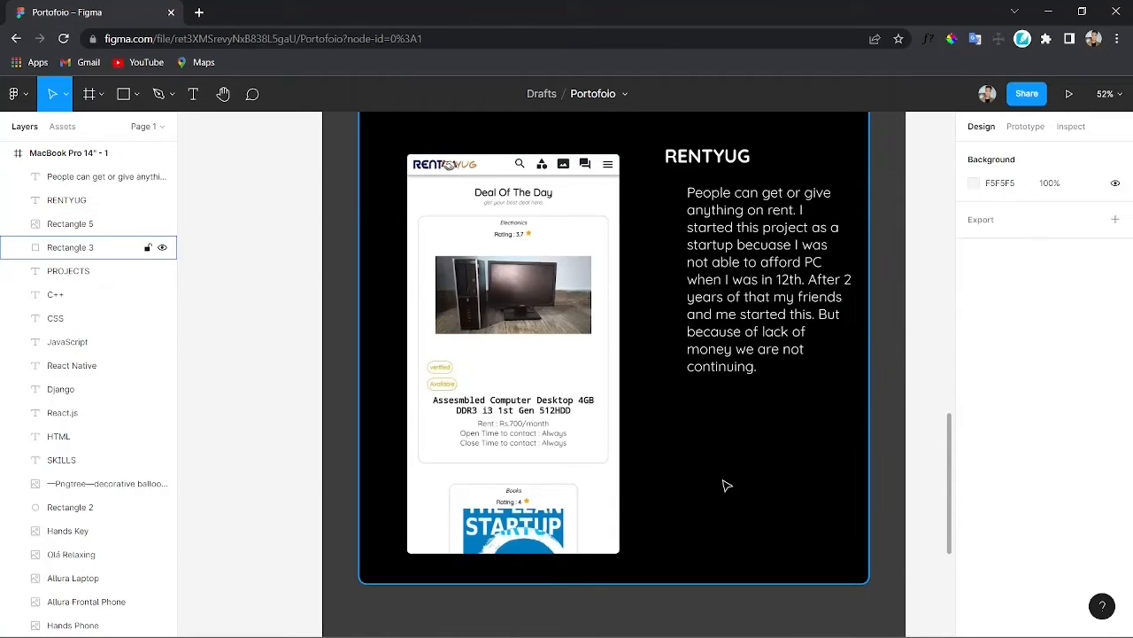
key("r")
left_click_drag(666, 398, 856, 572)
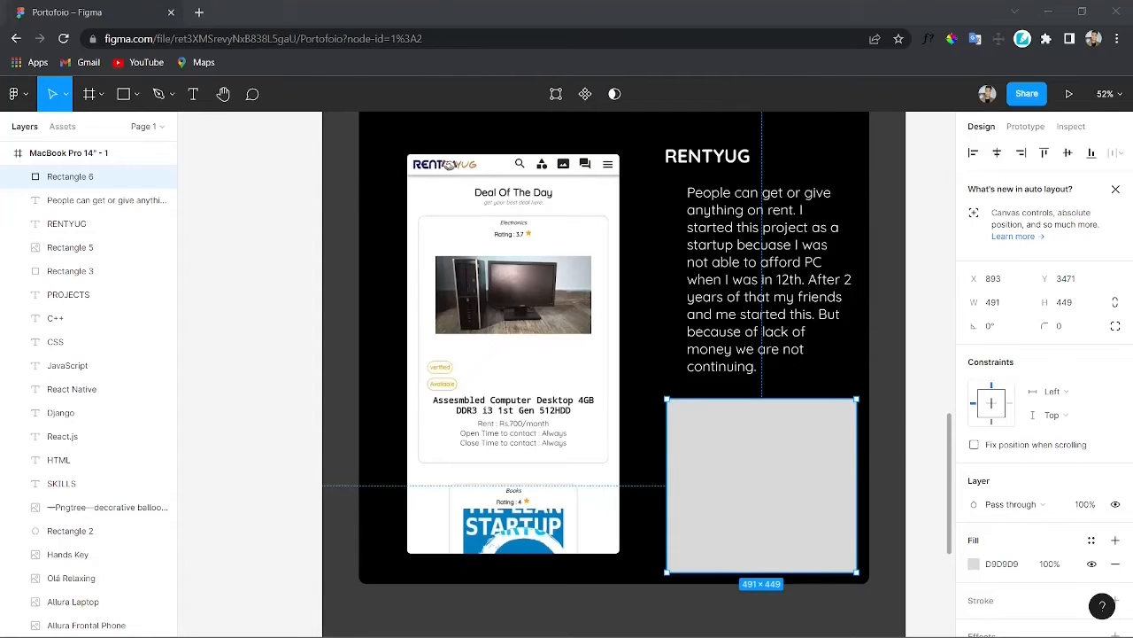
left_click(1007, 305)
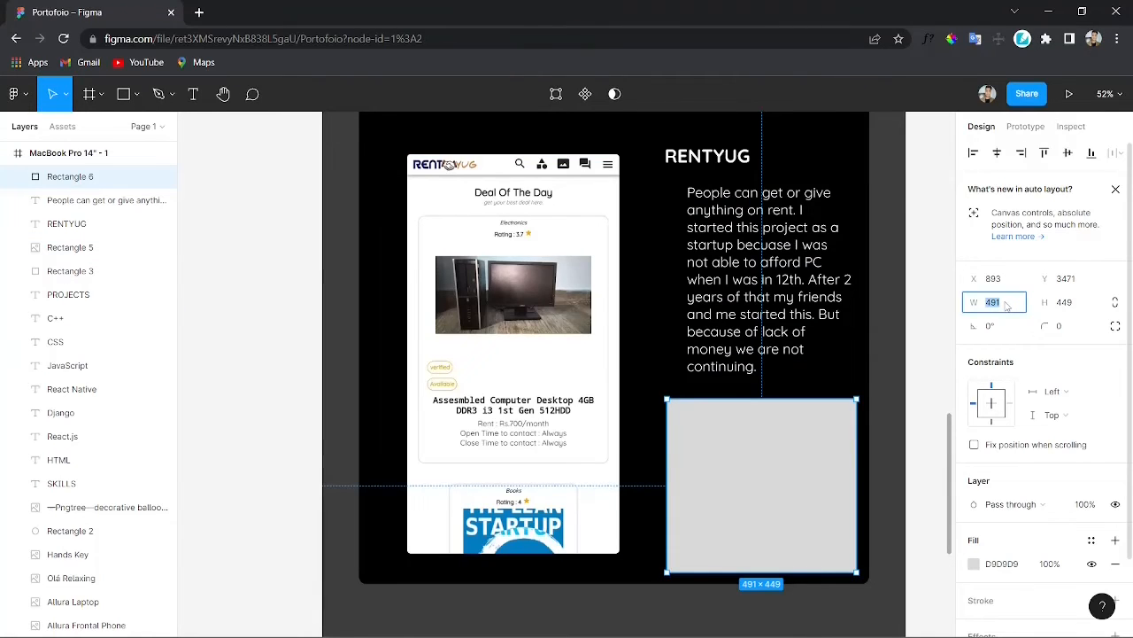
left_click(1071, 301)
type("480")
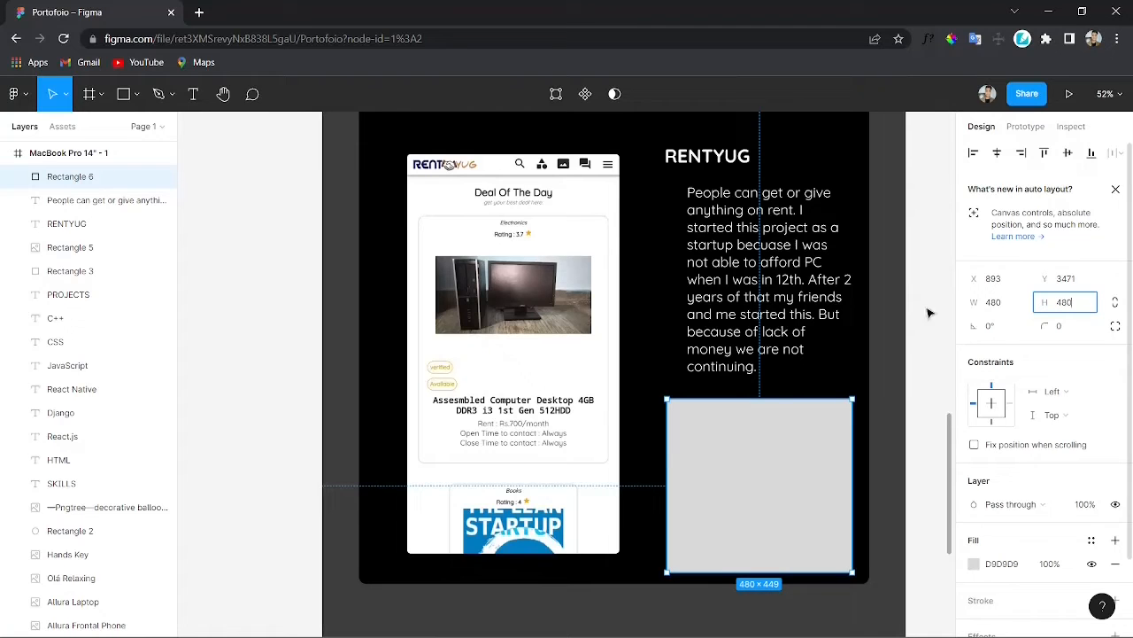
left_click(931, 315)
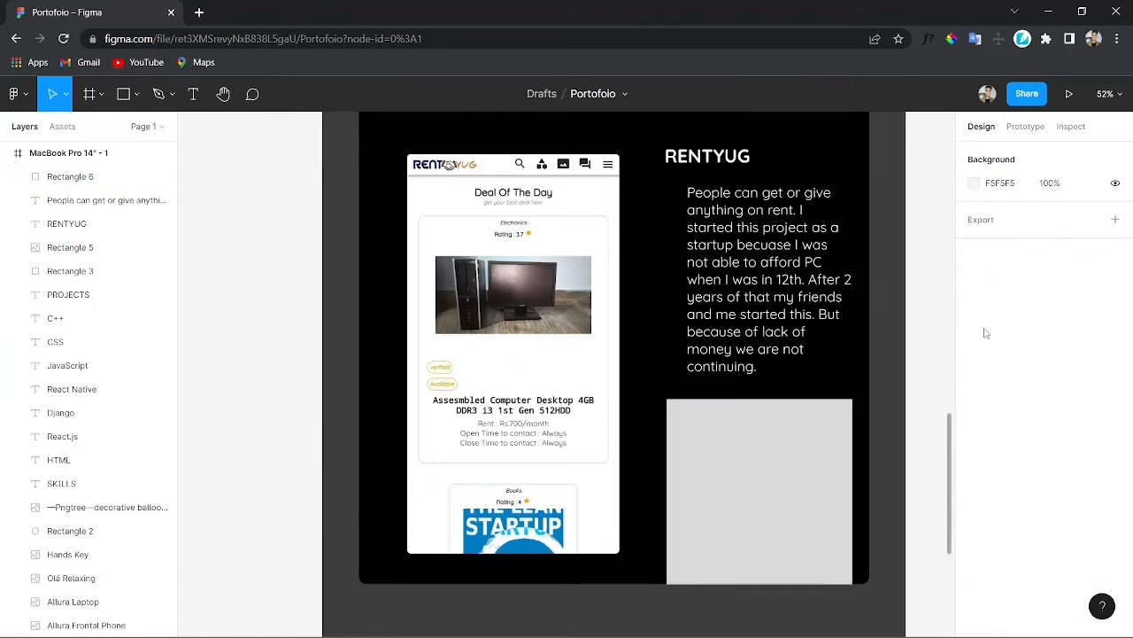
Step: Round the square's corners fully so it becomes a circle under the description
left_click(844, 420)
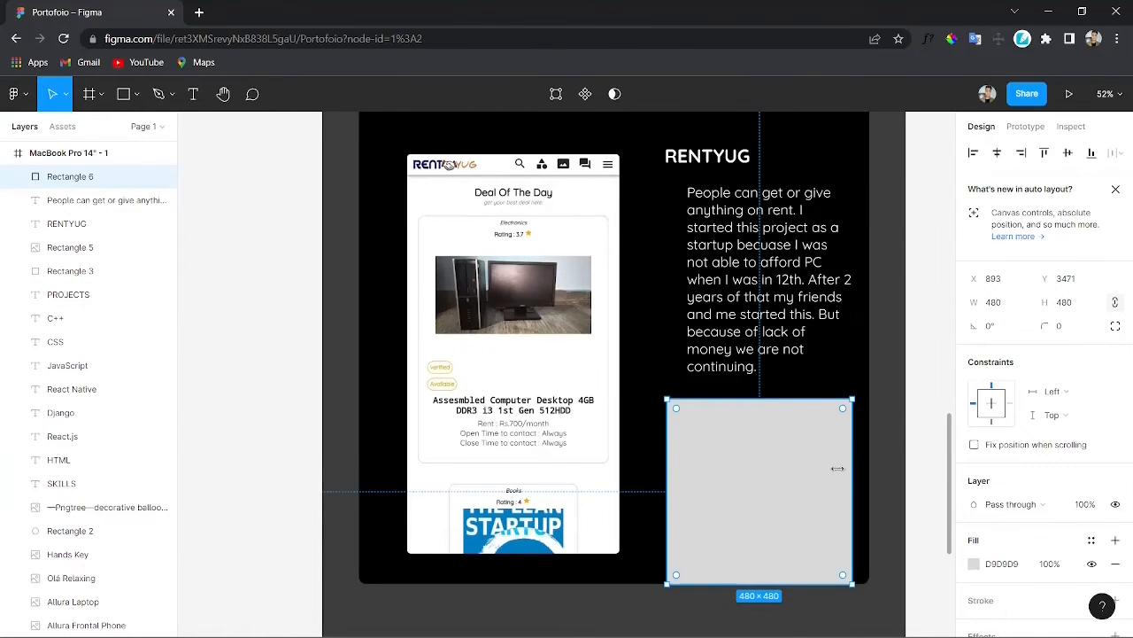
left_click_drag(678, 411, 802, 538)
left_click_drag(761, 492, 808, 460)
Step: Enlarge the RentYug screenshot slightly from its lower corner
scroll(807, 457, "up", 1)
left_click(748, 222)
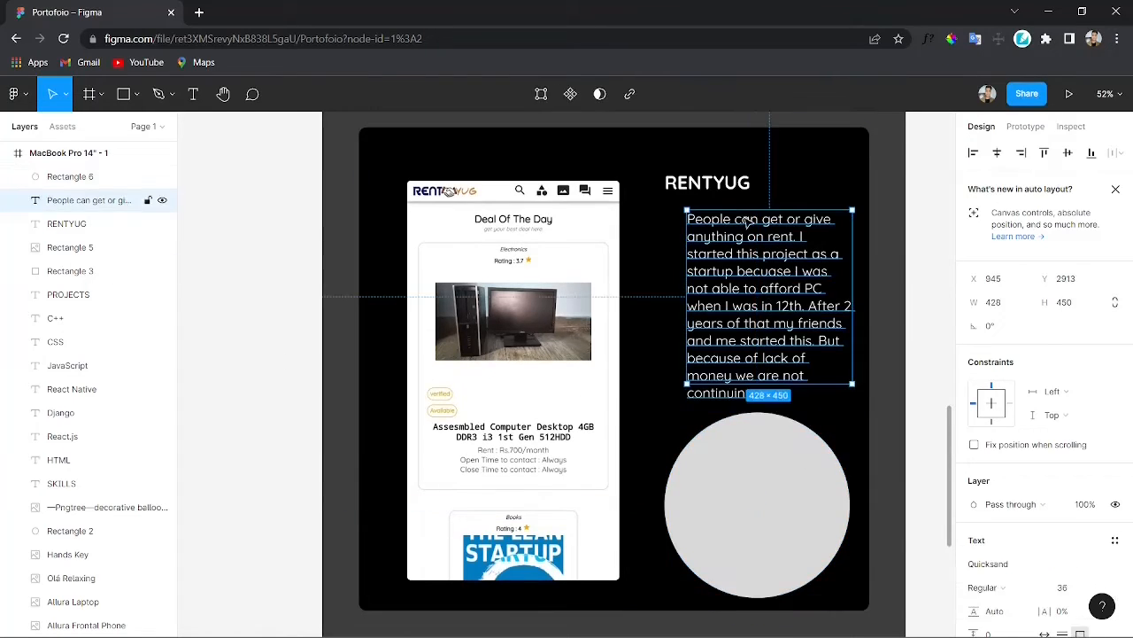
left_click(556, 302)
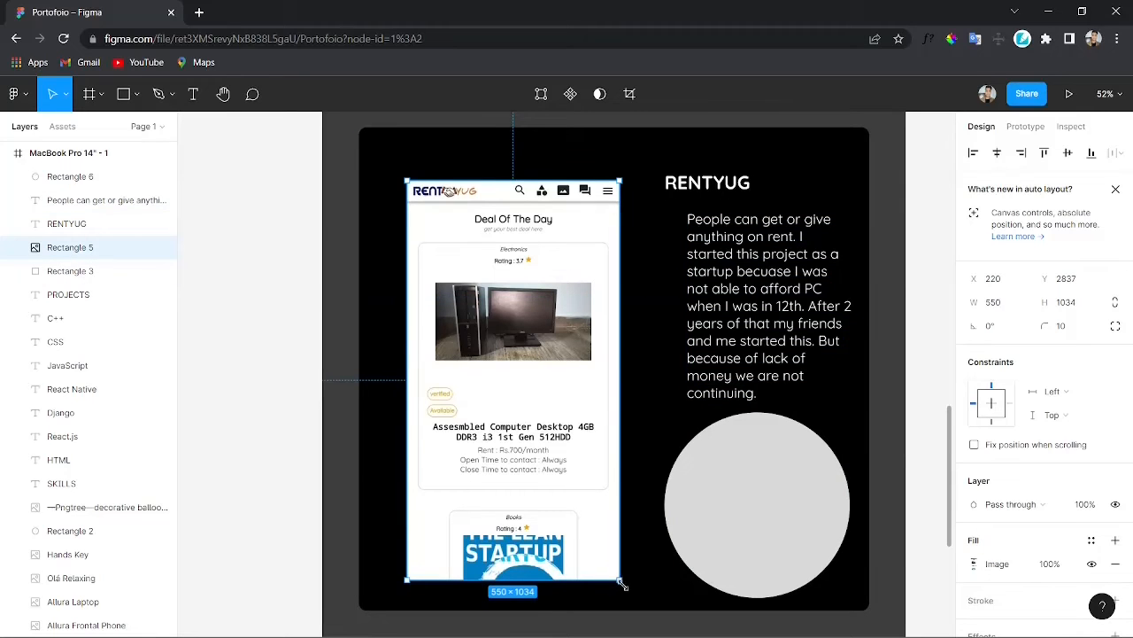
left_click_drag(622, 584, 627, 588)
Step: Widen the black card to 1350 and extend its height to about 1286, shifting it slightly left
left_click(712, 601)
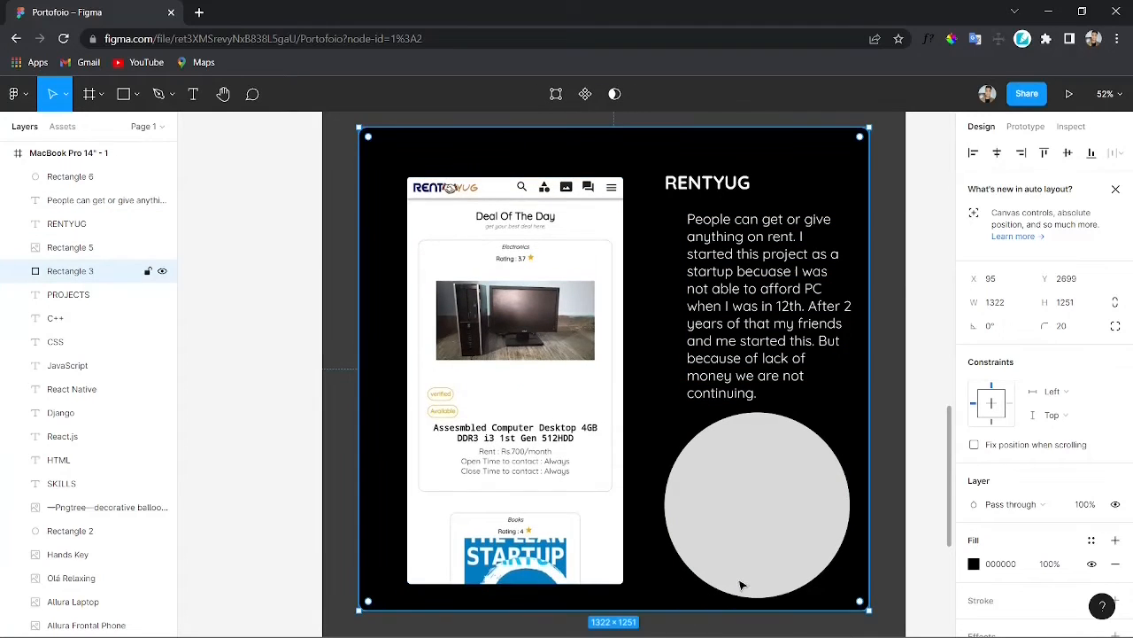
left_click_drag(870, 503, 881, 503)
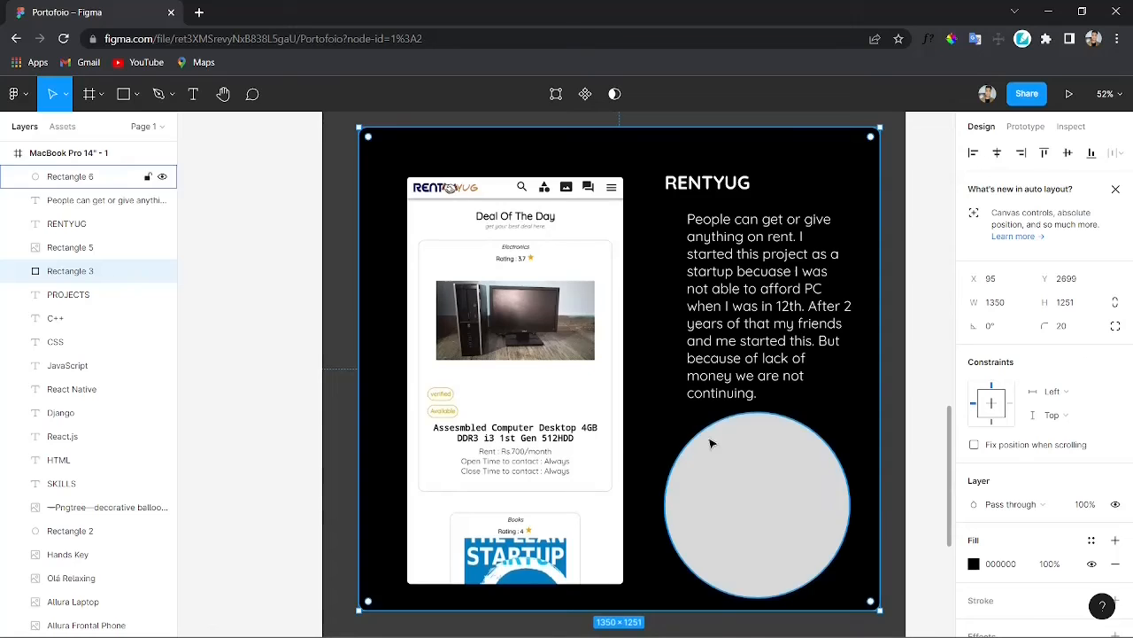
left_click_drag(711, 442, 691, 551)
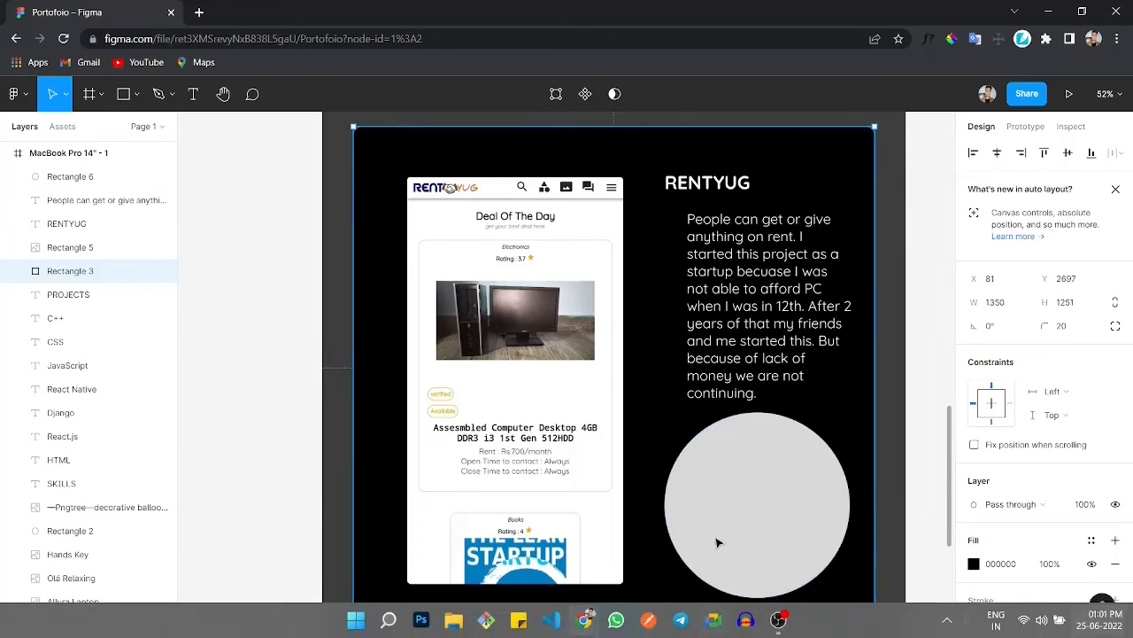
scroll(713, 540, "down", 1)
left_click_drag(645, 596, 645, 611)
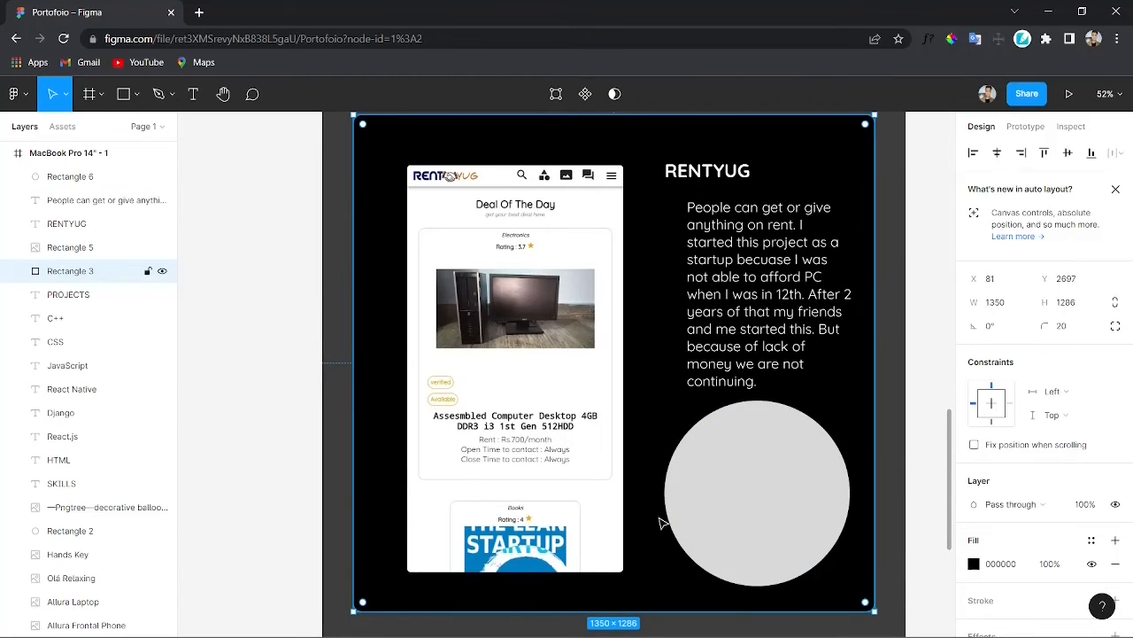
mouse_move(656, 530)
left_mouse_down()
mouse_move(655, 516)
mouse_move(662, 534)
left_mouse_up()
Step: Resize the RentYug screenshot a little larger and nudge it back into alignment
left_click(701, 631)
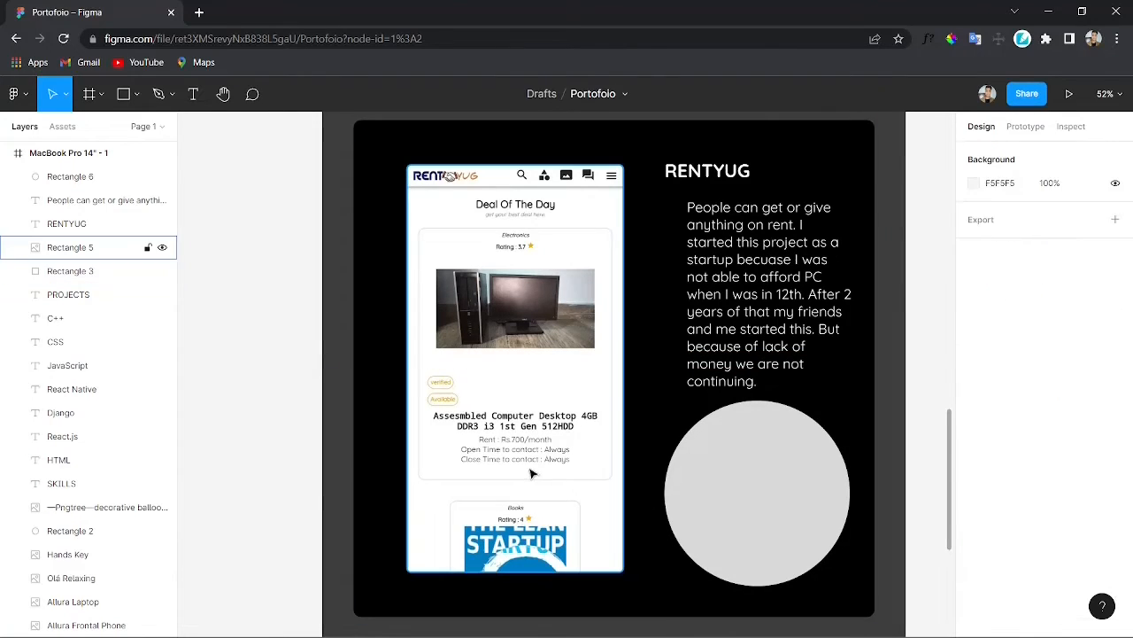
left_click(532, 471)
left_click_drag(622, 571, 631, 580)
left_click_drag(570, 455, 566, 454)
Step: Fill the circle with the brown colour B18851 sampled from the RentYug logo
scroll(751, 595, "down", 1)
left_click(752, 602)
left_click(773, 484)
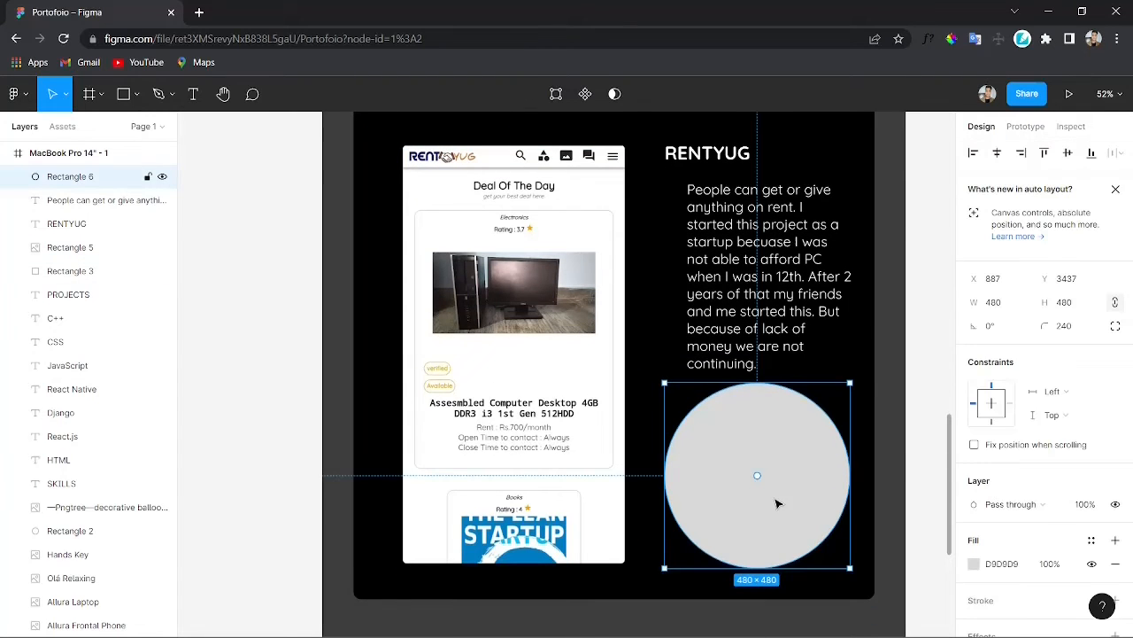
scroll(983, 460, "down", 1)
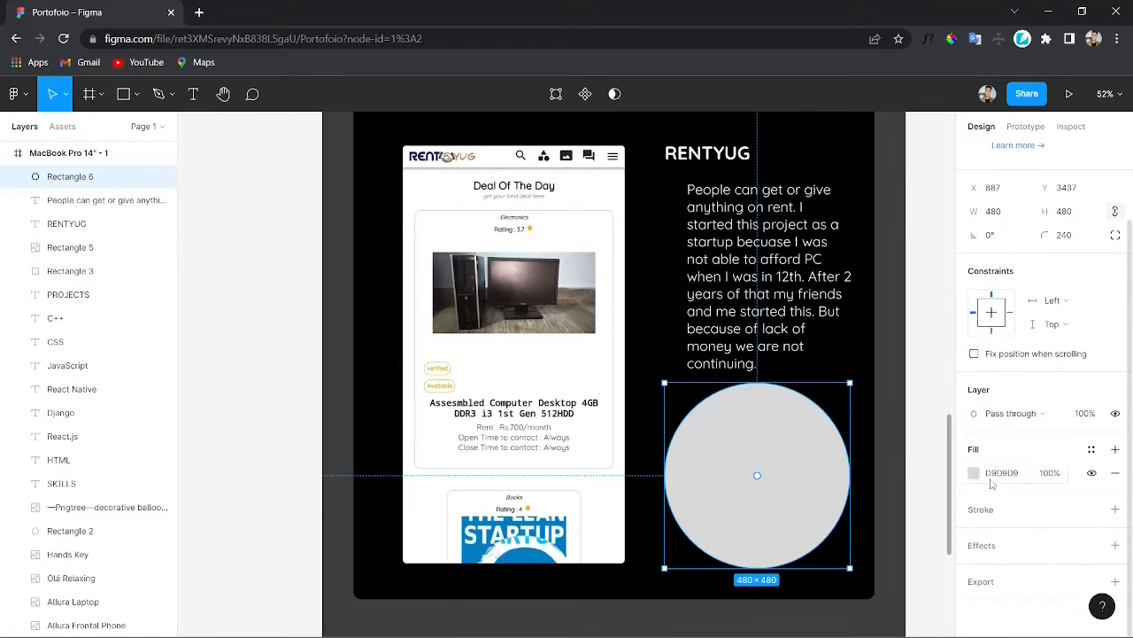
left_click(974, 473)
left_click(800, 472)
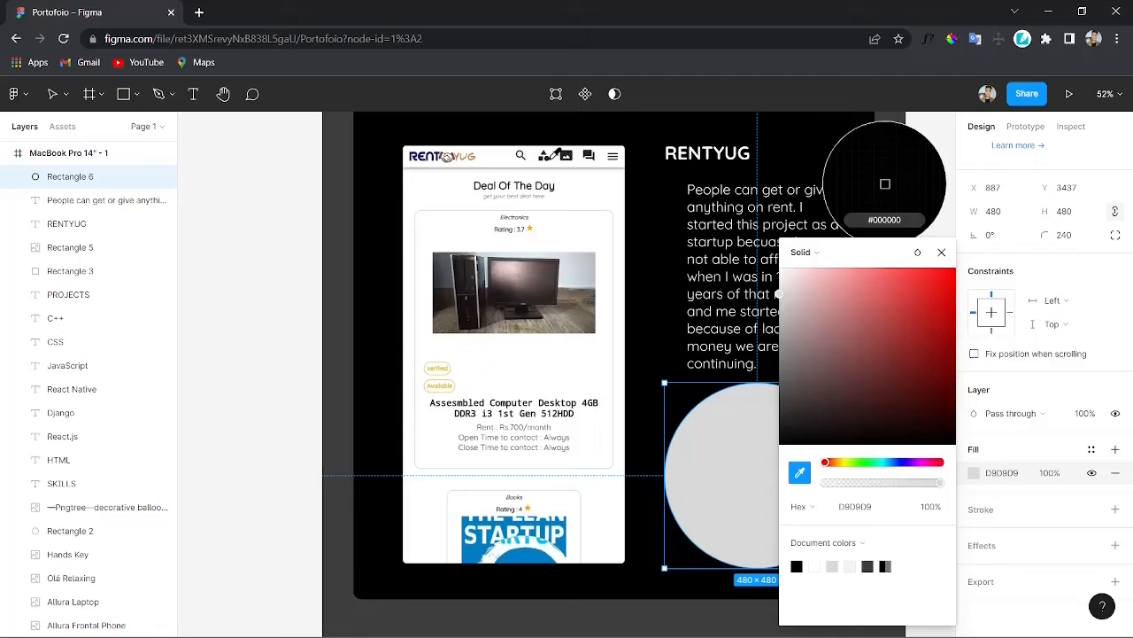
left_click(465, 159)
left_click(640, 620)
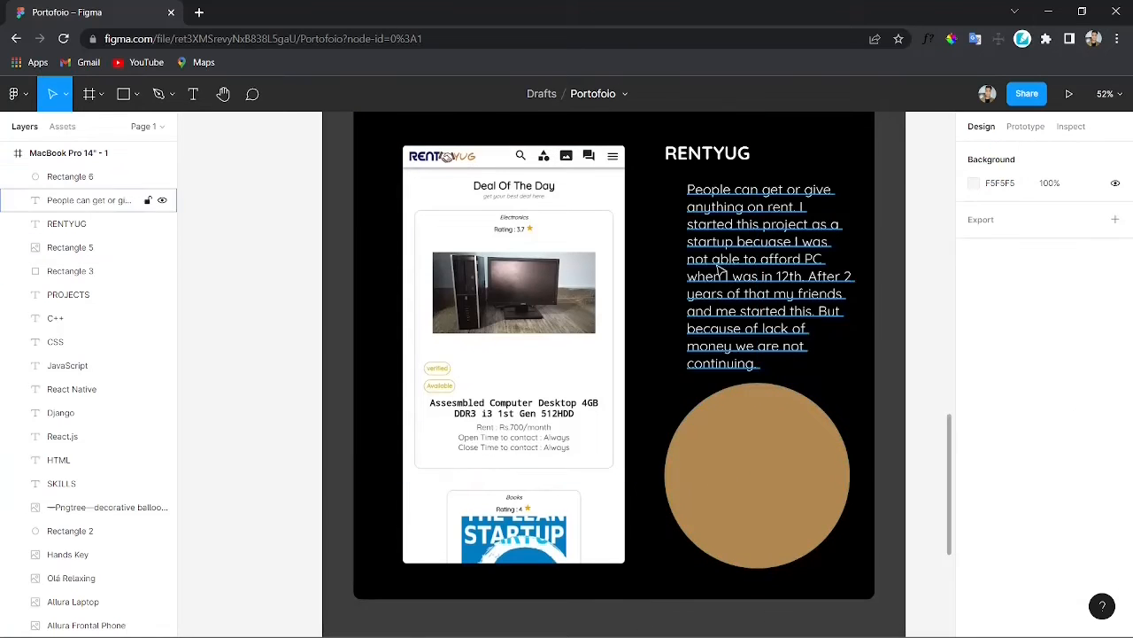
Step: Duplicate the RENTYUG title, move the copy onto the circle and bring it to the front
left_click(717, 155)
key("ctrl+d")
left_click_drag(717, 155, 753, 343)
left_click_drag(772, 446, 771, 430)
key("ctrl+shift+]")
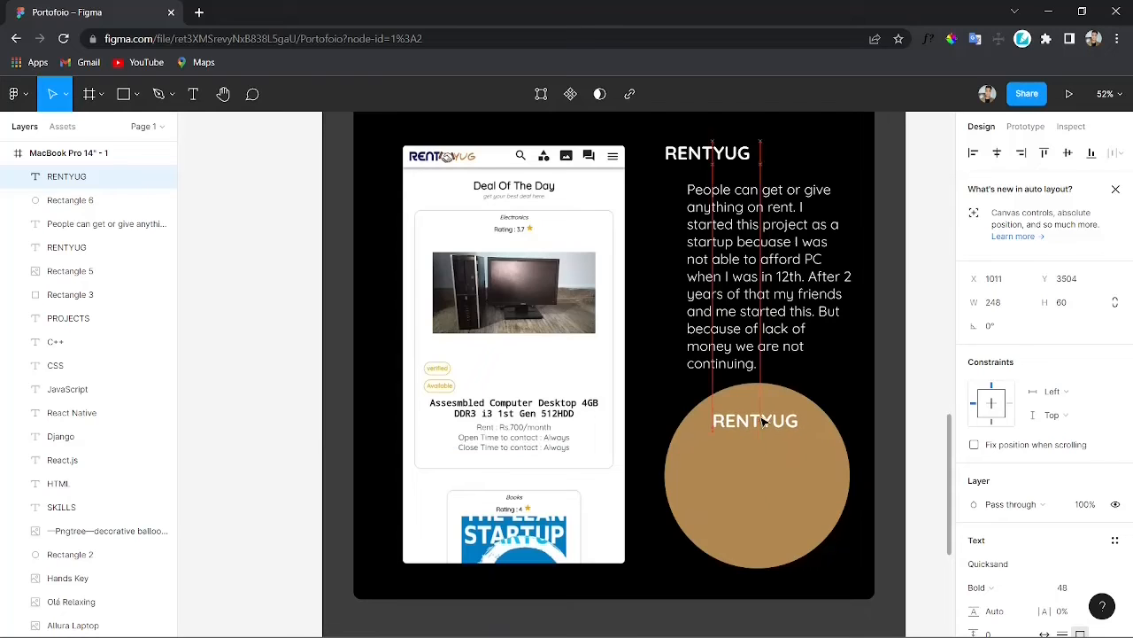
Step: Change the copied title to 'Technology Used' and fit it across the upper part of the circle
left_click(794, 451)
left_click(773, 423)
left_click_drag(801, 425, 767, 425)
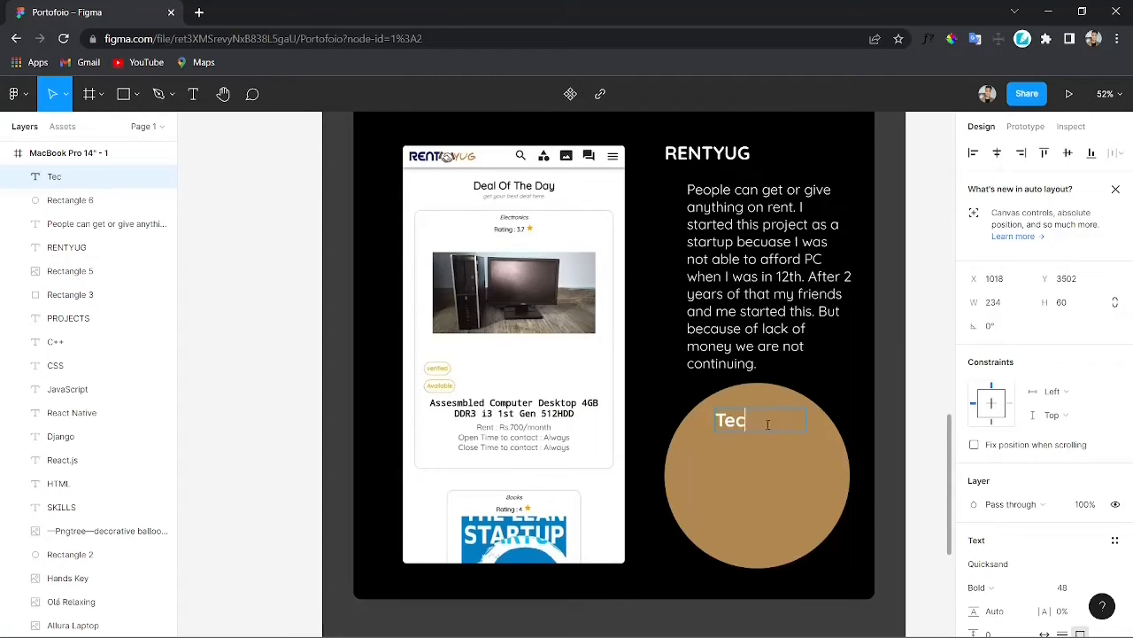
type("hnology Used")
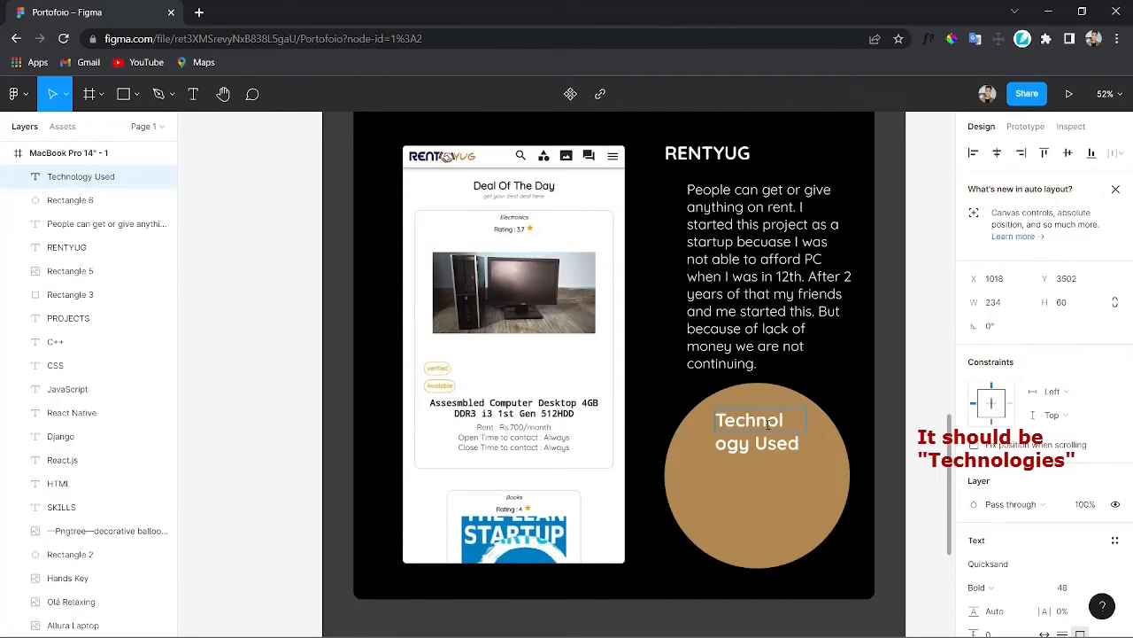
key("Escape")
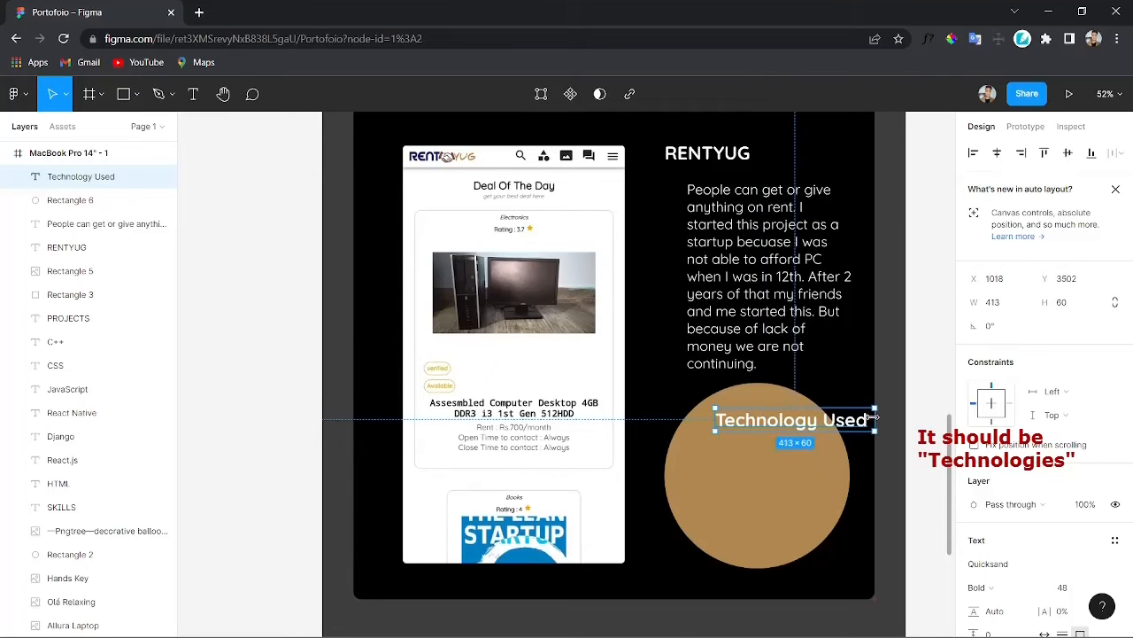
left_click_drag(874, 416, 795, 452)
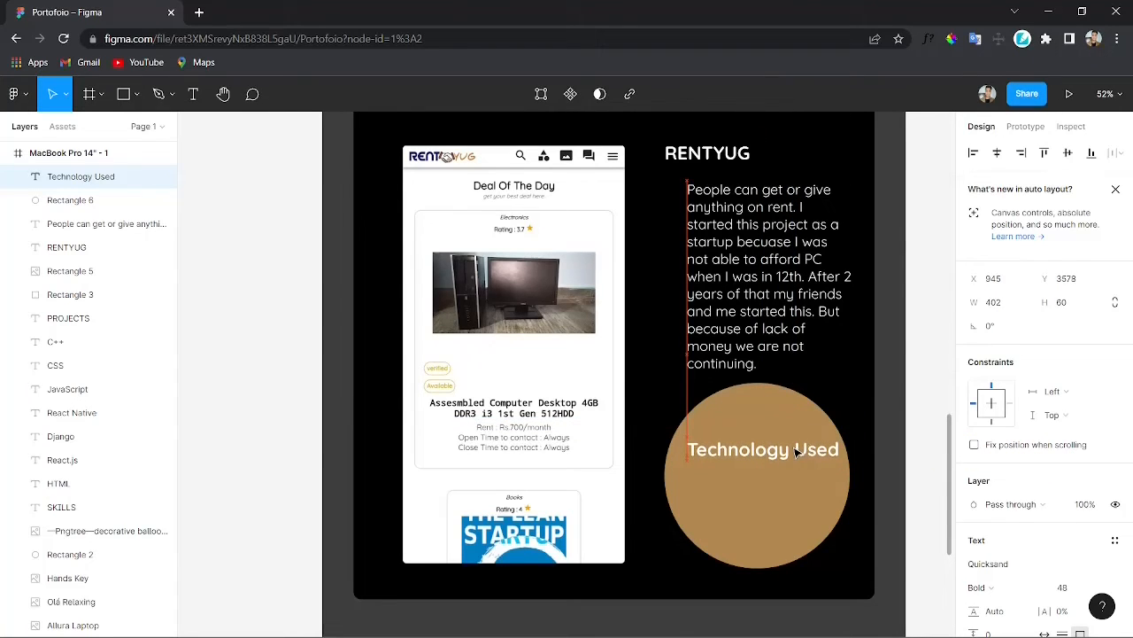
left_click(796, 501)
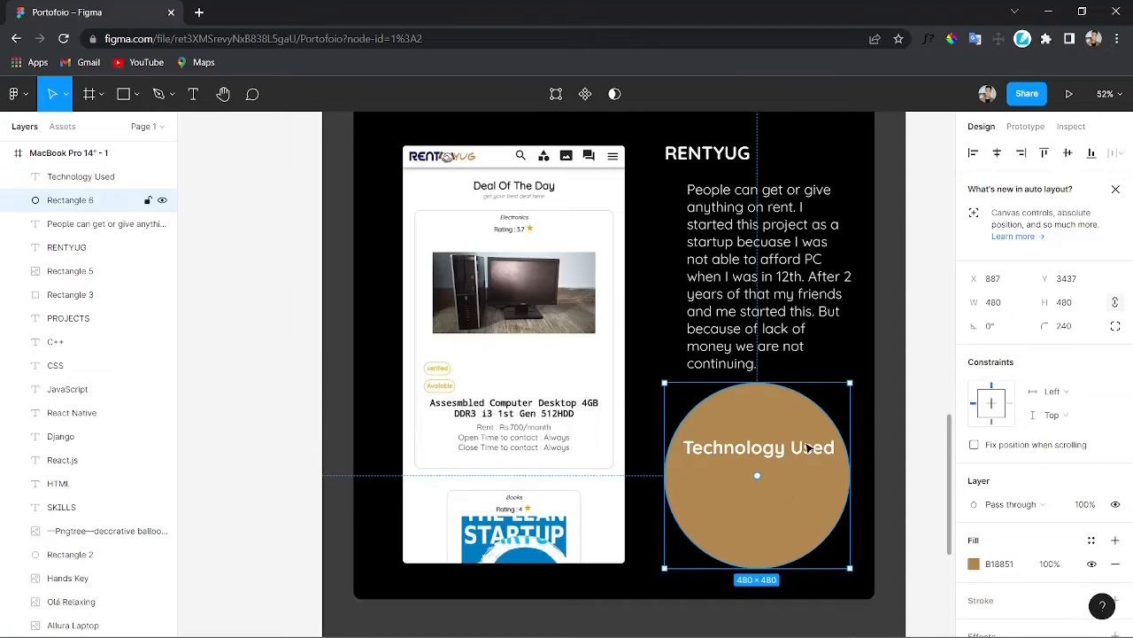
Step: Duplicate the description into the circle below the heading and replace its text with 'Python Django React.sj'
left_click(776, 276)
left_click(777, 276)
key("Escape")
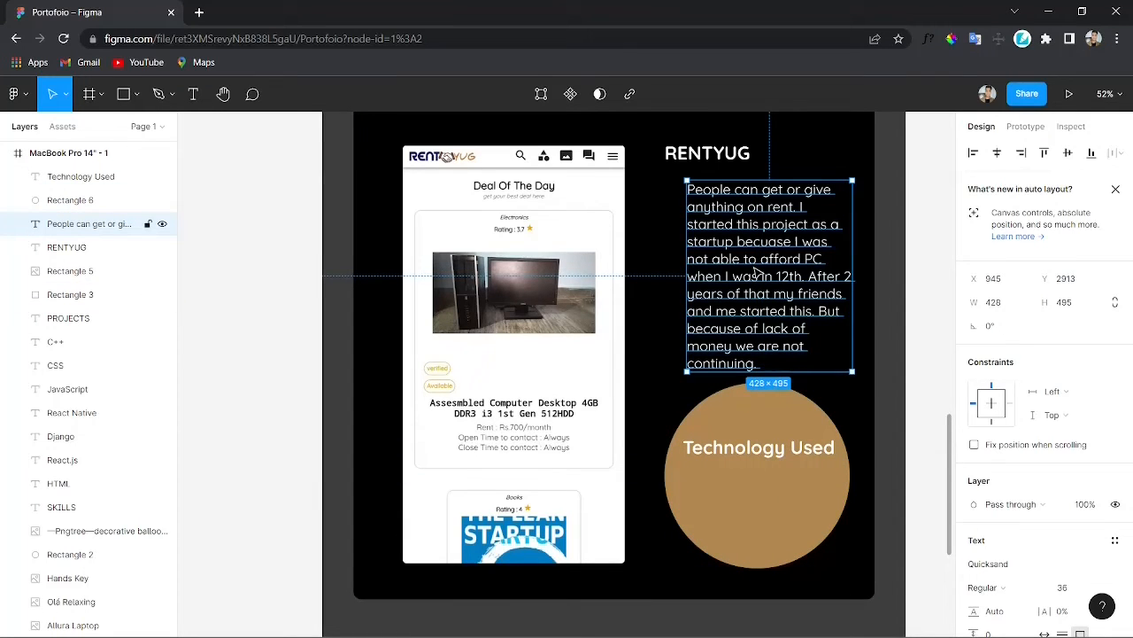
key("ctrl+d")
left_click_drag(755, 268, 744, 507)
key("]")
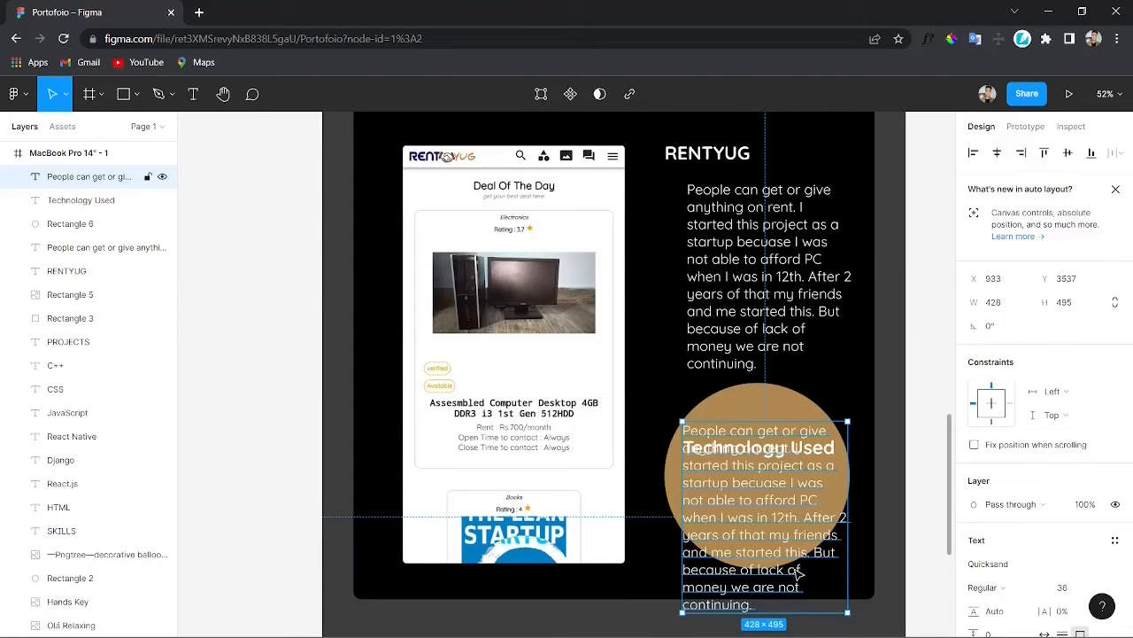
key("Return")
key("BackSpace")
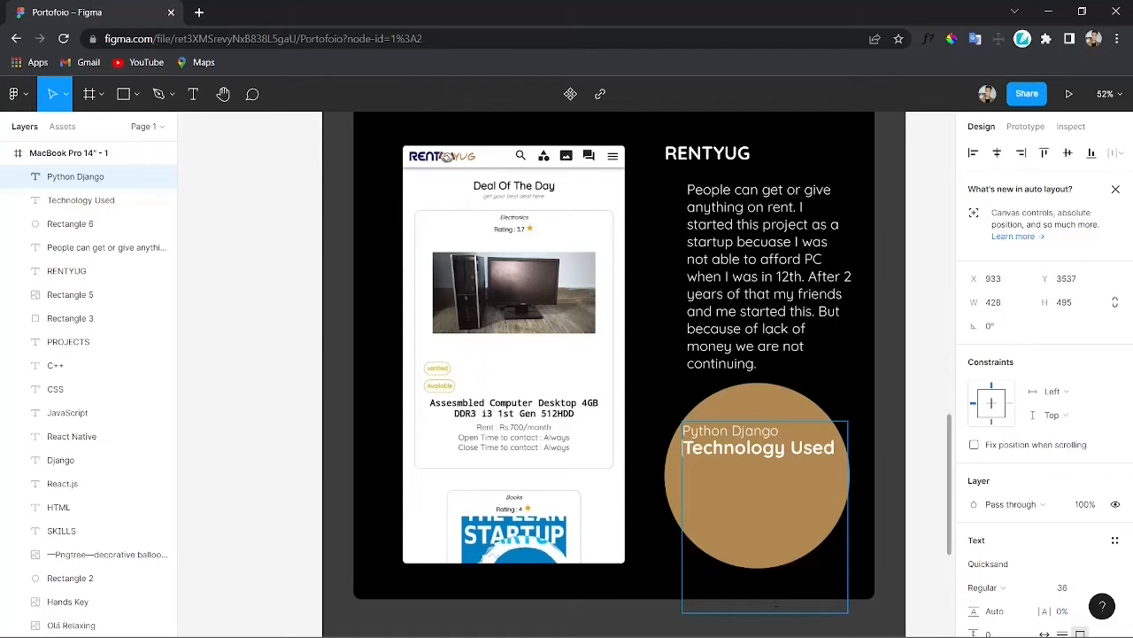
left_click_drag(767, 532, 794, 572)
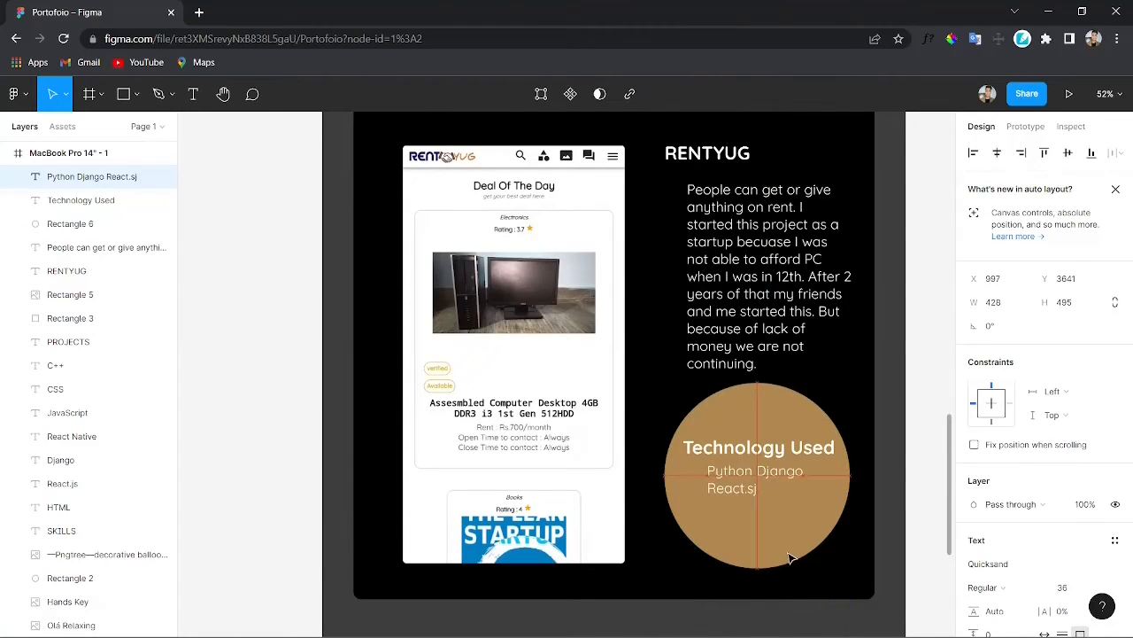
Step: Center-align the technology list text
scroll(998, 544, "down", 3)
left_click(993, 437)
scroll(776, 509, "down", 2)
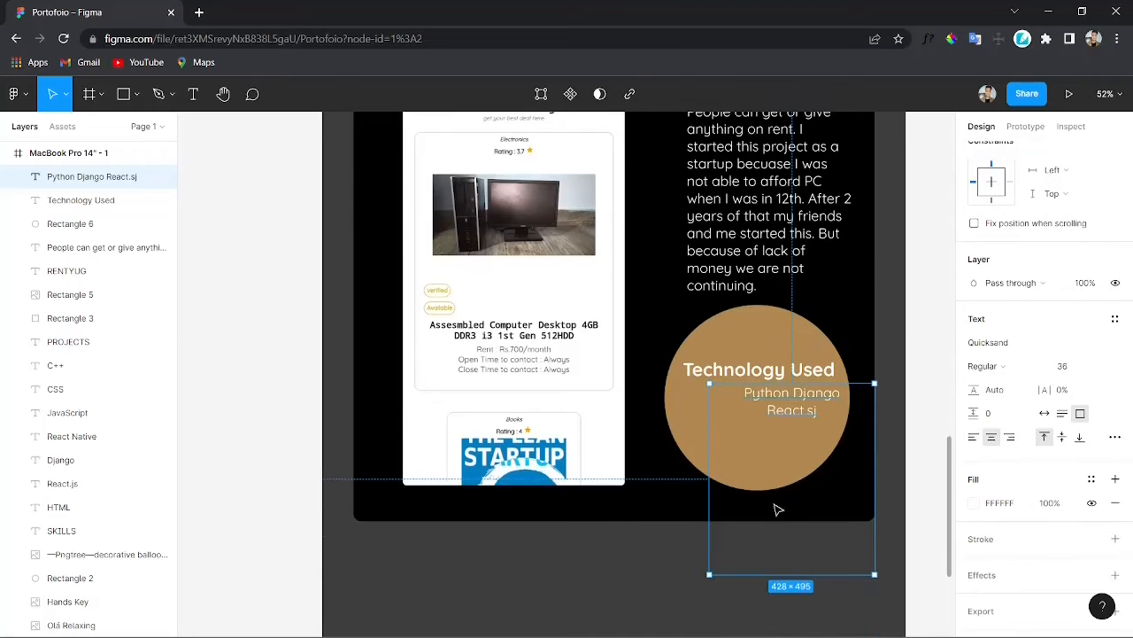
Step: Add Docker and Nginx to the technology list and shrink its box to about 259 × 186 inside the circle
left_click_drag(800, 576, 793, 450)
left_click_drag(875, 410, 776, 433)
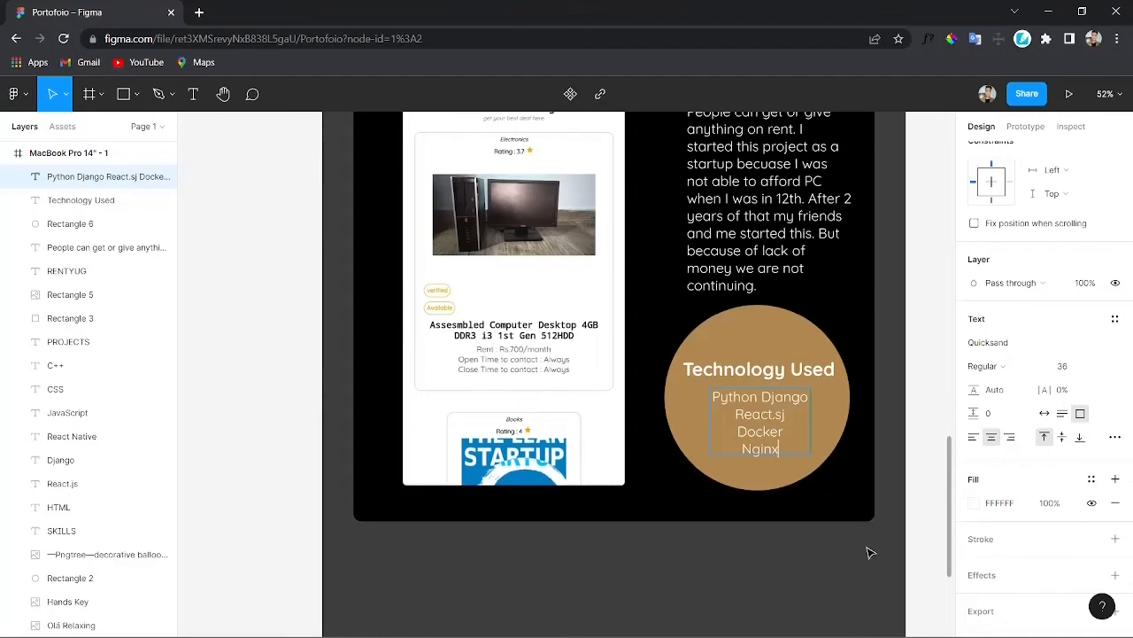
left_click_drag(769, 433, 766, 435)
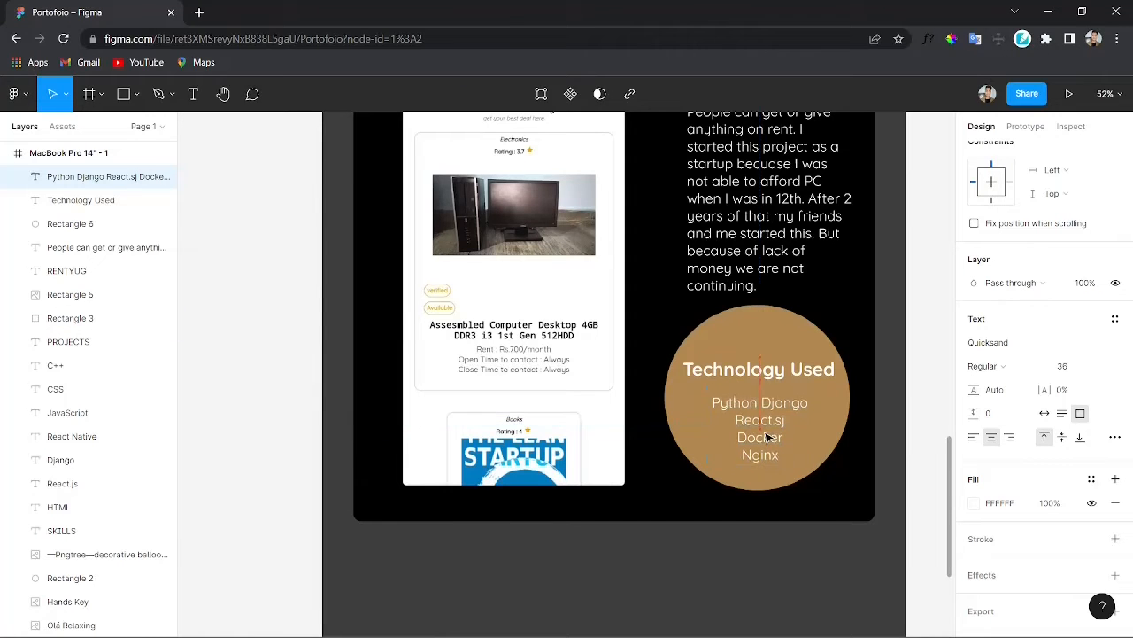
Step: Zoom out to review the whole portfolio page layout
left_click(774, 572)
scroll(754, 551, "down", 2)
scroll(704, 549, "up", 3)
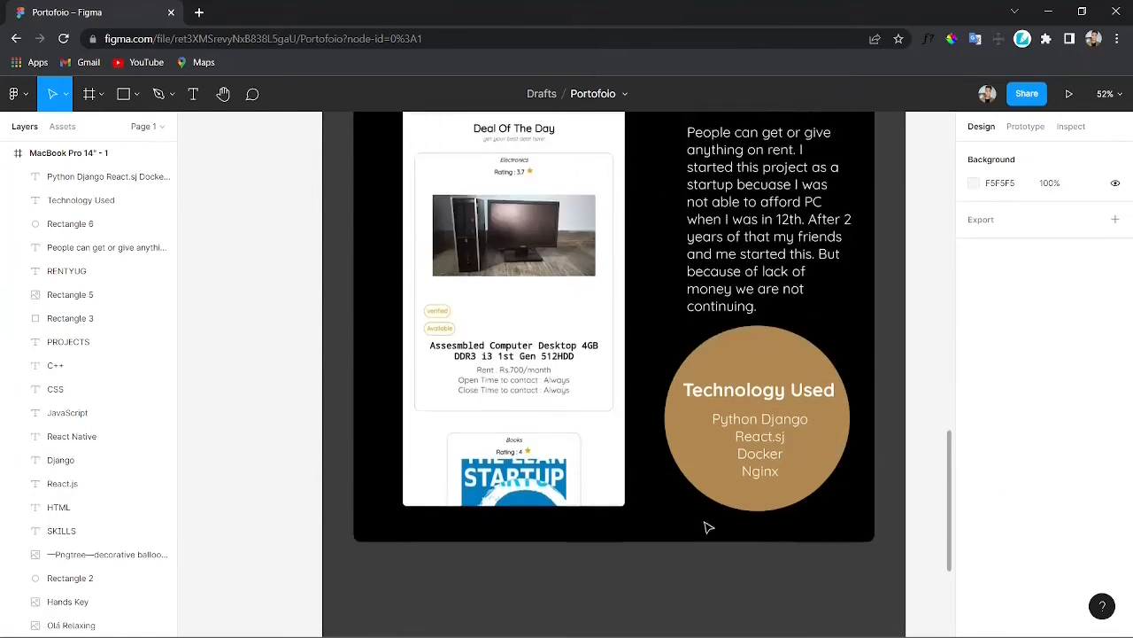
scroll(612, 499, "up", 2)
scroll(625, 488, "down", 5)
scroll(615, 478, "down", 2, "ctrl")
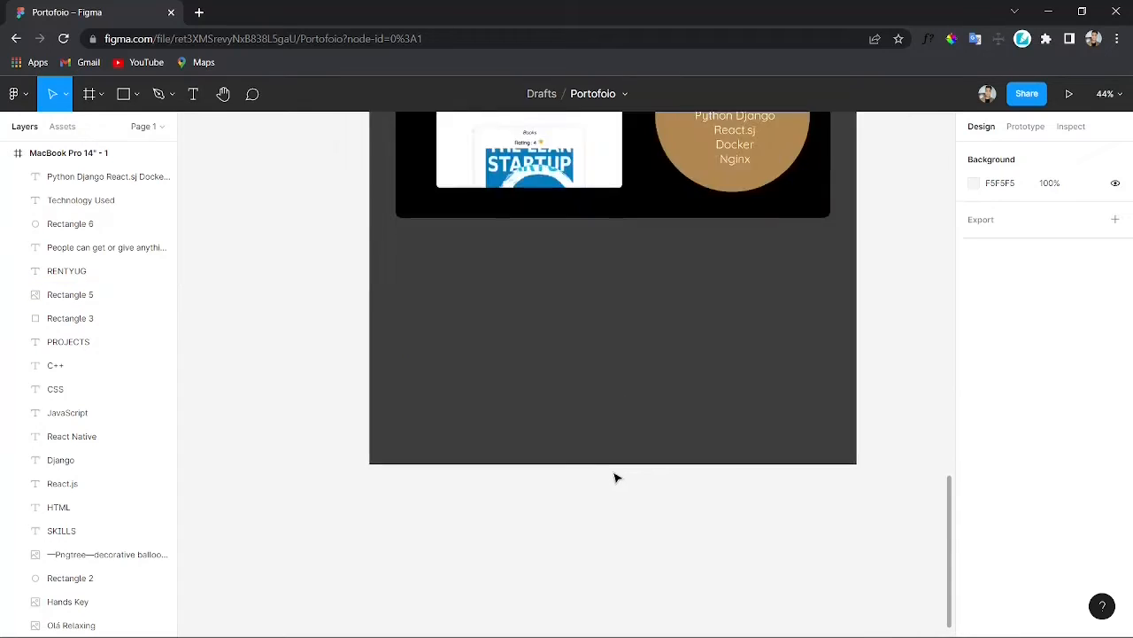
scroll(618, 478, "down", 5, "ctrl")
scroll(625, 431, "up", 4)
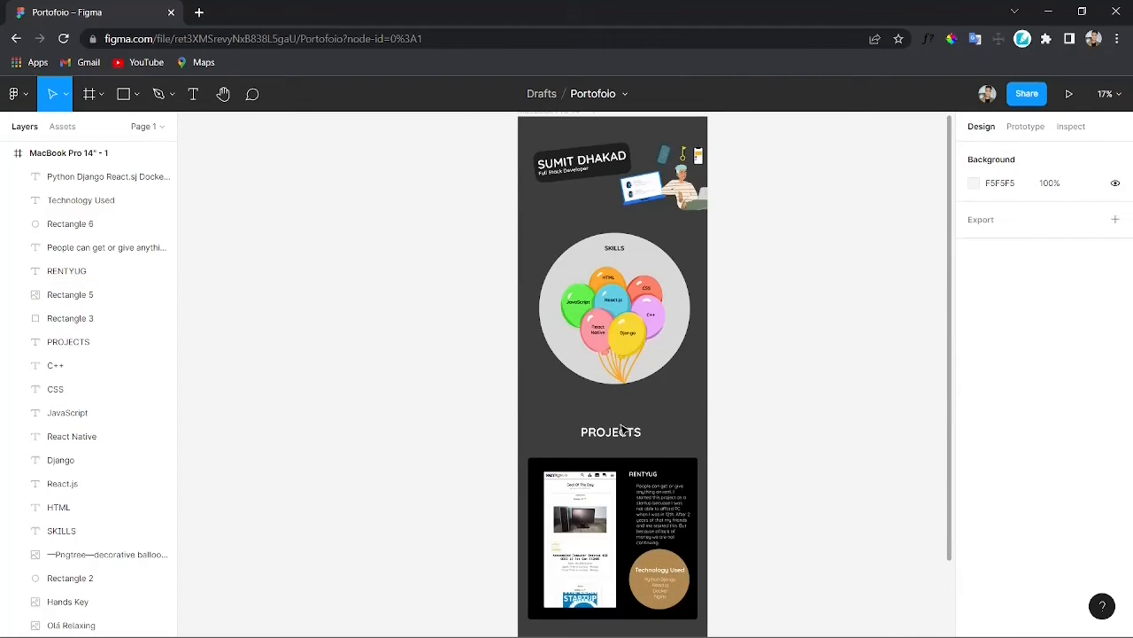
Step: Shrink the RentYug screenshot to about 348 × 655 and move it lower in the card
scroll(620, 431, "down", 3)
scroll(618, 432, "down", 1)
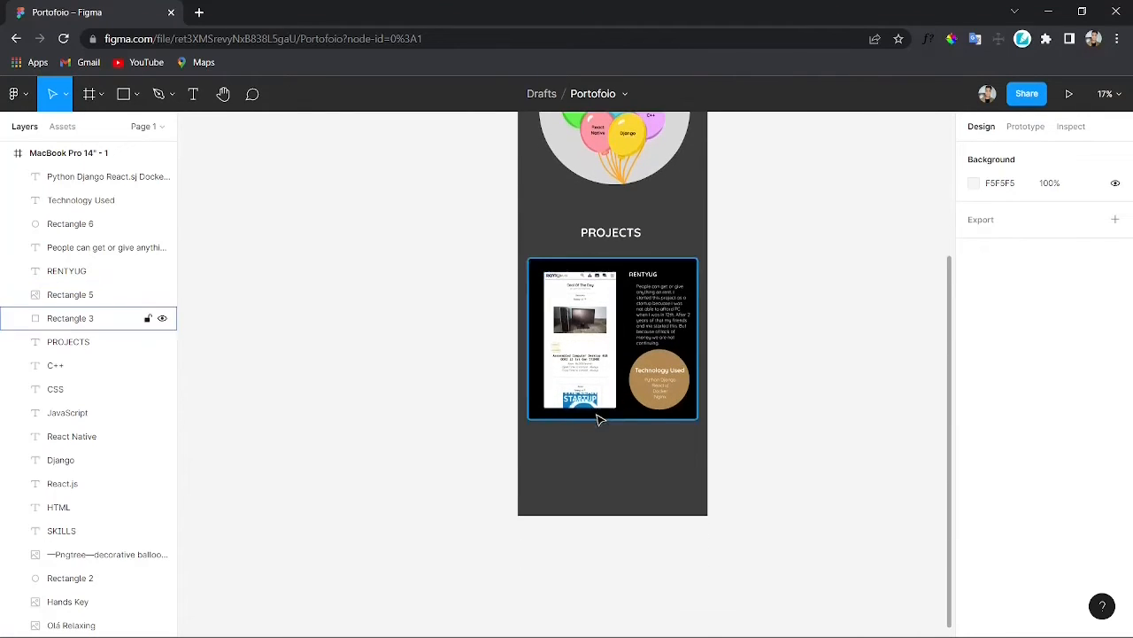
scroll(598, 412, "up", 2)
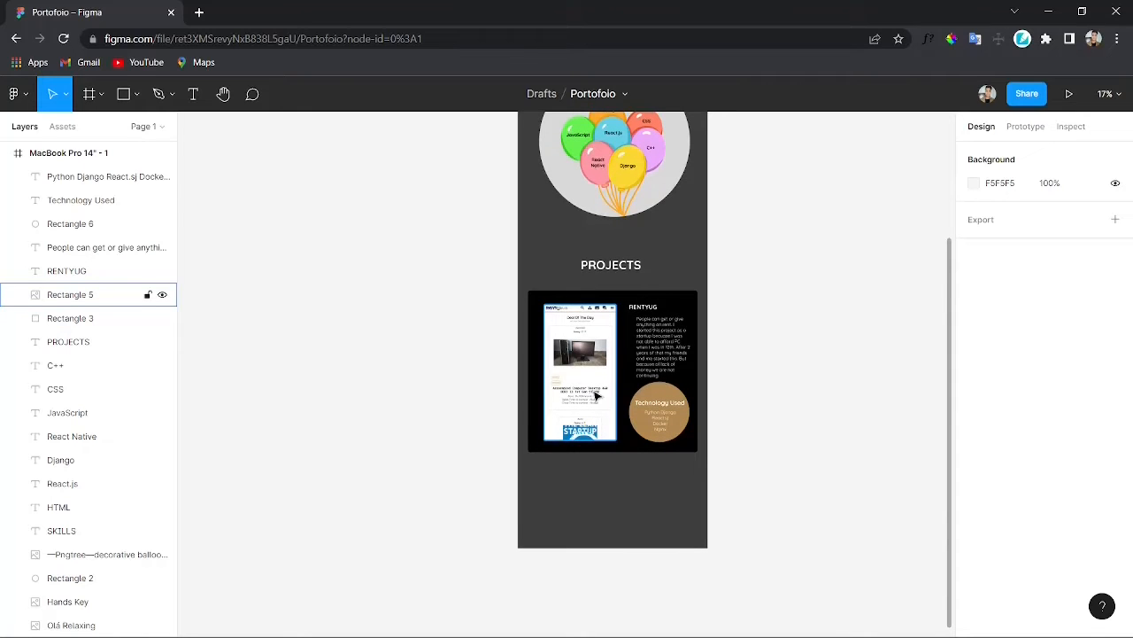
scroll(624, 390, "up", 5, "ctrl")
left_click(475, 404)
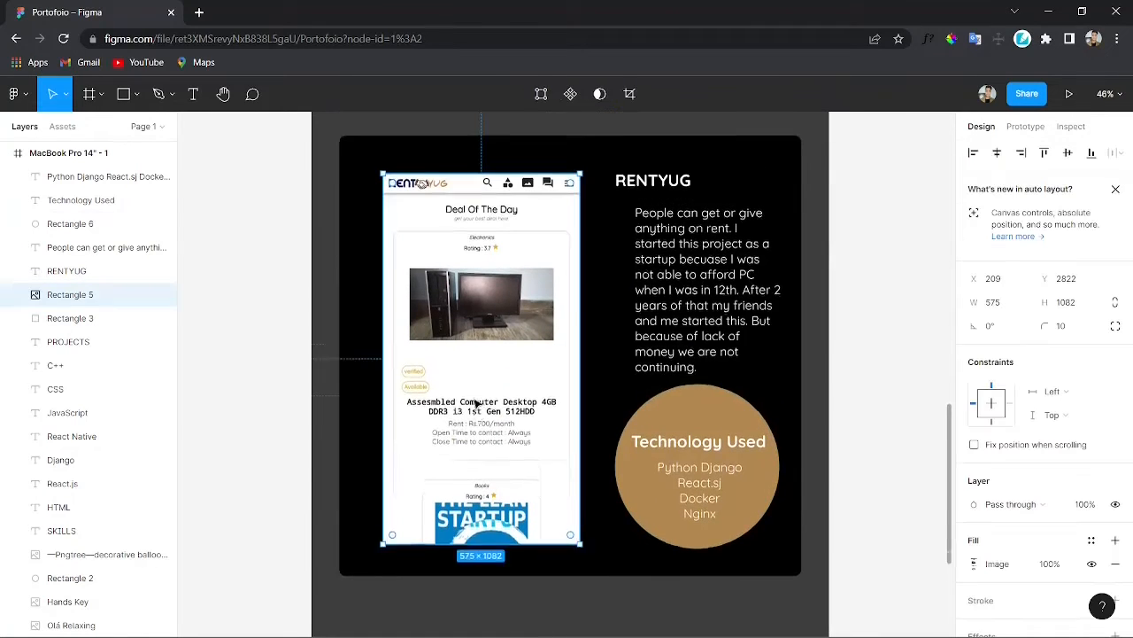
scroll(532, 496, "up", 1)
left_click_drag(579, 583, 503, 454)
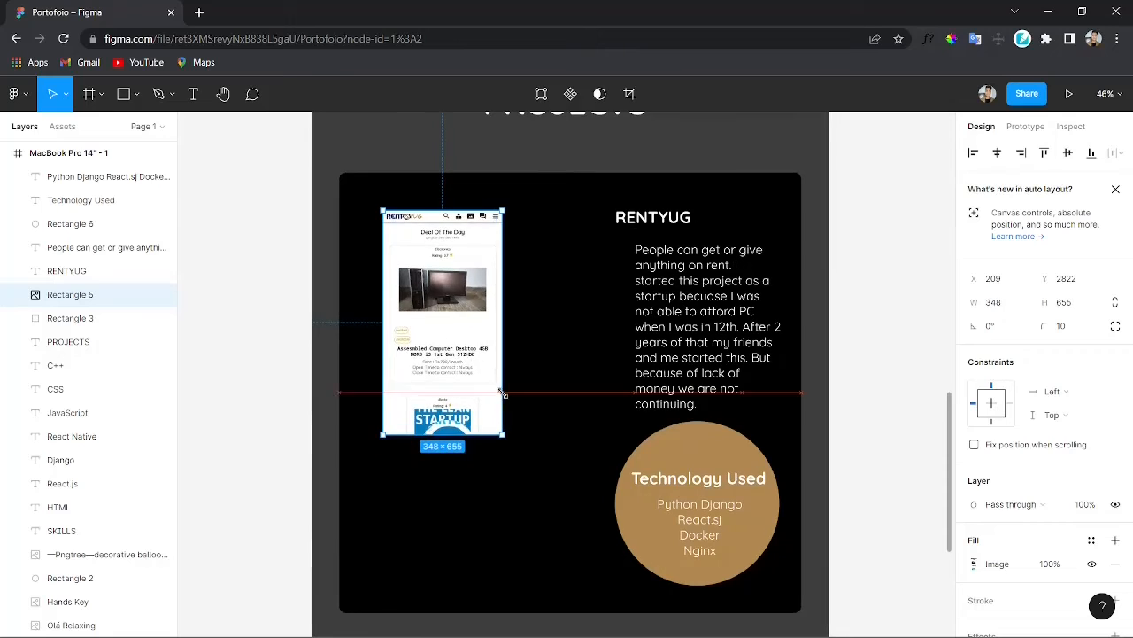
left_click_drag(461, 356, 470, 428)
Step: Widen the description box to about 613 × 341 and reposition it together with the RENTYUG heading above it
left_click(642, 324)
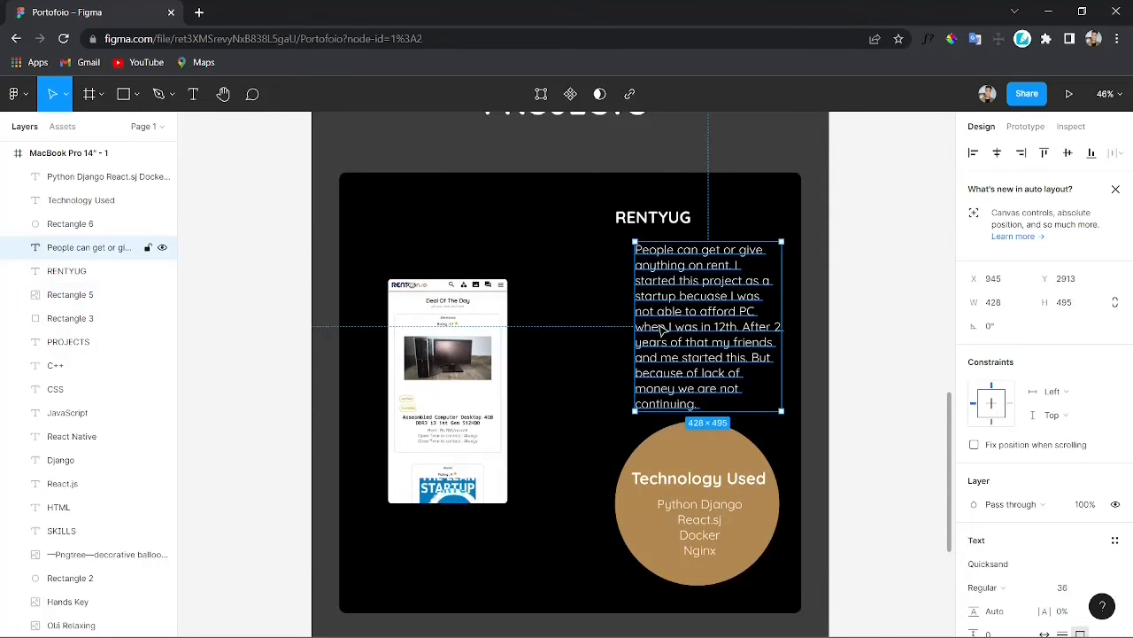
left_click_drag(635, 324, 568, 327)
left_click_drag(689, 411, 690, 358)
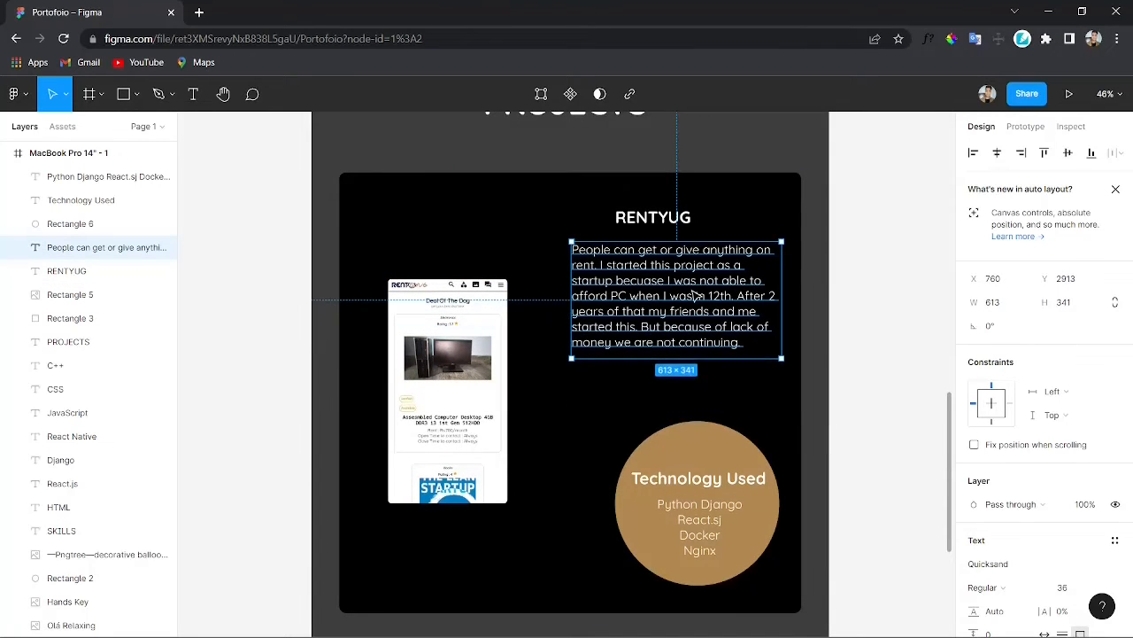
left_click_drag(696, 289, 705, 346)
left_click_drag(667, 220, 613, 289)
left_click(702, 359)
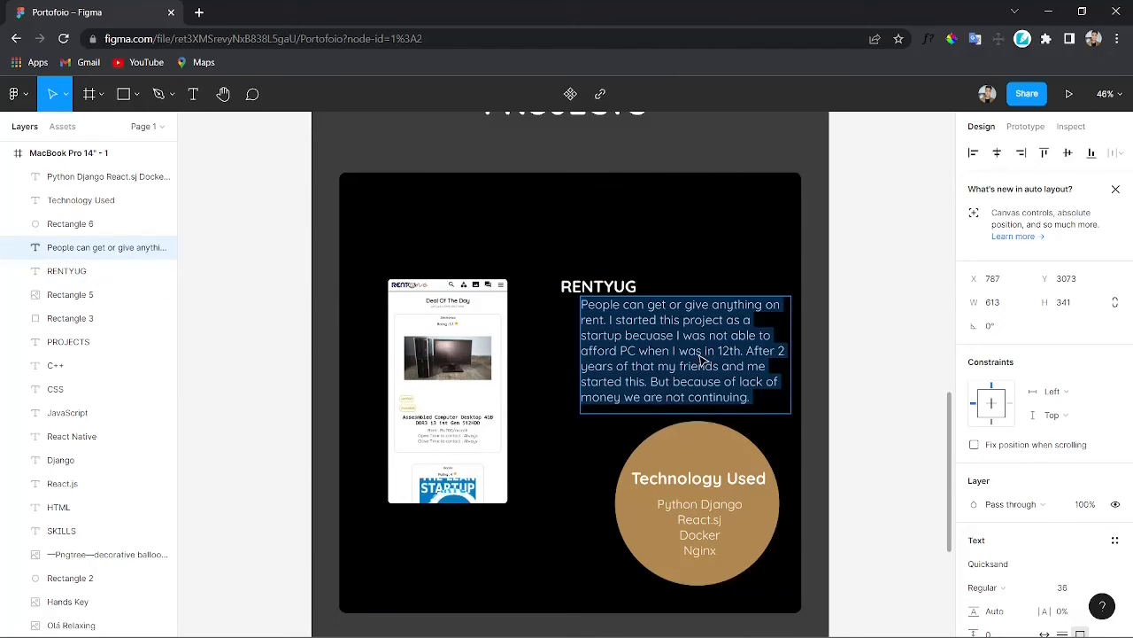
left_click(707, 276)
left_click_drag(695, 340, 701, 352)
Step: Select the technology circle with its heading and list and shift them slightly left
left_click(700, 482)
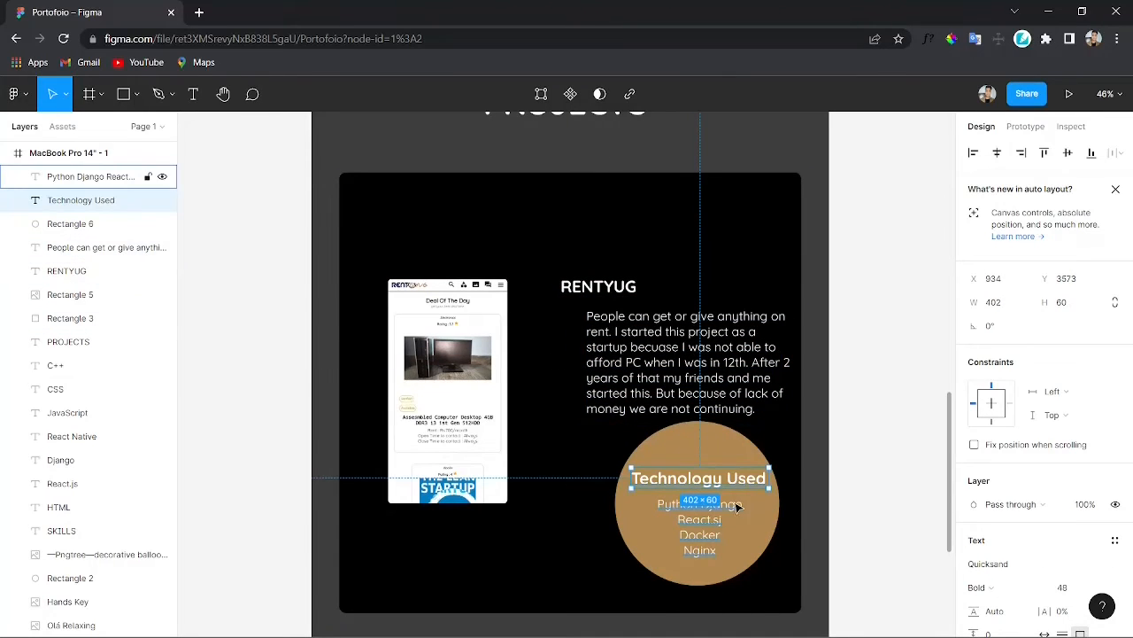
left_click(697, 529)
left_click(712, 458, "shift")
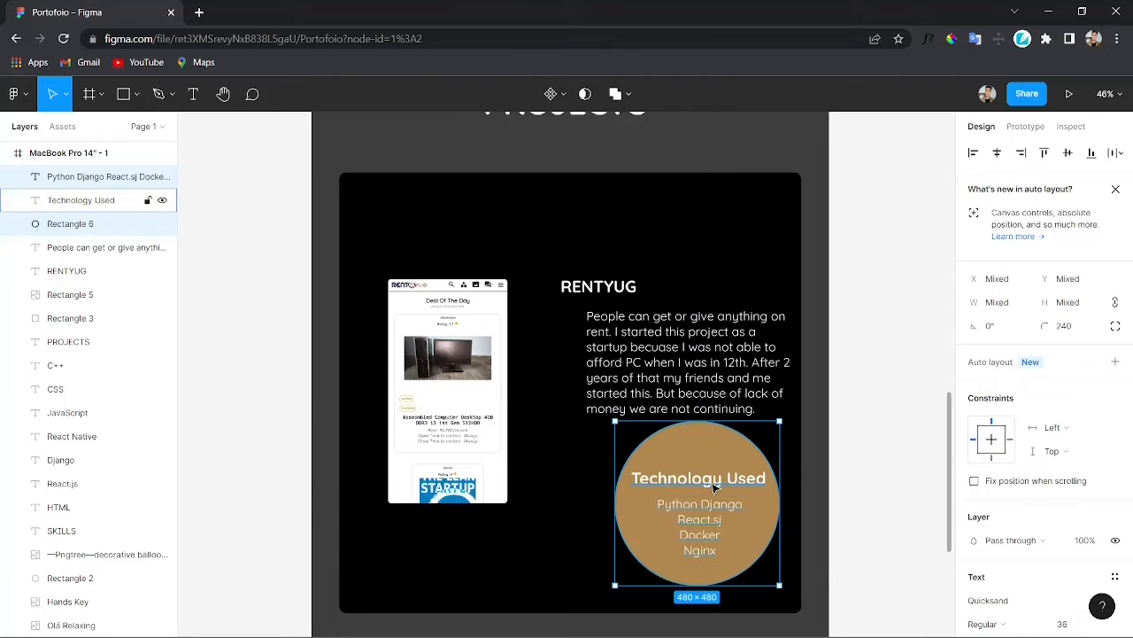
left_click_drag(716, 487, 709, 510)
key("ctrl+z")
left_click(719, 481, "shift")
left_click_drag(718, 460, 697, 459)
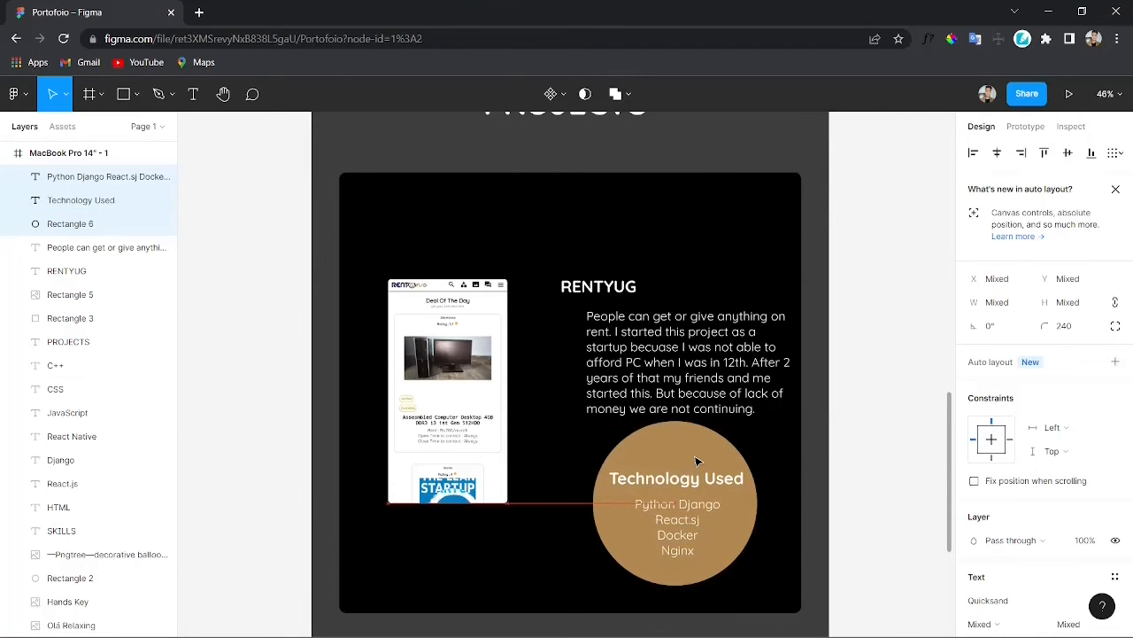
Step: Move the RENTYUG heading and the description higher in the card
left_click_drag(611, 286, 624, 255)
left_click(671, 351)
left_click_drag(671, 351, 670, 331)
left_click(603, 257)
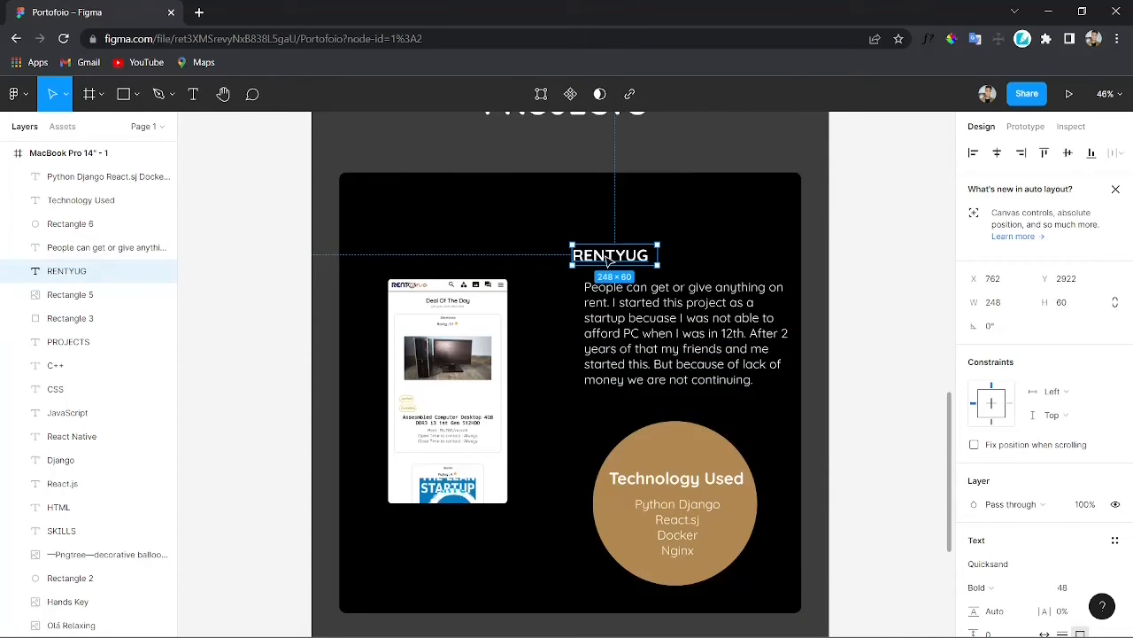
left_click_drag(608, 258, 602, 259)
Step: Move the technology circle group slightly up and left
left_click(688, 469)
left_click(688, 480, "shift")
left_click(690, 514, "shift")
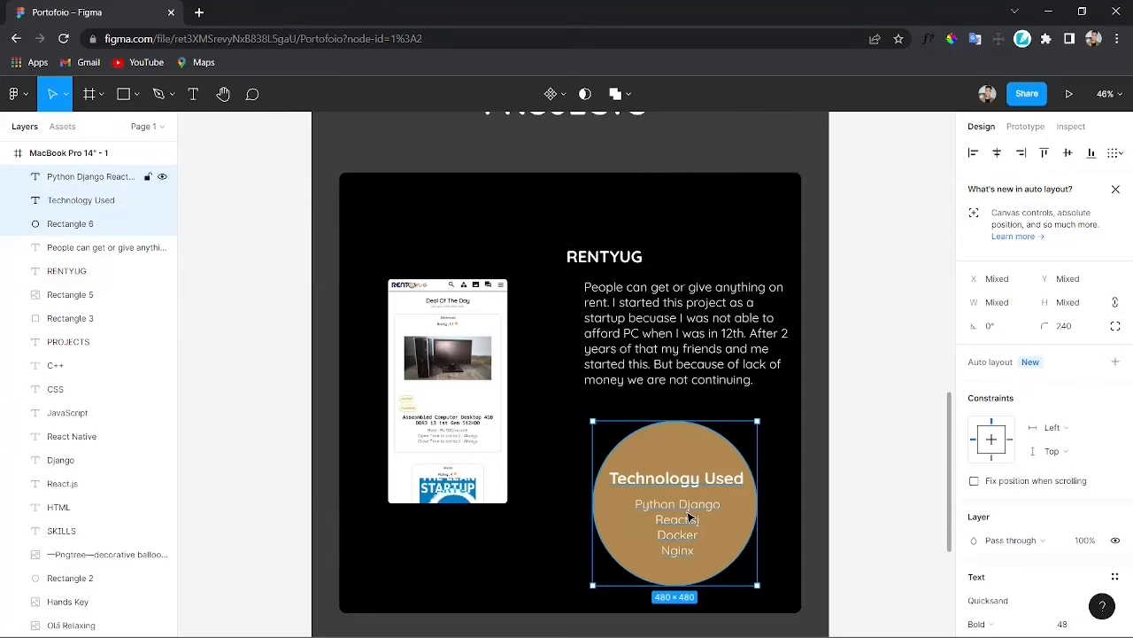
left_click_drag(688, 517, 679, 503)
Step: Enlarge the screenshot to about 502 × 945 and align it on the card's left side
left_click(779, 496)
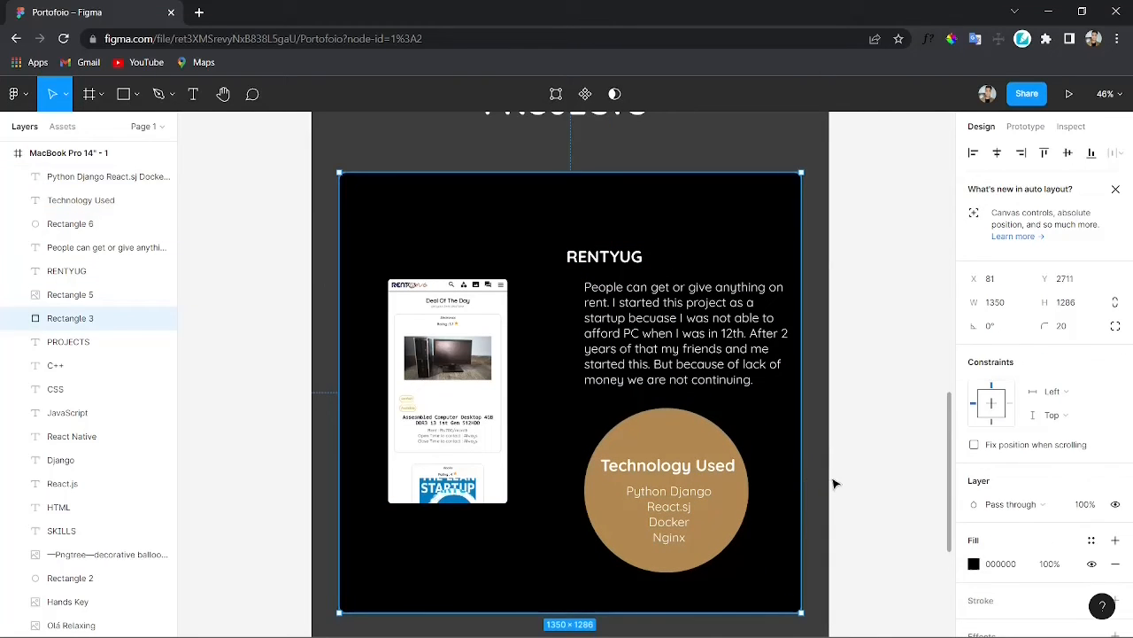
left_click(494, 424)
left_click_drag(508, 503, 546, 574)
left_click_drag(487, 472, 479, 442)
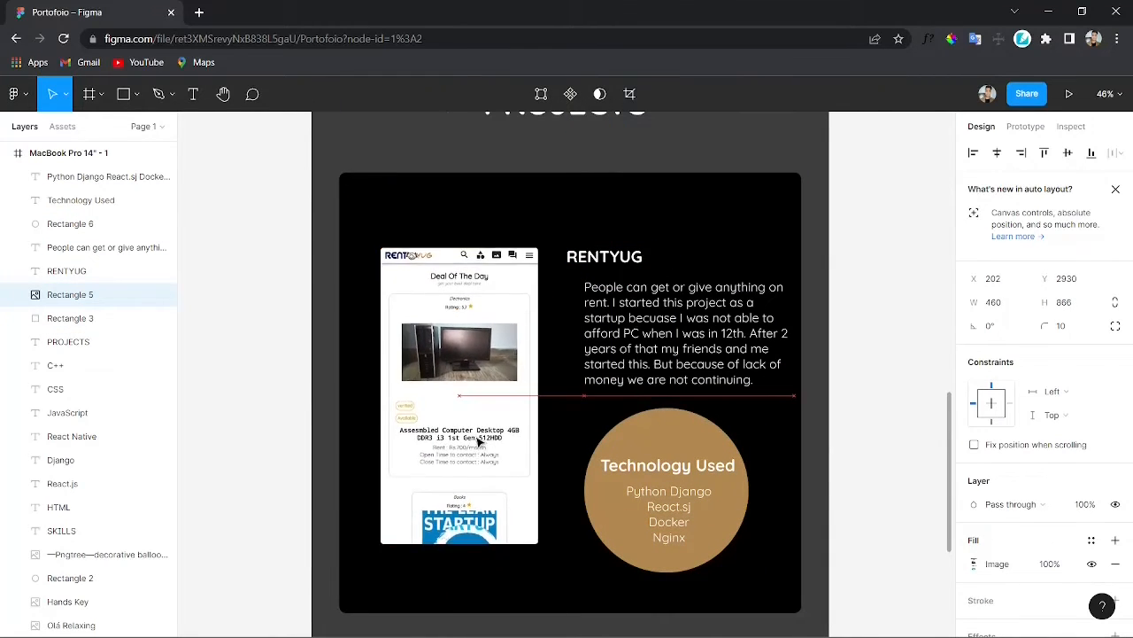
left_click_drag(538, 543, 552, 570)
mouse_move(510, 512)
left_mouse_down()
mouse_move(498, 494)
mouse_move(498, 505)
left_mouse_up()
Step: Trim the black card's top and bottom edges to about 1350 × 1104
left_click(592, 570)
left_click_drag(580, 174, 580, 219)
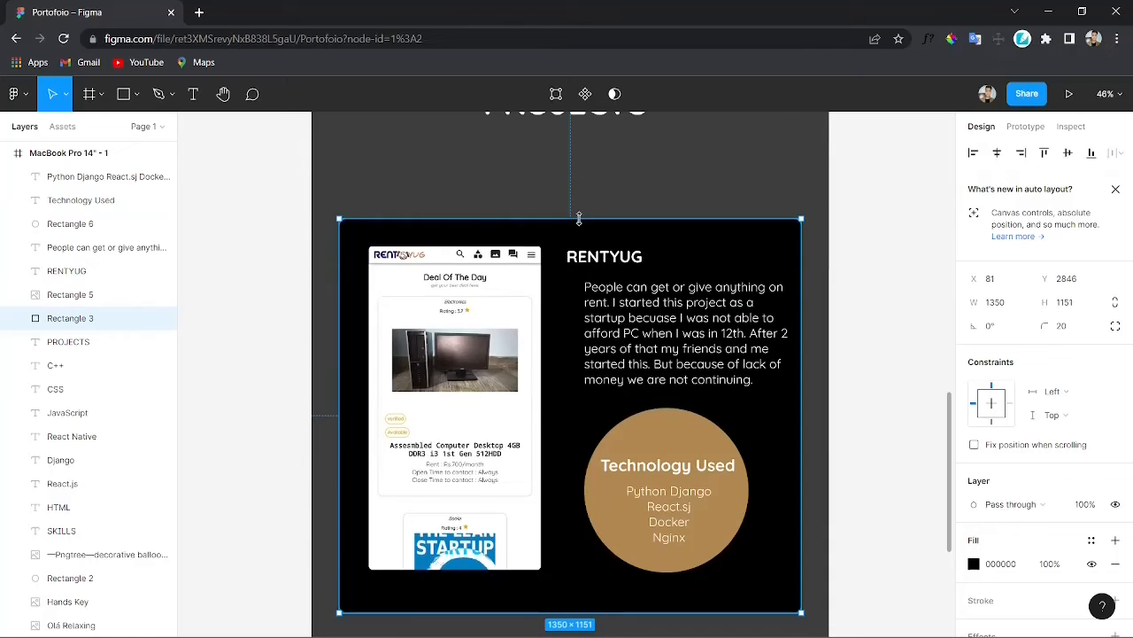
left_click_drag(615, 611, 615, 598)
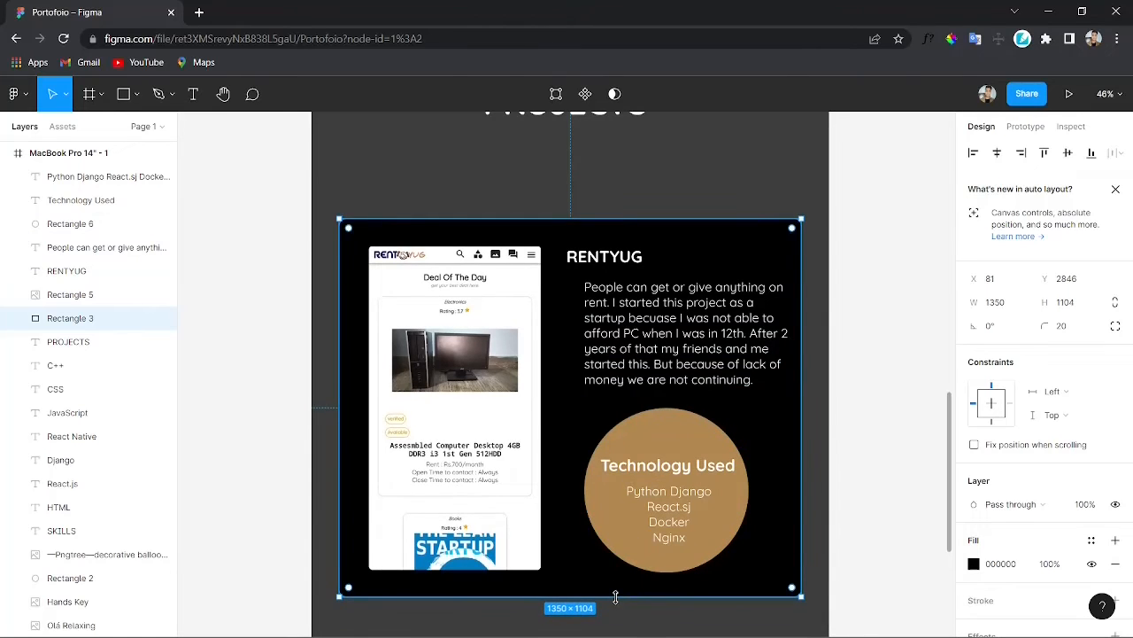
left_click_drag(584, 536, 580, 536)
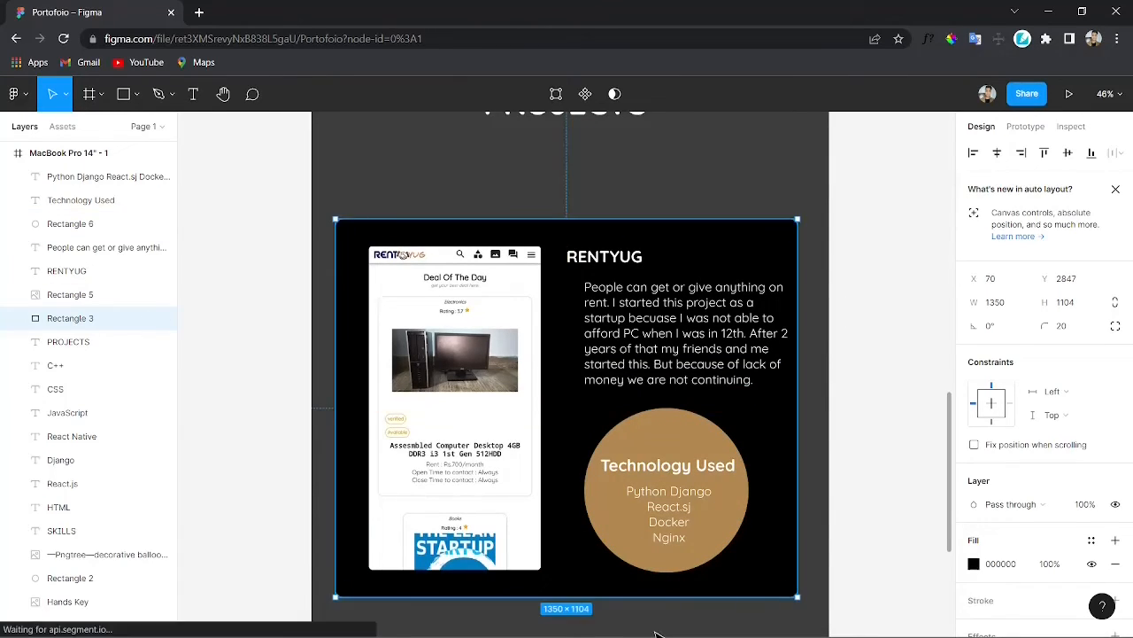
left_click(653, 601)
Step: Zoom in and out to inspect the finished project card on the page
scroll(670, 491, "down", 3)
scroll(662, 493, "up", 3)
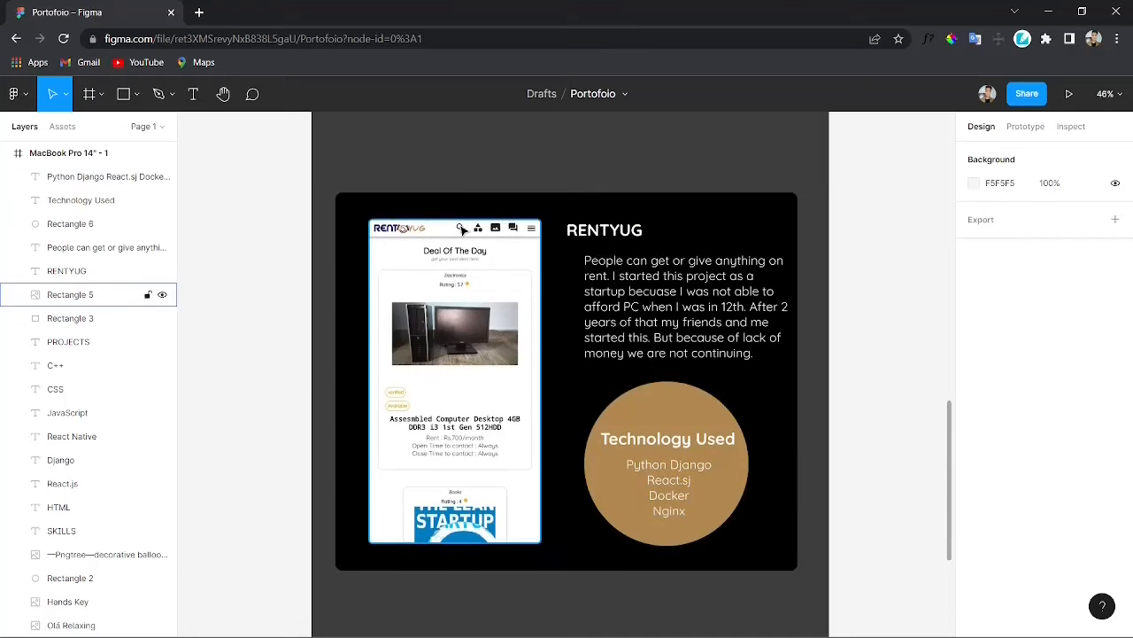
scroll(404, 370, "down", 3)
scroll(700, 463, "up", 2)
scroll(701, 463, "down", 2)
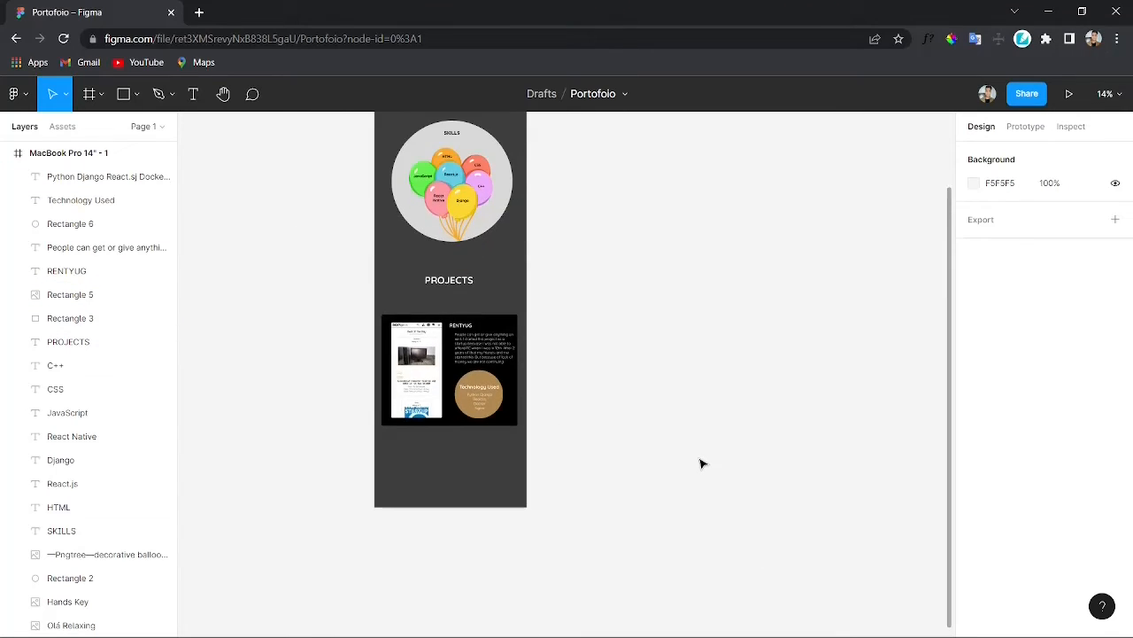
scroll(700, 463, "up", 2)
scroll(700, 463, "down", 2)
scroll(327, 415, "up", 3)
scroll(398, 456, "left", 3)
scroll(576, 474, "up", 2)
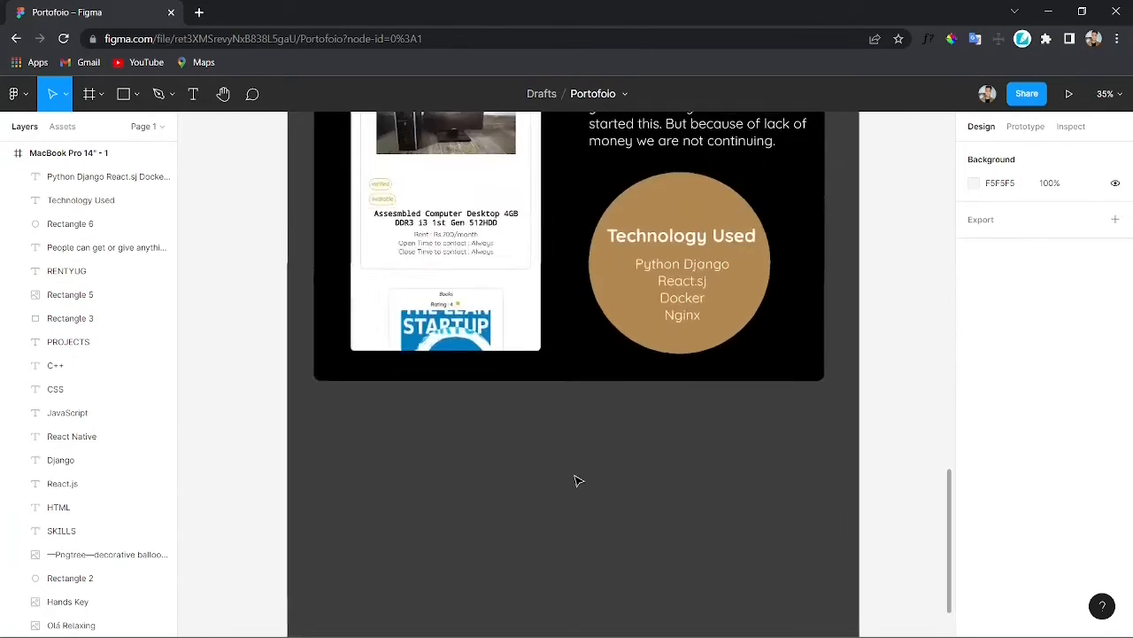
scroll(576, 474, "down", 5)
Step: Lengthen the page frame by extending its bottom edge downward
left_click_drag(383, 319, 832, 466)
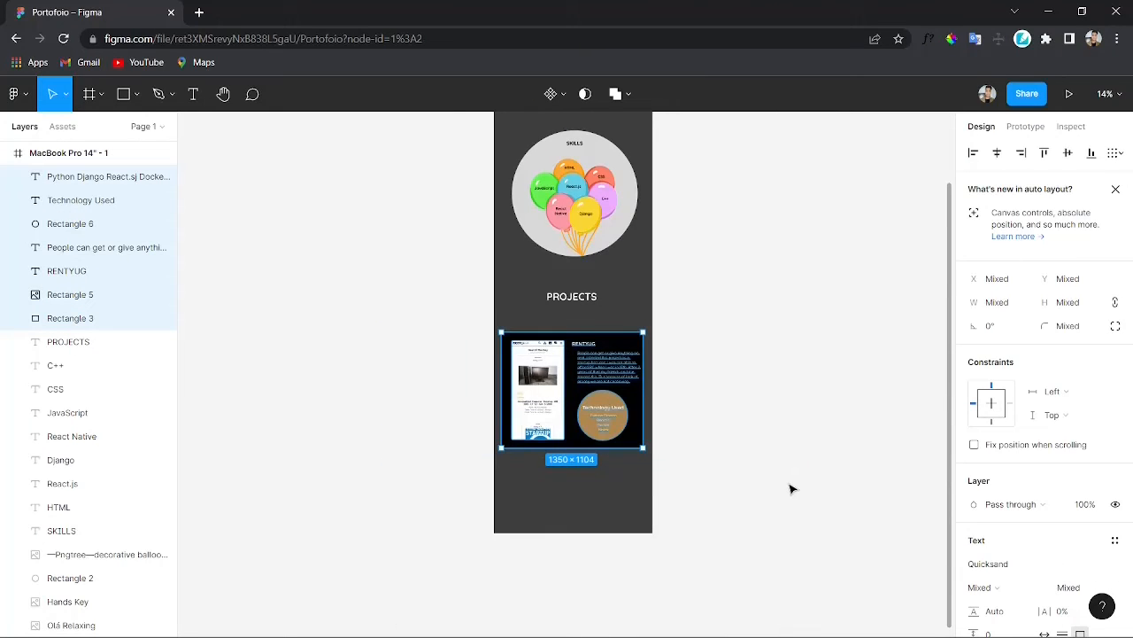
scroll(790, 489, "up", 5)
left_click(560, 494)
scroll(643, 458, "down", 6)
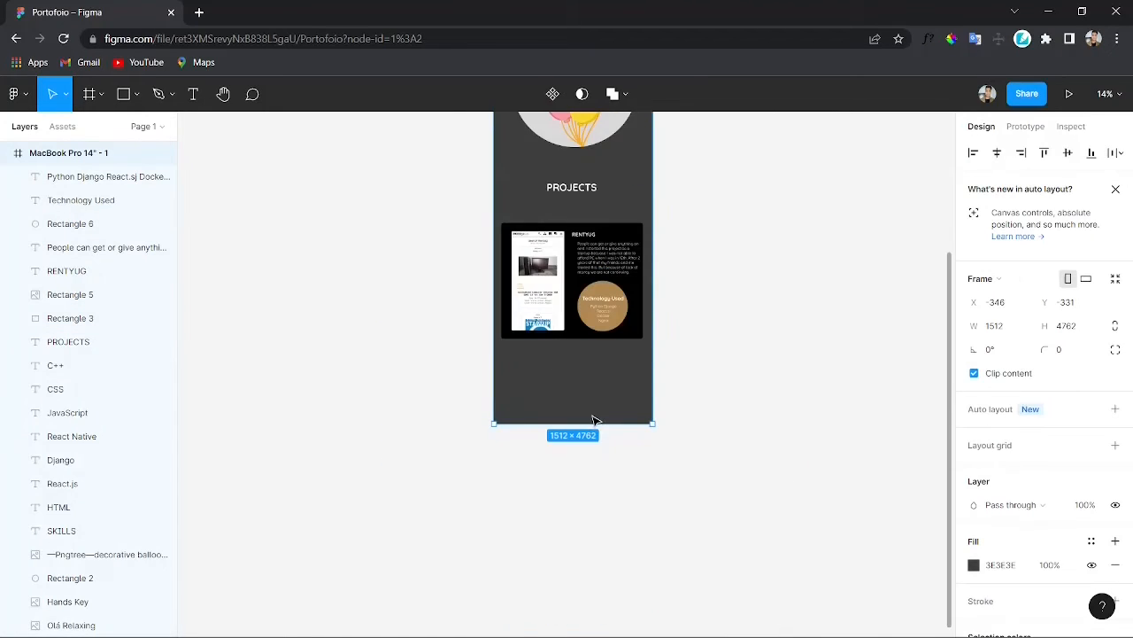
left_click_drag(595, 422, 609, 634)
Step: Duplicate the entire RentYug card and place the copy below the original
scroll(771, 354, "up", 3)
left_click(417, 316)
left_click_drag(378, 283, 687, 413)
key("ctrl+d")
left_click_drag(585, 378, 585, 500)
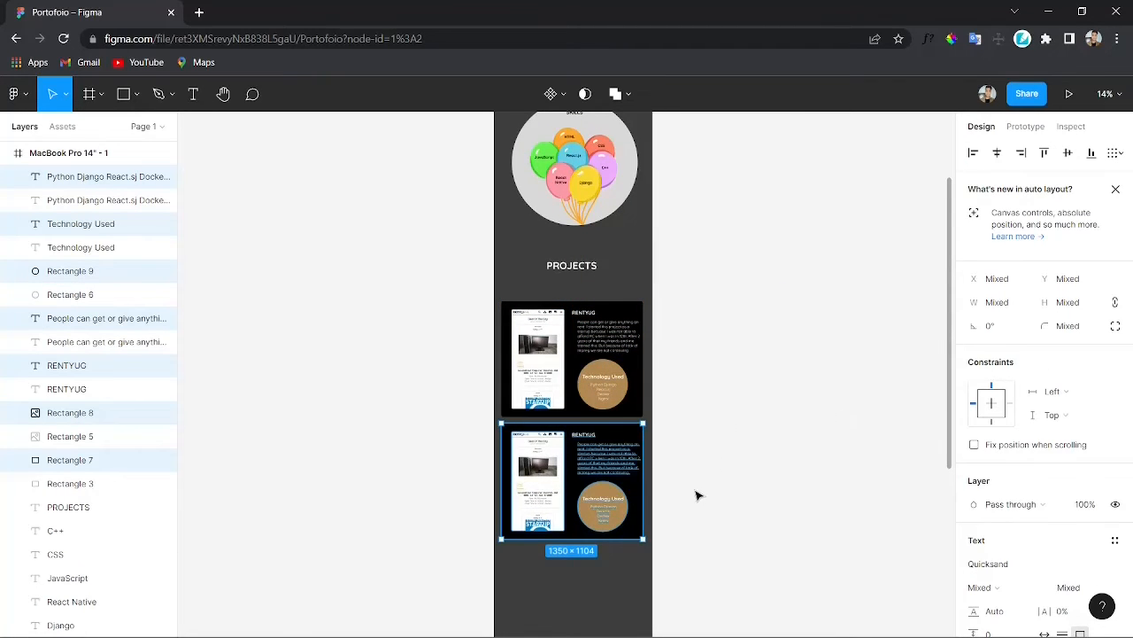
Step: Move the copy's screenshot aside and shift its heading, description and technology circle to the card's left side
scroll(697, 496, "up", 3)
scroll(699, 494, "down", 2)
scroll(582, 481, "up", 10)
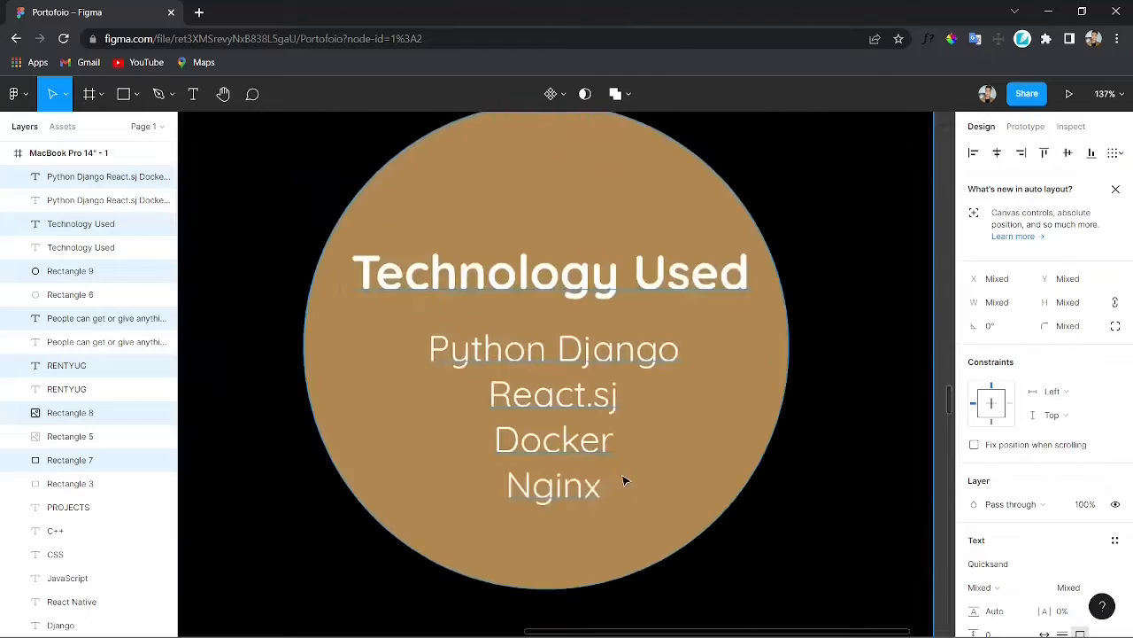
scroll(623, 481, "down", 6)
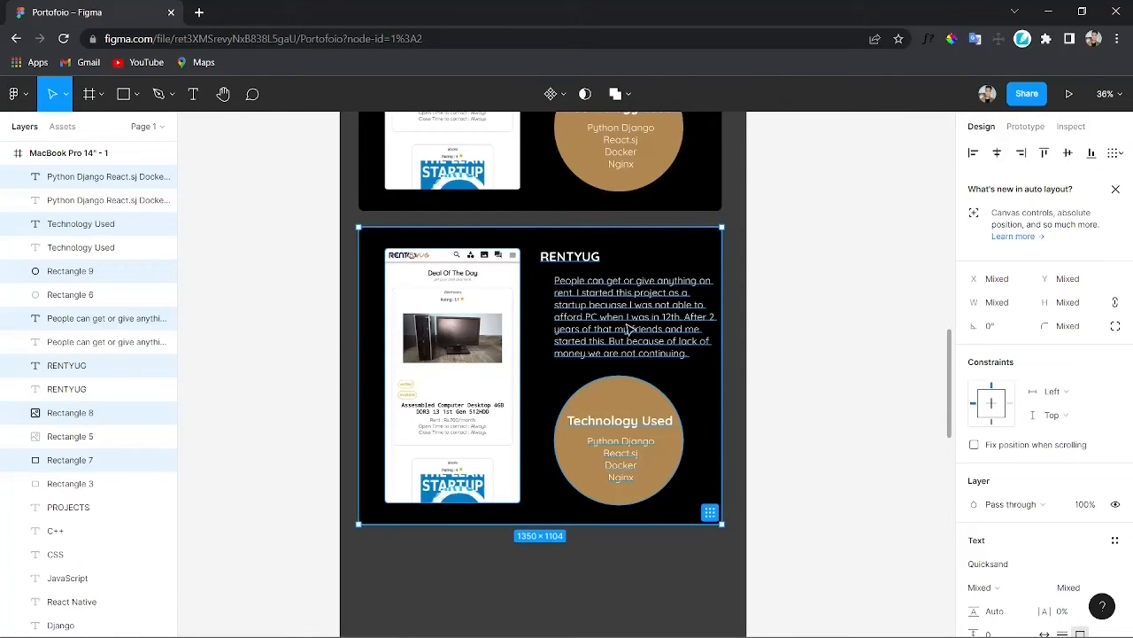
left_click_drag(476, 373, 855, 383)
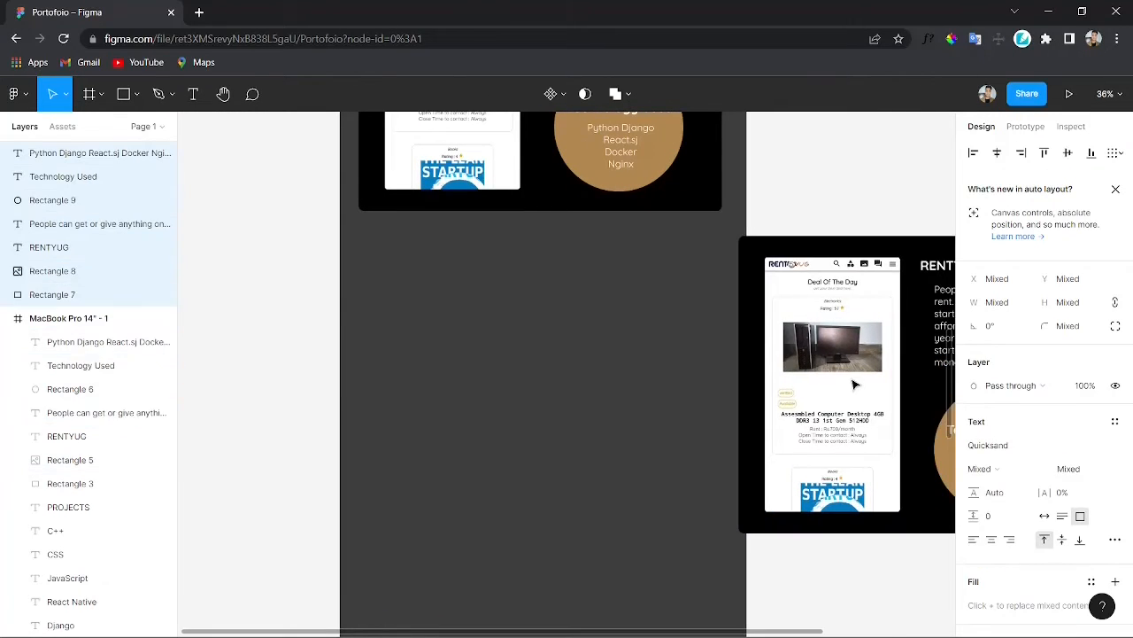
key("ctrl+z")
left_click(855, 383)
left_click(425, 382)
left_click_drag(425, 381, 814, 395)
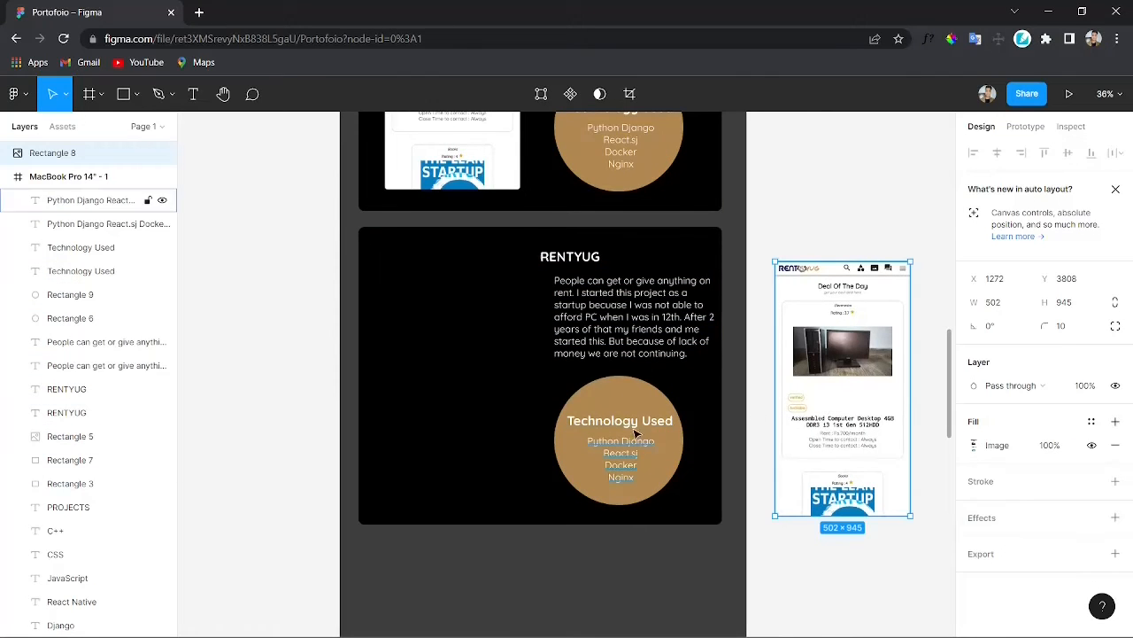
left_click(569, 258)
left_click(636, 318, "shift")
left_click(618, 441, "shift")
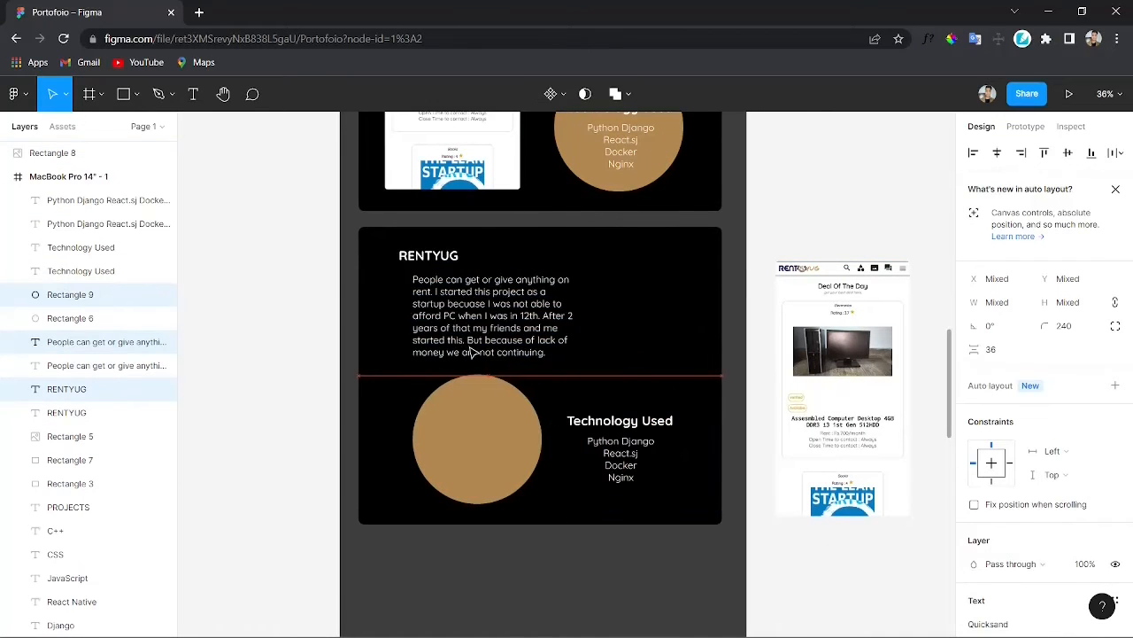
left_click_drag(611, 427, 459, 382)
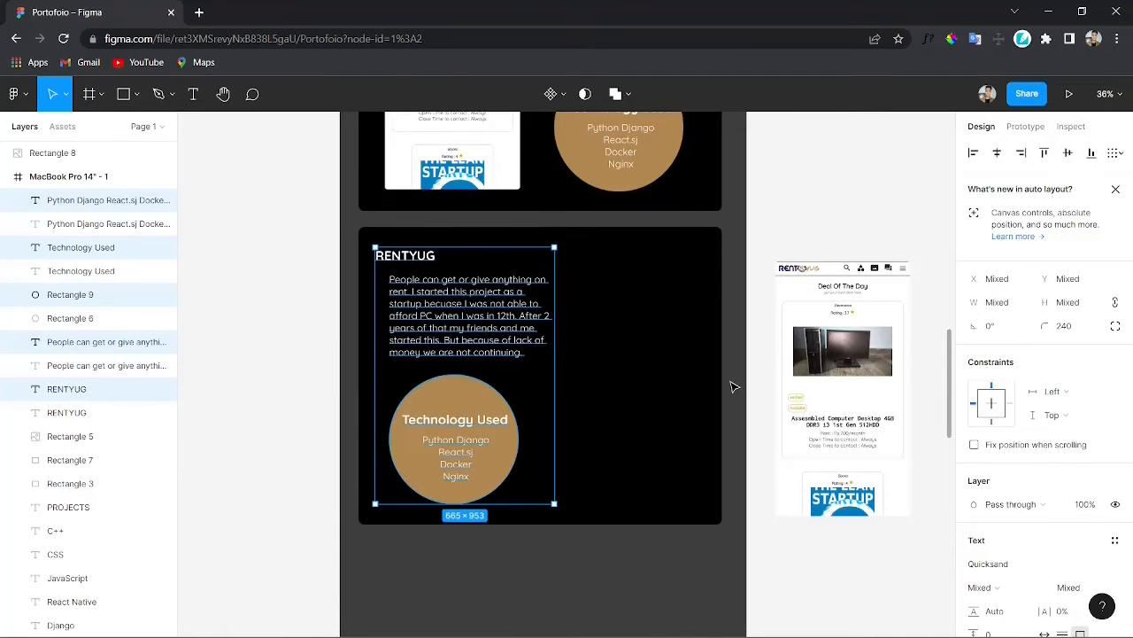
Step: Place the screenshot on the right side of the duplicated card
left_click(851, 387)
left_click_drag(851, 387, 643, 387)
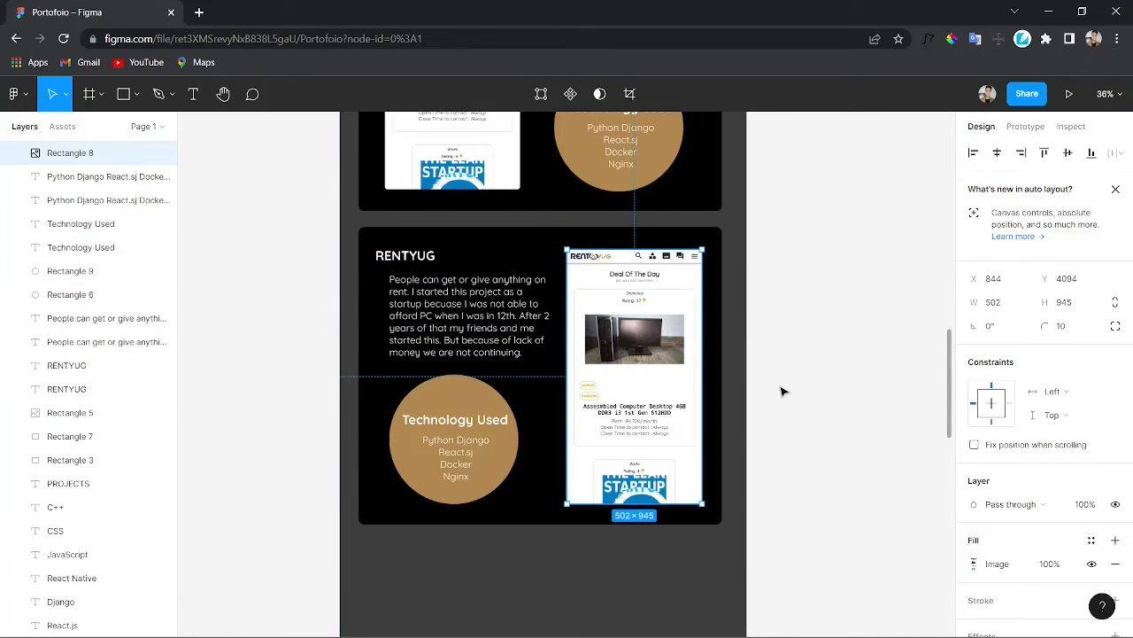
left_click(796, 394)
Step: Rename the duplicated card's heading to UnknownChats
scroll(842, 408, "right", 2)
scroll(797, 416, "down", 3)
scroll(716, 418, "down", 2)
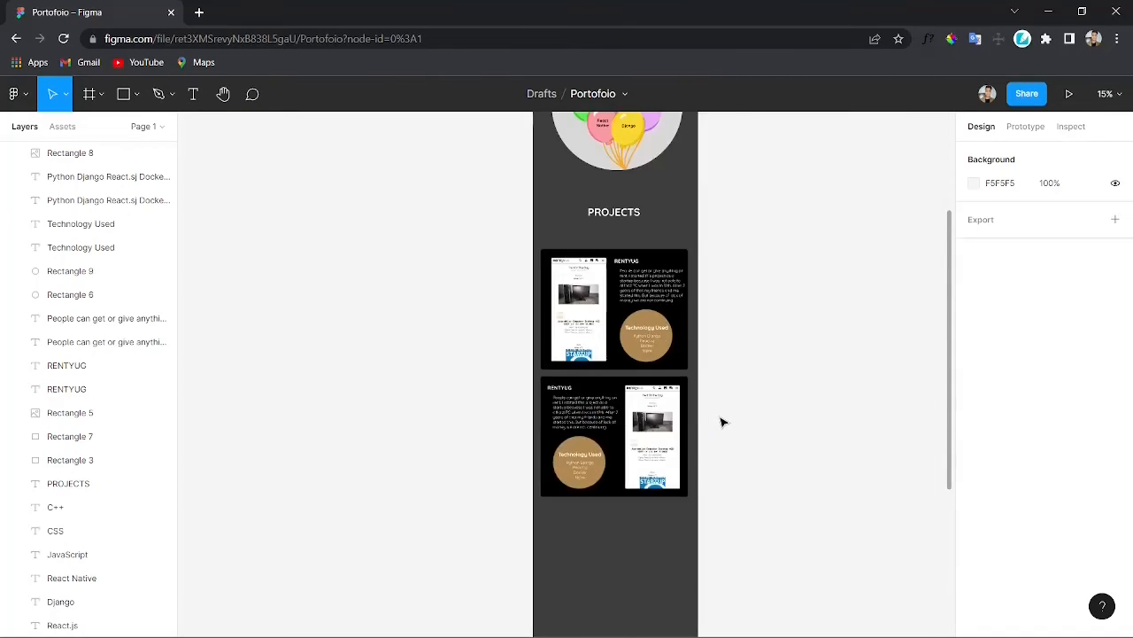
scroll(724, 423, "up", 4)
scroll(723, 422, "right", 2)
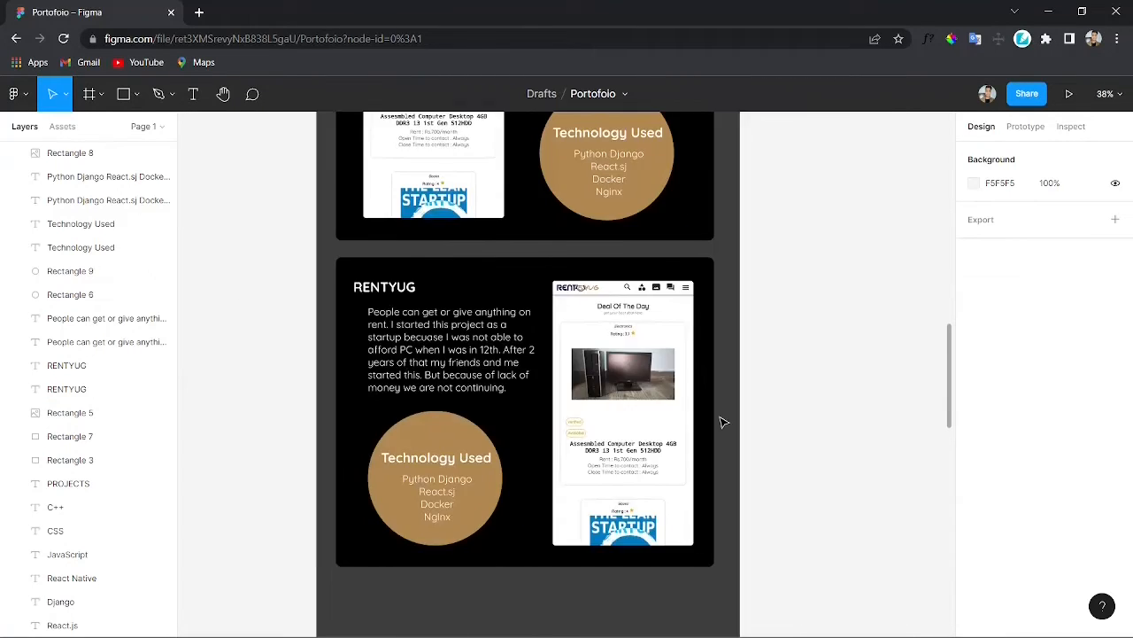
double_click(409, 296)
type("UnknownChats")
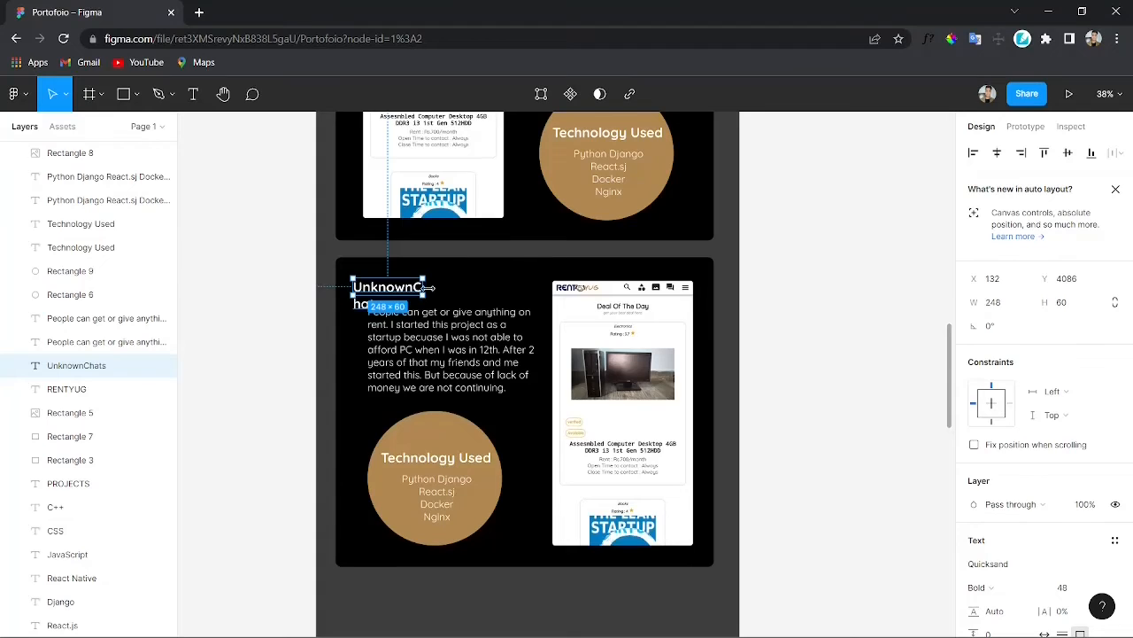
Step: Replace the copy's description with pasted text about a mobile app that helps people take decisions faster
left_click(402, 385)
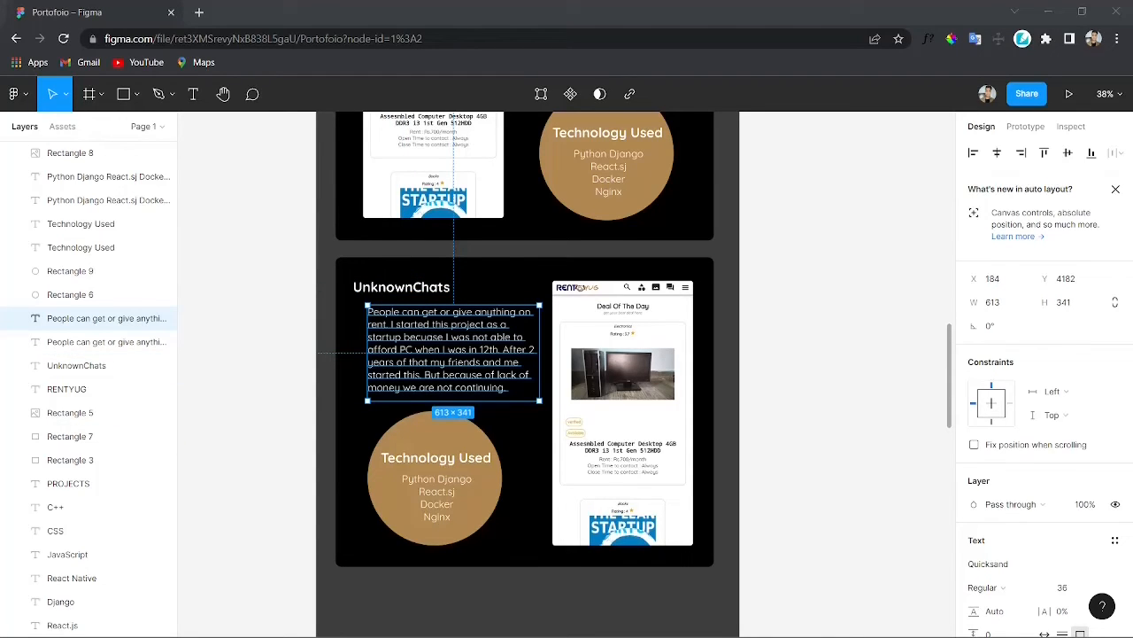
key("Return")
type("A mobile app that helps people to take their decisions faster. People can ask about big decisions and get suggestions from the people who have already taken that kind of decision.")
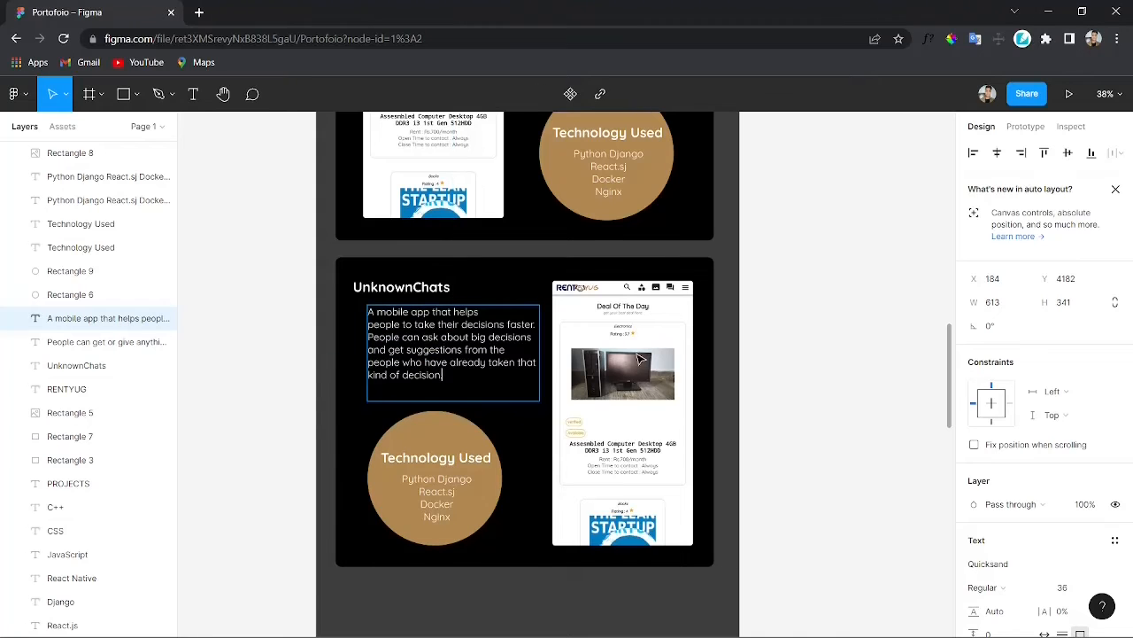
Step: Set the UnknownChats card's technology circle fill to white
left_click(769, 363)
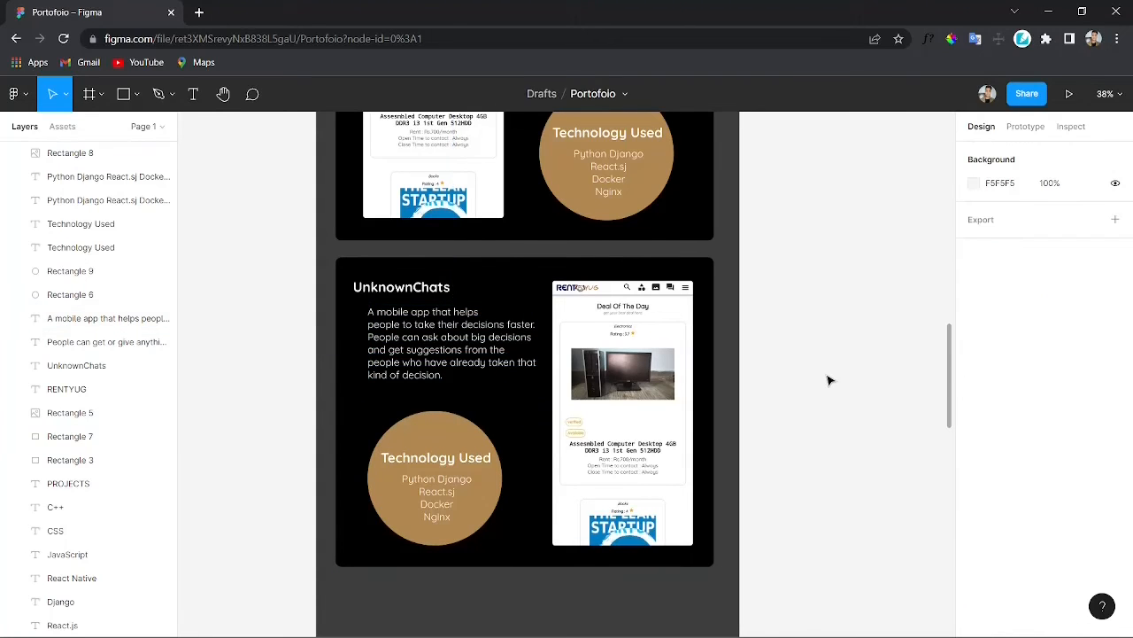
left_click(432, 445)
left_click(974, 472)
left_click(799, 472)
left_click(884, 183)
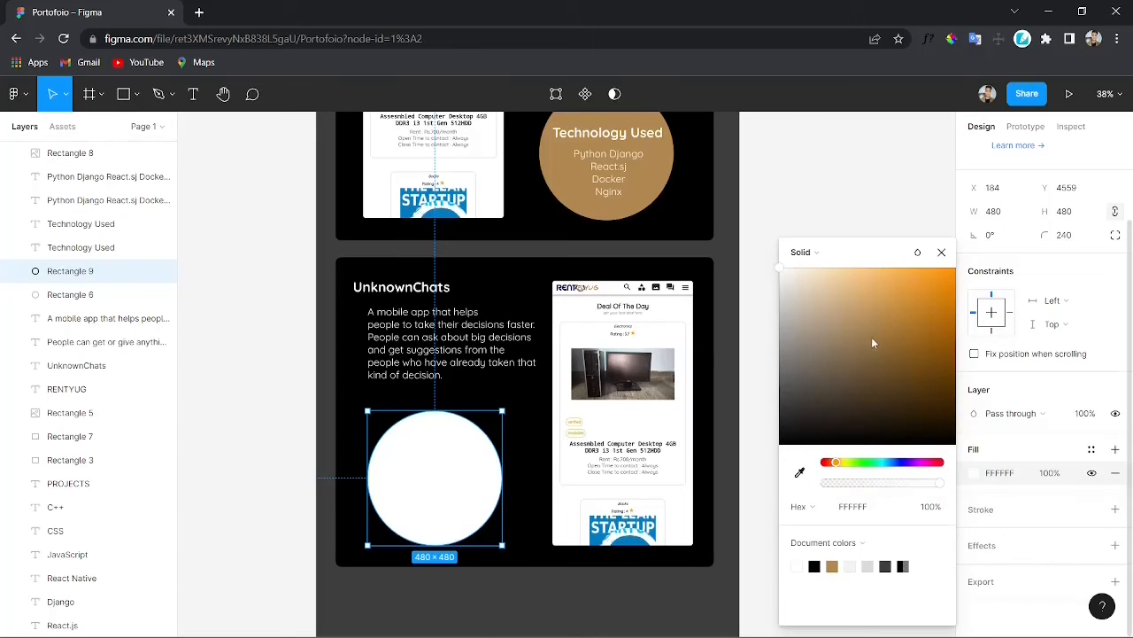
left_click(941, 252)
left_click(721, 463)
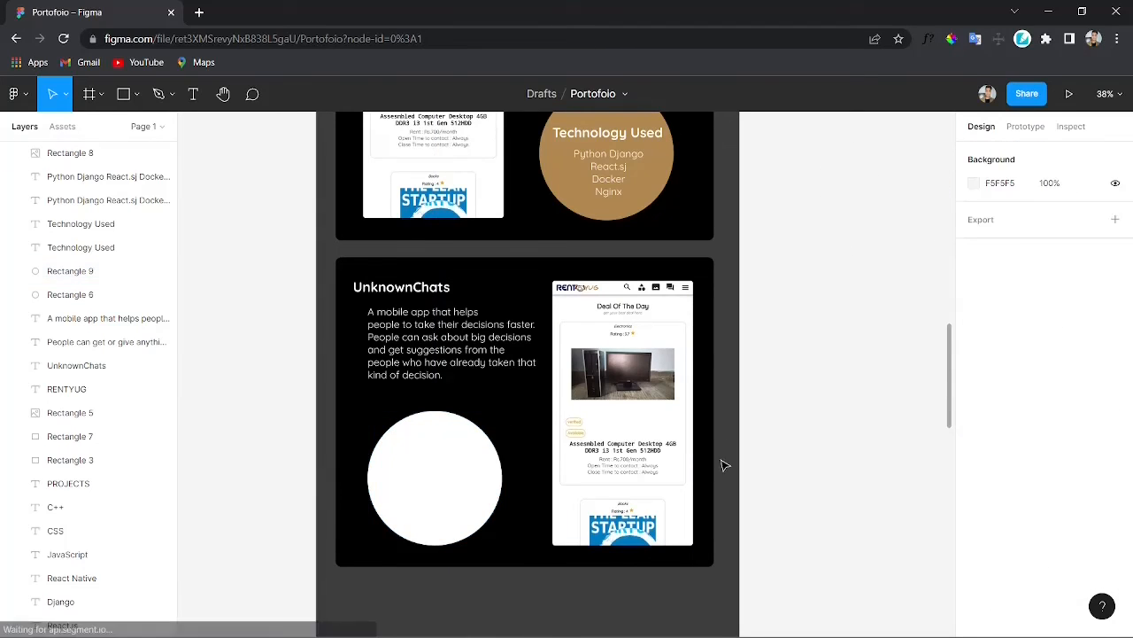
Step: Set the circle's Technology Used heading colour to grey 777777
left_click(425, 463)
scroll(990, 527, "down", 3)
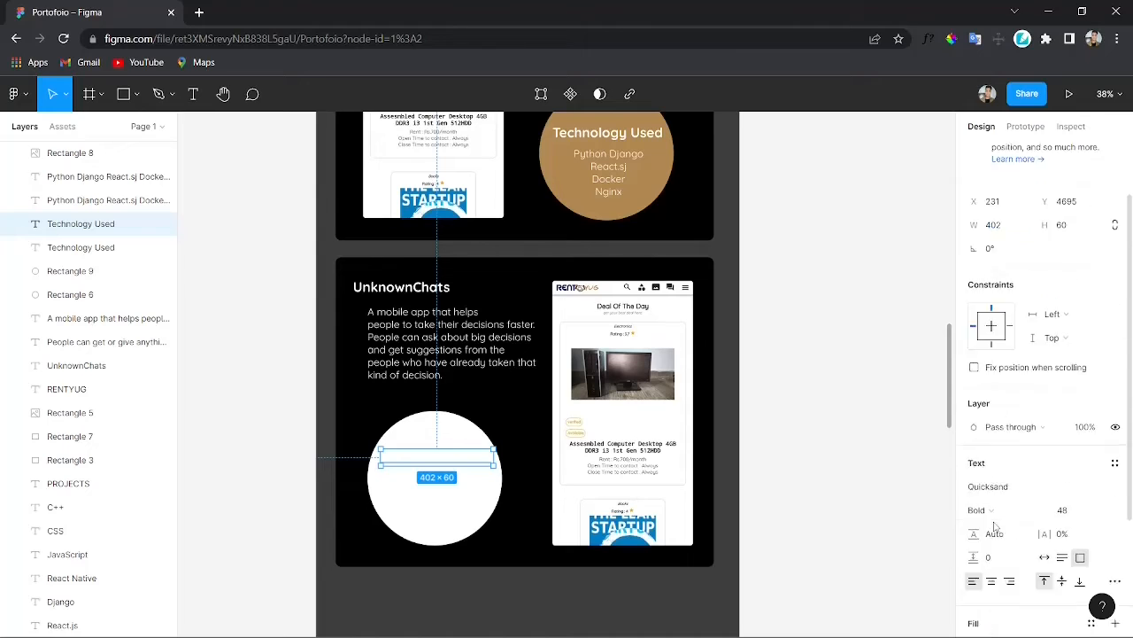
scroll(987, 512, "up", 3)
scroll(987, 509, "down", 5)
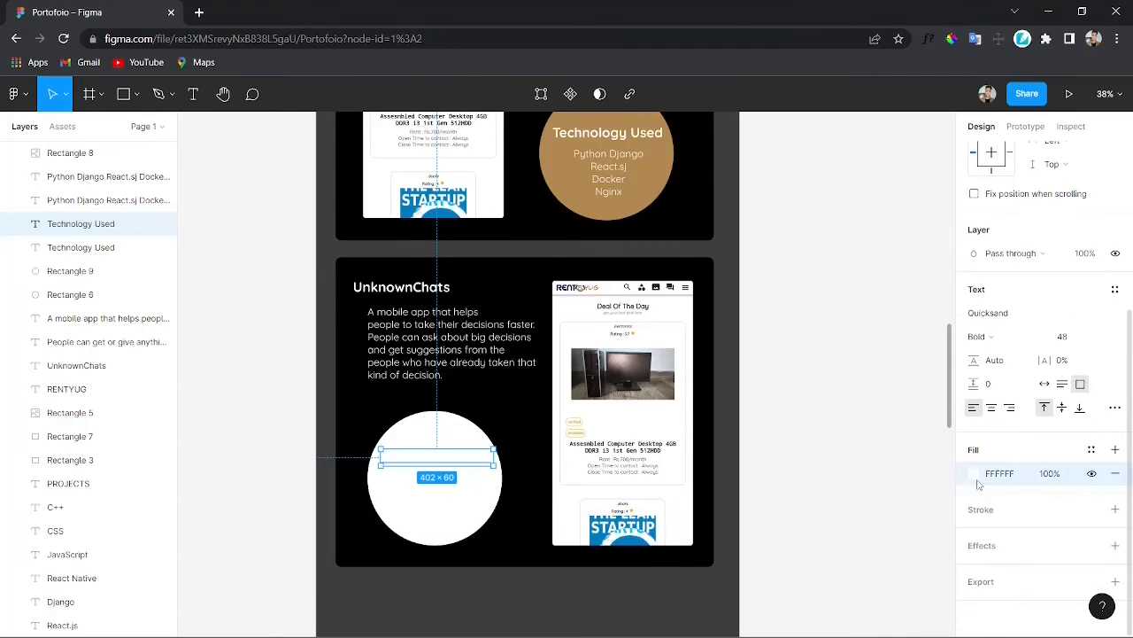
left_click(975, 474)
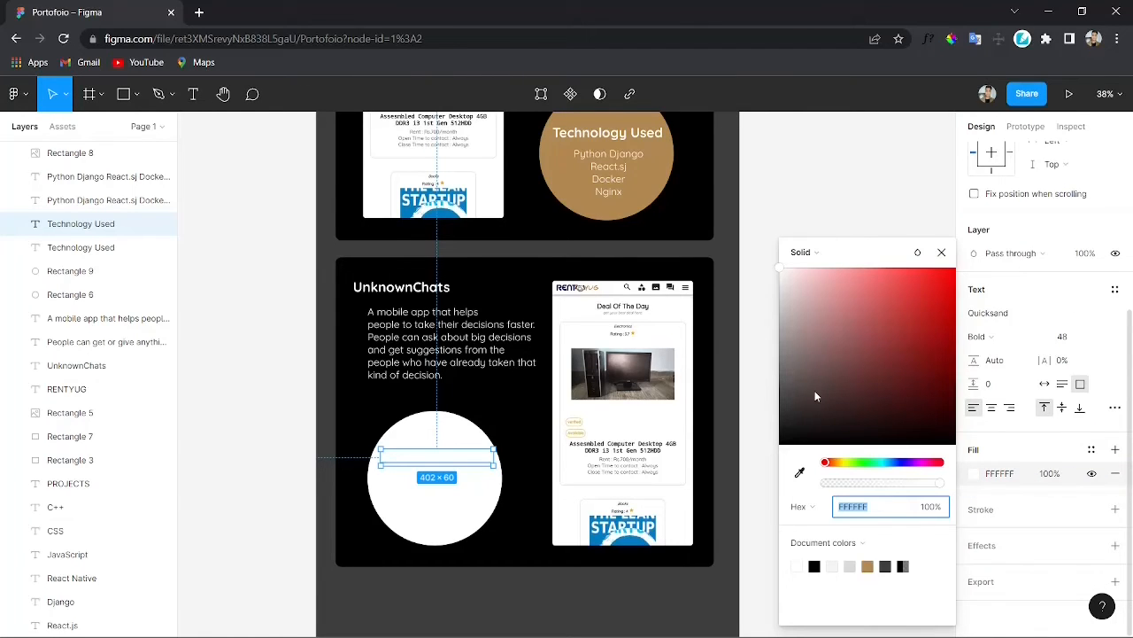
left_click_drag(815, 390, 759, 290)
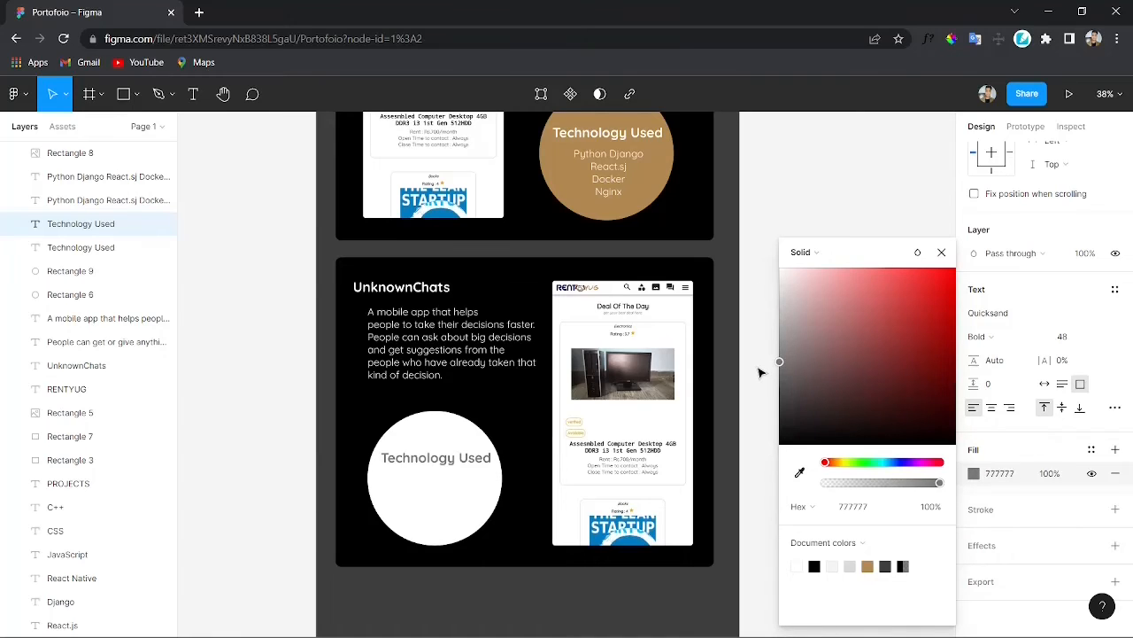
left_click(800, 209)
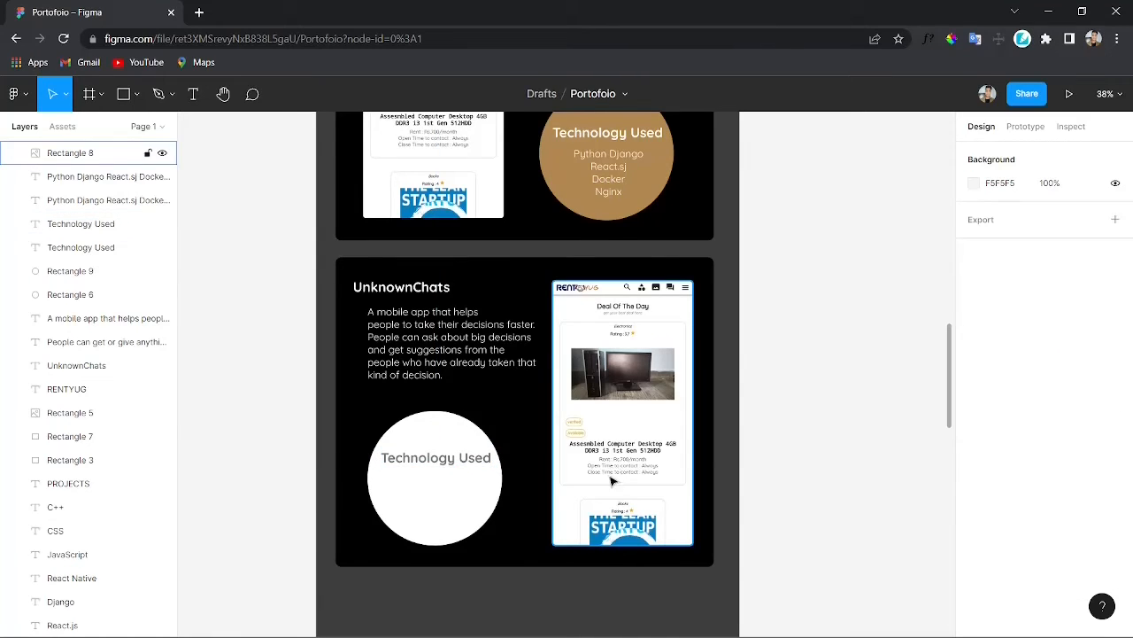
Step: Paste the copied UnknownChats app screenshot into the duplicated card
key("alt+Tab")
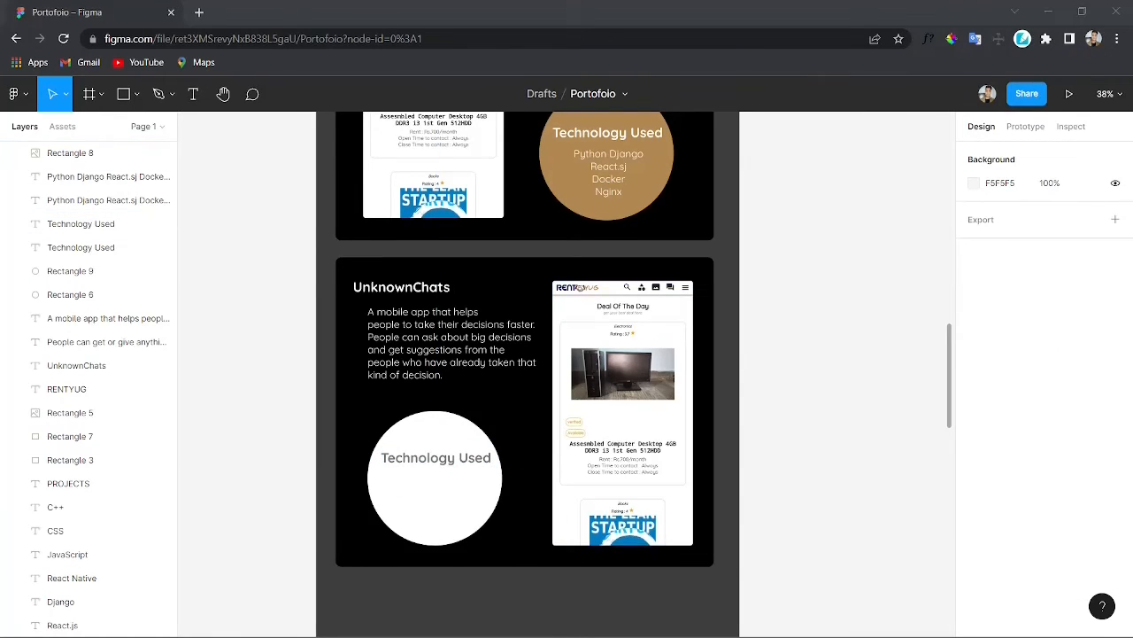
left_click(621, 405)
type("A mobile app that helps people to take their decisions faster. People can ask about big decisions and get suggestions from the people who have already taken that kind of decision.")
key("ctrl+z")
key("alt+Tab")
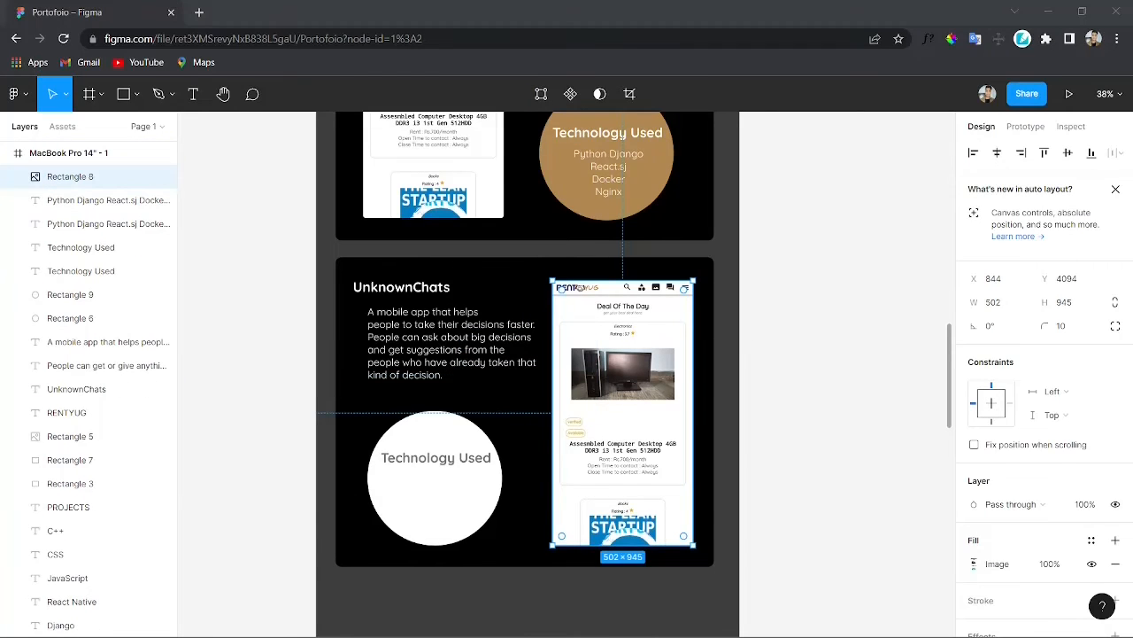
left_click(654, 430)
key("ctrl+v")
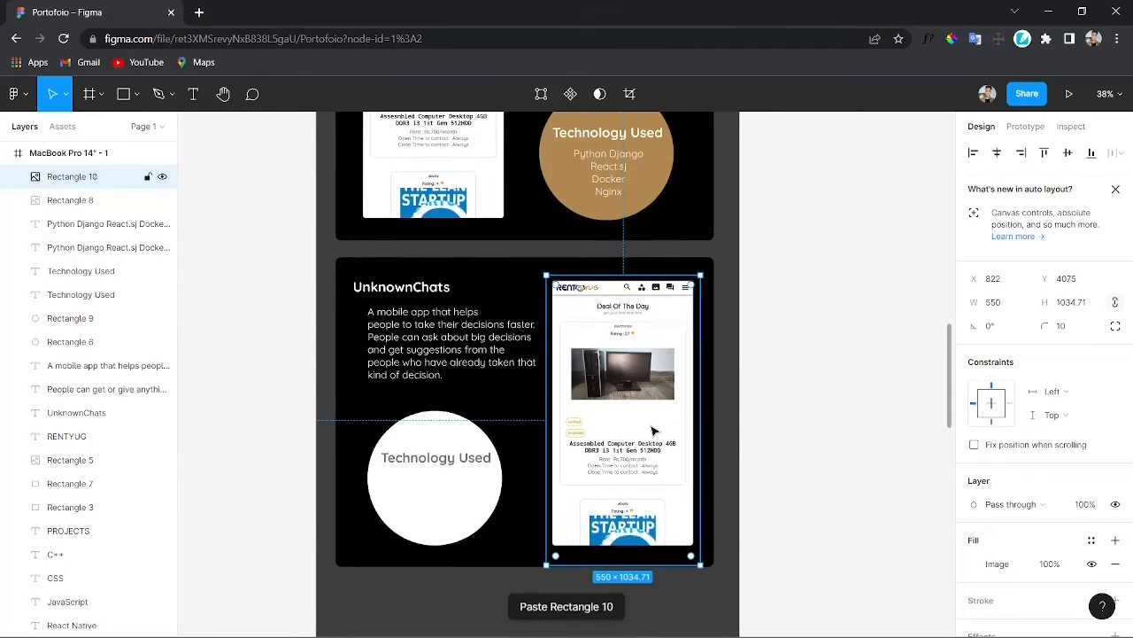
Step: Replace the old RentYug screenshot with the UnknownChats screenshot, resized to about 495 × 981 on the card's right side
left_click_drag(654, 431, 651, 476)
left_click_drag(637, 305, 882, 319)
left_click_drag(632, 497, 633, 445)
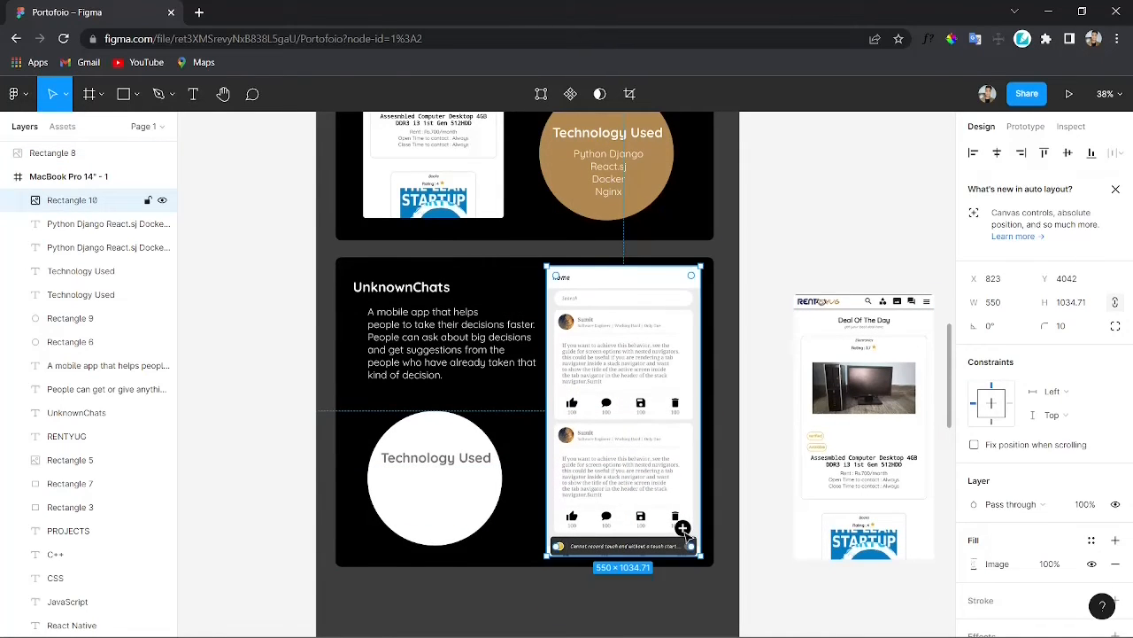
mouse_move(702, 556)
left_mouse_down()
mouse_move(678, 529)
mouse_move(700, 546)
left_mouse_up()
left_click_drag(653, 468, 649, 465)
left_click_drag(687, 541, 686, 551)
left_click_drag(645, 443, 641, 434)
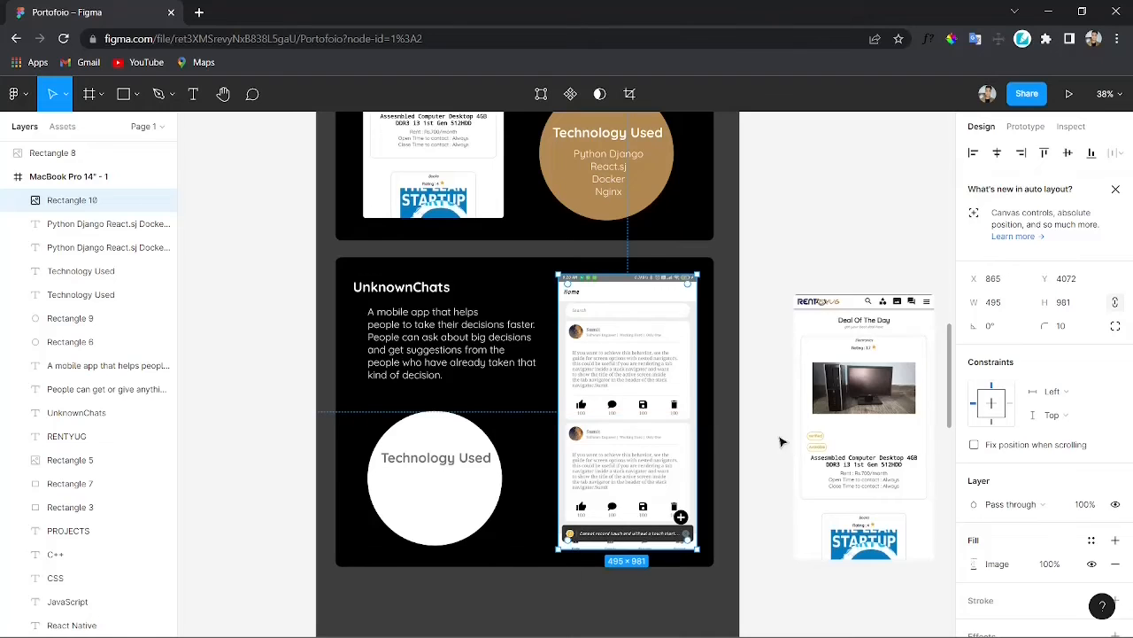
left_click(814, 409)
key("Delete")
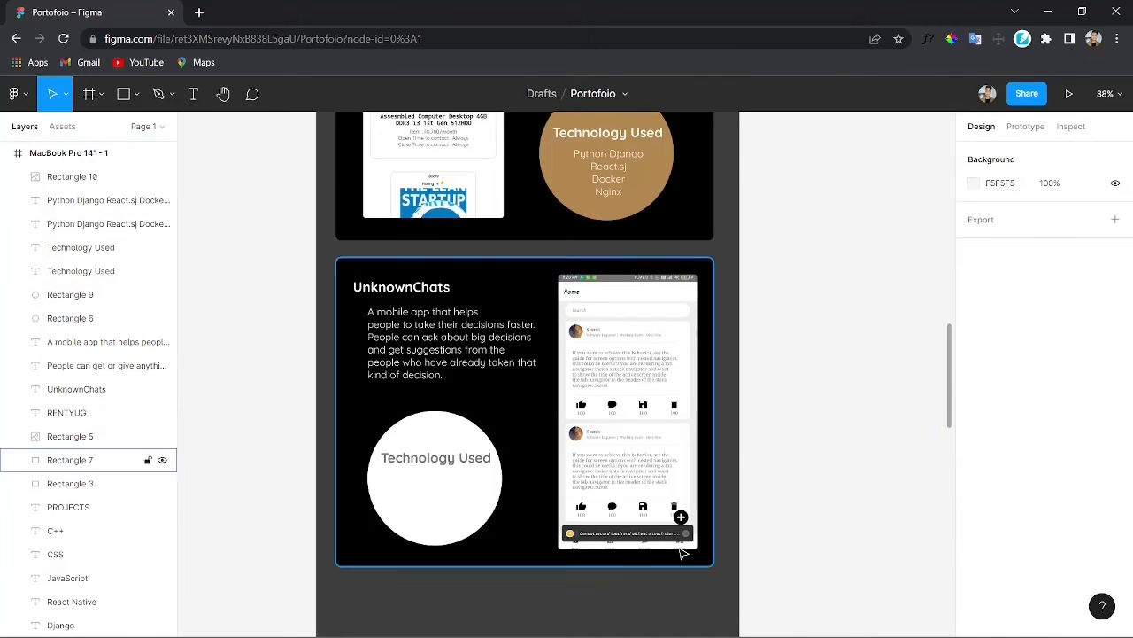
Step: Colour the technology list text with the same grey as the Technology Used heading using the eyedropper
left_click(467, 498)
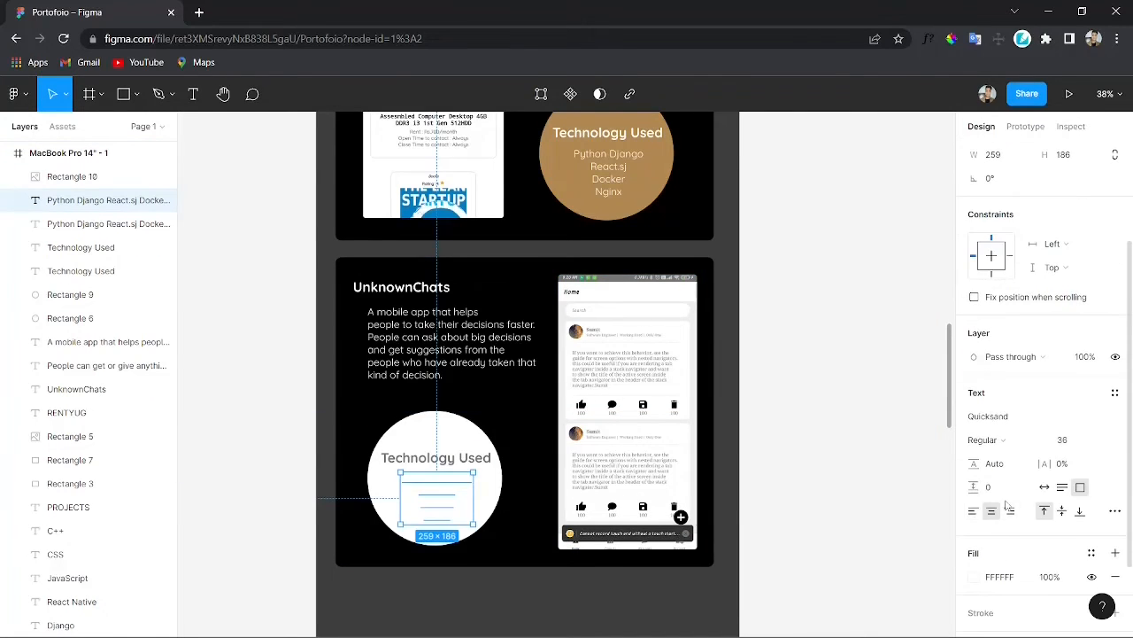
scroll(1006, 504, "down", 2)
left_click(975, 503)
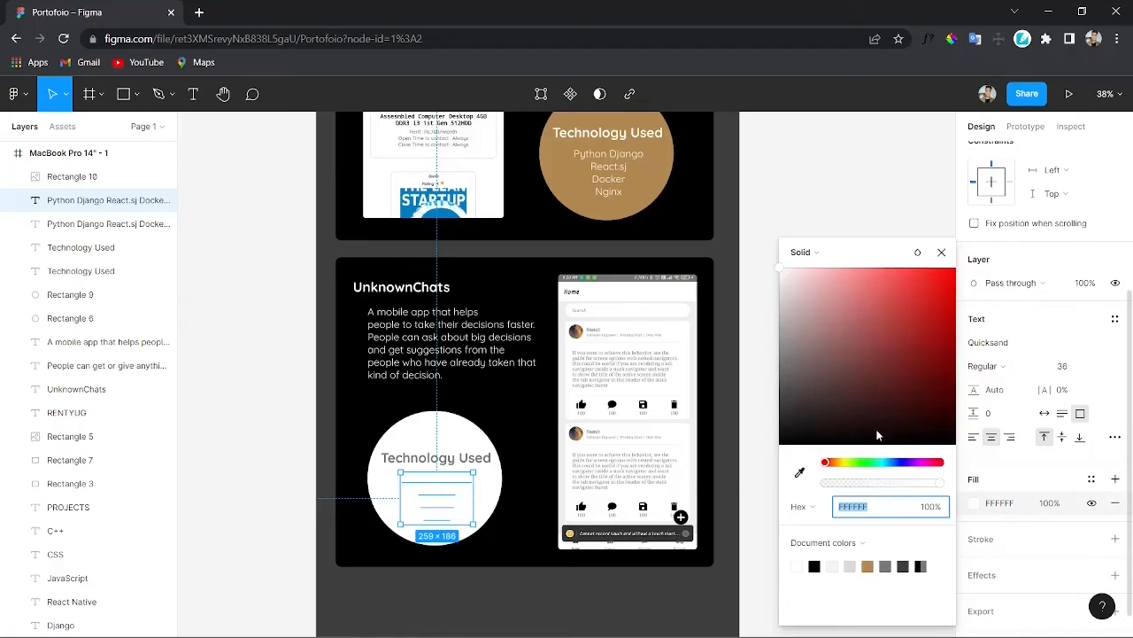
left_click(799, 472)
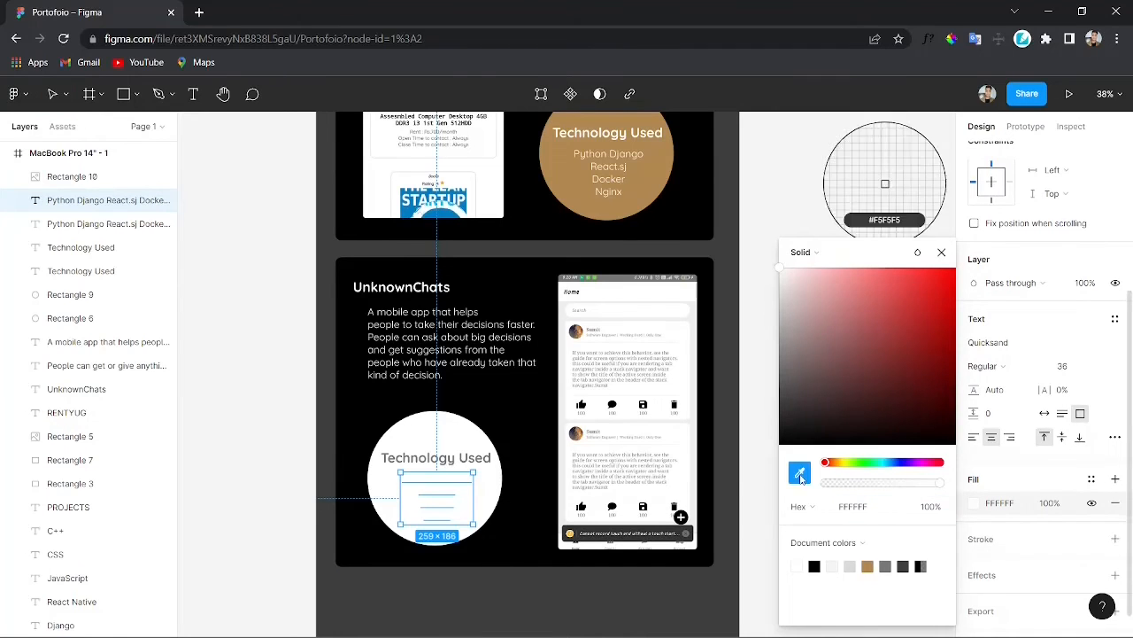
left_click(600, 461)
key("i")
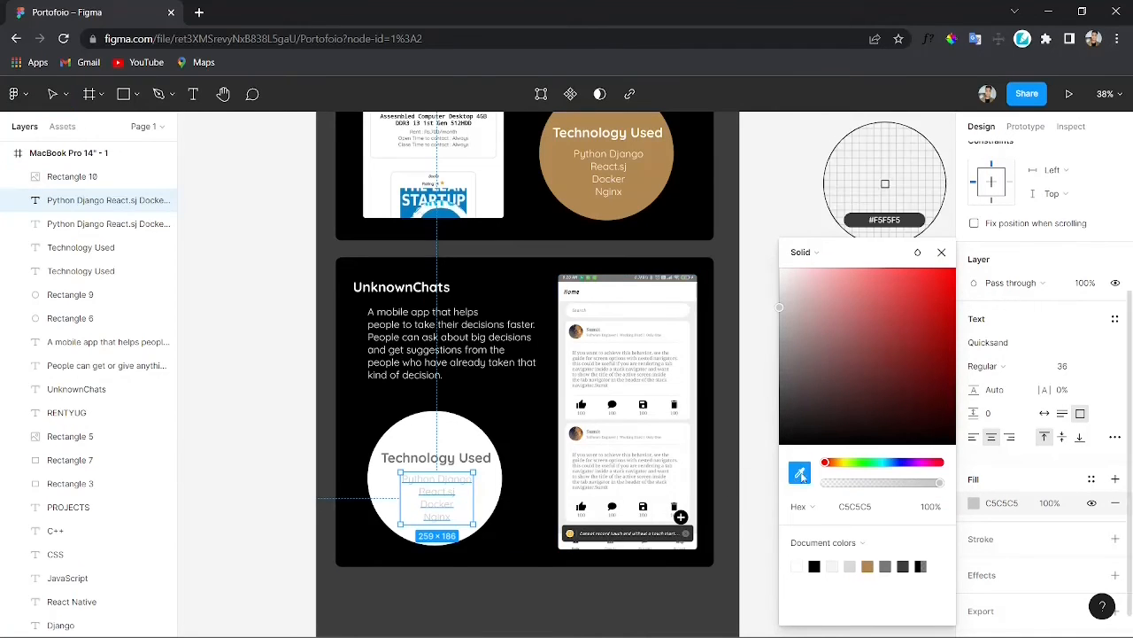
left_click(409, 456)
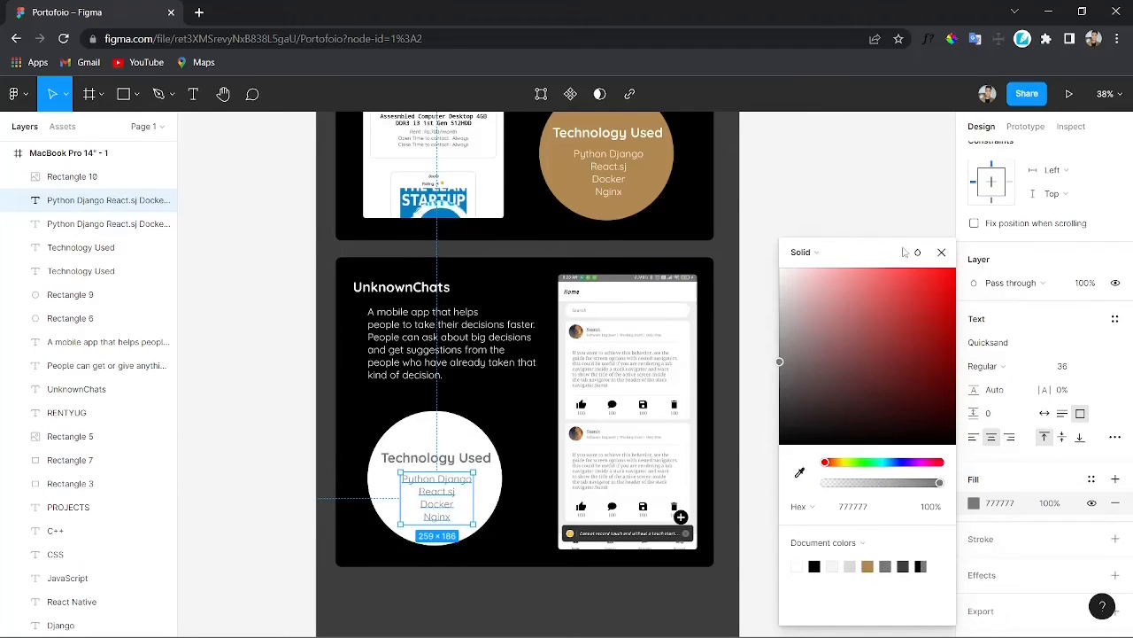
left_click(941, 253)
left_click(904, 226)
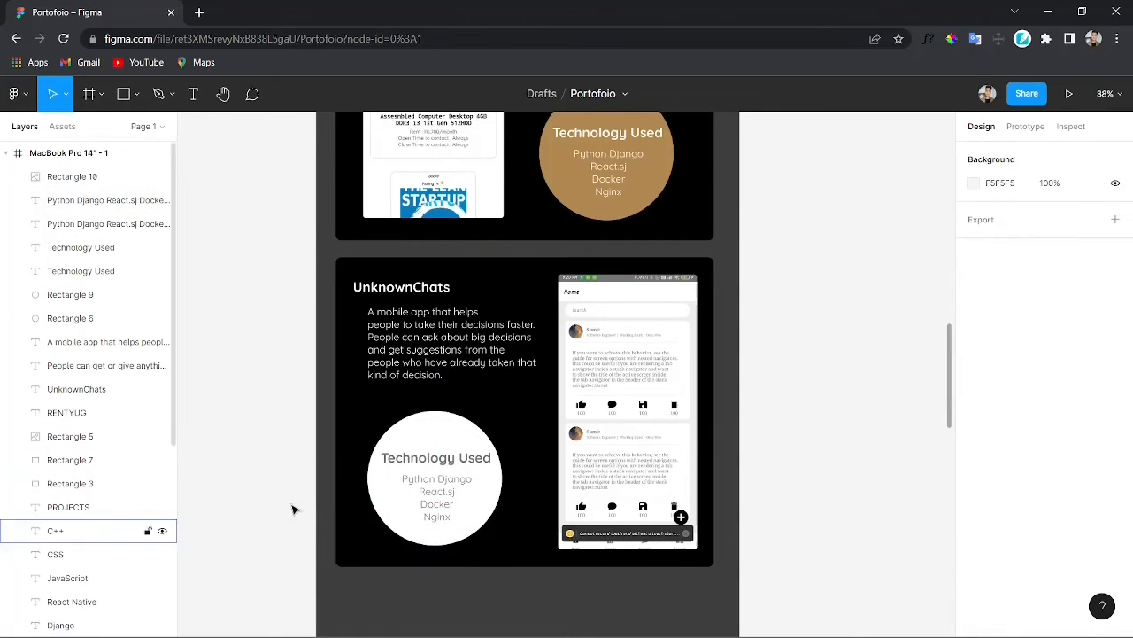
Step: Change the second technology line in the UnknownChats circle to React Native
left_click(435, 492)
double_click(435, 492)
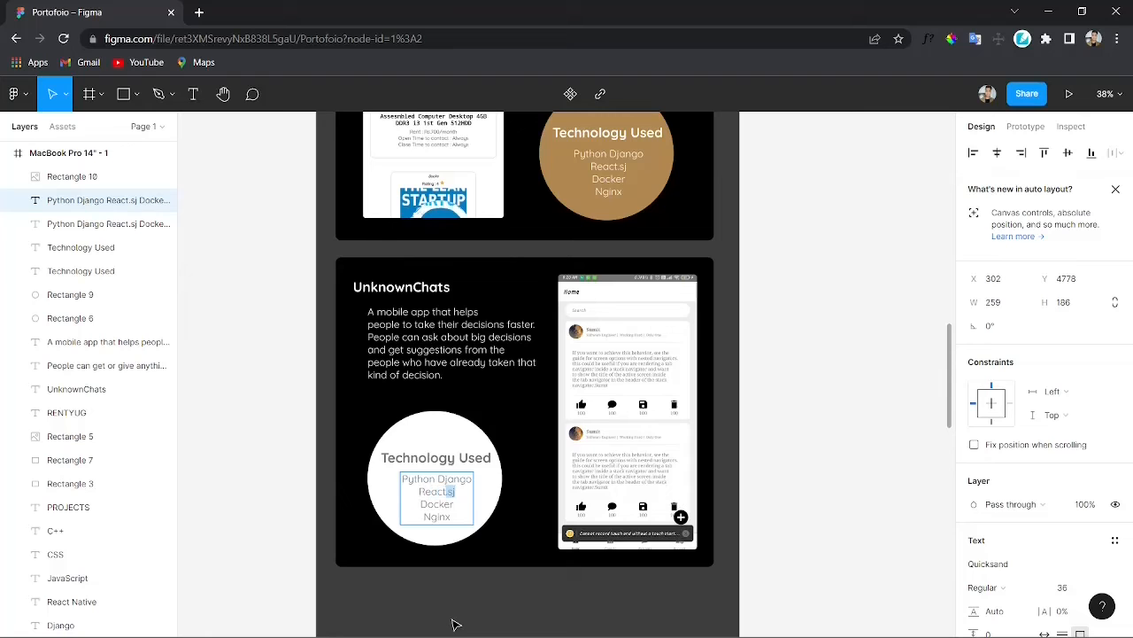
left_click(842, 478)
Step: Duplicate the RentYug project card and place the copy below the UnknownChats card
scroll(759, 540, "up", 2)
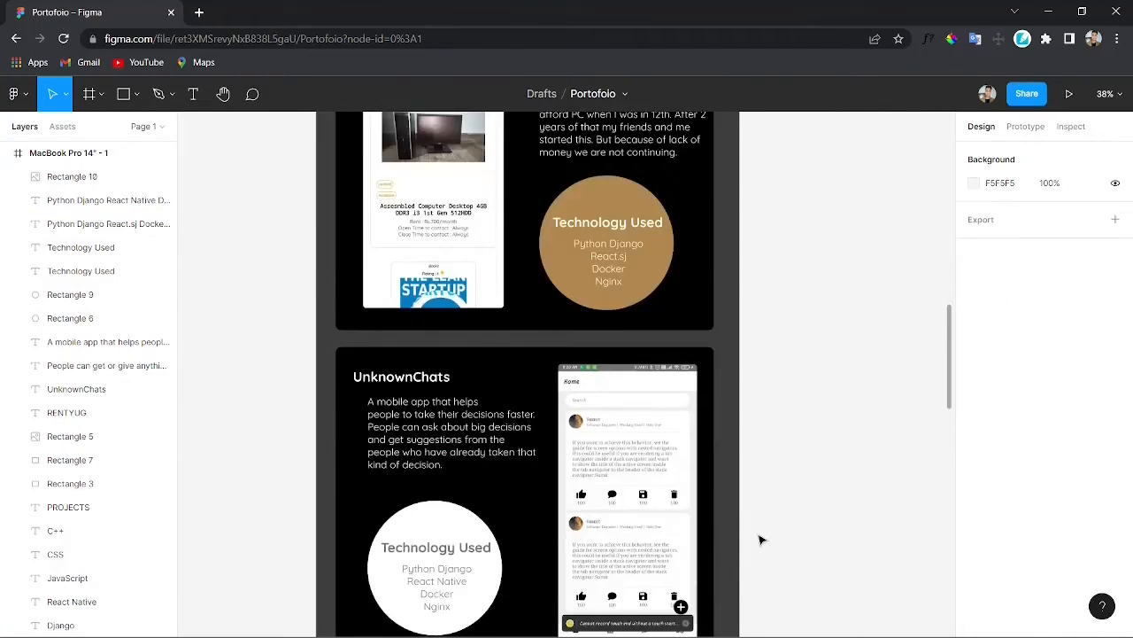
scroll(759, 540, "down", 5)
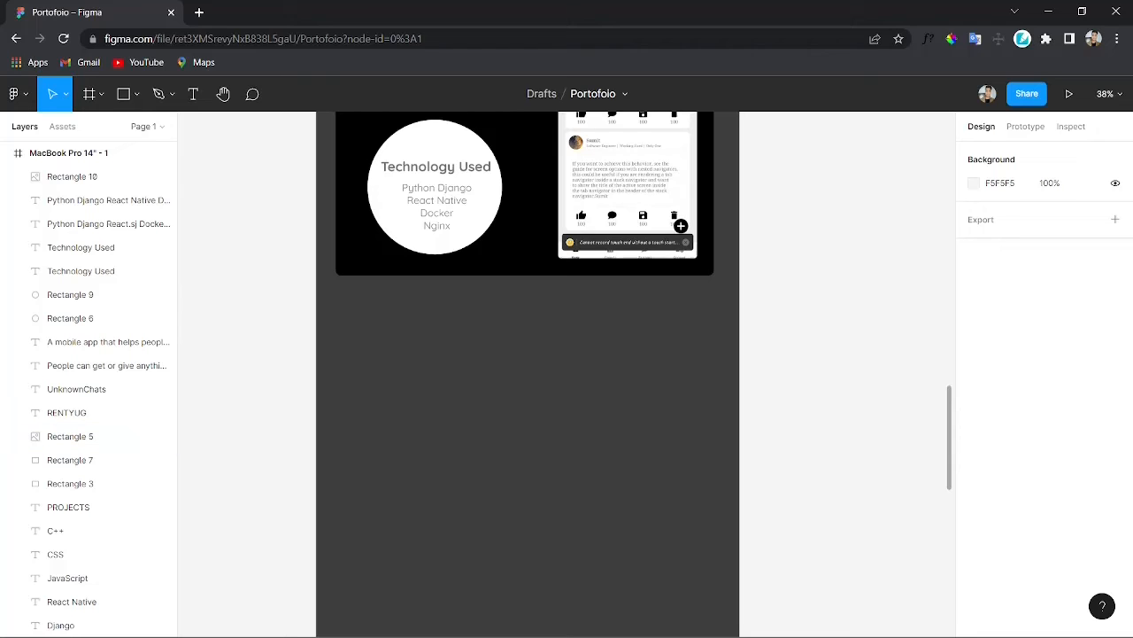
scroll(324, 213, "up", 7)
left_click_drag(268, 198, 913, 512)
scroll(913, 512, "down", 2)
key("ctrl+d")
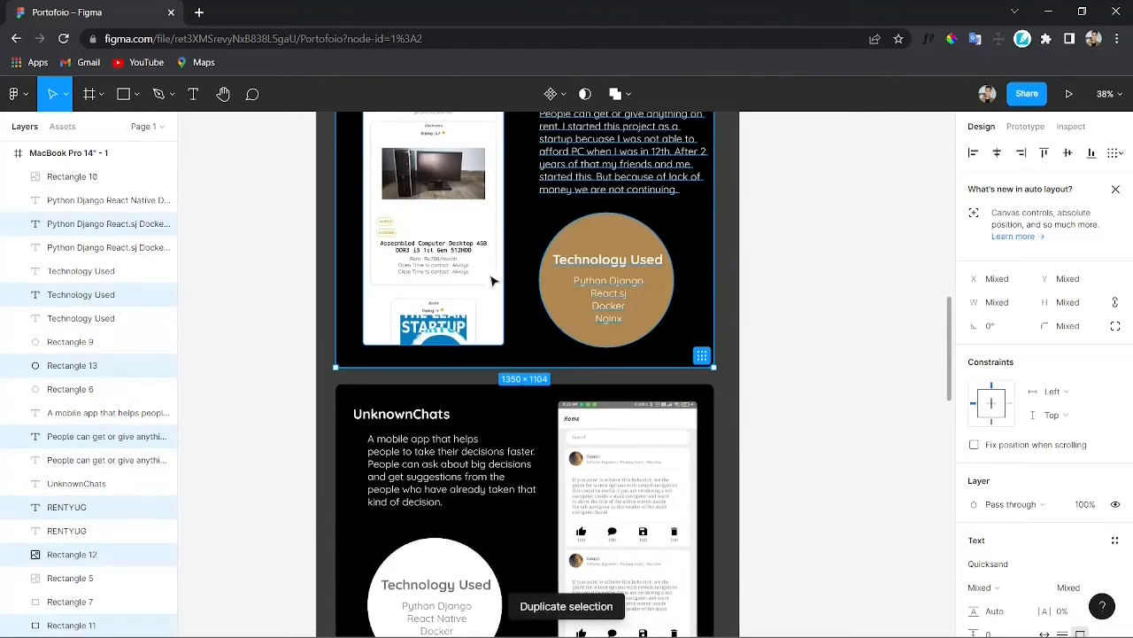
scroll(529, 156, "down", 3)
left_click_drag(529, 156, 536, 584)
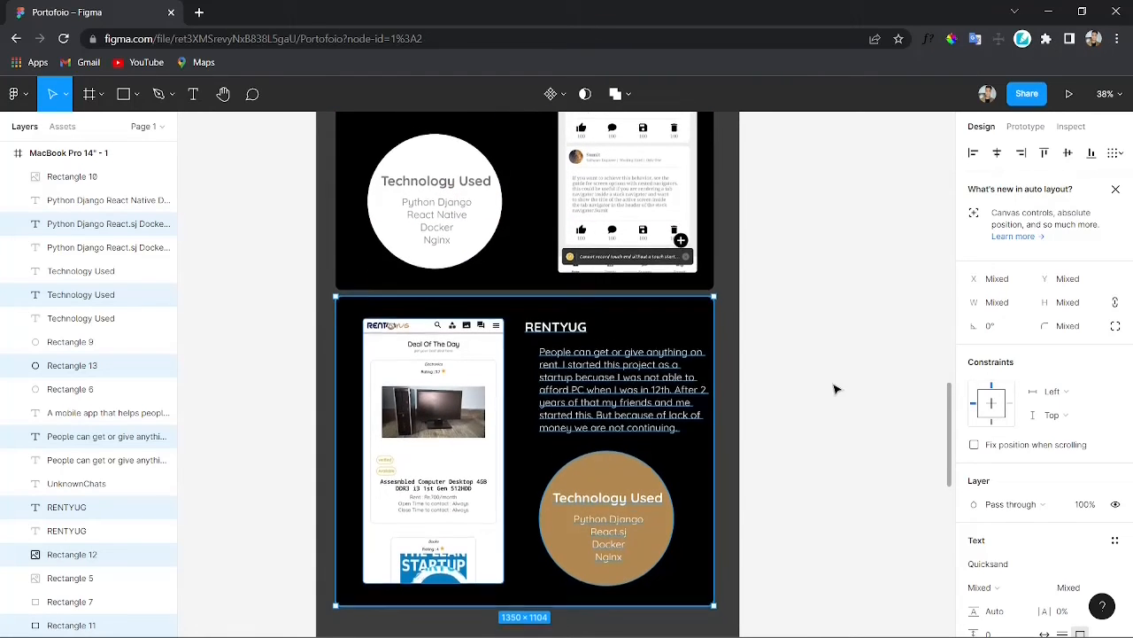
Step: Rename the new copy's heading to TicTac Phots
left_click(567, 324)
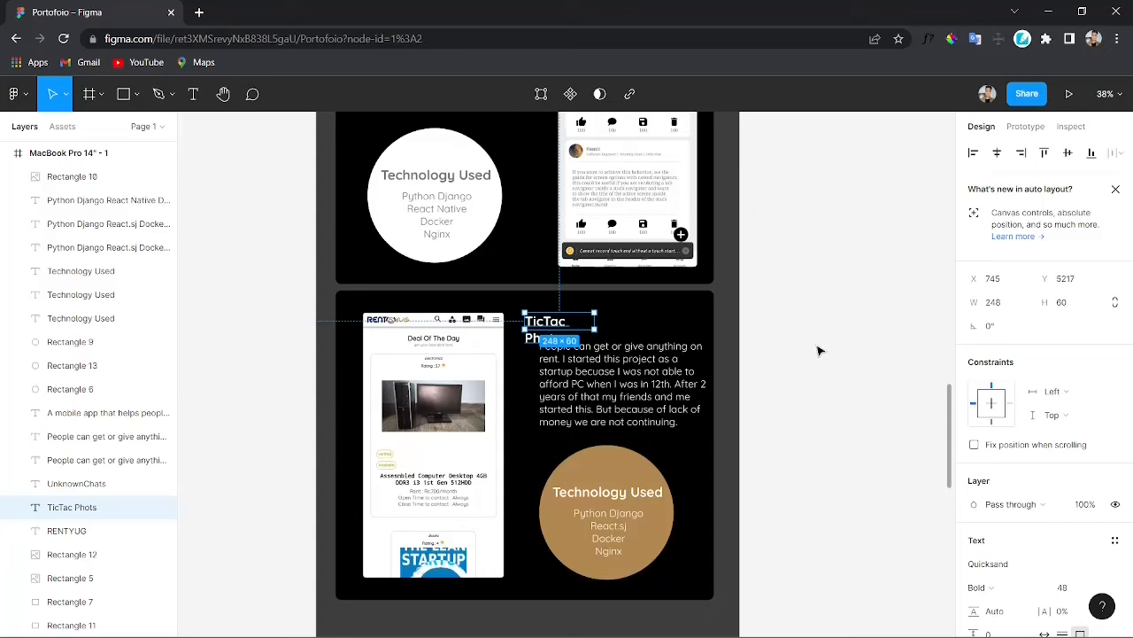
left_click(819, 451)
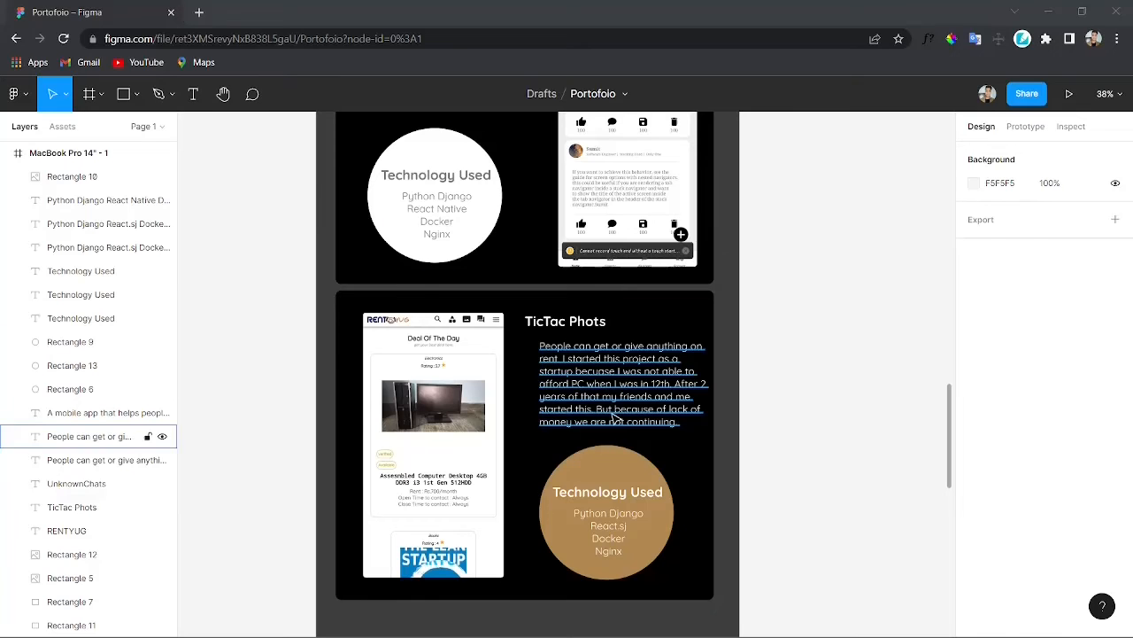
Step: Replace the copy's description with pasted text about a product-photo app built for TicTag, narrowing its text box to fit
left_click(98, 436)
type("An app to take product photos built as a freelancer for a client to upload photos on his platform called TicTag. I also bult that platform. TicTag.com.br")
left_click_drag(671, 434, 671, 414)
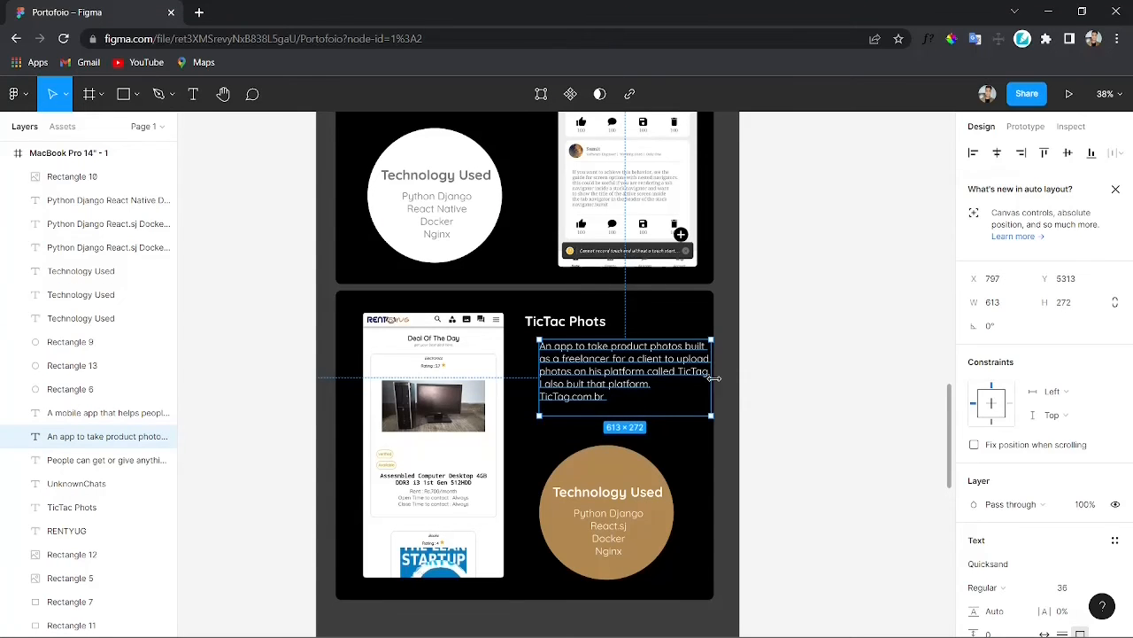
left_click_drag(714, 378, 659, 410)
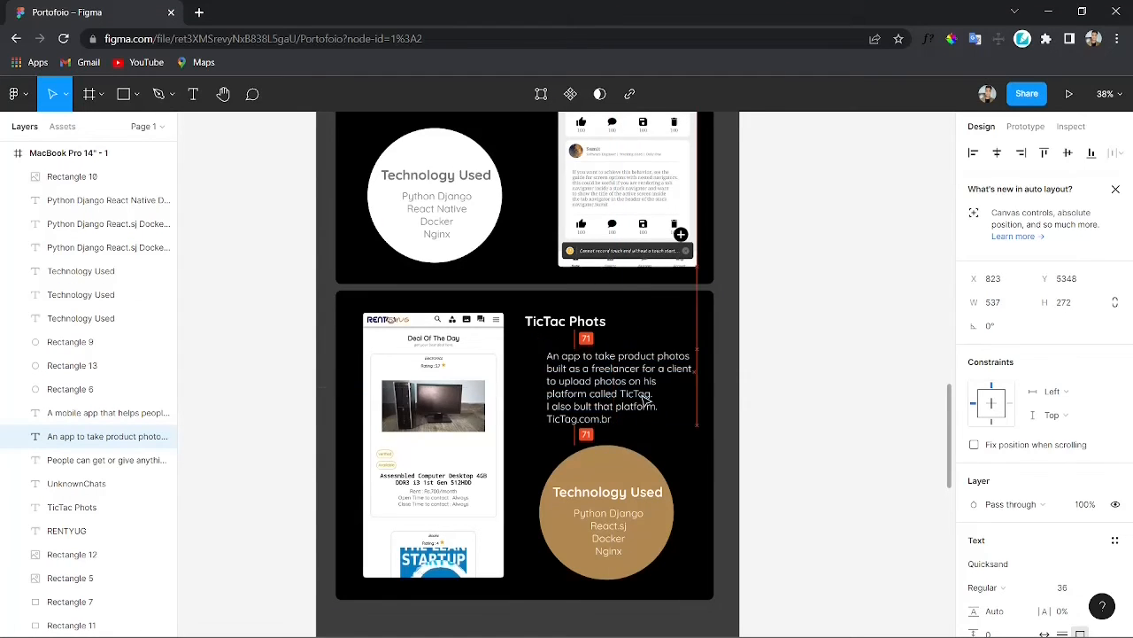
left_click_drag(564, 322, 566, 330)
left_click(856, 469)
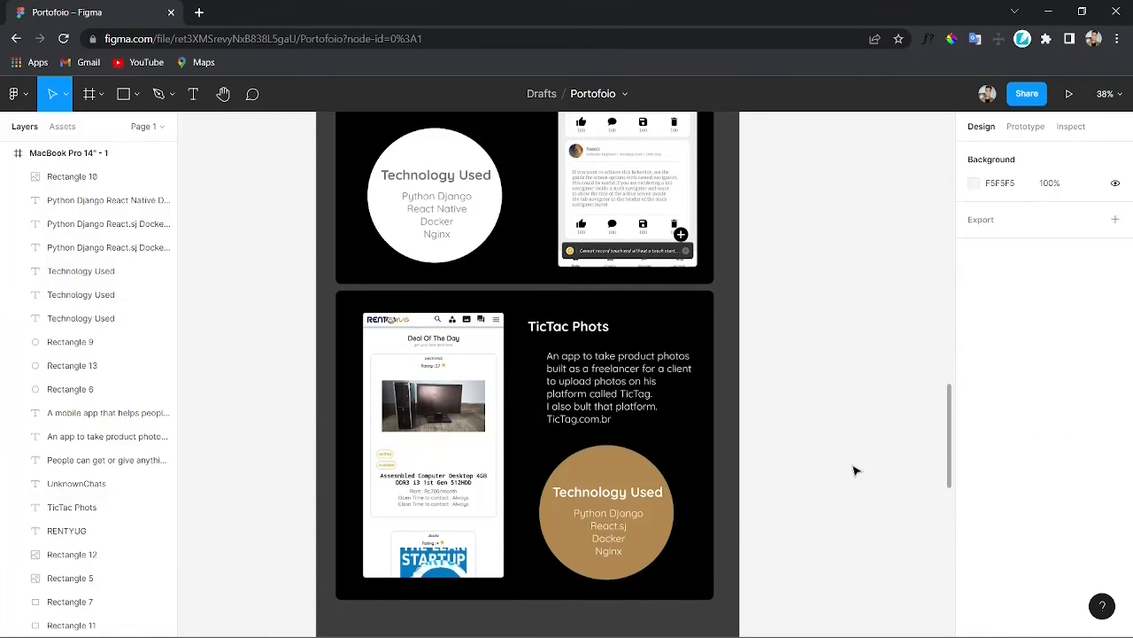
Step: Replace the copy's RentYug screenshot with a pasted TicTac app screenshot placed on the card's left side
scroll(853, 469, "up", 3)
scroll(850, 472, "down", 2)
scroll(843, 513, "down", 2)
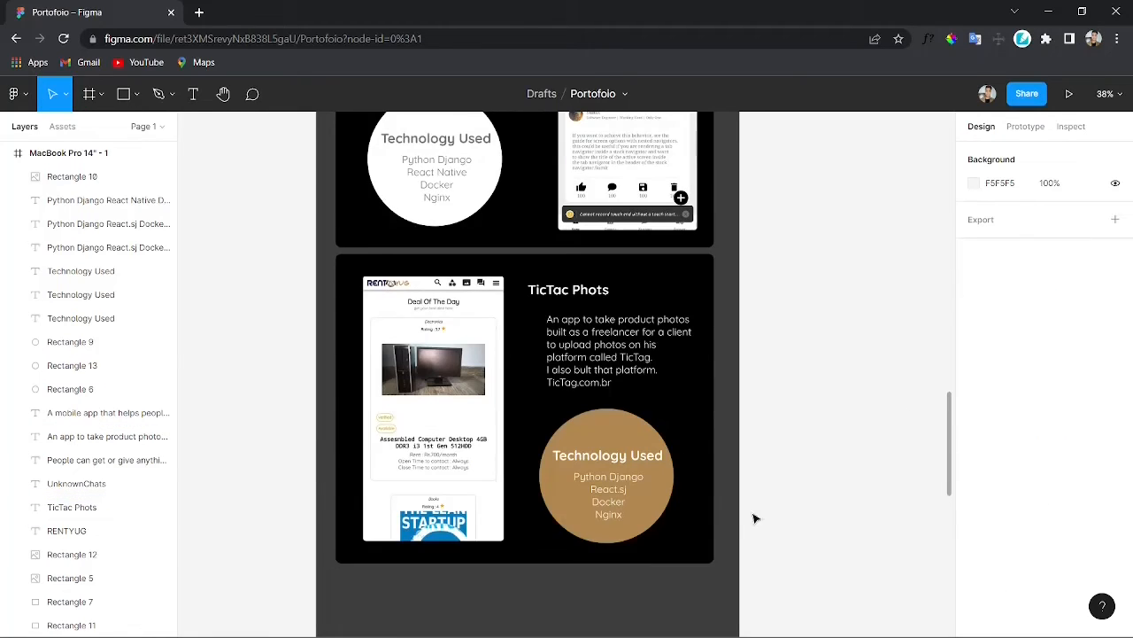
left_click(443, 390)
key("Delete")
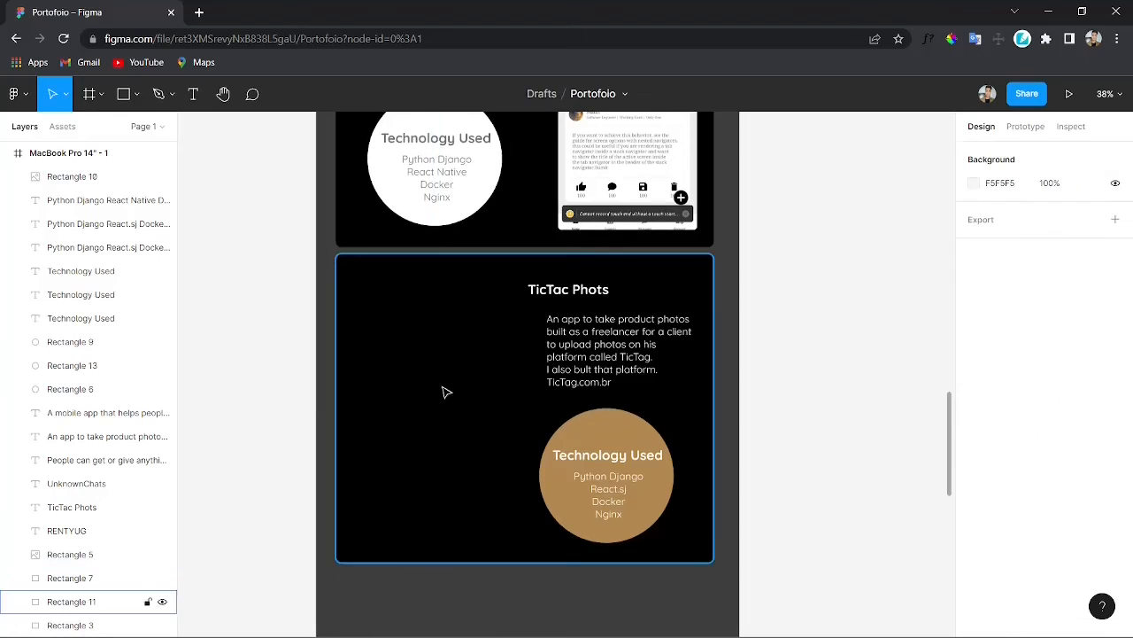
key("ctrl+v")
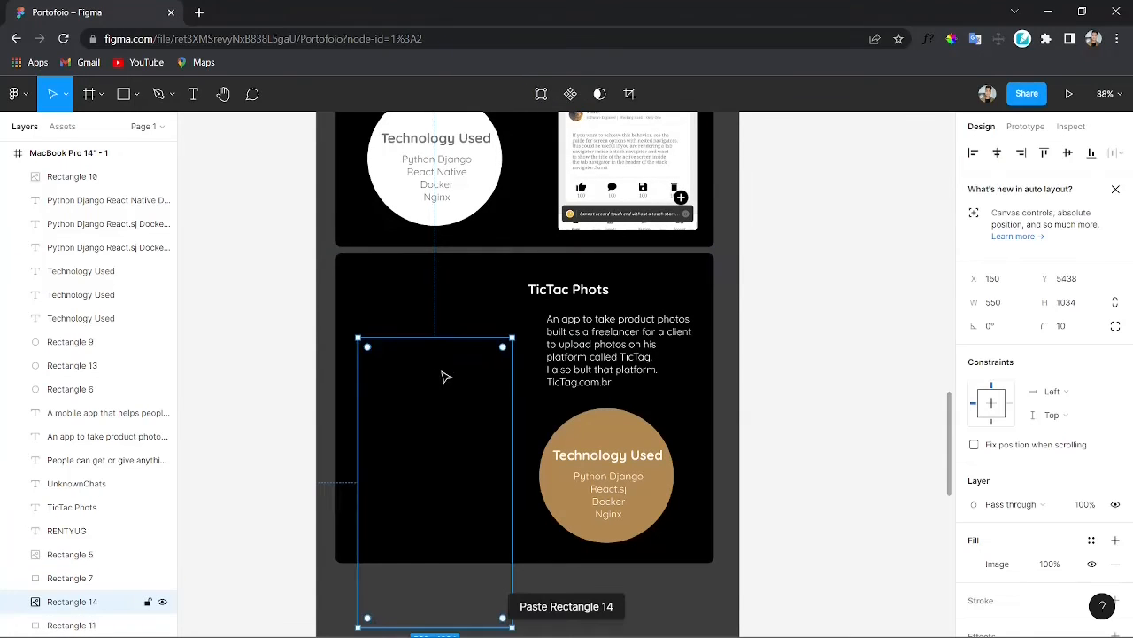
left_click_drag(438, 470, 434, 401)
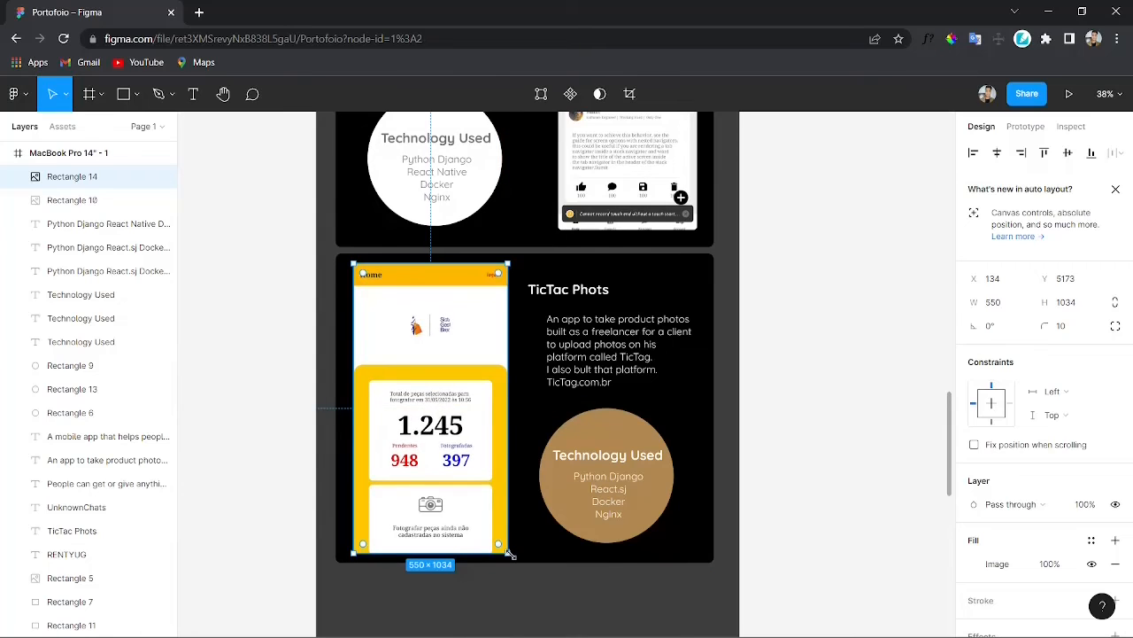
left_click_drag(509, 553, 499, 533)
left_click_drag(439, 405, 445, 423)
left_click(824, 435)
scroll(780, 440, "down", 1)
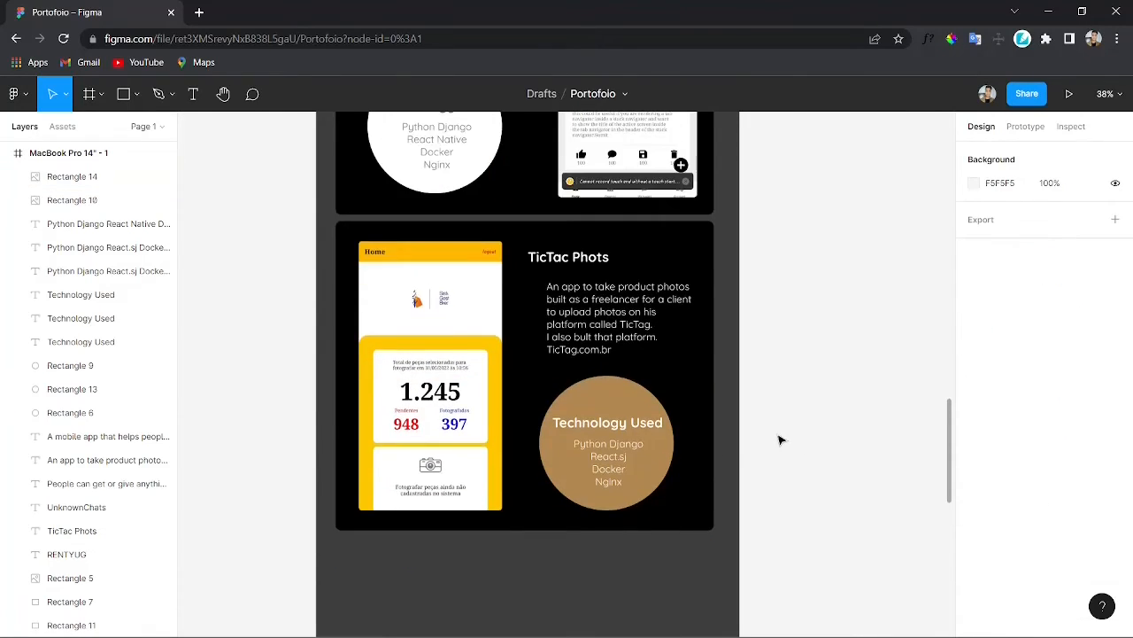
scroll(777, 461, "down", 1)
scroll(776, 473, "up", 2)
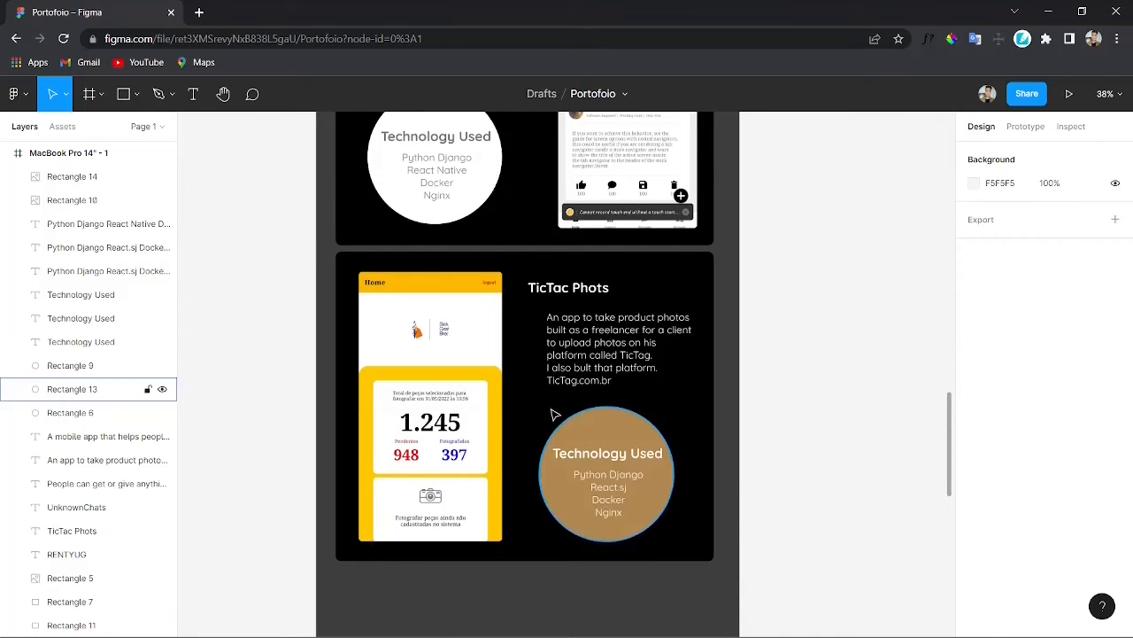
left_click(471, 394)
scroll(845, 389, "up", 4)
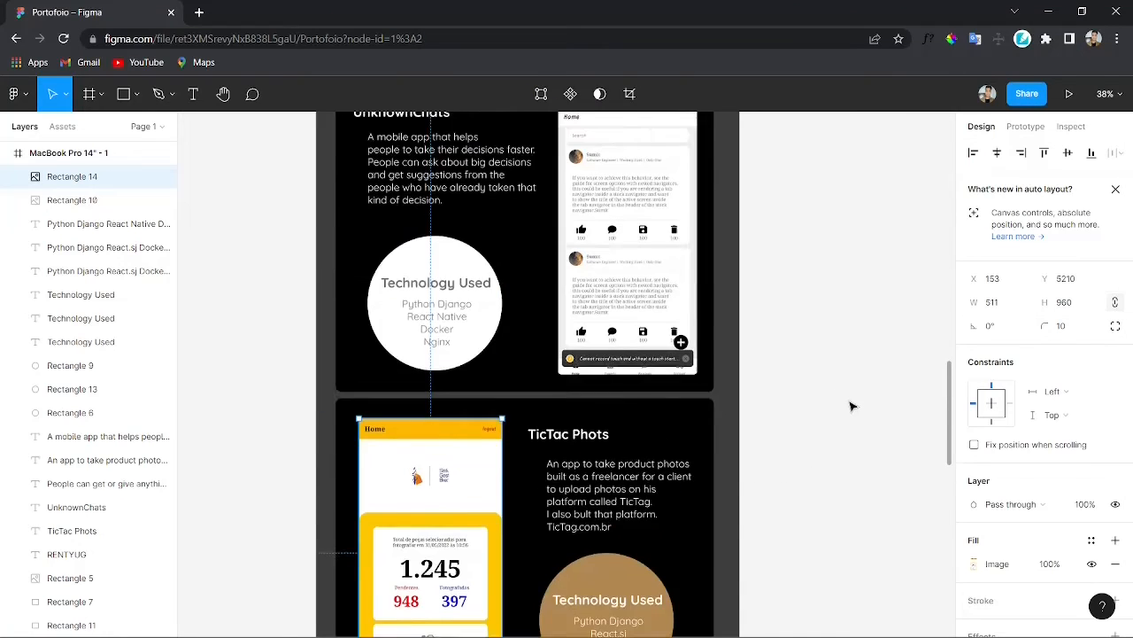
scroll(850, 398, "down", 2)
scroll(832, 392, "down", 3)
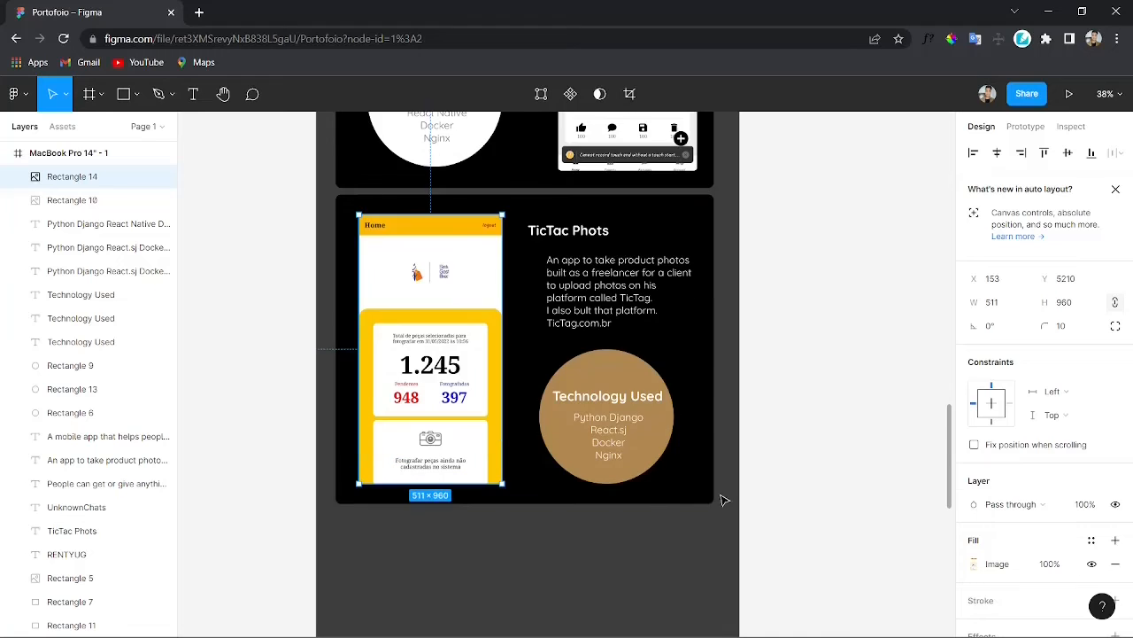
scroll(802, 425, "down", 4)
left_click(527, 473)
Step: Duplicate the TicTac card's black background rectangle and move the copy down below the card
scroll(529, 474, "down", 1)
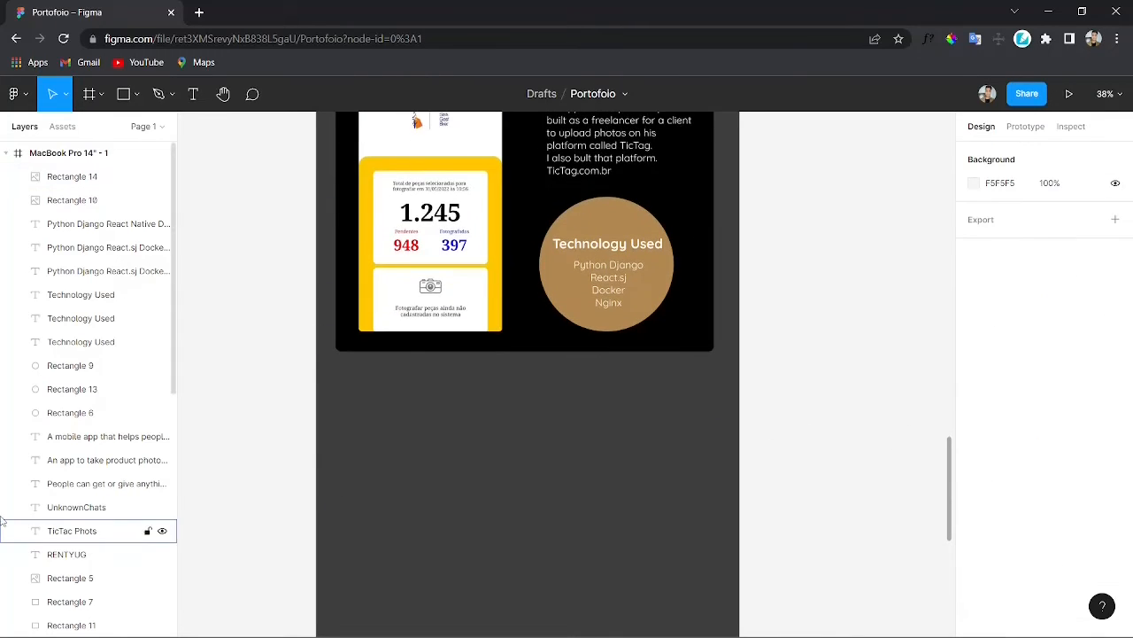
scroll(3, 525, "down", 3)
scroll(587, 399, "up", 3)
left_click(698, 484)
scroll(659, 542, "down", 1)
key("ctrl+d")
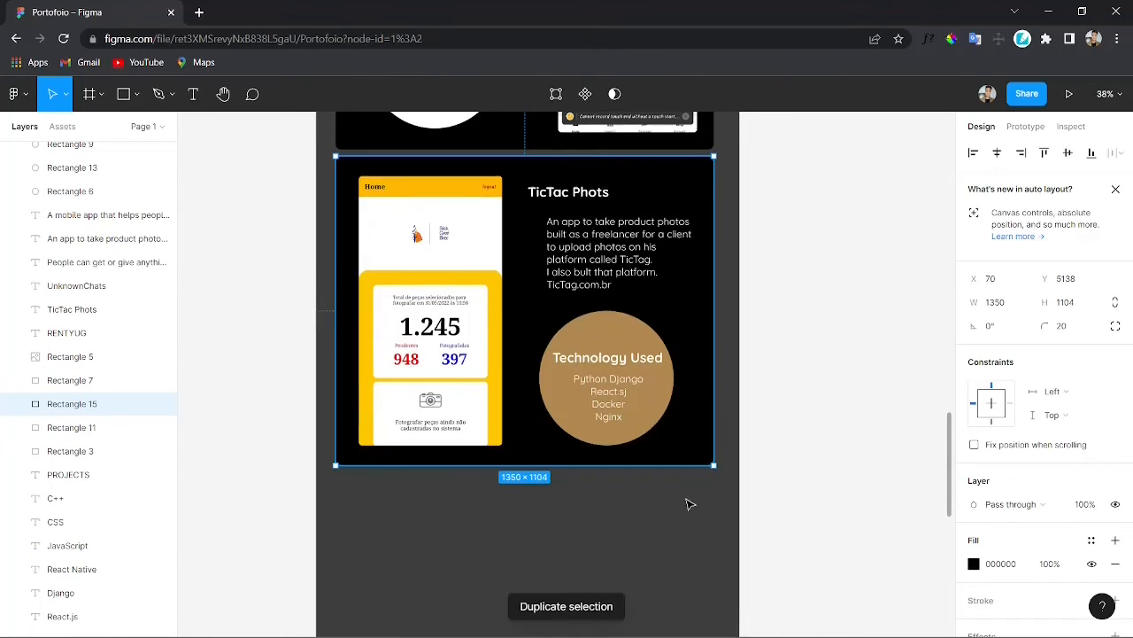
scroll(670, 549, "down", 4)
left_click_drag(681, 449, 681, 523)
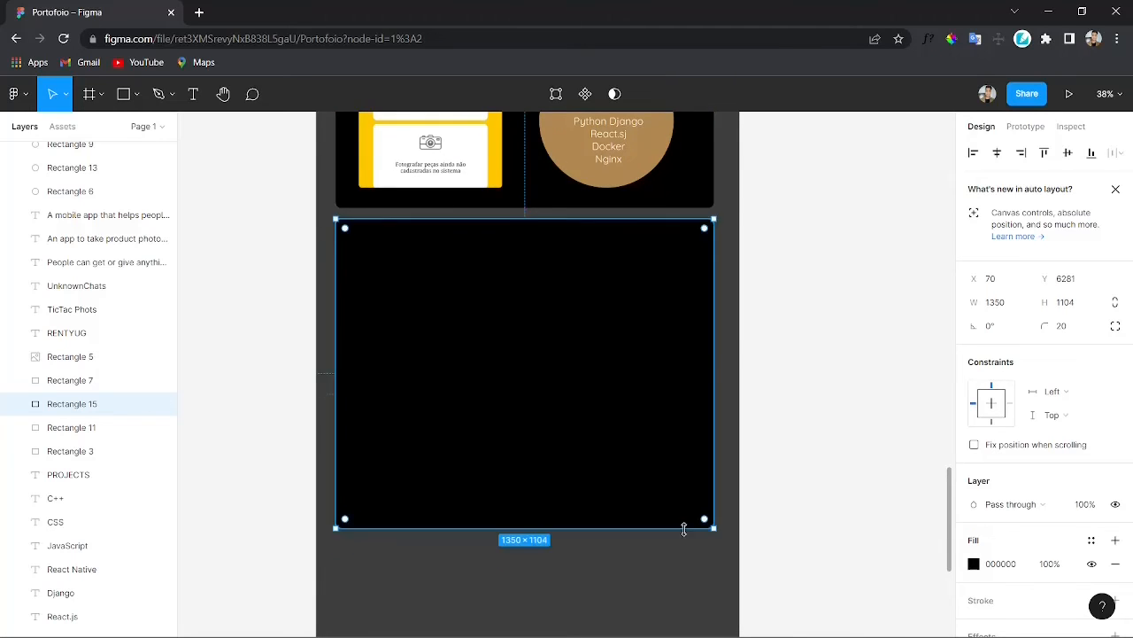
Step: Reposition the new blank rectangle so it sits just below the TicTac Phots card
scroll(673, 549, "up", 5)
scroll(612, 522, "down", 5)
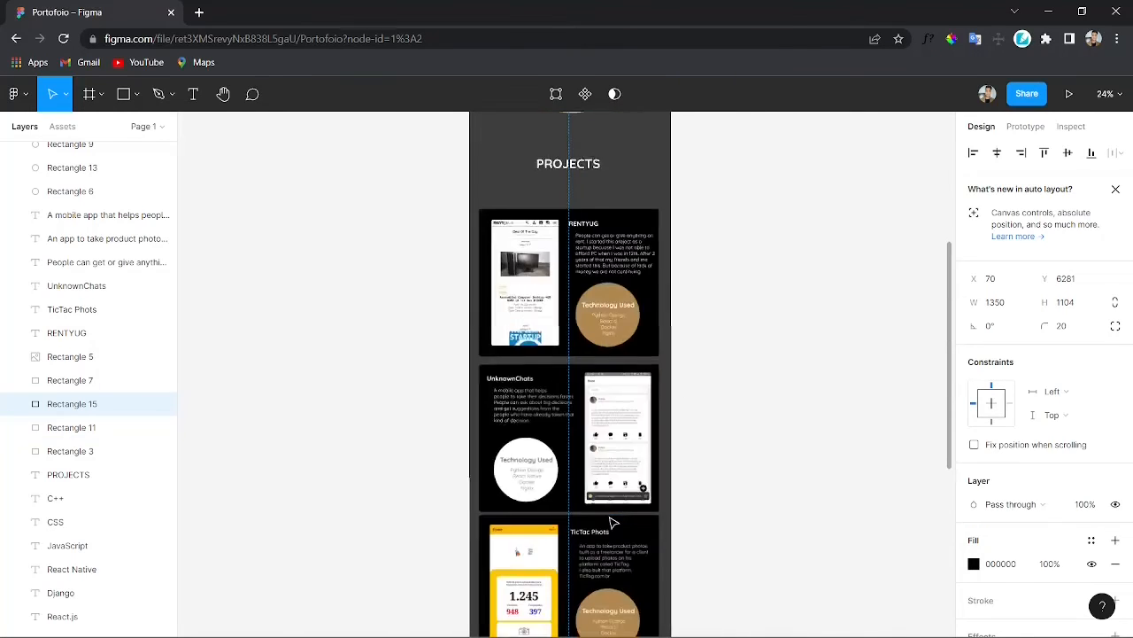
scroll(620, 514, "down", 3)
left_click_drag(611, 393, 610, 402)
left_click_drag(840, 206, 263, 582)
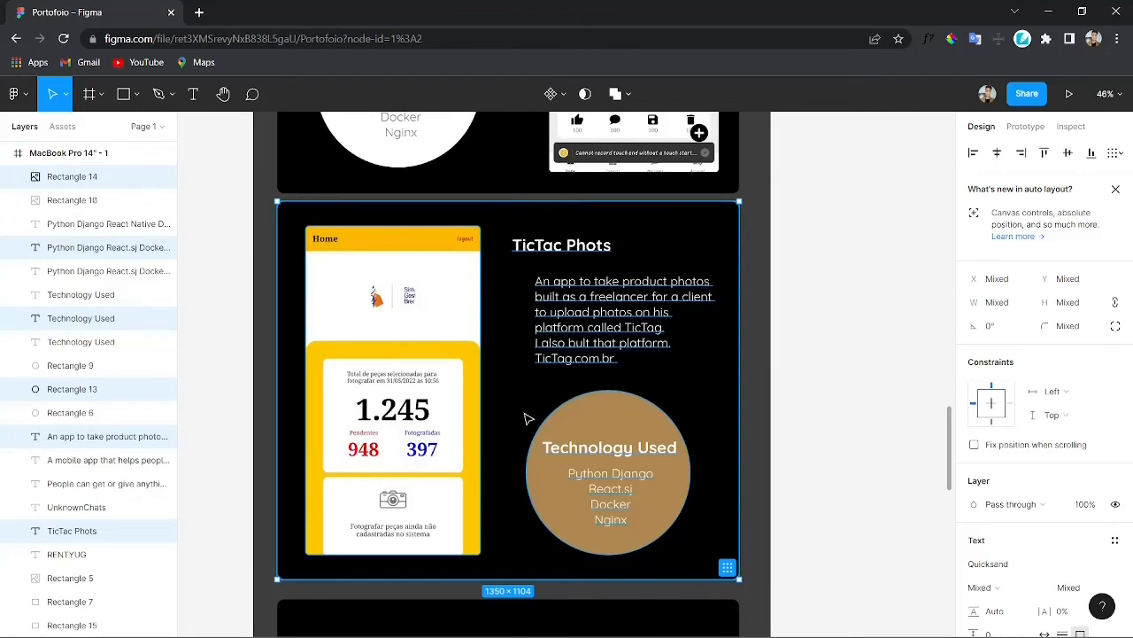
left_click_drag(528, 418, 526, 413)
scroll(522, 421, "down", 3)
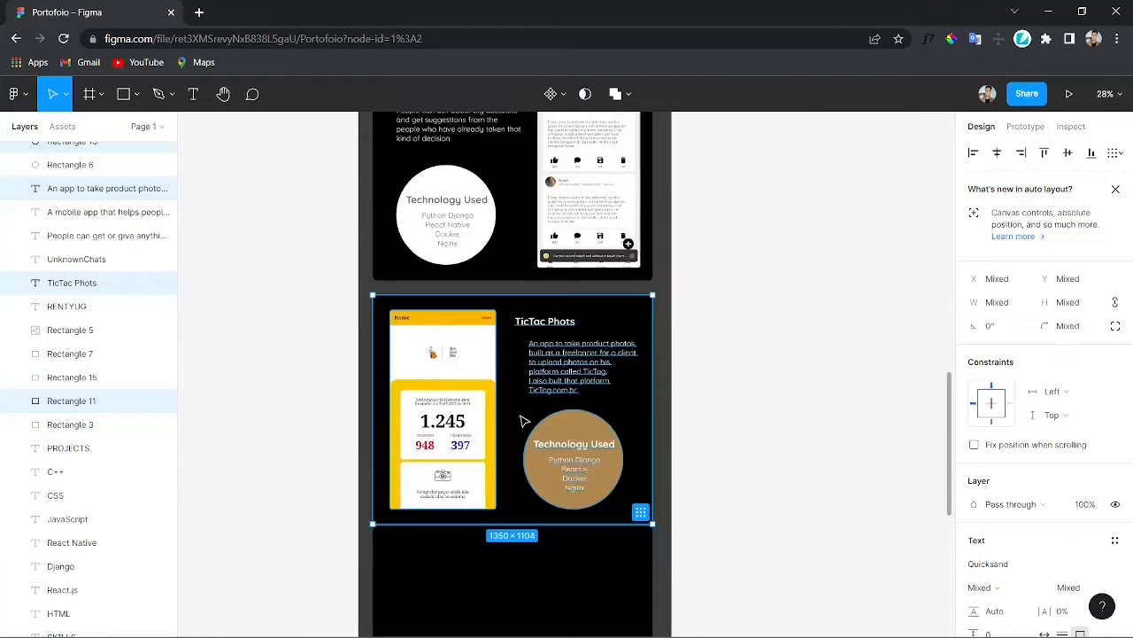
scroll(521, 416, "down", 4)
left_click_drag(541, 508, 547, 559)
mouse_move(666, 481)
left_mouse_down()
mouse_move(665, 466)
mouse_move(663, 483)
left_mouse_up()
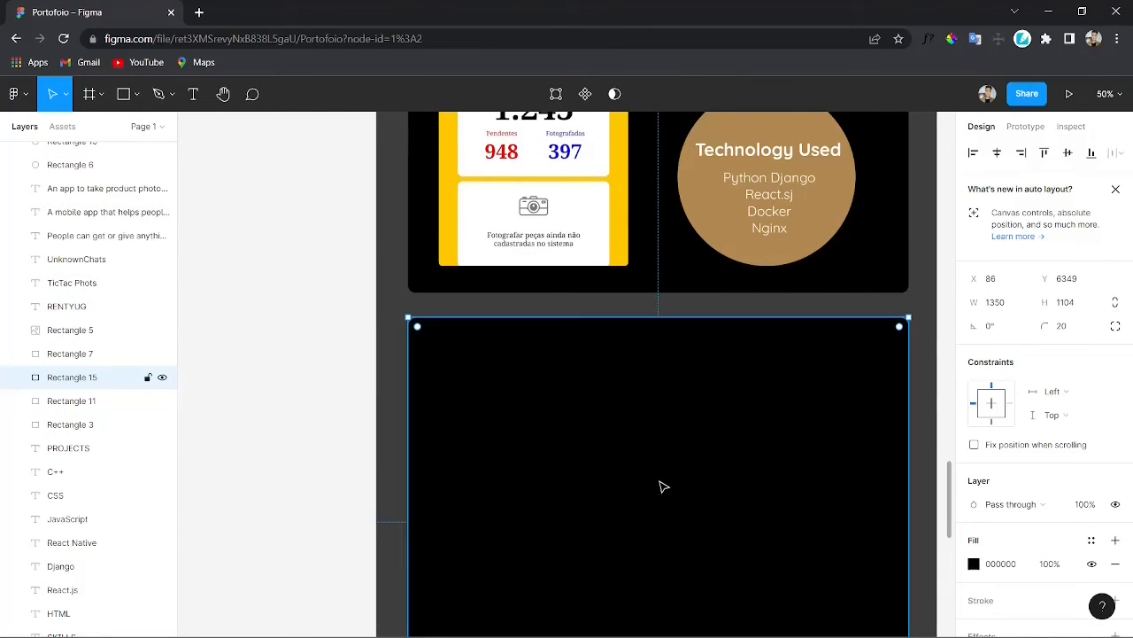
scroll(870, 382, "down", 5)
scroll(702, 401, "up", 3)
scroll(702, 400, "down", 6)
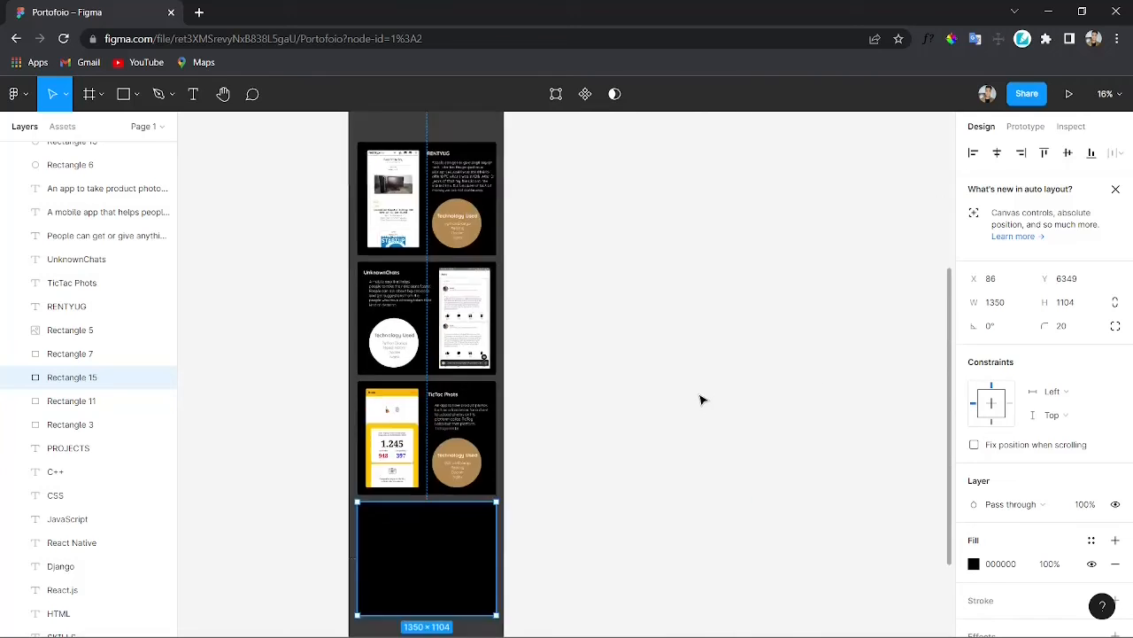
scroll(701, 399, "up", 3)
scroll(571, 408, "down", 3)
scroll(508, 445, "up", 3)
scroll(508, 444, "up", 2)
scroll(490, 445, "left", 2)
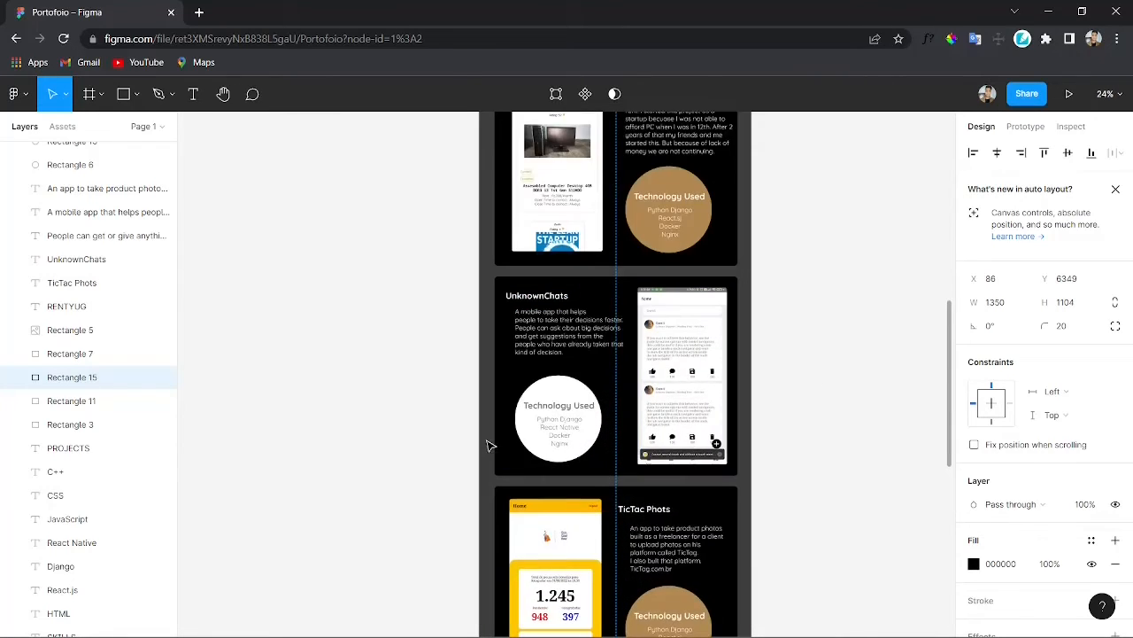
Step: Paste a copied heading into the new rectangle and rename it SCREENSHOTS
scroll(546, 440, "down", 5)
left_click(274, 384)
scroll(569, 322, "up", 6)
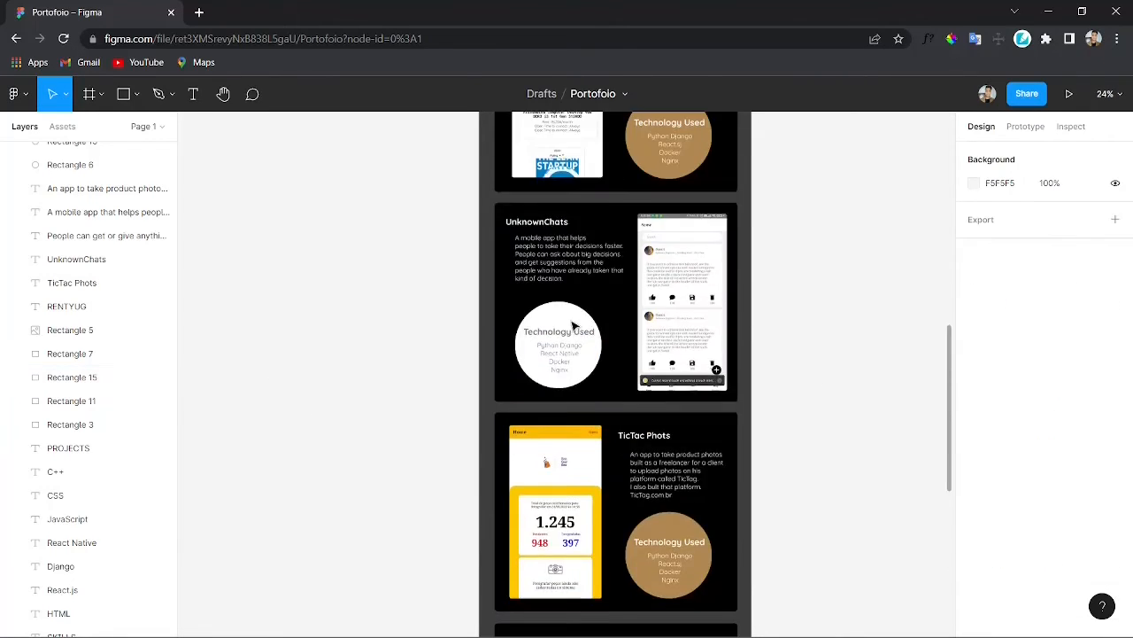
left_click(573, 253)
scroll(620, 328, "down", 3)
scroll(621, 329, "down", 3)
left_click(614, 460)
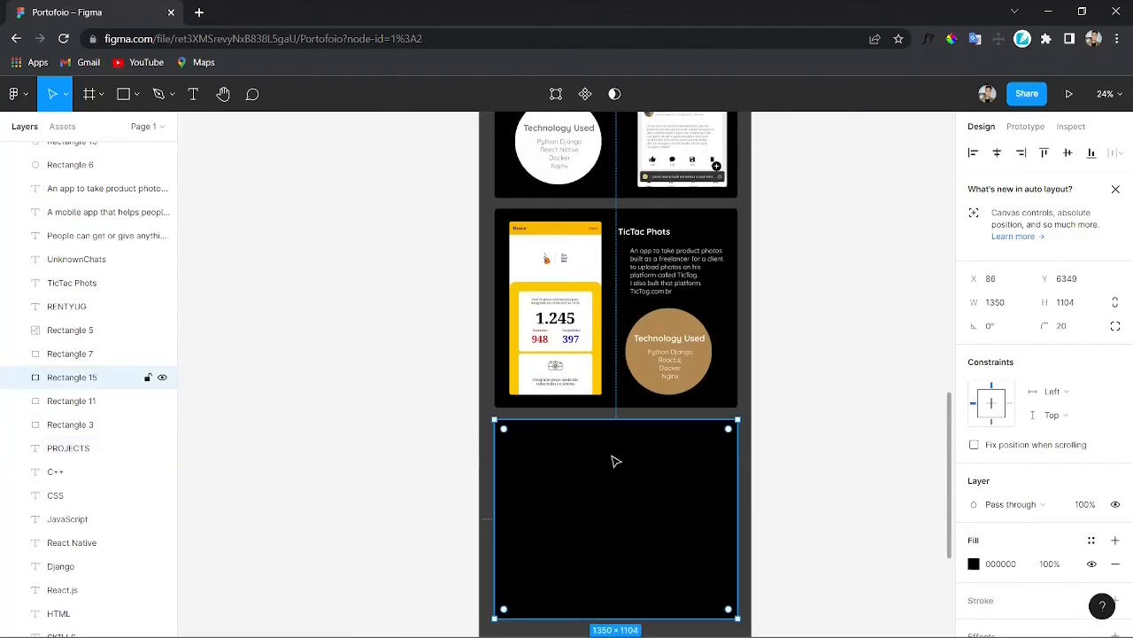
key("ctrl+v")
left_click_drag(580, 370, 631, 445)
double_click(623, 443)
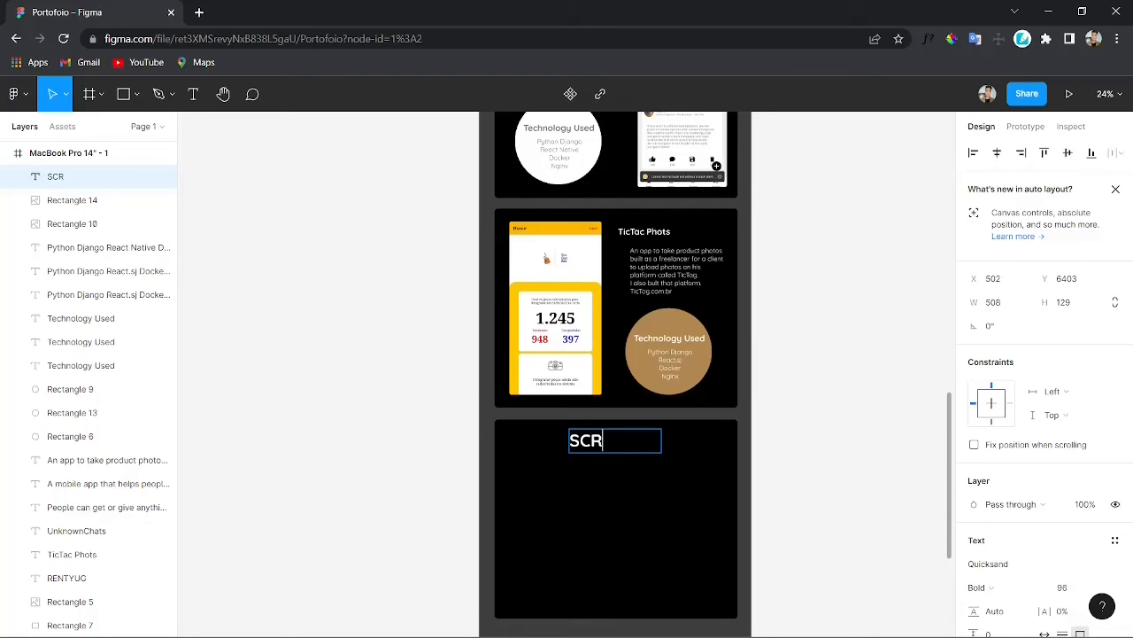
key("Escape")
mouse_move(661, 440)
left_mouse_down()
mouse_move(699, 441)
mouse_move(623, 447)
mouse_move(625, 462)
mouse_move(624, 452)
left_mouse_up()
scroll(624, 452, "down", 2)
scroll(1063, 394, "down", 5)
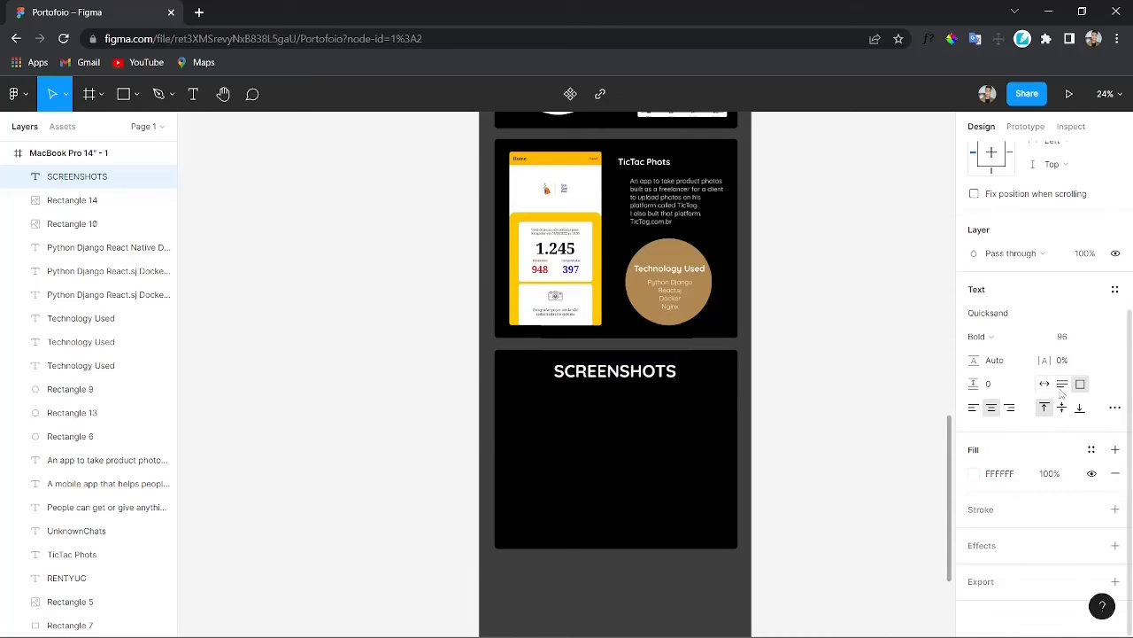
Step: Set the SCREENSHOTS heading's font size to 64 and recentre it at the top of the rectangle
scroll(984, 417, "up", 5)
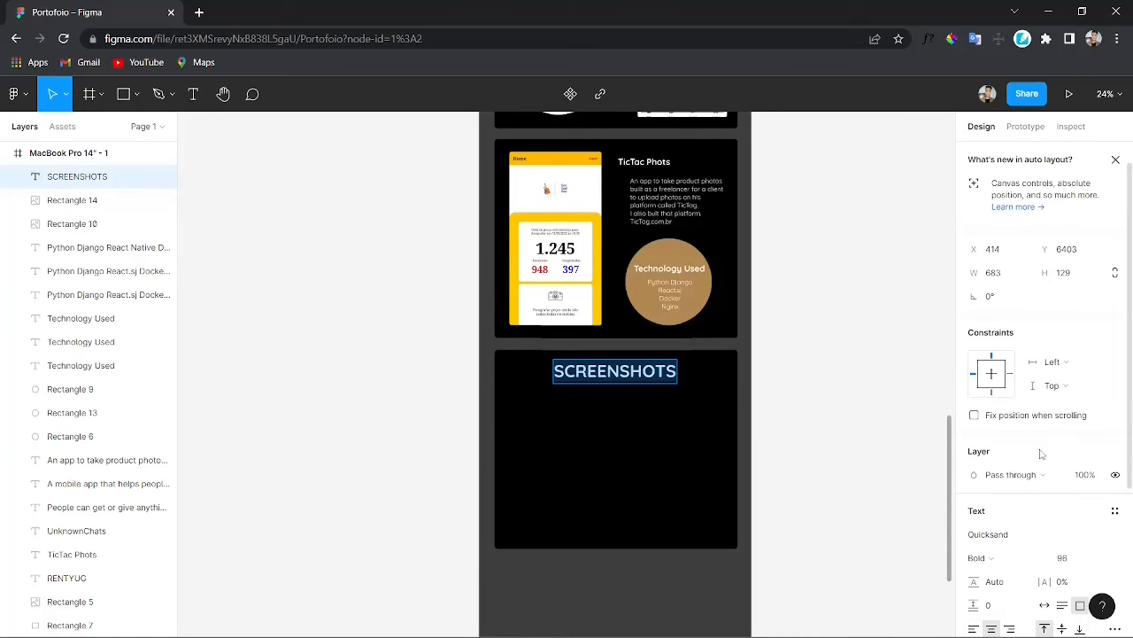
scroll(1087, 368, "down", 5)
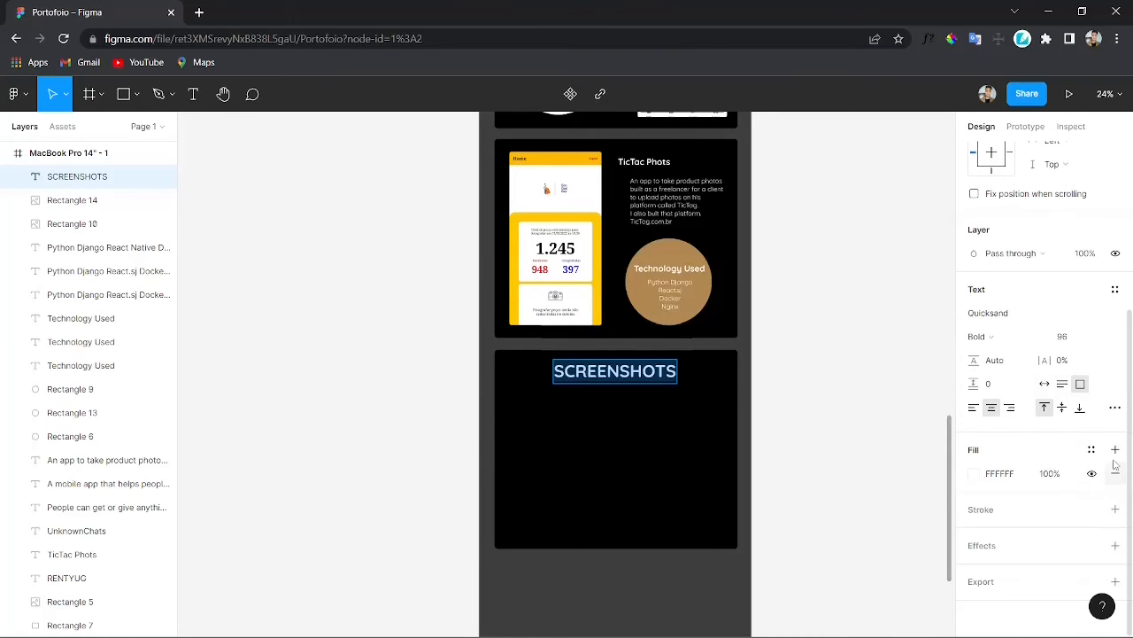
left_click(1099, 338)
left_click(1091, 352)
left_click(1099, 337)
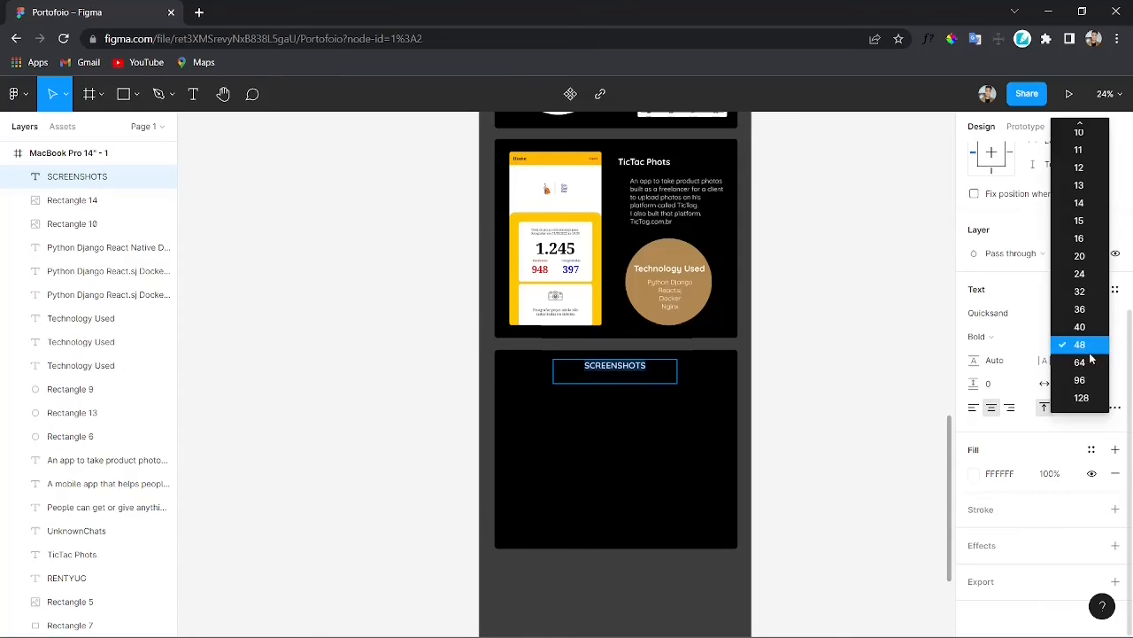
left_click(1098, 361)
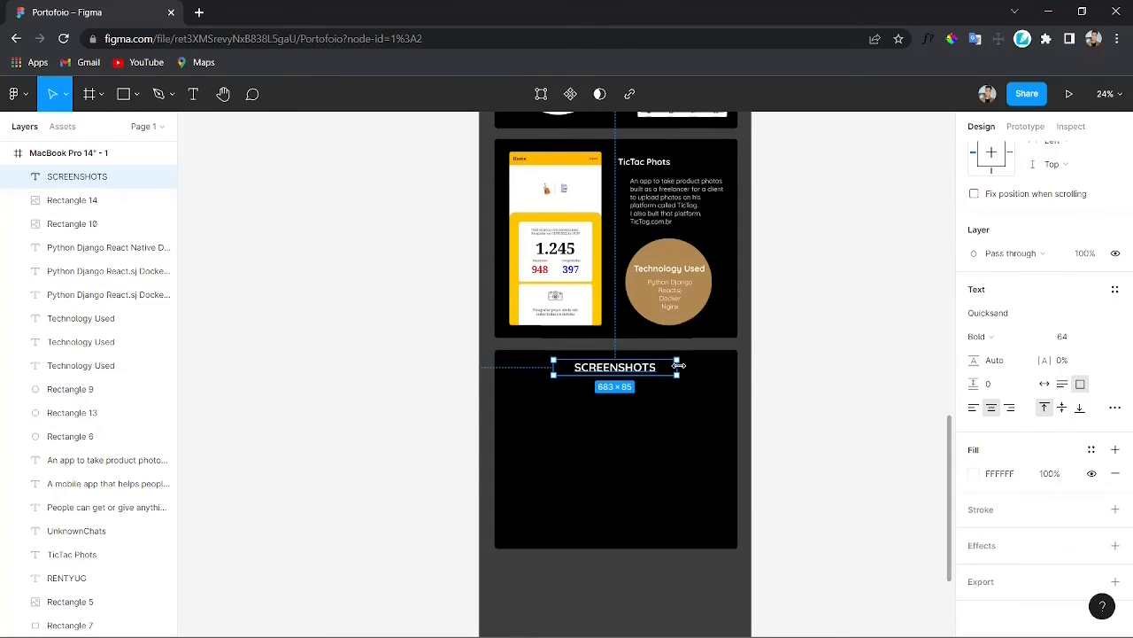
left_click_drag(609, 373, 622, 373)
Step: Stretch the new rectangle's height to 1576 to make room for screenshots
left_click(809, 416)
scroll(811, 429, "down", 1)
left_click(607, 496)
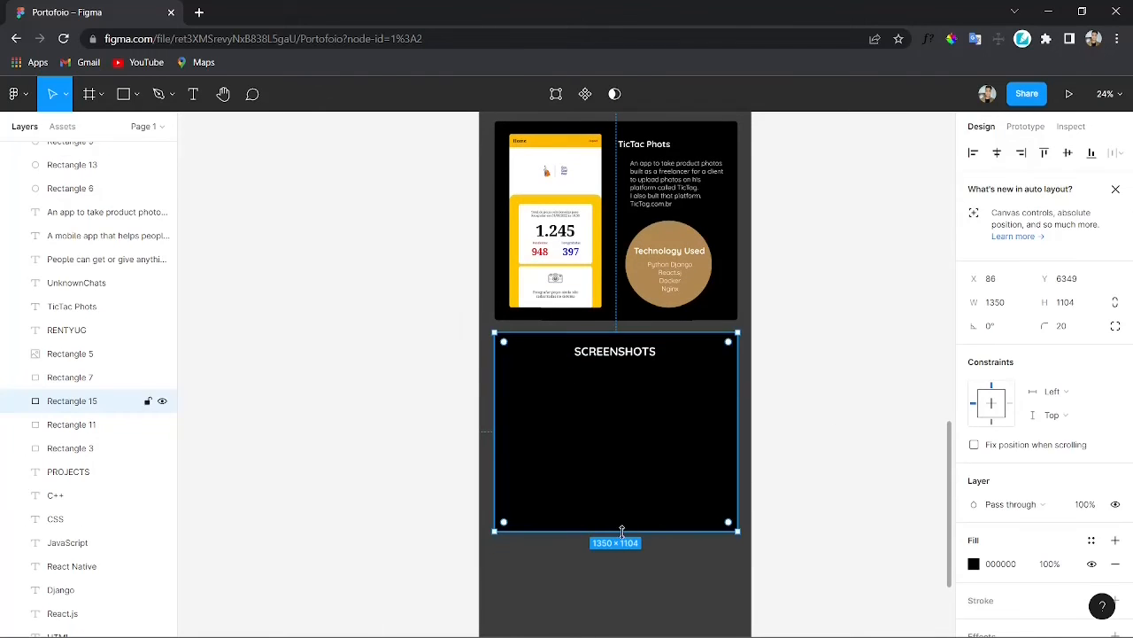
left_click_drag(622, 531, 623, 613)
scroll(804, 377, "down", 3)
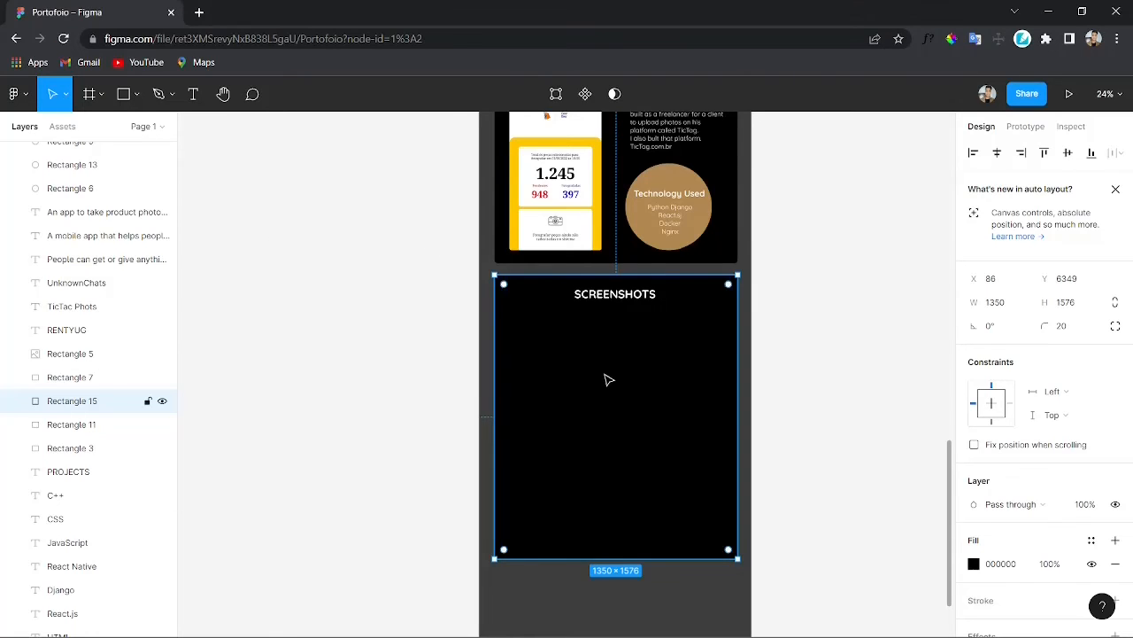
Step: Paste a dashboard screenshot of about 1285×682 below the SCREENSHOTS heading
key("ctrl+v")
left_click_drag(599, 418, 628, 393)
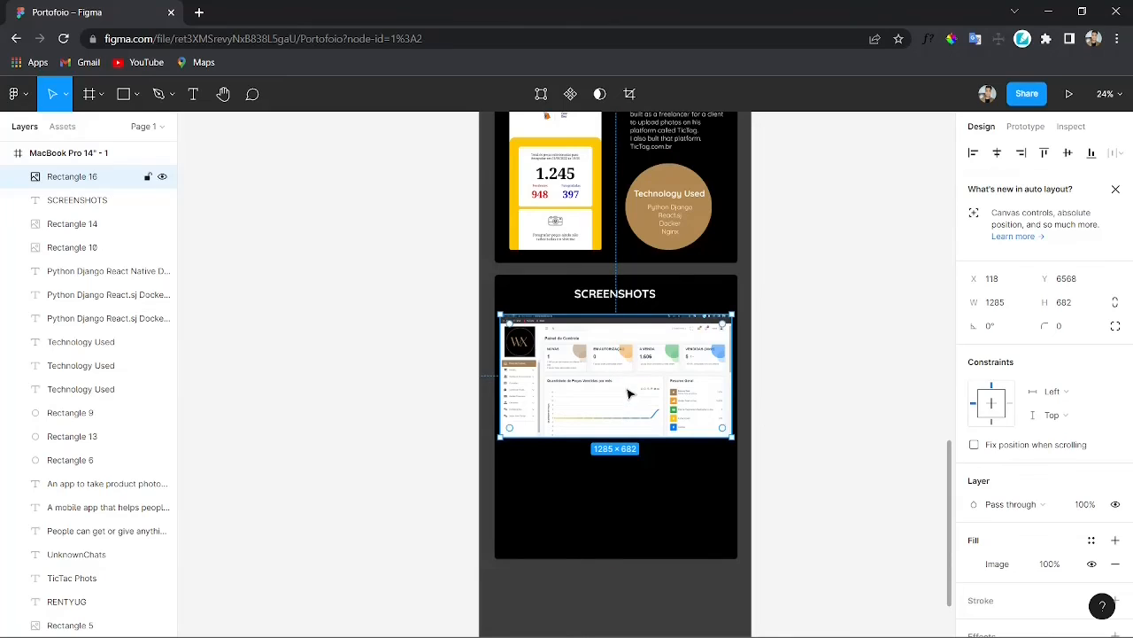
Step: Paste a second screenshot of about 772×372 below the dashboard on the right side
key("ctrl+v")
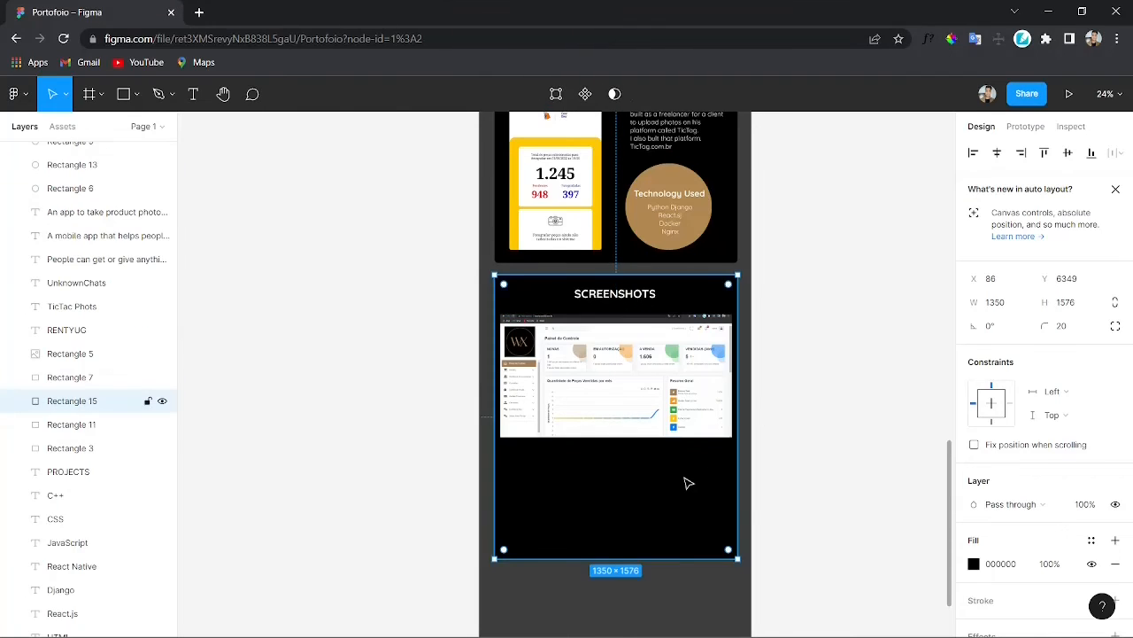
left_click_drag(673, 502, 680, 476)
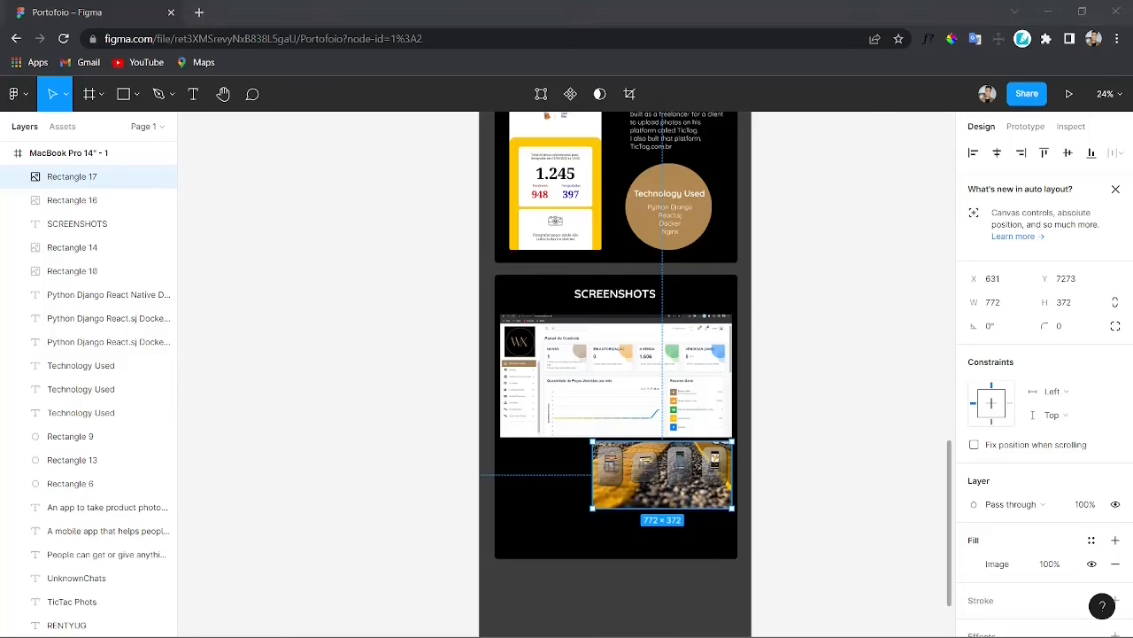
Step: Place a third screenshot of about 489×372 to the left of the second one
left_click(534, 473)
left_click_drag(567, 513, 606, 477)
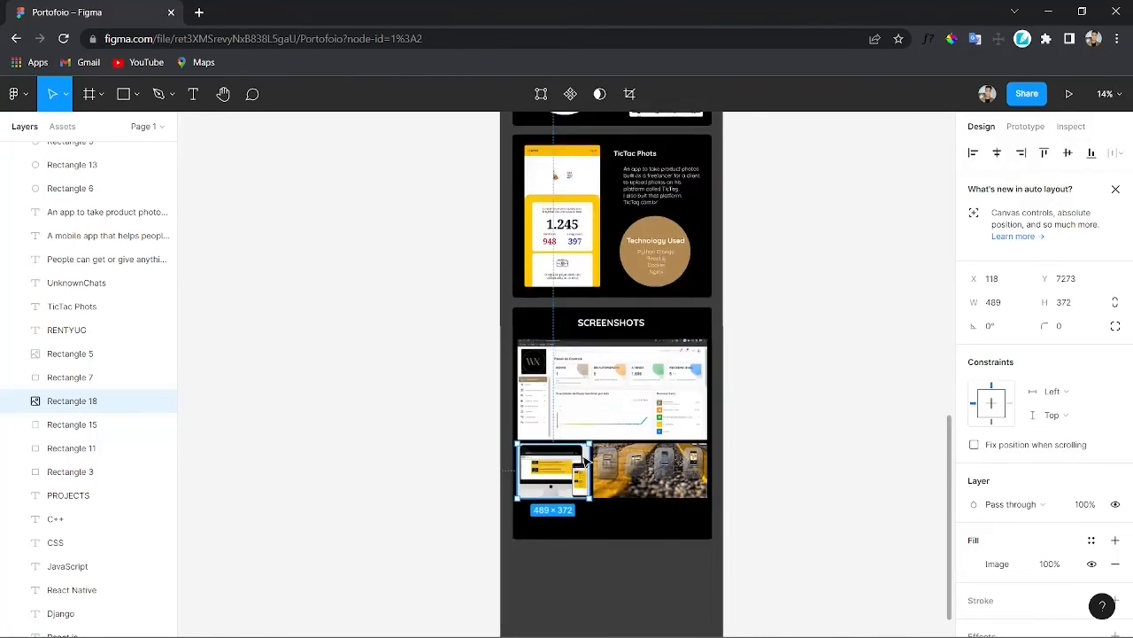
Step: Shorten the screenshots rectangle to a height of 1327 to fit the images
scroll(605, 476, "up", 5)
scroll(762, 442, "down", 3)
left_click(769, 498)
scroll(658, 486, "down", 3, "ctrl")
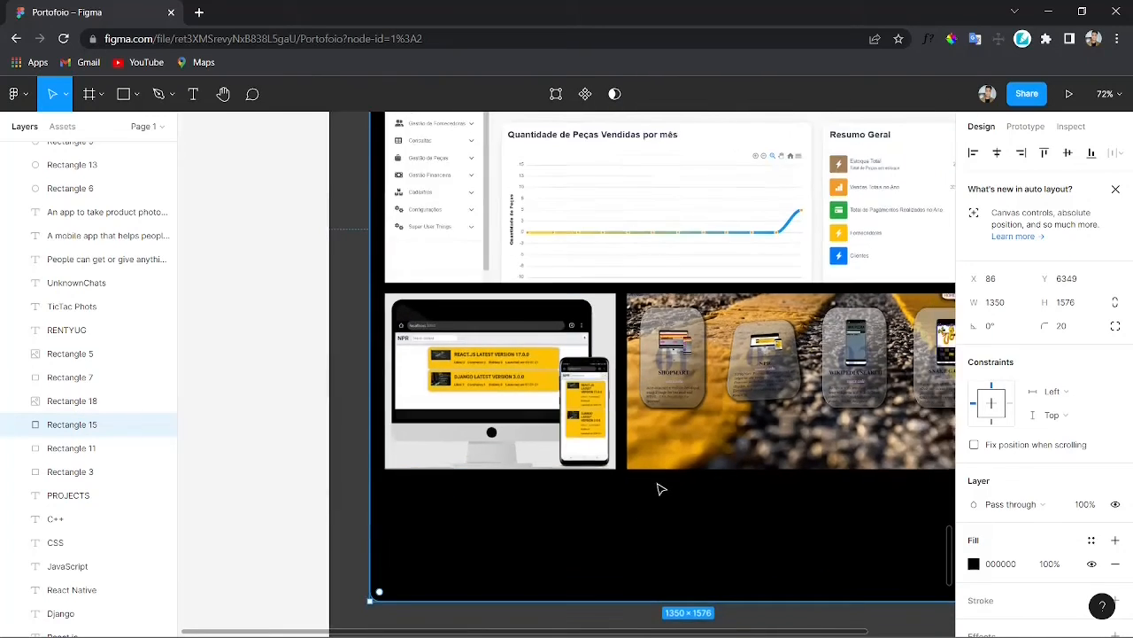
scroll(658, 486, "right", 1)
left_click_drag(650, 576, 661, 481)
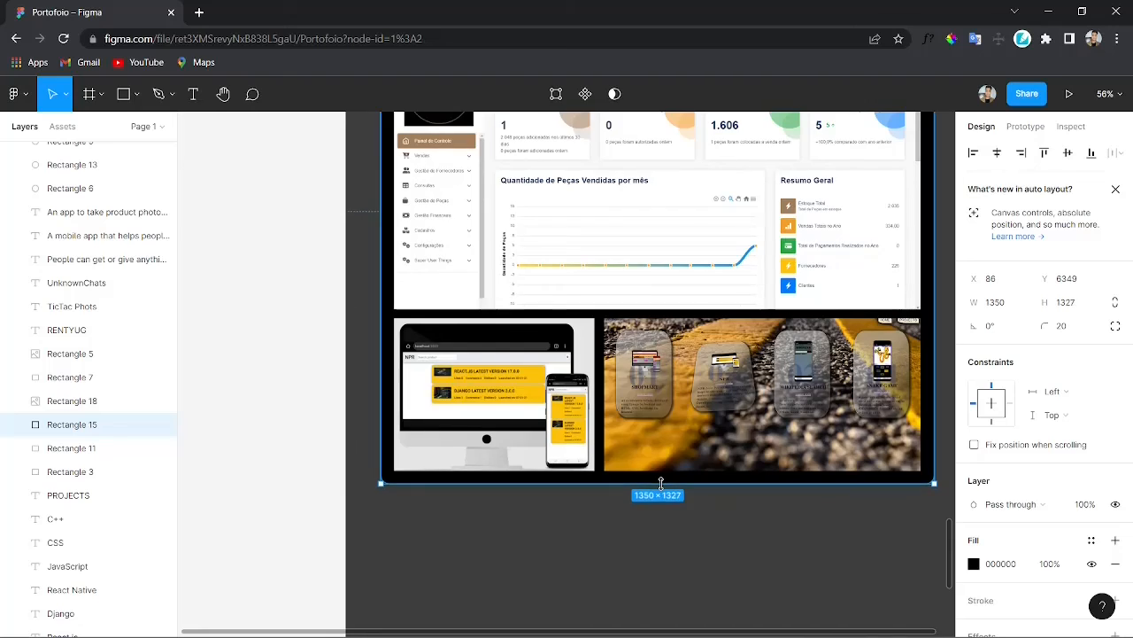
scroll(639, 507, "down", 5)
scroll(619, 422, "right", 1)
scroll(618, 420, "up", 3)
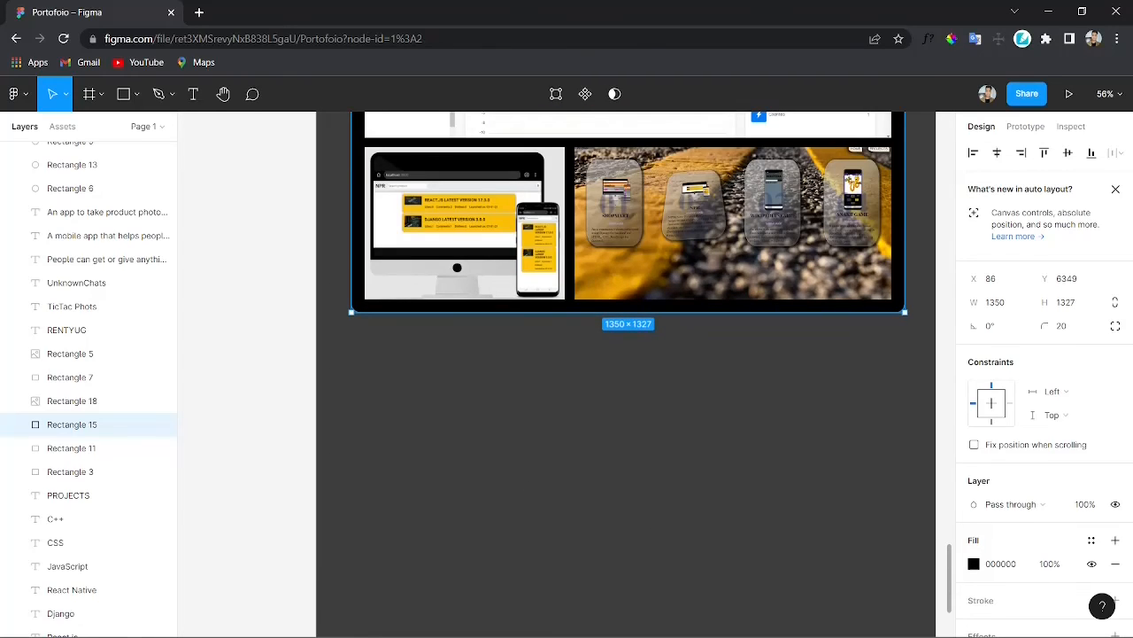
left_click(472, 224)
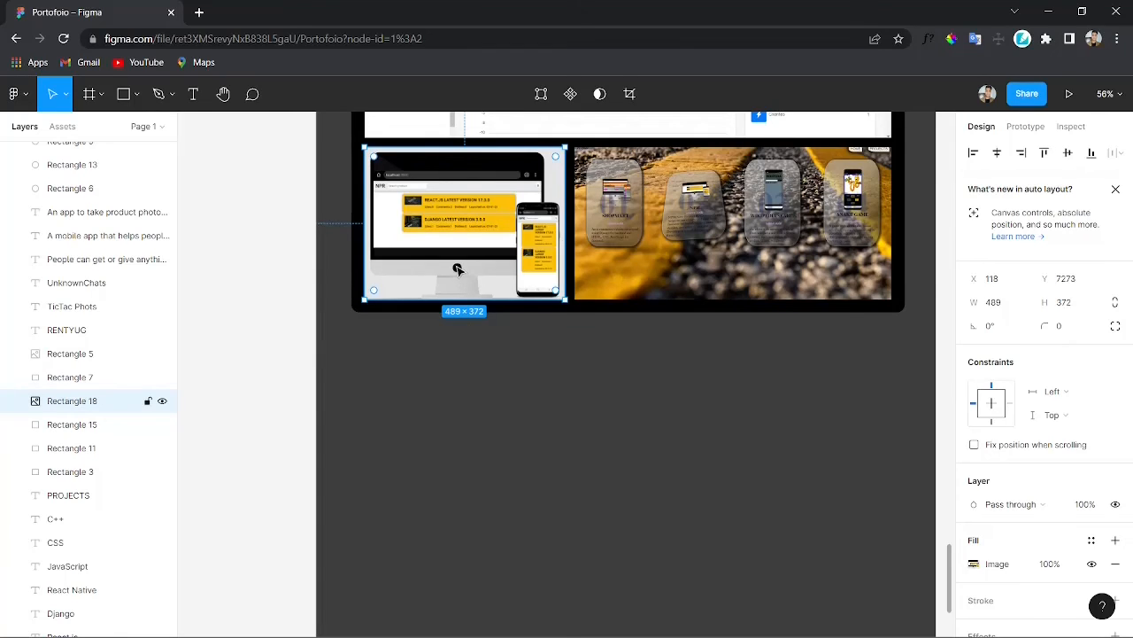
scroll(102, 390, "up", 5)
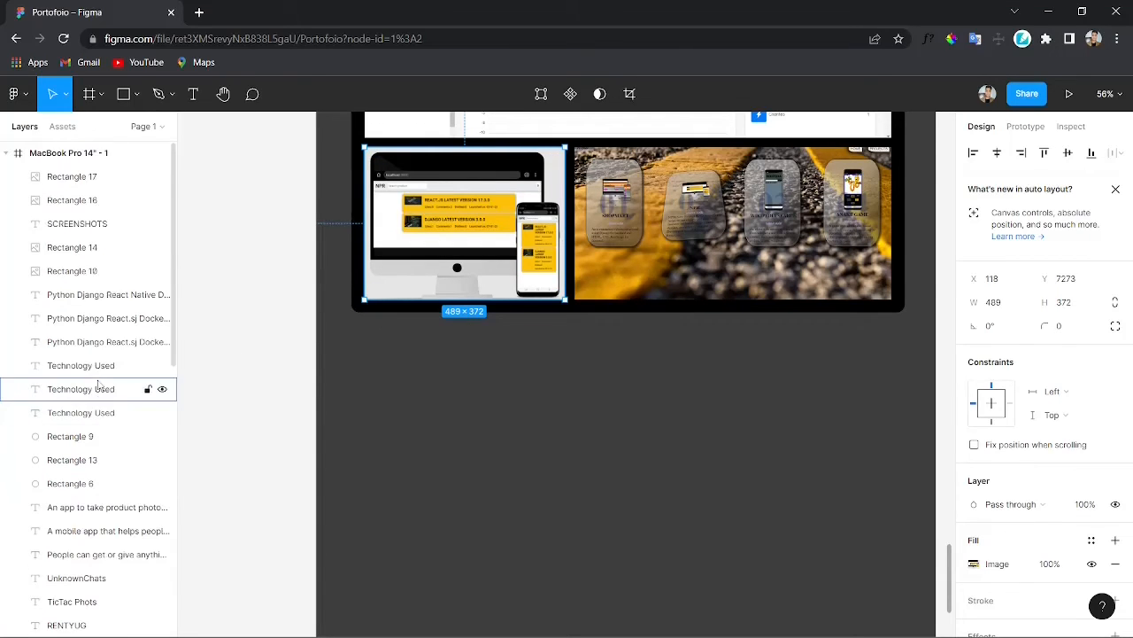
scroll(119, 410, "down", 6)
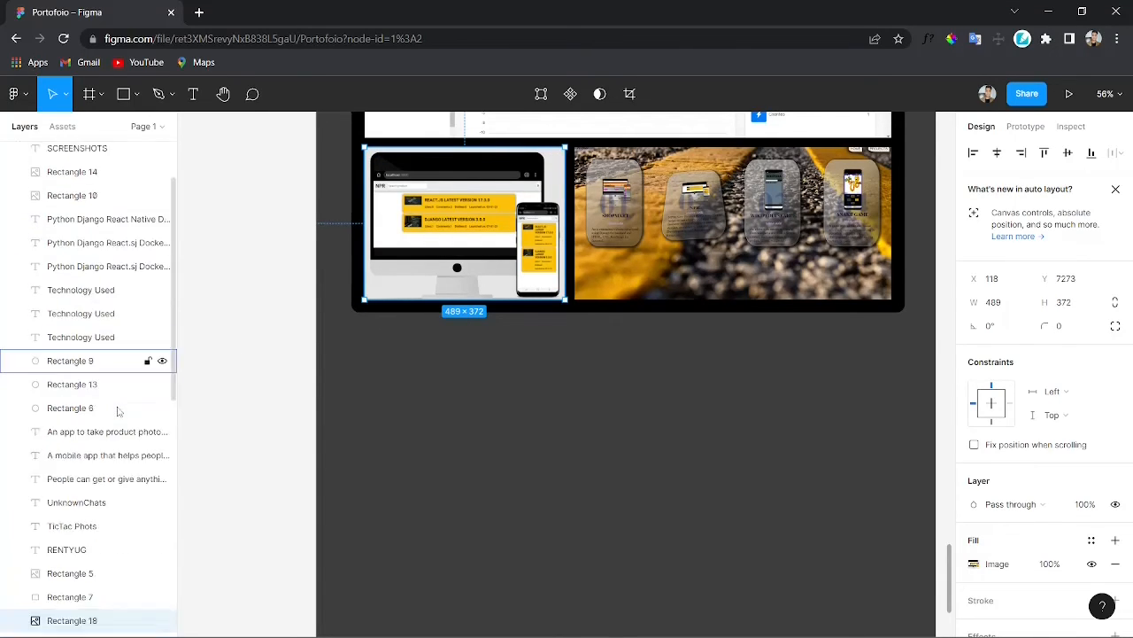
double_click(466, 266)
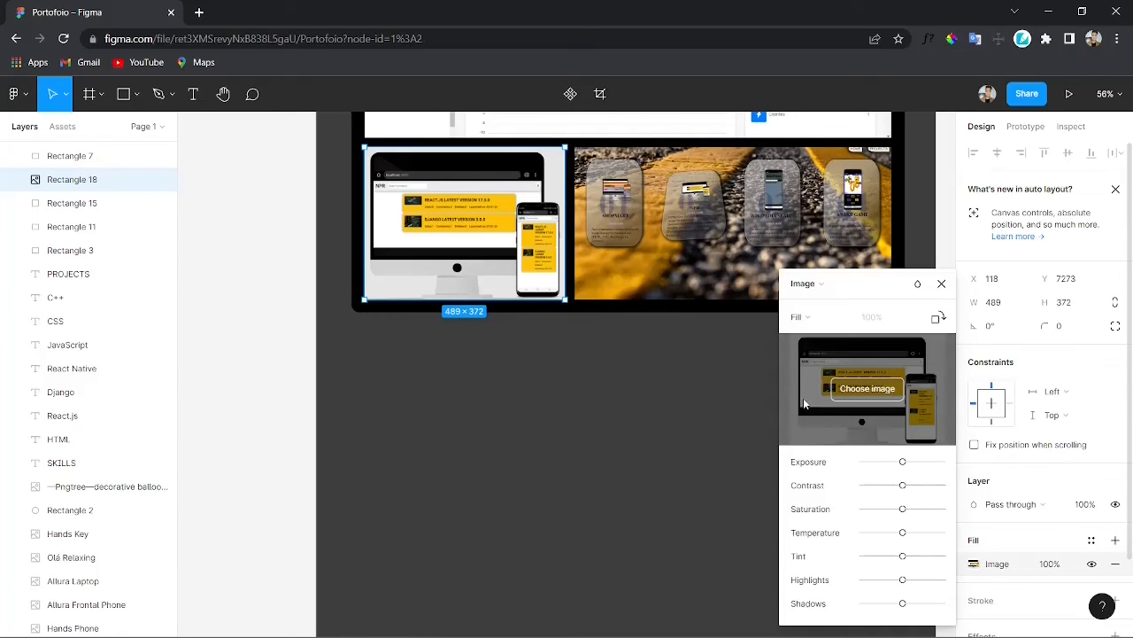
right_click(508, 252)
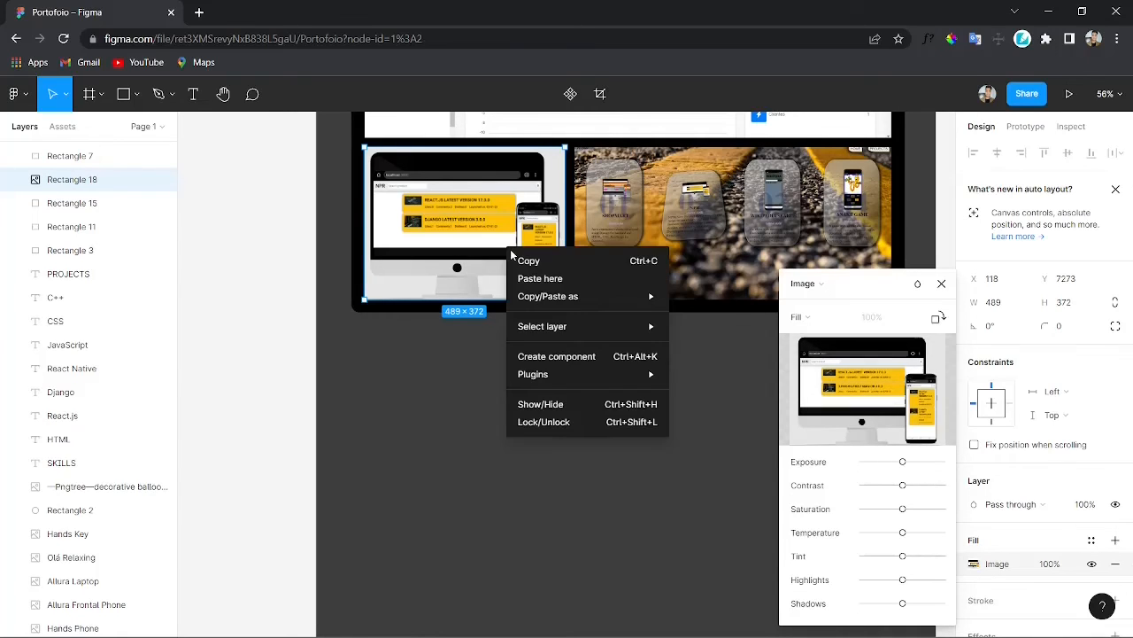
left_click(408, 439)
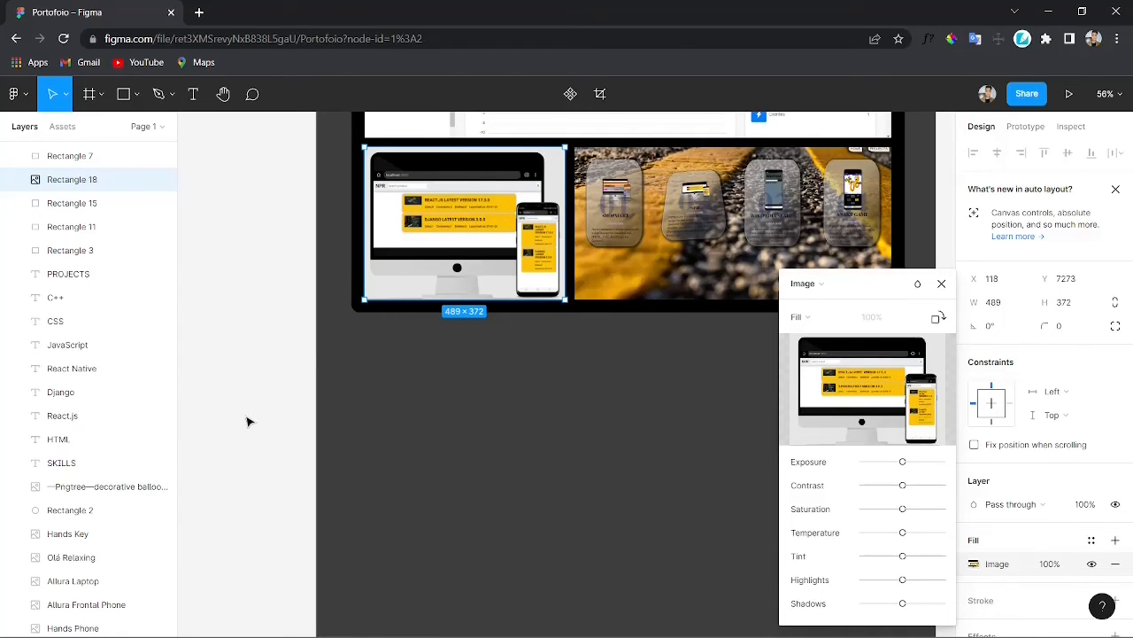
left_click(941, 284)
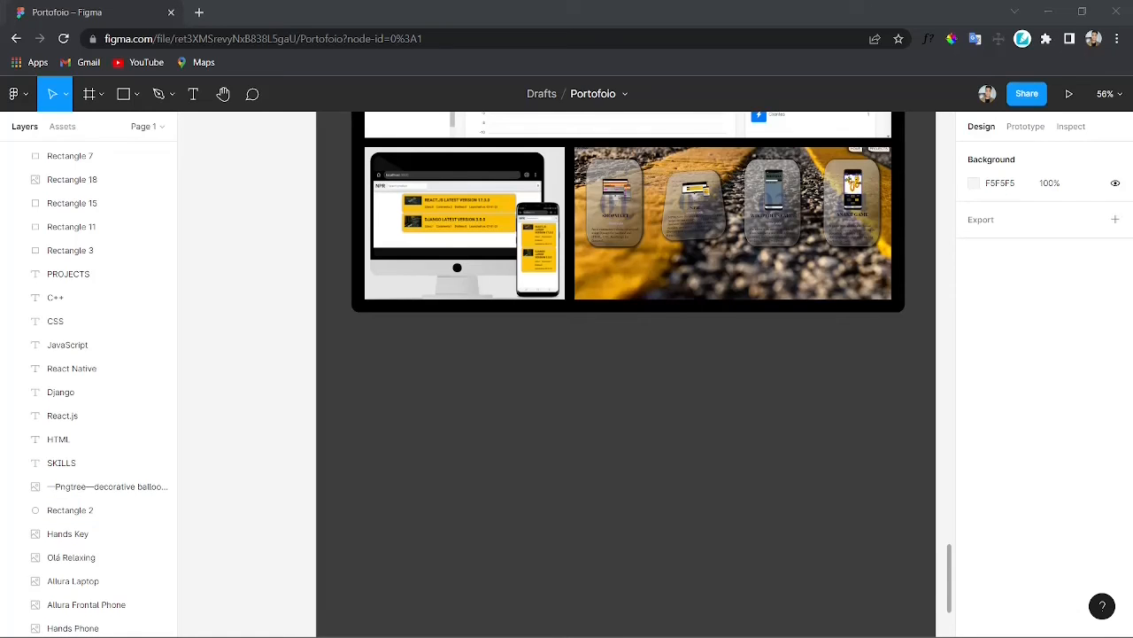
Step: Paste an iMac mockup image below the screenshots section and resize it to about 831×707 at the frame's right edge
scroll(664, 379, "down", 5)
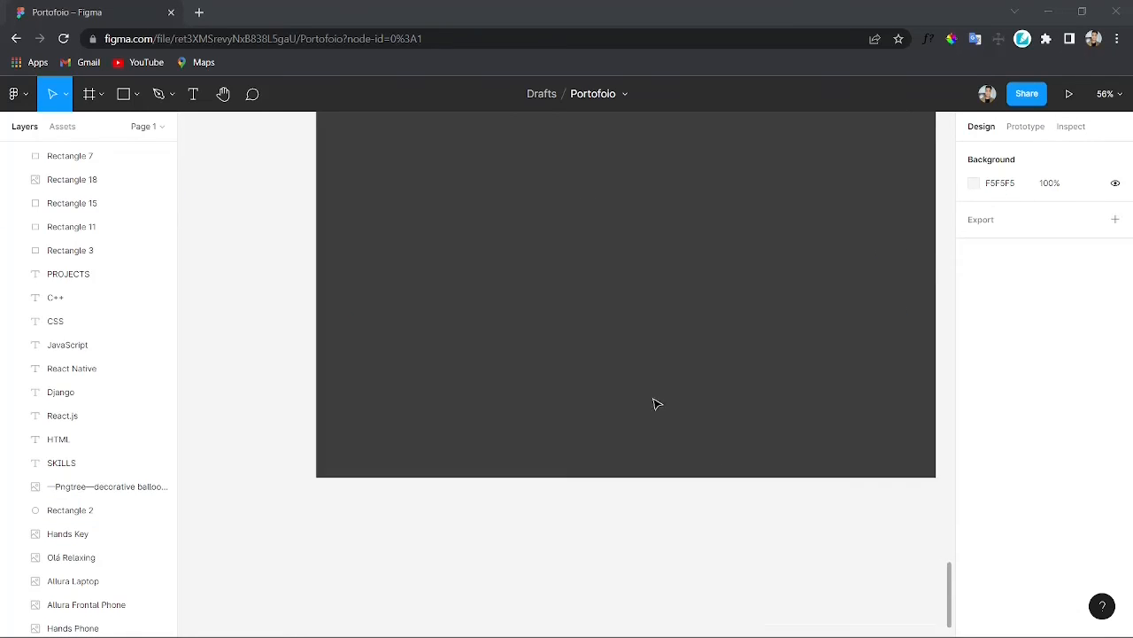
scroll(679, 467, "up", 3)
key("ctrl+v")
scroll(683, 364, "up", 1)
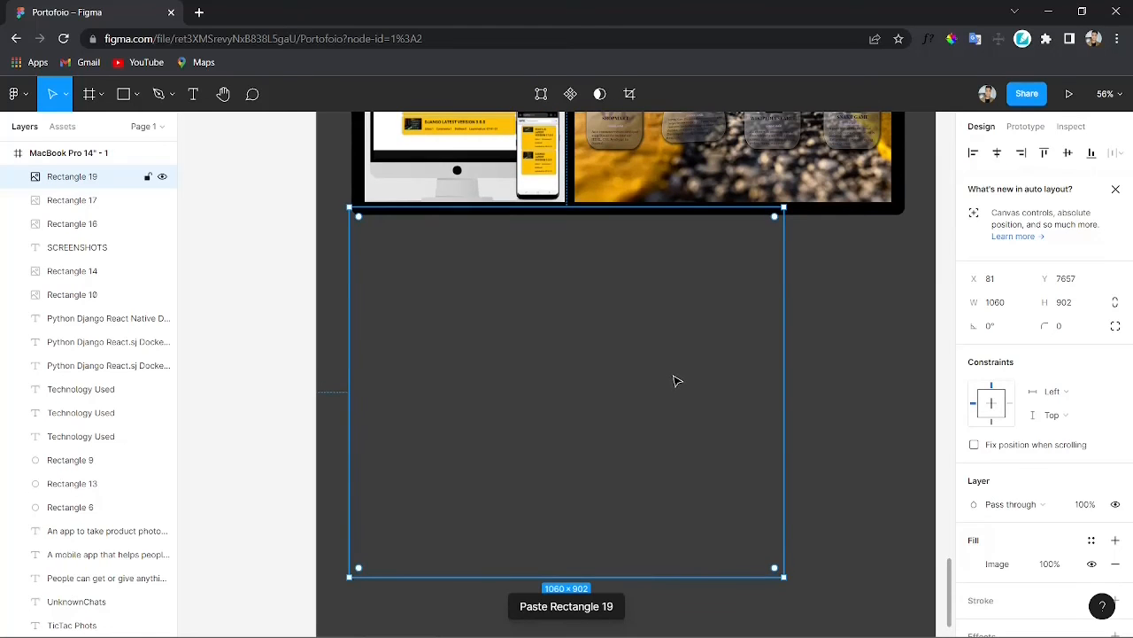
left_click_drag(679, 408, 662, 458)
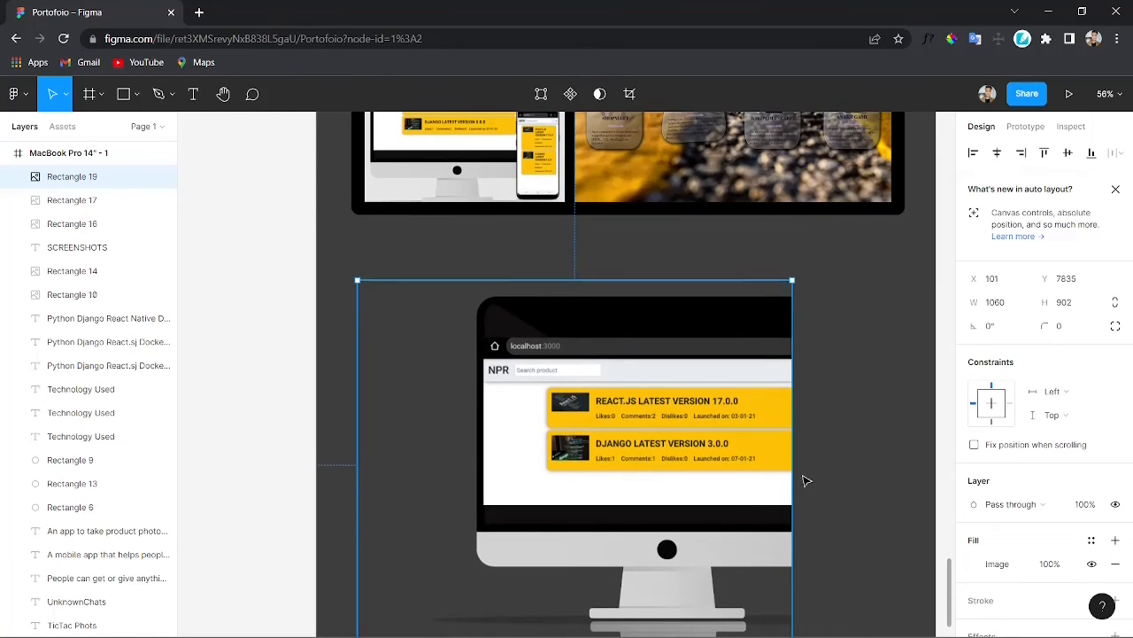
scroll(788, 461, "down", 3)
left_click_drag(738, 394, 879, 362)
scroll(850, 390, "up", 2)
mouse_move(818, 458)
left_mouse_down()
mouse_move(823, 481)
mouse_move(823, 457)
left_mouse_up()
left_click_drag(502, 591, 599, 542)
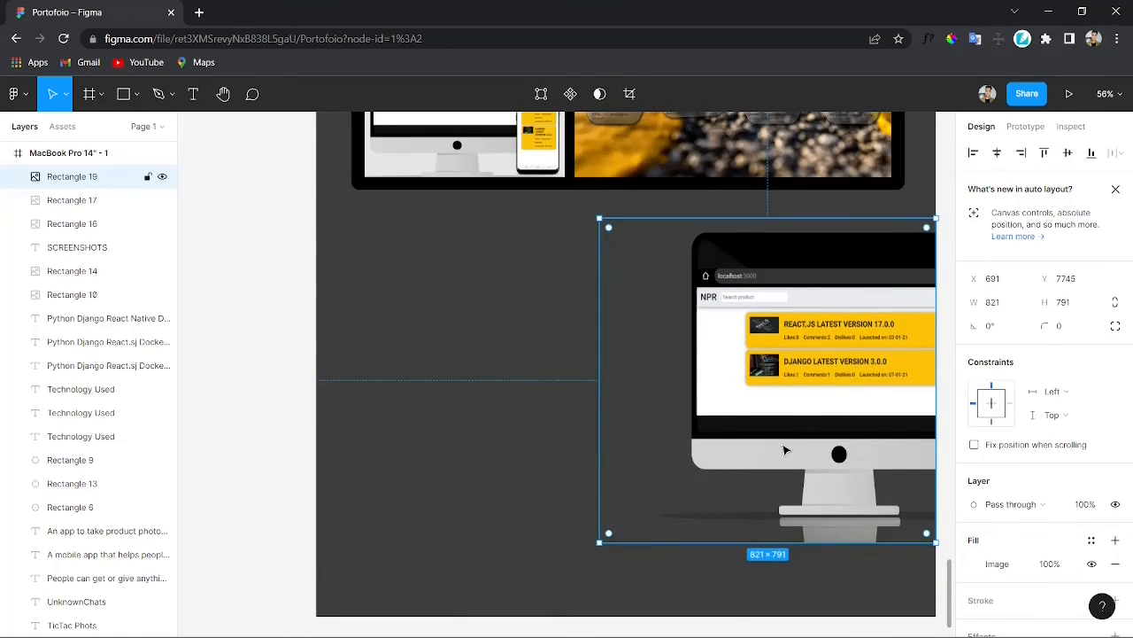
key("ctrl+z")
left_click_drag(503, 585, 612, 506)
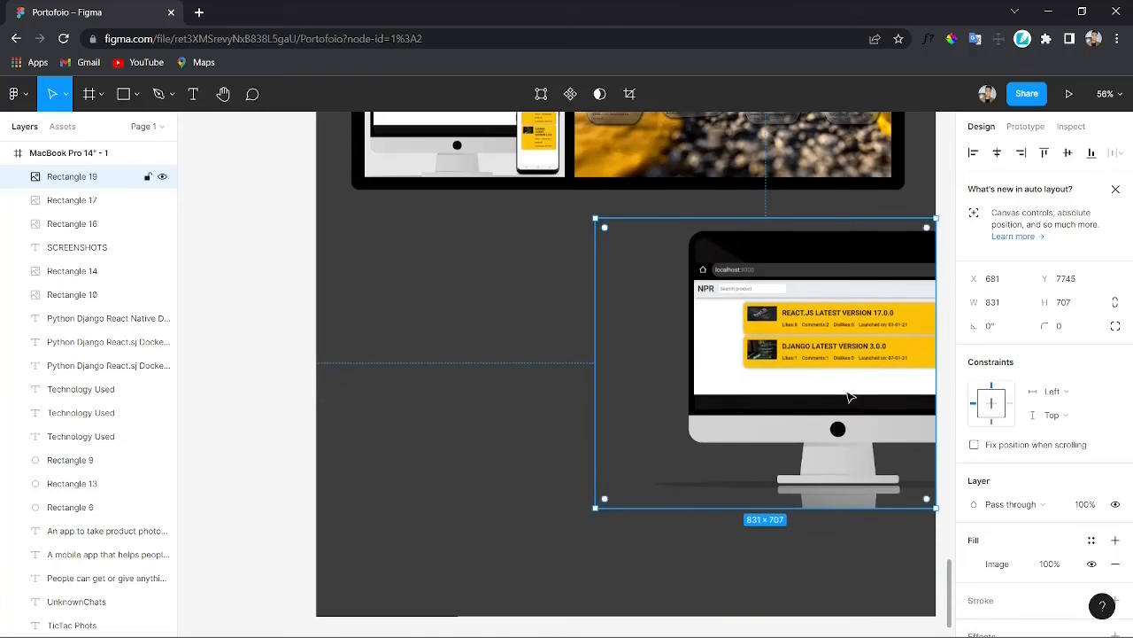
mouse_move(850, 392)
left_mouse_down()
mouse_move(850, 451)
mouse_move(855, 400)
left_mouse_up()
Step: Shorten the page frame to a height of 8459 so it ends just below the iMac
scroll(808, 503, "up", 5)
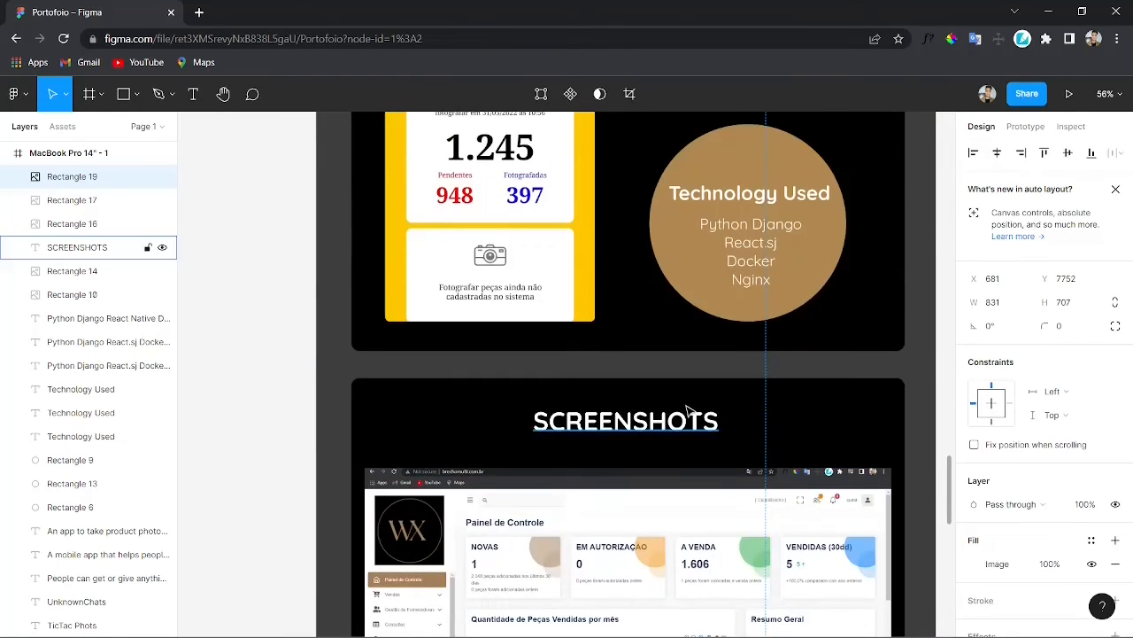
scroll(651, 108, "down", 10)
scroll(651, 108, "down", 3)
left_click(662, 138)
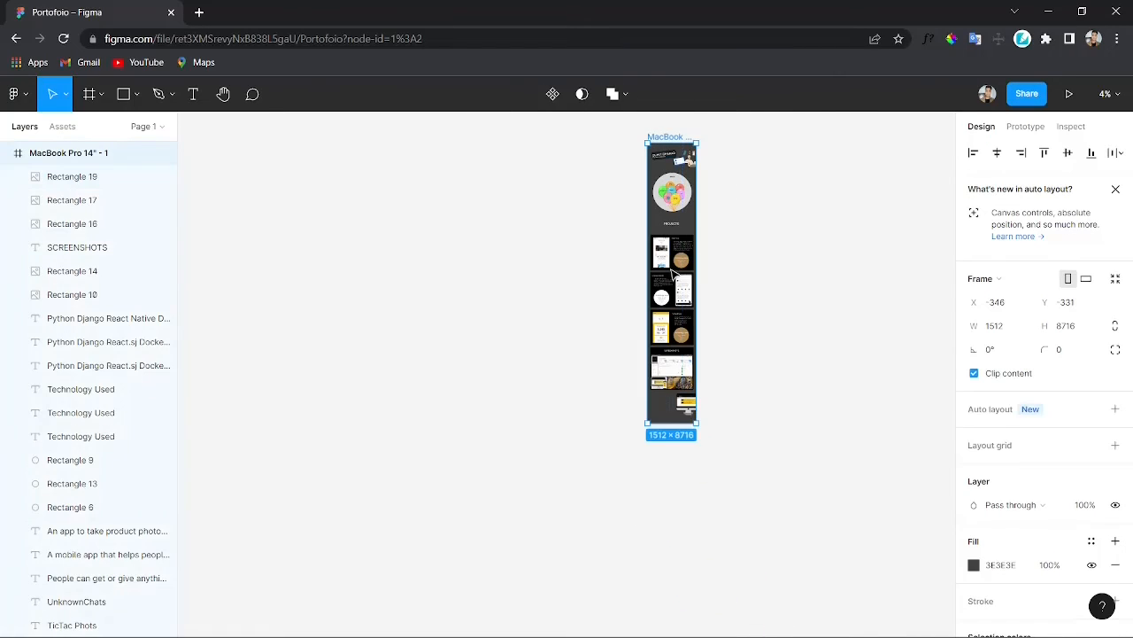
scroll(670, 449, "up", 10)
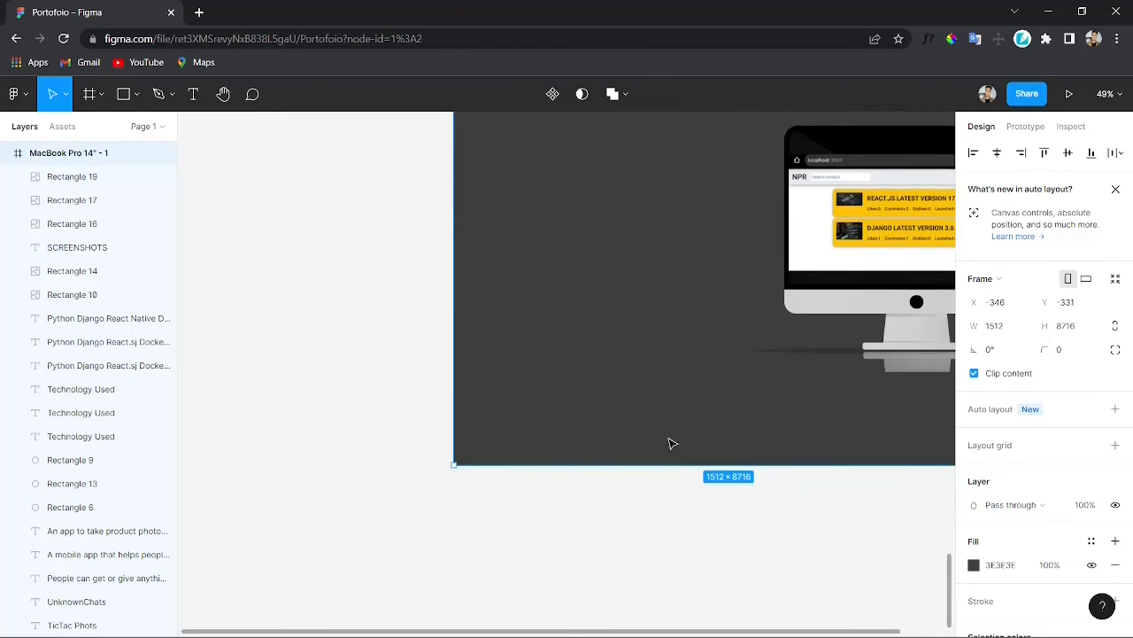
left_click_drag(633, 462, 623, 372)
scroll(638, 424, "up", 3)
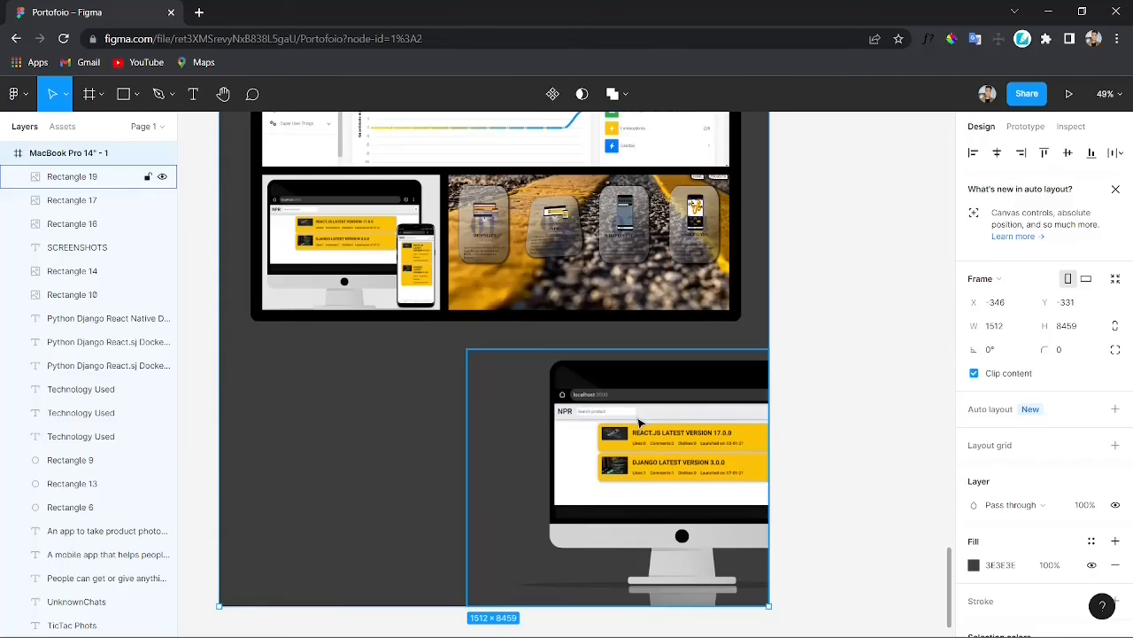
key("Escape")
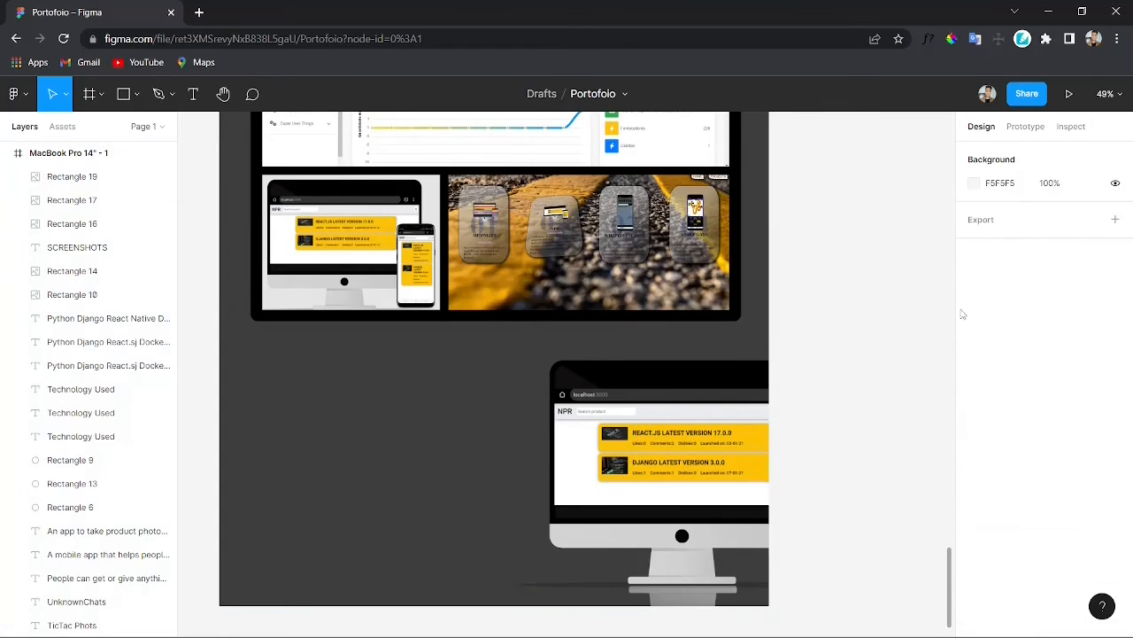
Step: Draw a rectangle of about 590×333 over the iMac screen, fill it black sampled from the monitor, and adjust its edges
key("r")
left_click_drag(557, 390, 771, 514)
left_click(974, 563)
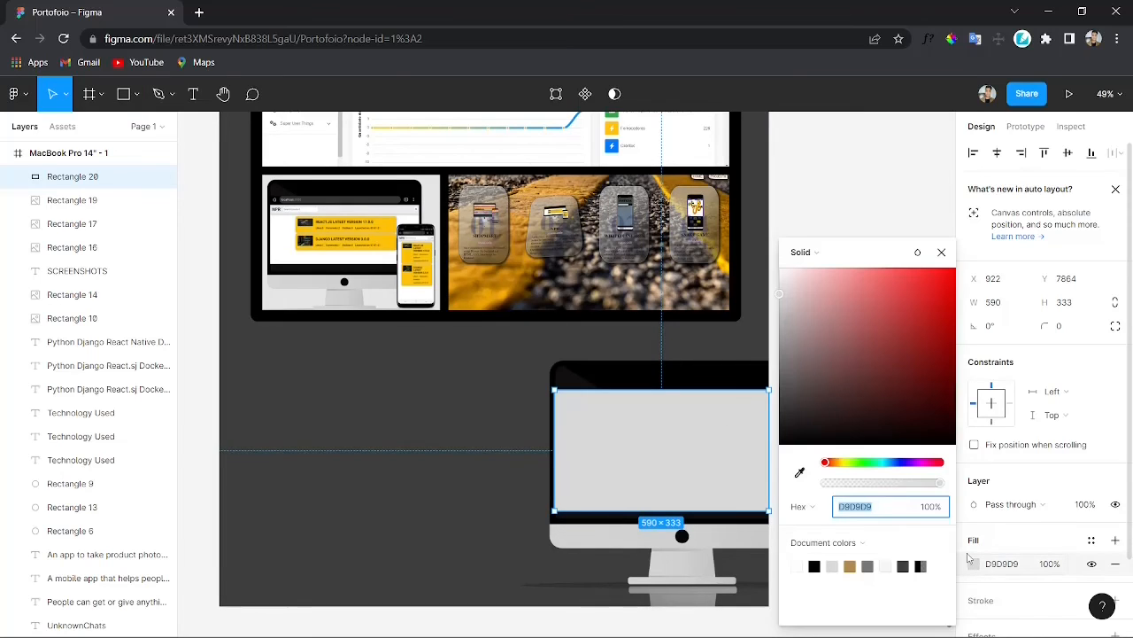
left_click(800, 472)
left_click(646, 374)
left_click(817, 166)
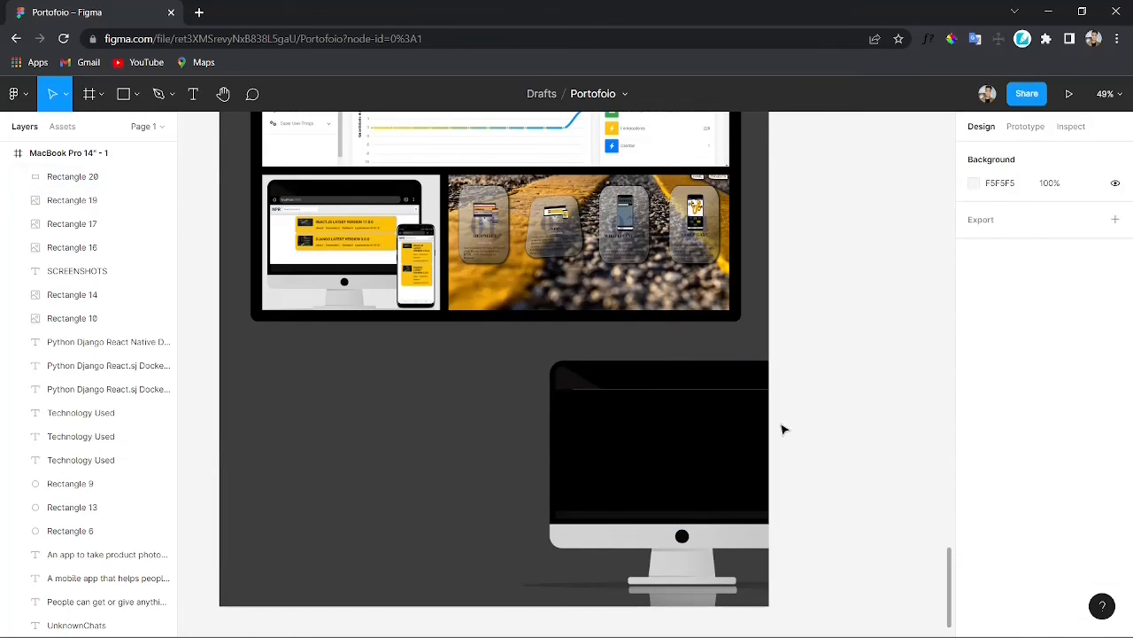
left_click_drag(655, 441, 656, 443)
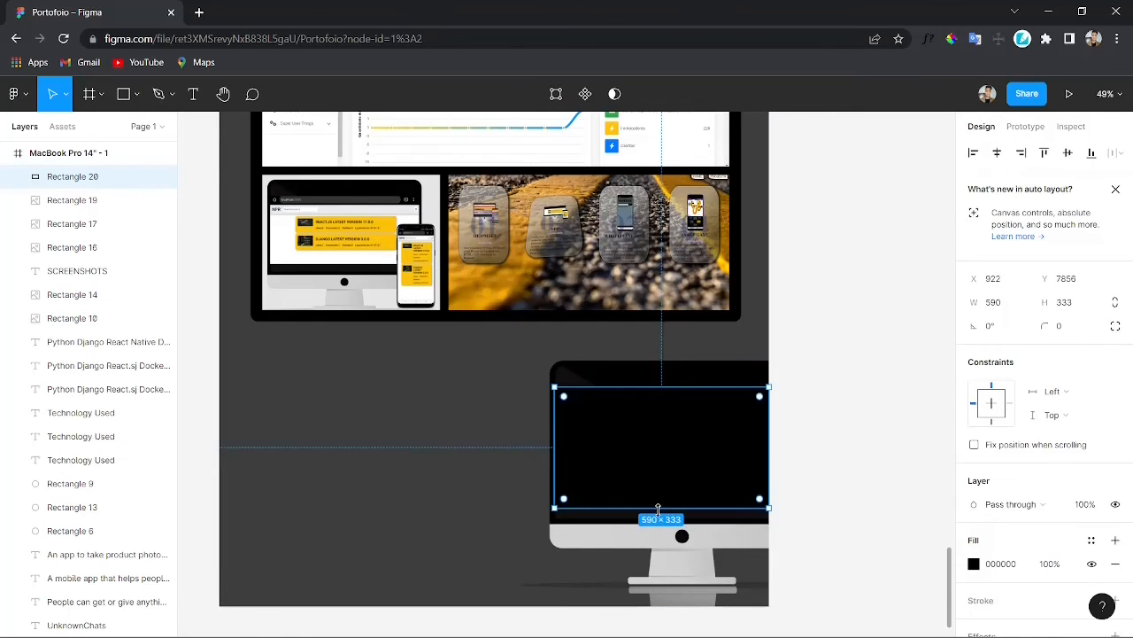
left_click_drag(658, 509, 659, 521)
mouse_move(652, 387)
left_mouse_down()
mouse_move(651, 365)
mouse_move(656, 387)
mouse_move(660, 378)
left_mouse_up()
left_click(868, 450)
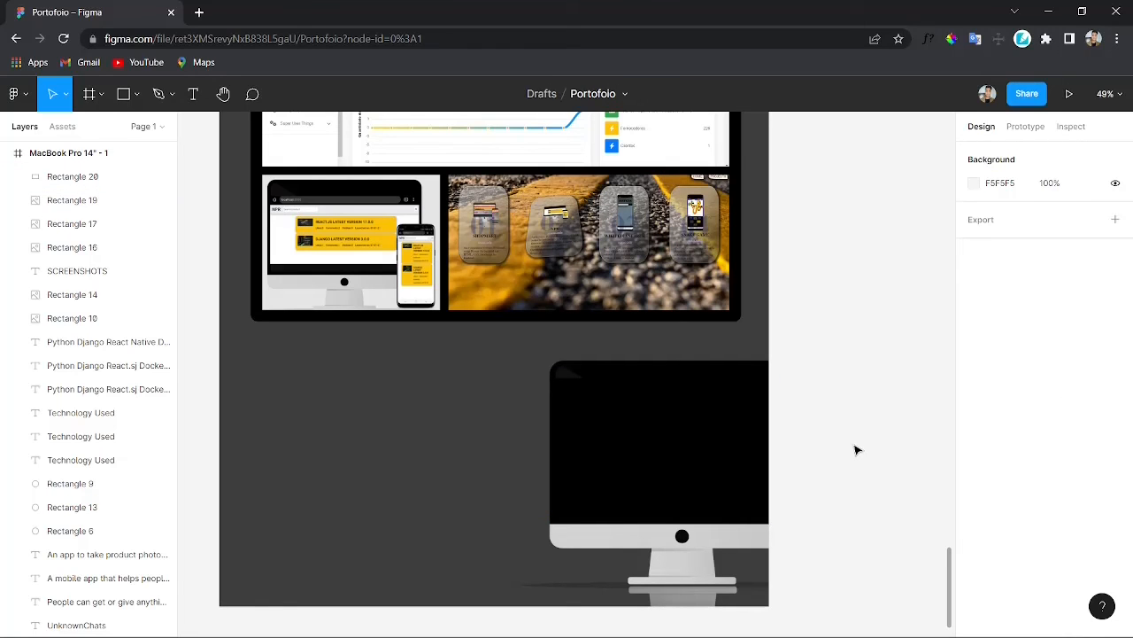
left_click(742, 427)
left_click(846, 381)
Step: Add the text 'Wainting for you response...' on the iMac screen, left-aligned at size 40, and fit its box
key("t")
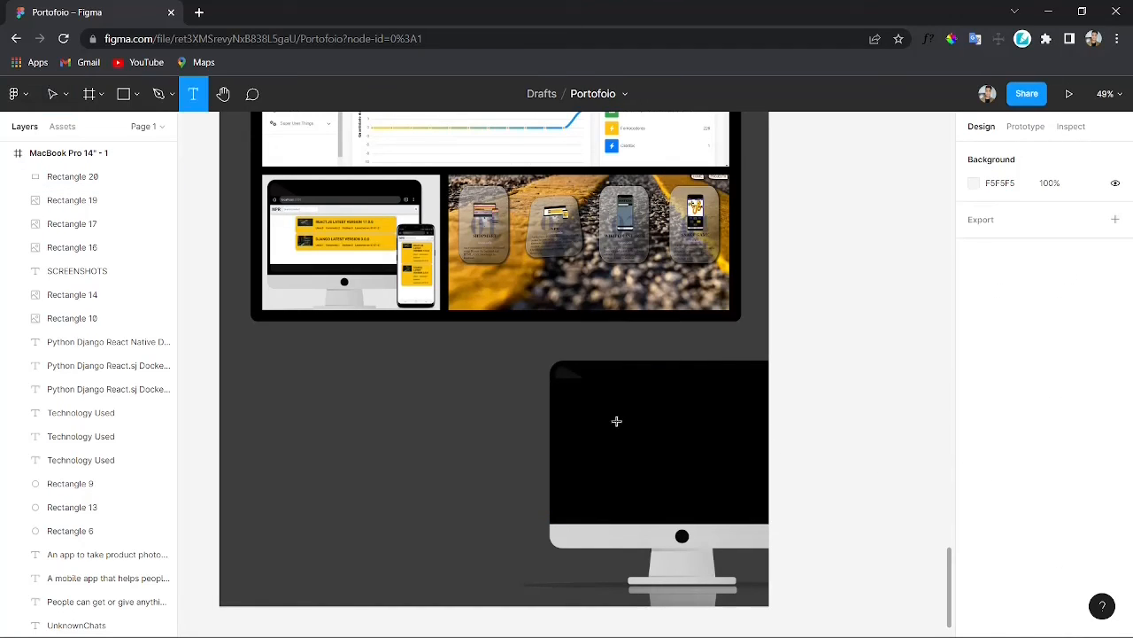
left_click_drag(566, 398, 730, 467)
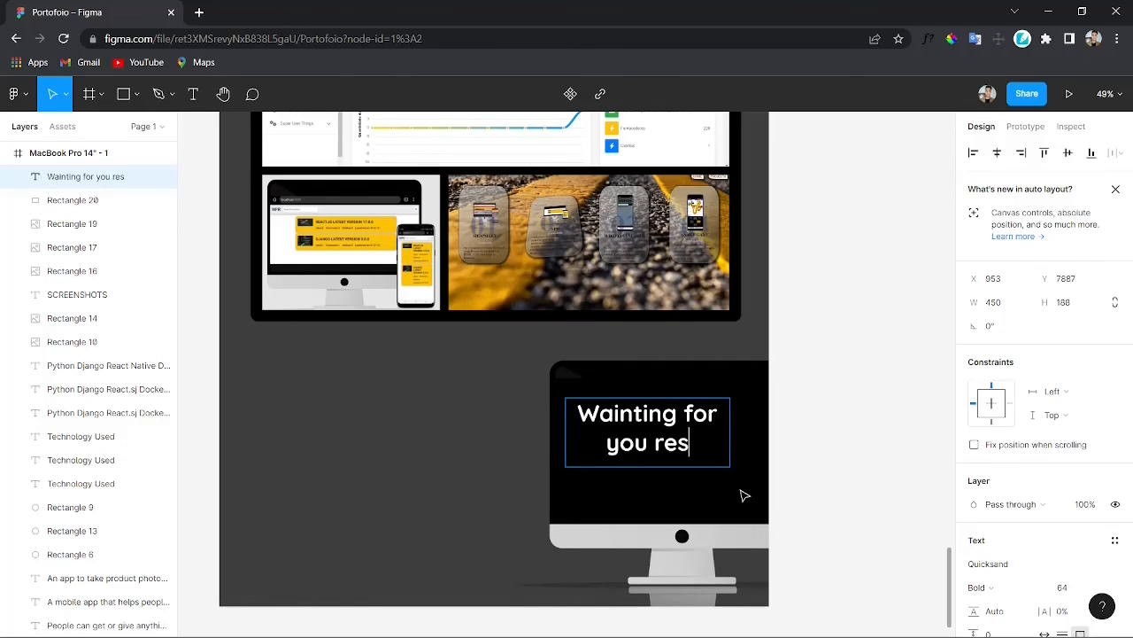
type("ponse...")
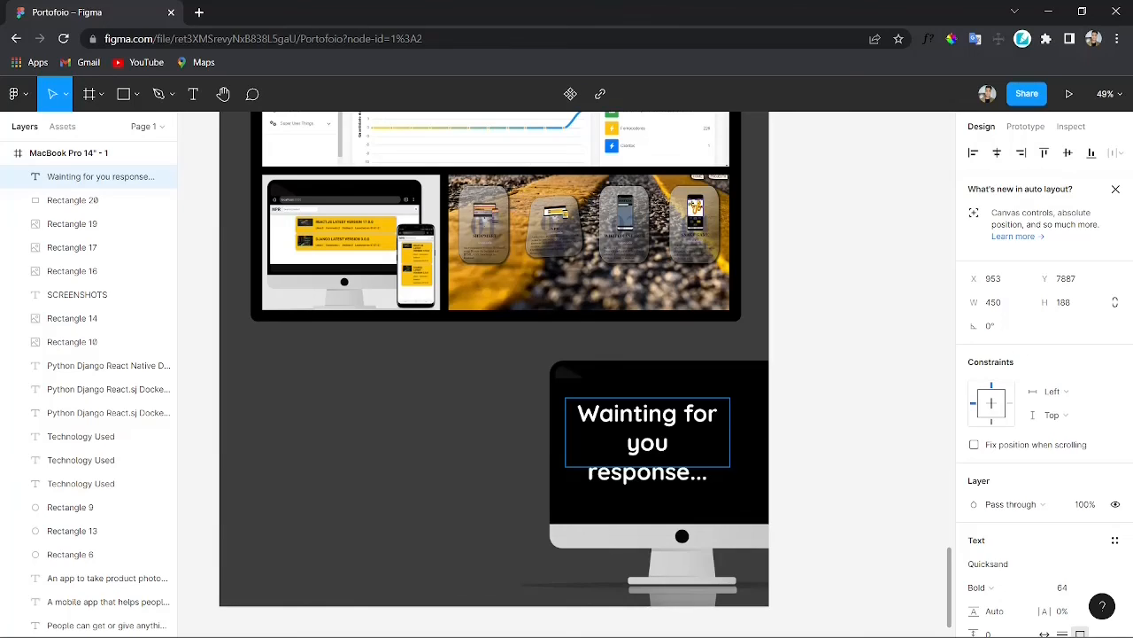
key("ctrl+a")
scroll(1052, 452, "down", 3)
left_click(973, 409)
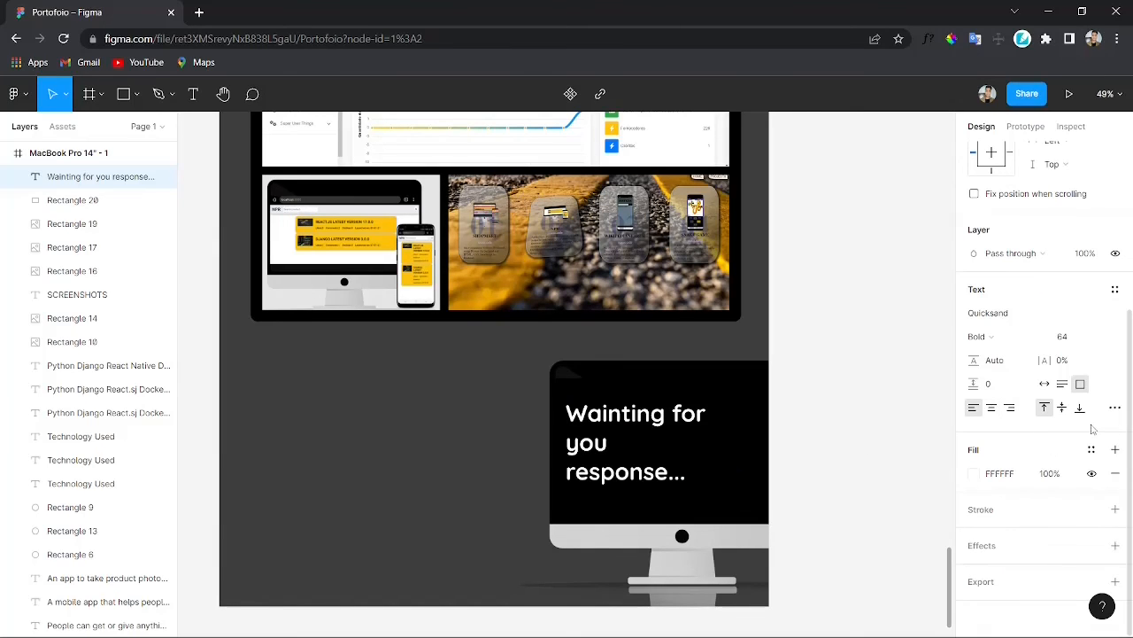
left_click(1098, 336)
left_click(1091, 328)
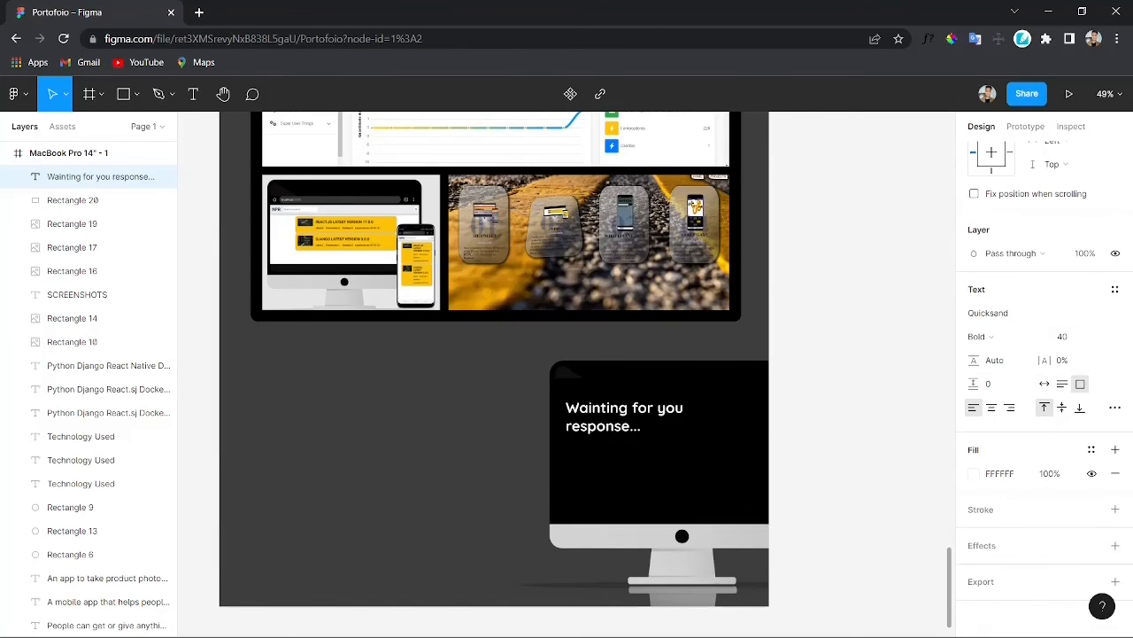
left_click_drag(670, 422, 647, 447)
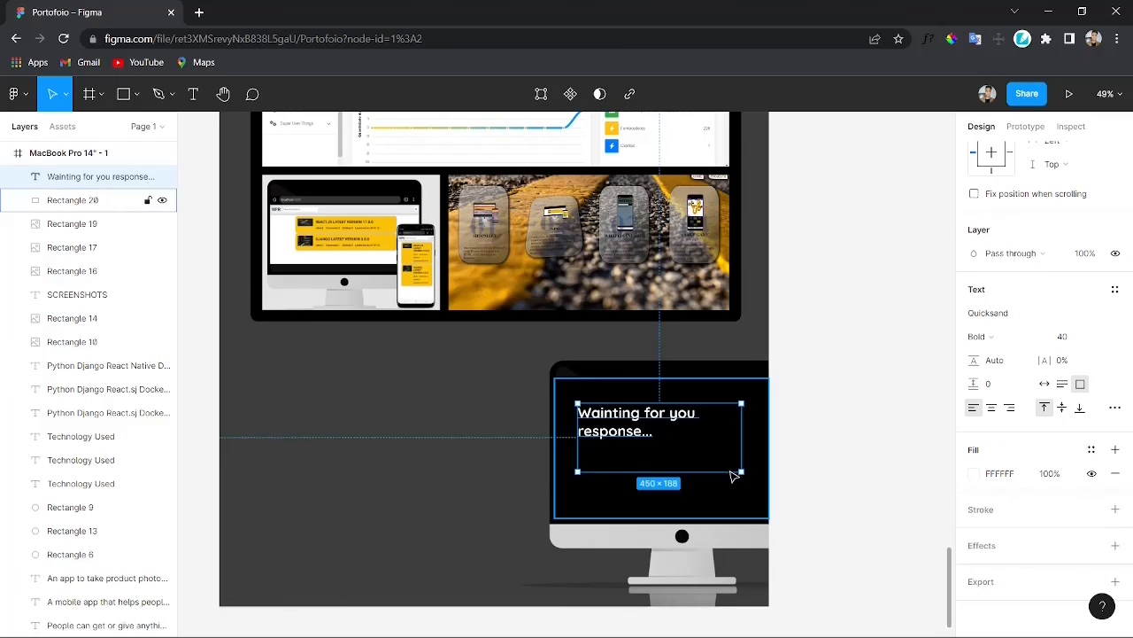
left_click_drag(737, 472, 710, 442)
left_click(910, 449)
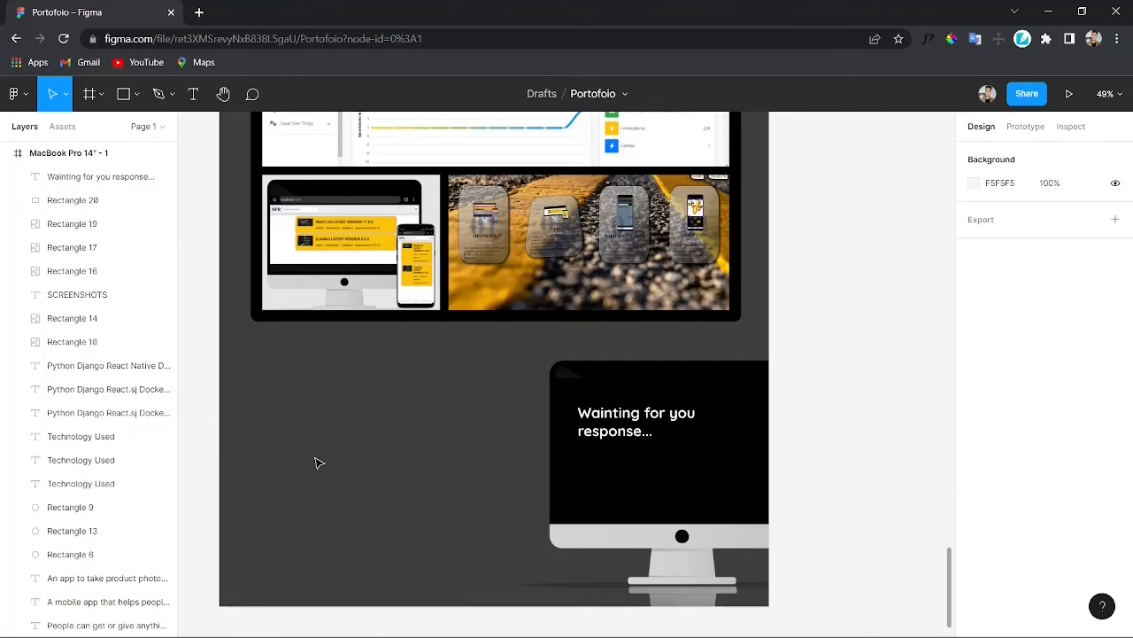
Step: Duplicate the screen text to the left of the iMac and replace it with LinkedIn, Github, Twitter, Resume and the contact's e-mail address
scroll(314, 469, "up", 1)
left_click(602, 439)
key("ctrl+d")
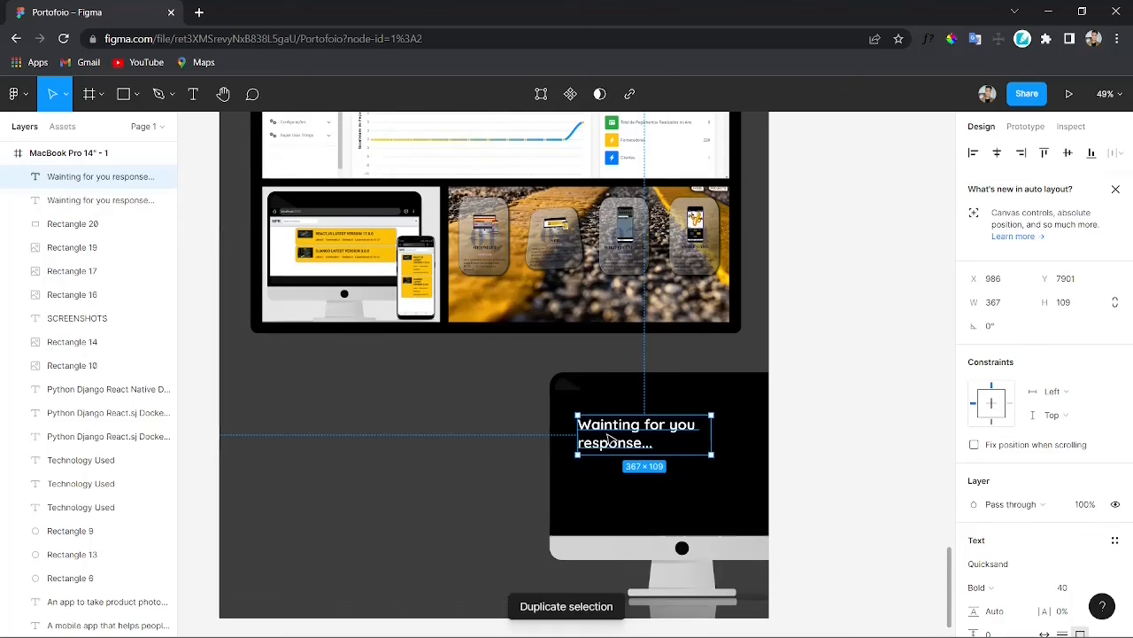
left_click_drag(609, 438, 359, 445)
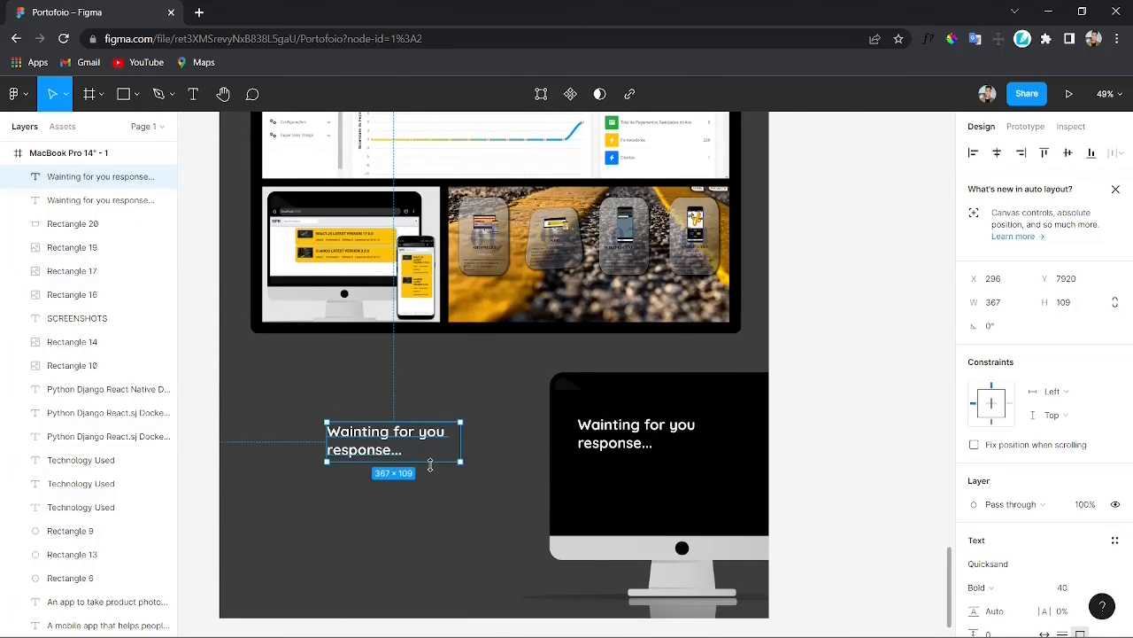
left_click_drag(430, 465, 429, 547)
left_click_drag(425, 505, 395, 473)
key("Return")
type("LinkiedIn")
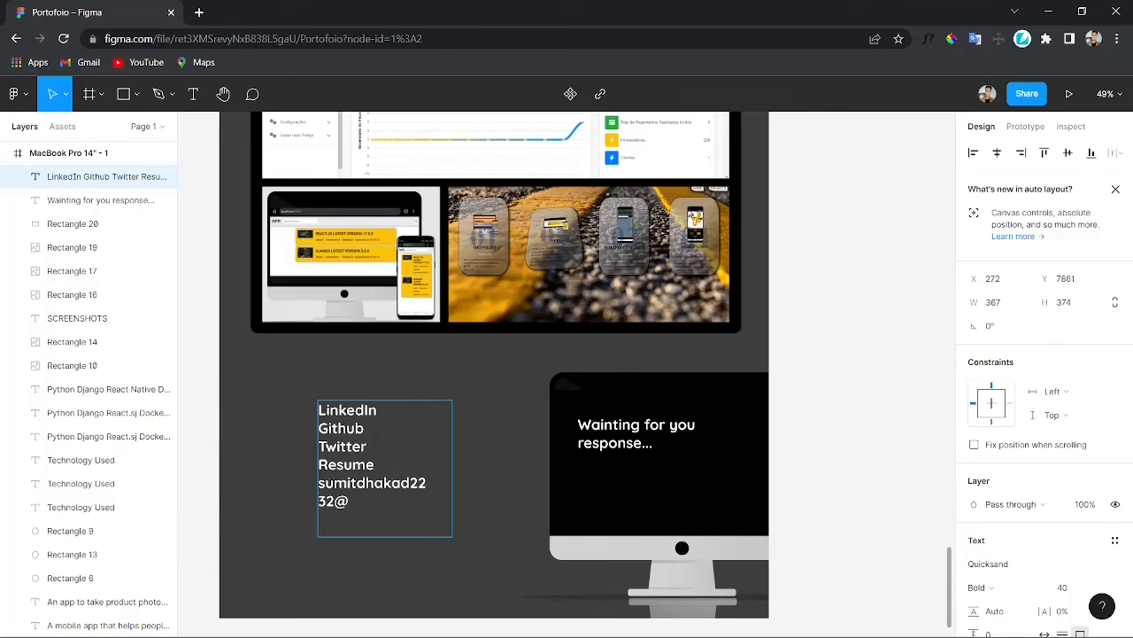
Step: Reposition the contact links text block left of the iMac, aligned with the screen text
left_click_drag(317, 461, 234, 461)
left_click(359, 525)
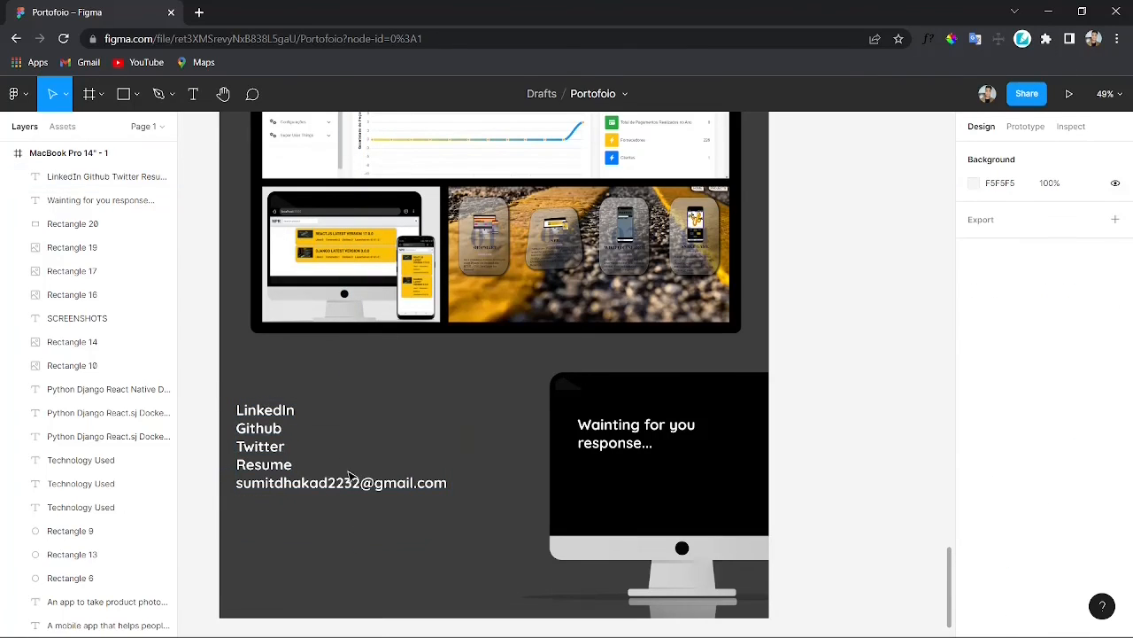
left_click(312, 456)
left_click_drag(343, 535, 340, 501)
left_click_drag(329, 449, 385, 465)
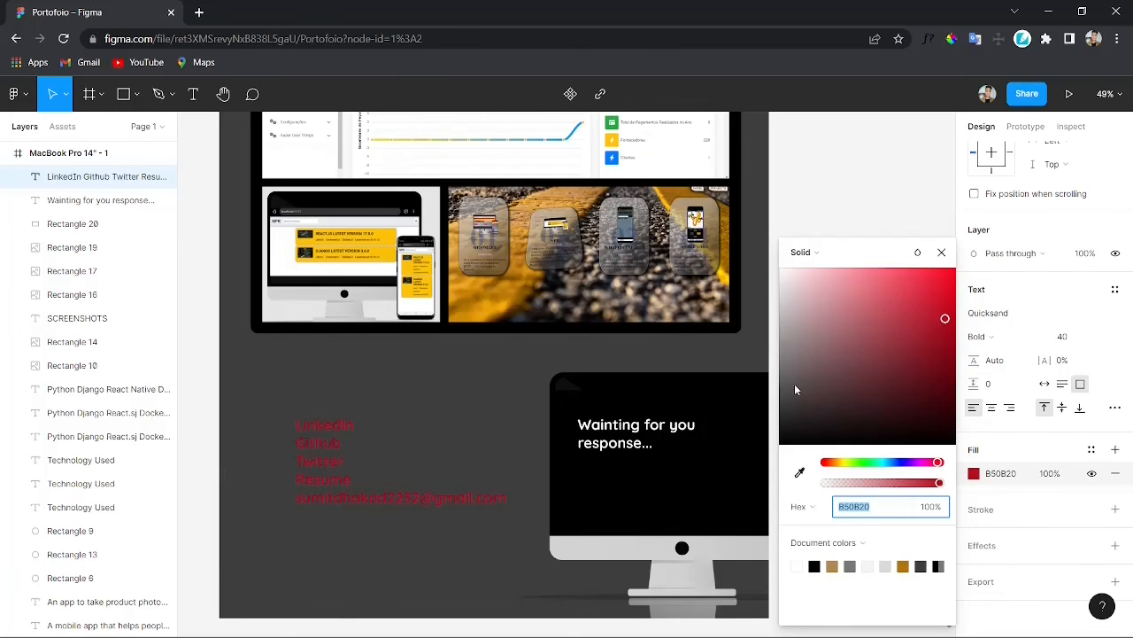
Step: Color the contact links text yellow by sampling #FEC107 from a screenshot
left_click(800, 472)
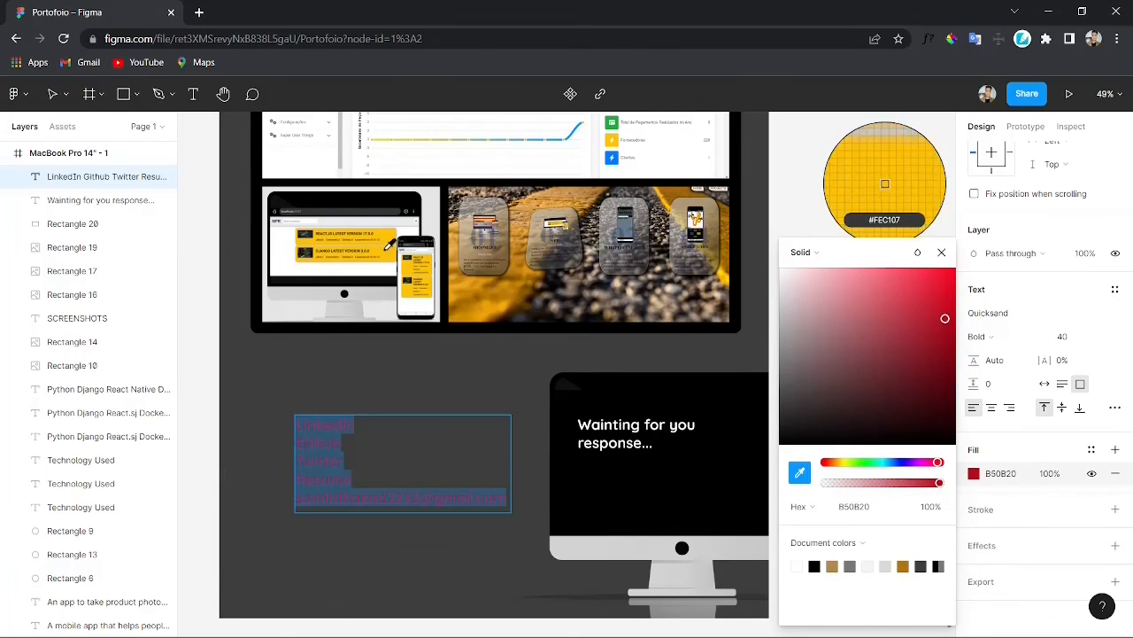
left_click(388, 254)
left_click(942, 253)
left_click(829, 384)
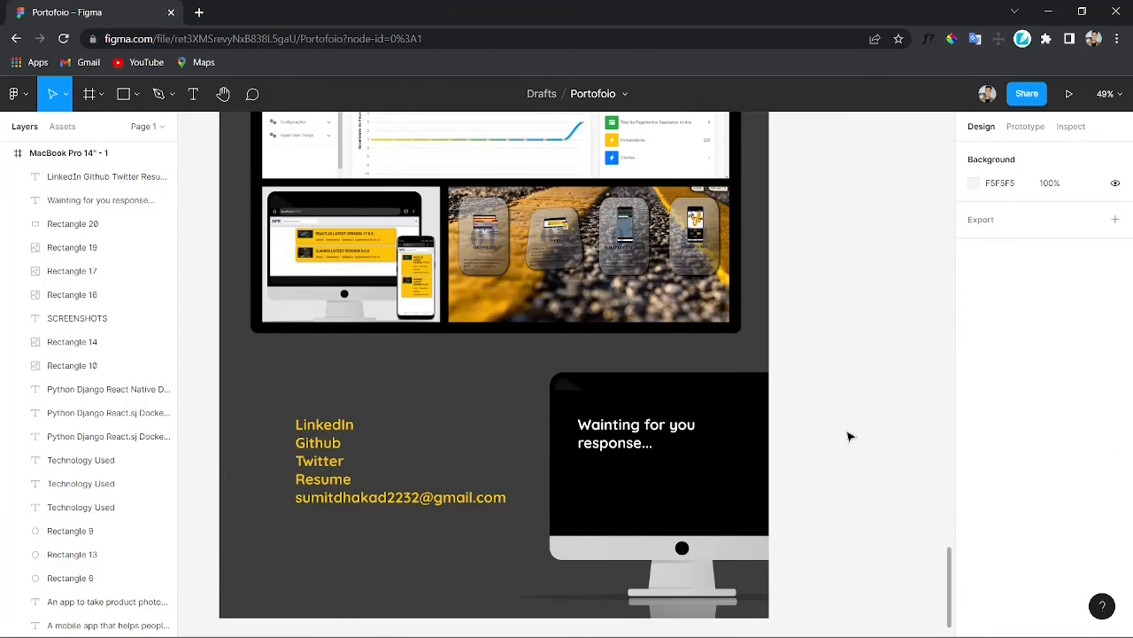
Step: Move the e-mail address out of the links block into its own separate text layer
scroll(863, 435, "up", 1)
scroll(873, 423, "down", 3)
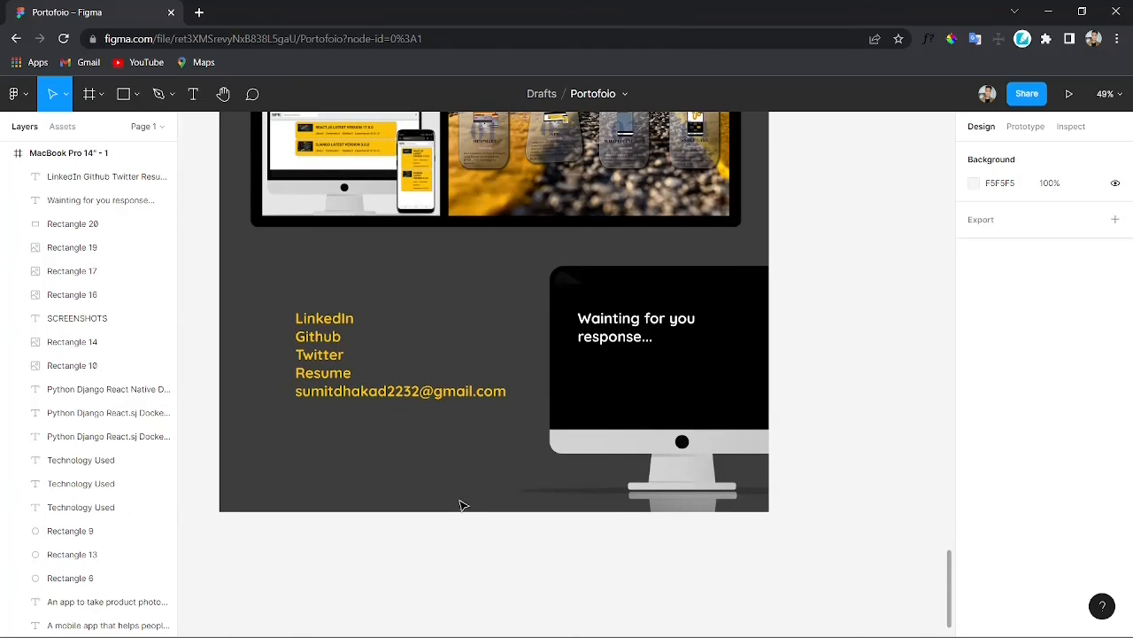
triple_click(398, 391)
key("ctrl+c")
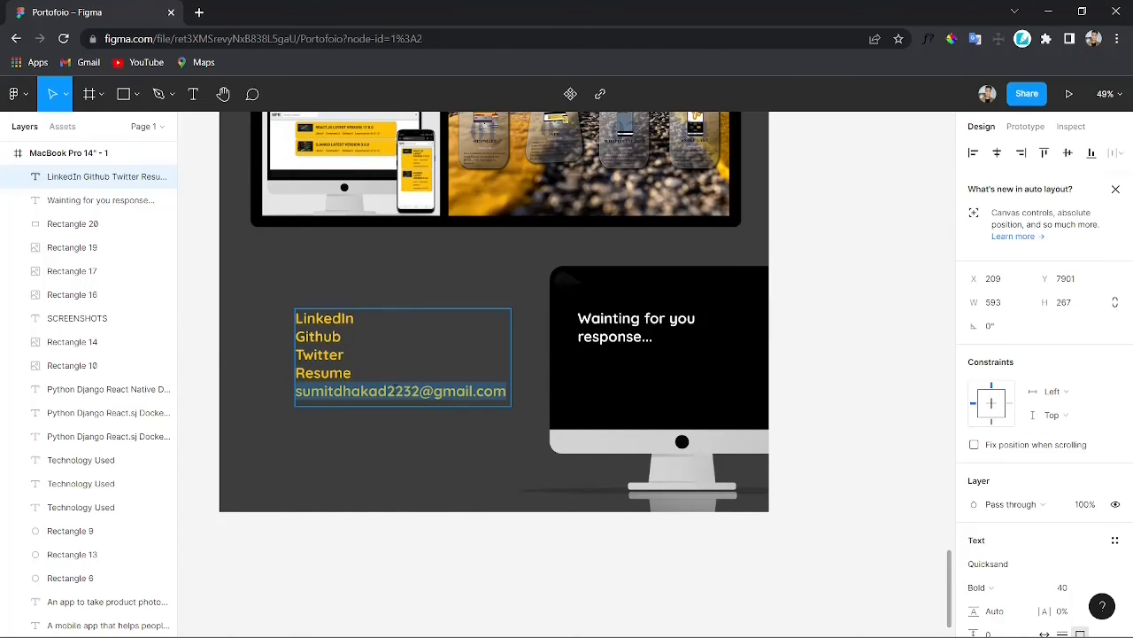
key("BackSpace")
left_click(360, 452)
key("ctrl+v")
key("Escape")
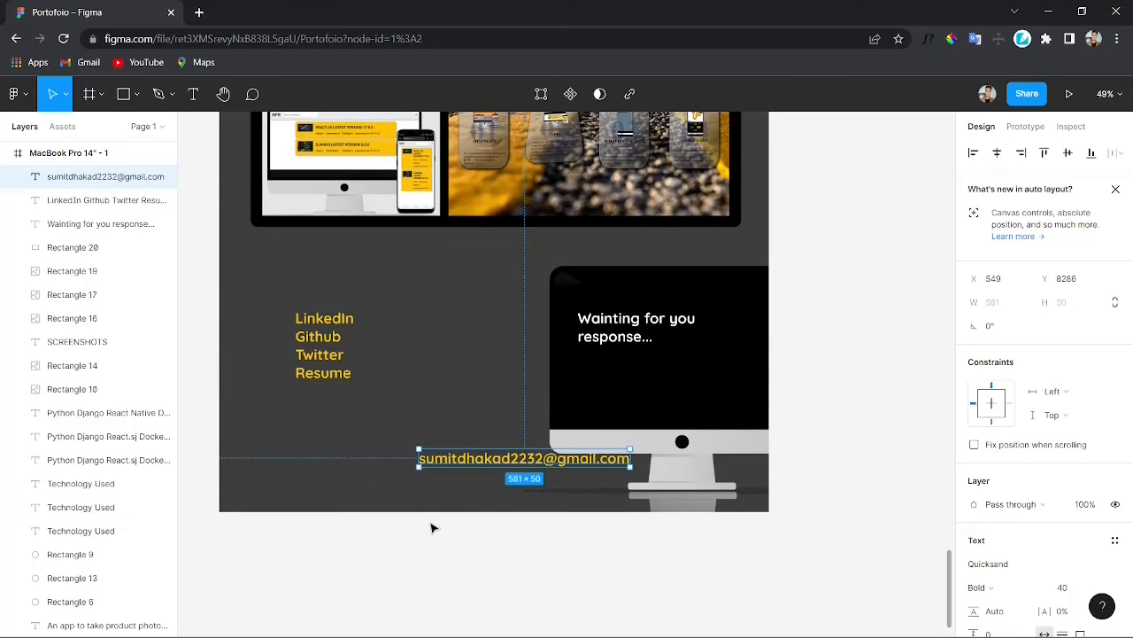
Step: Place the e-mail text at the bottom of the contact section below the iMac and widen its box slightly
left_click_drag(467, 464, 453, 506)
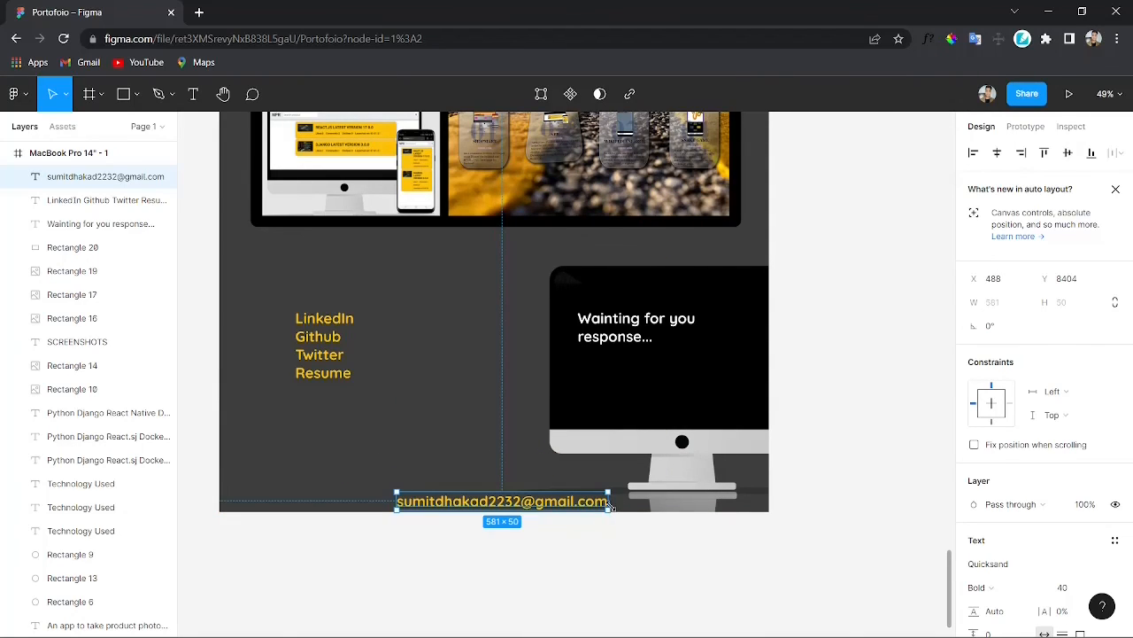
mouse_move(610, 506)
left_mouse_down()
mouse_move(480, 507)
mouse_move(629, 511)
left_mouse_up()
Step: Set the e-mail text to Regular weight at size 36
scroll(1036, 497, "down", 1)
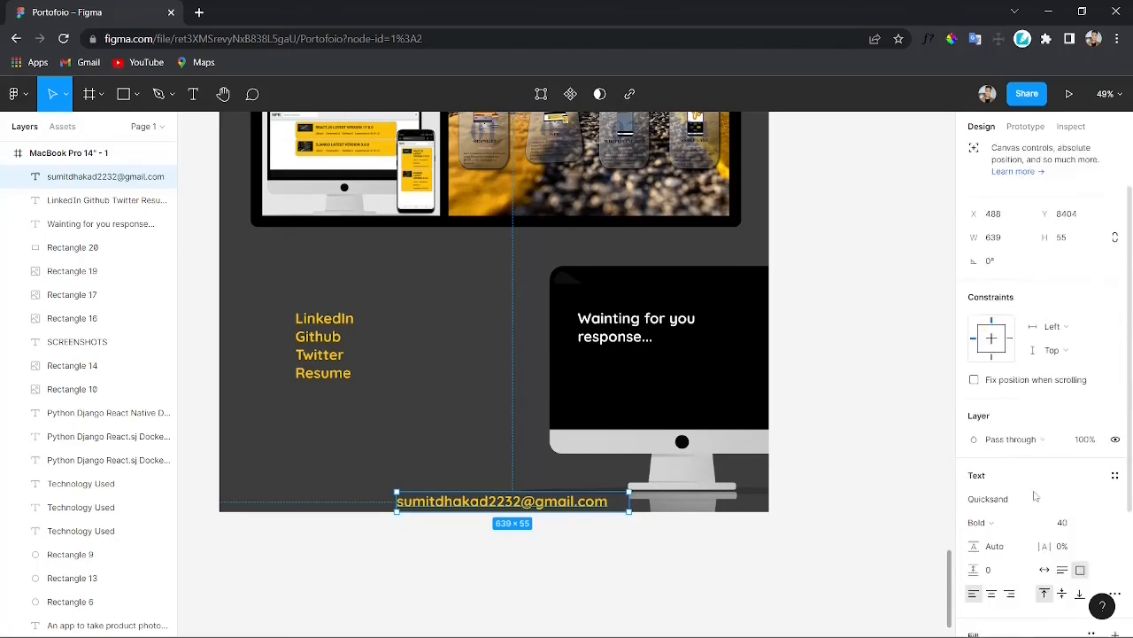
scroll(1036, 497, "down", 2)
left_click(983, 337)
left_click(987, 284)
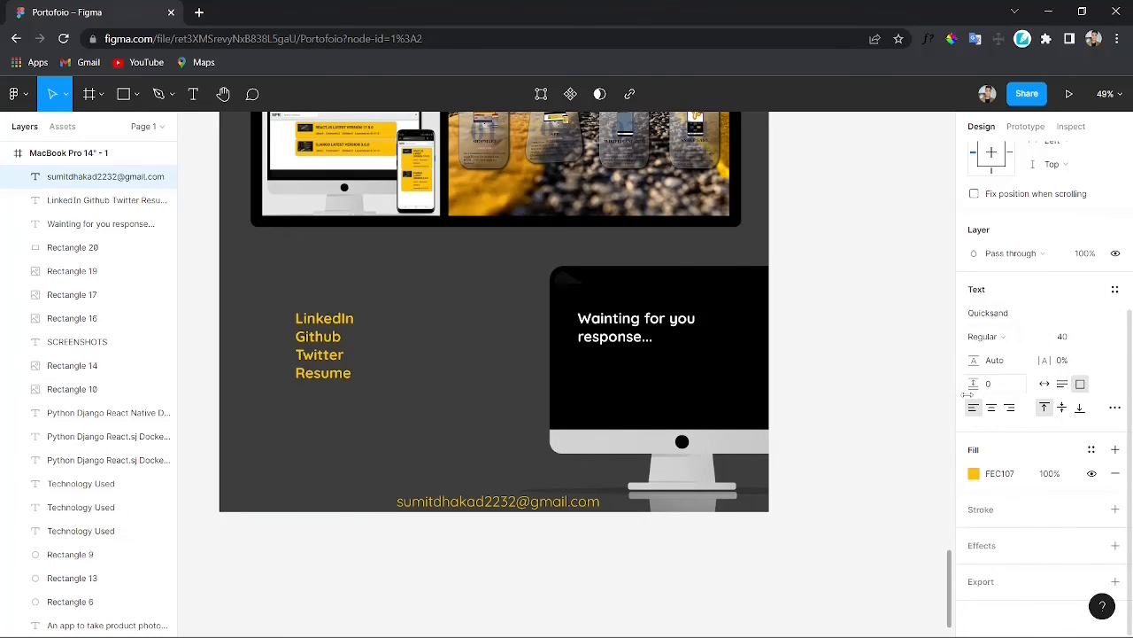
left_click(1062, 336)
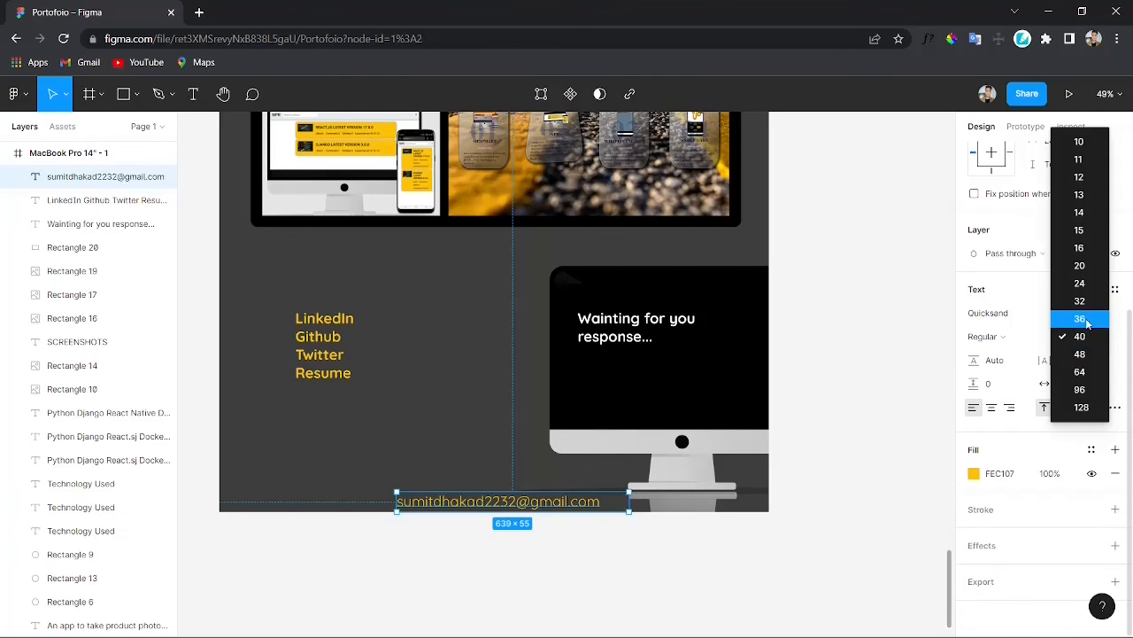
left_click(1087, 319)
Step: Shift the e-mail text rightwards so it sits centred at the bottom of the section
left_click_drag(629, 502, 534, 503)
left_click(646, 570)
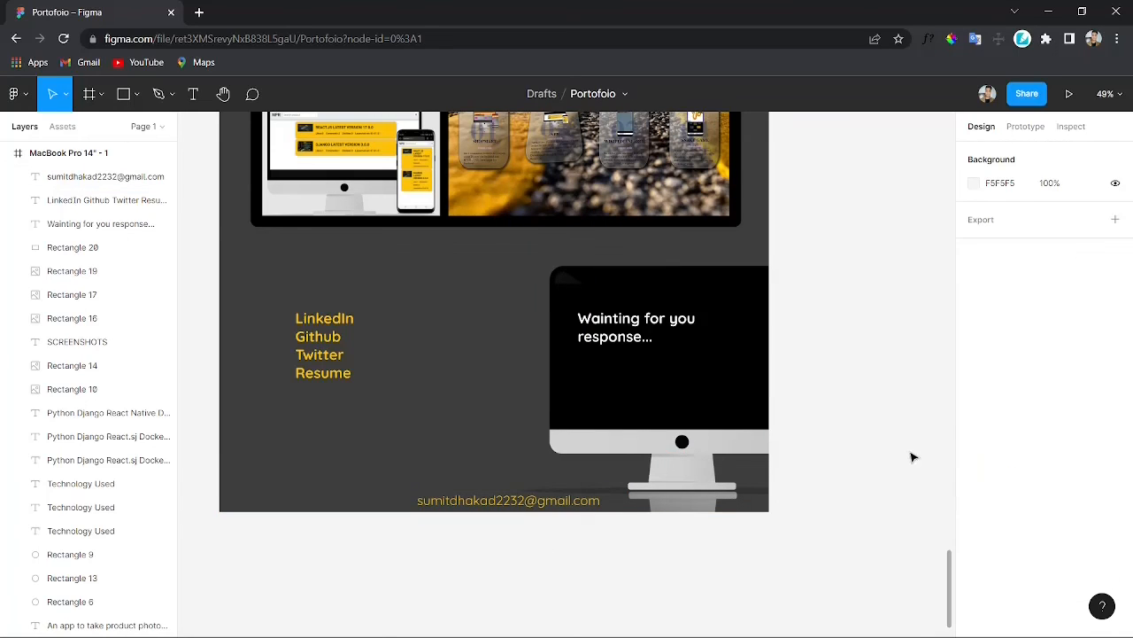
Step: Duplicate the links text block and place the copy to its right as a second column
scroll(597, 451, "down", 1)
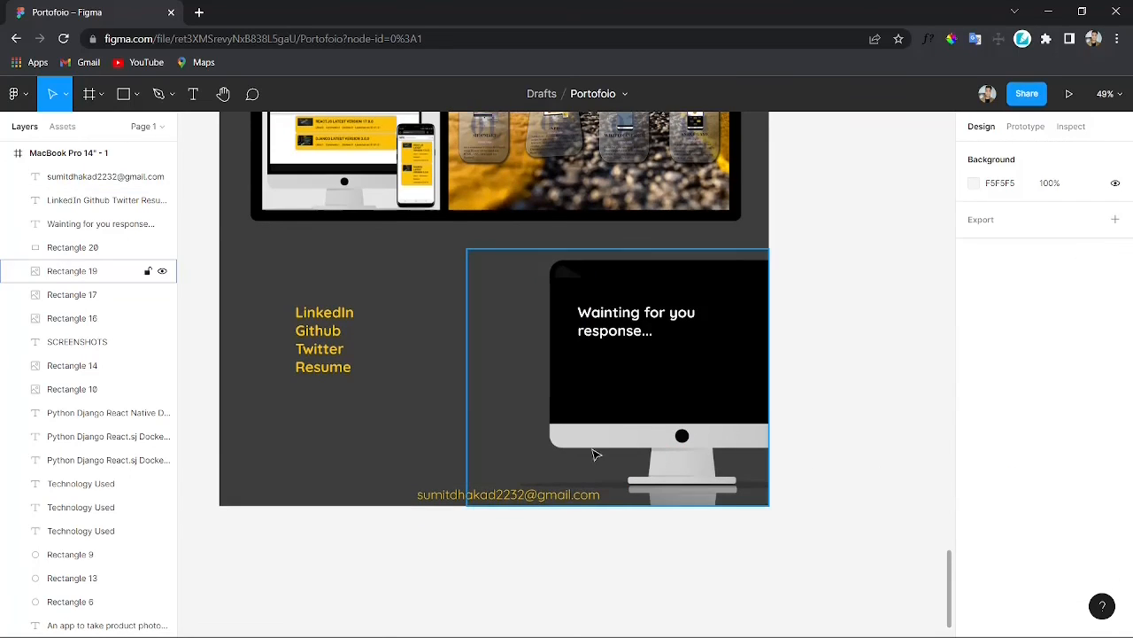
left_click(310, 334)
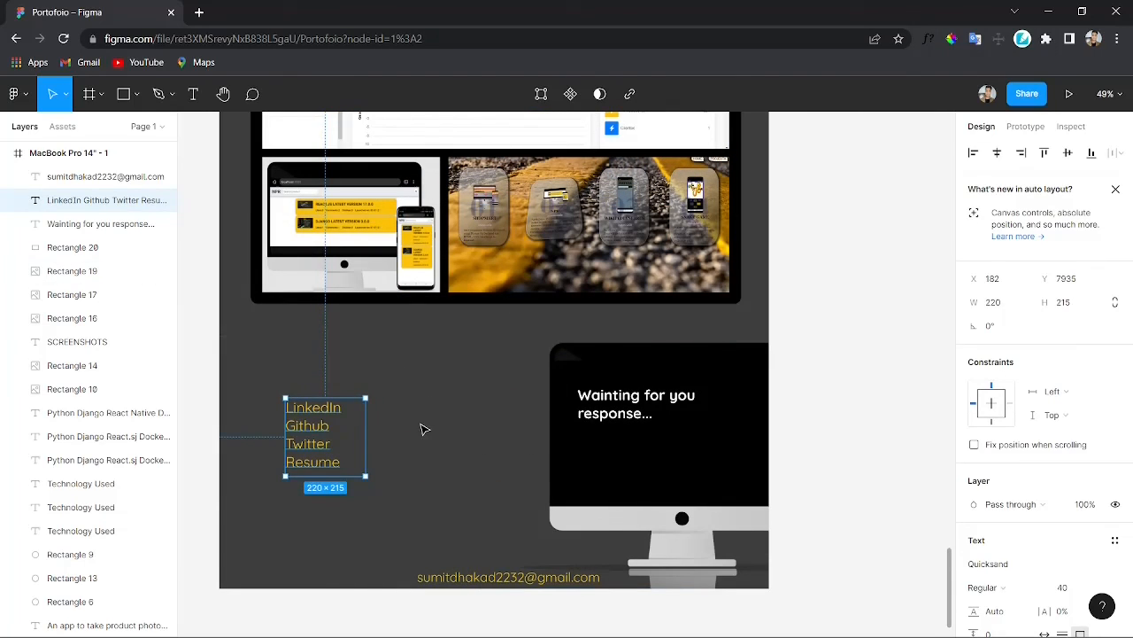
left_click(422, 426)
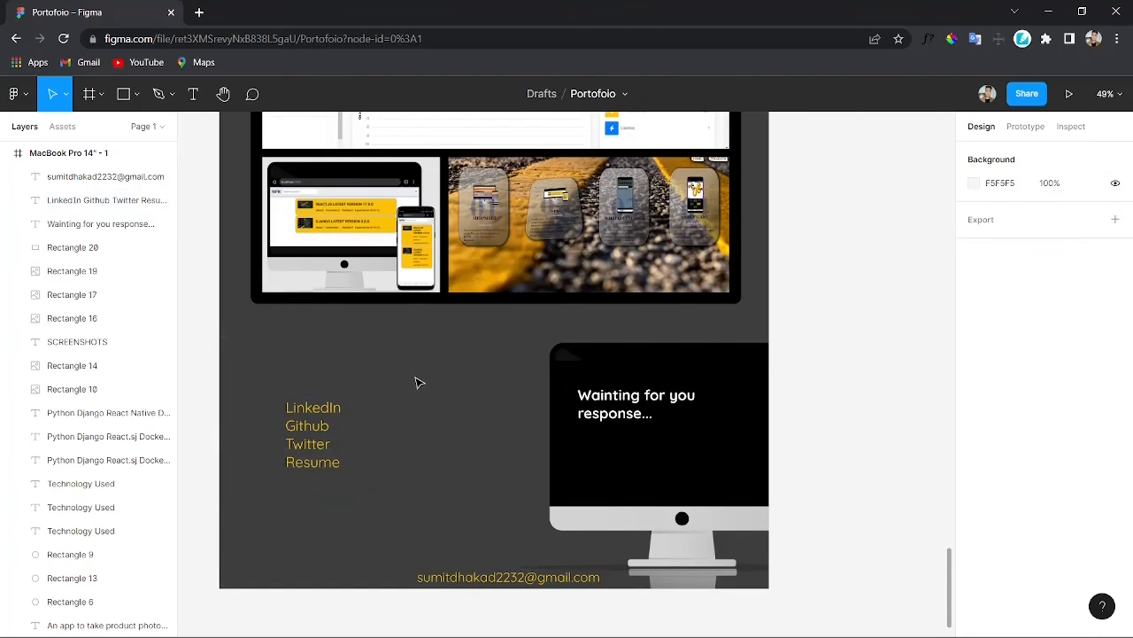
left_click(313, 447)
key("ctrl+d")
left_click_drag(313, 447, 428, 452)
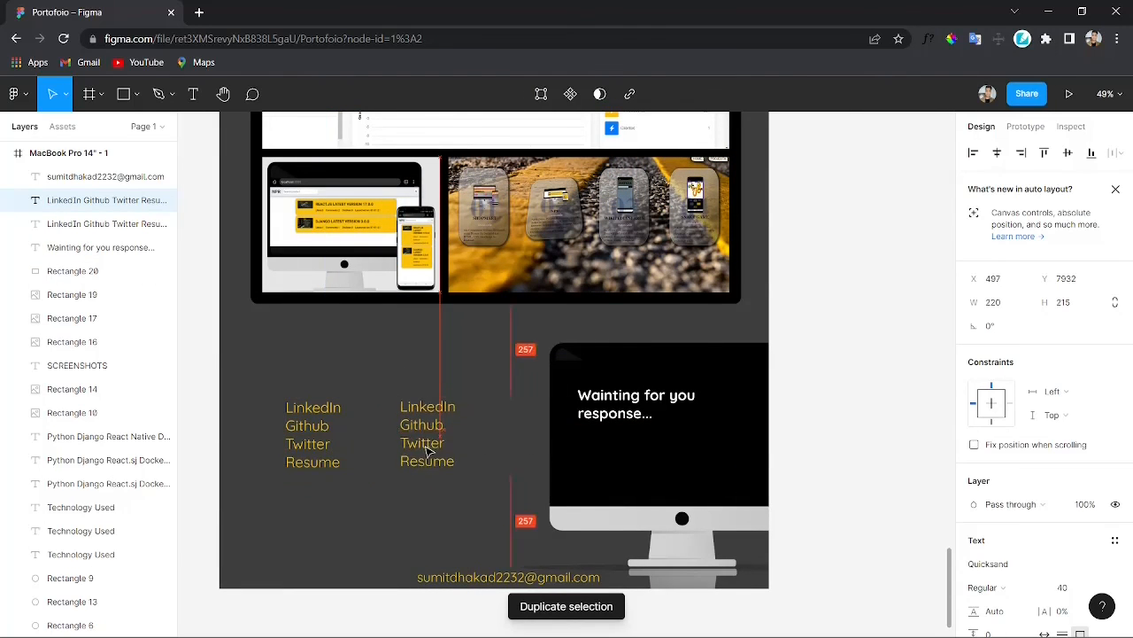
left_click(840, 463)
scroll(754, 534, "down", 1)
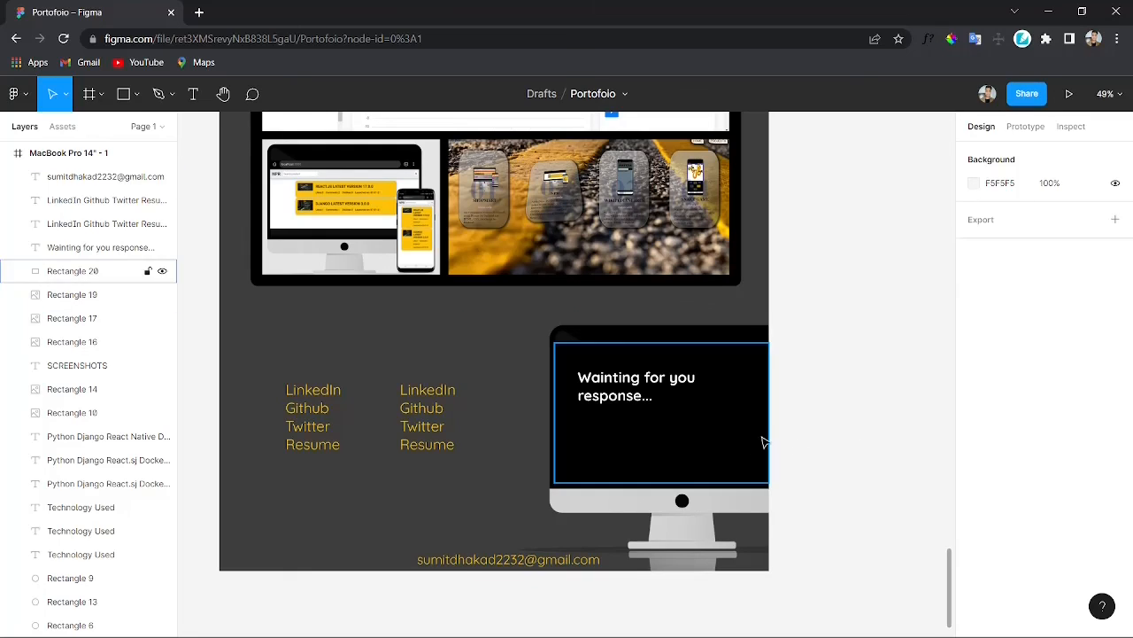
Step: Align both link columns level with the top of the iMac screen text
left_click_drag(430, 442, 441, 436)
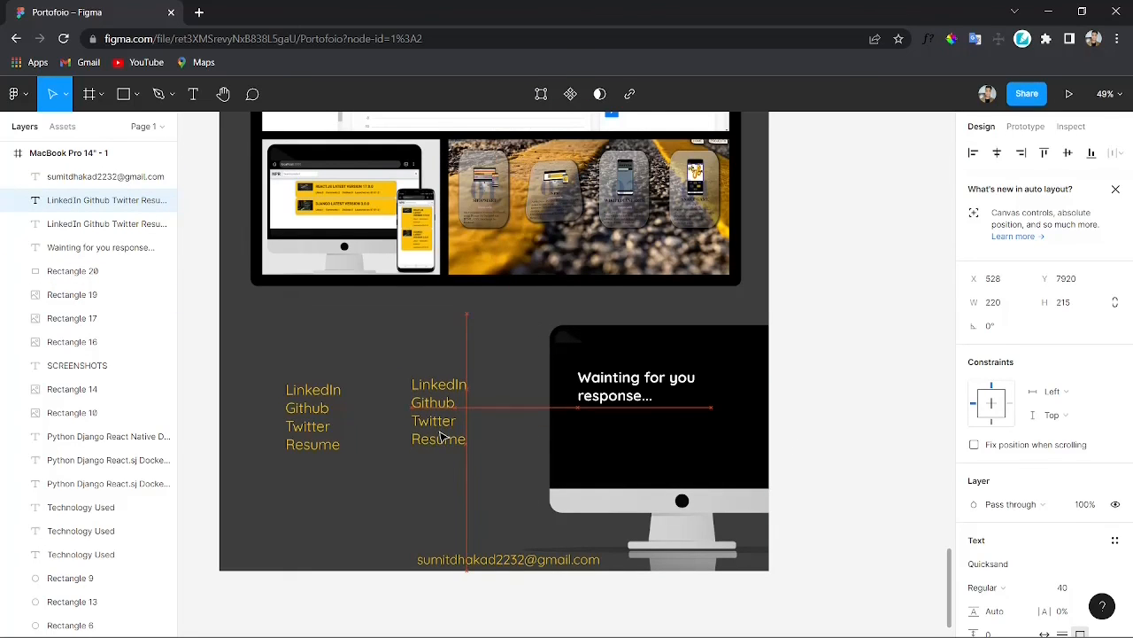
left_click_drag(313, 440, 315, 435)
left_click(864, 482)
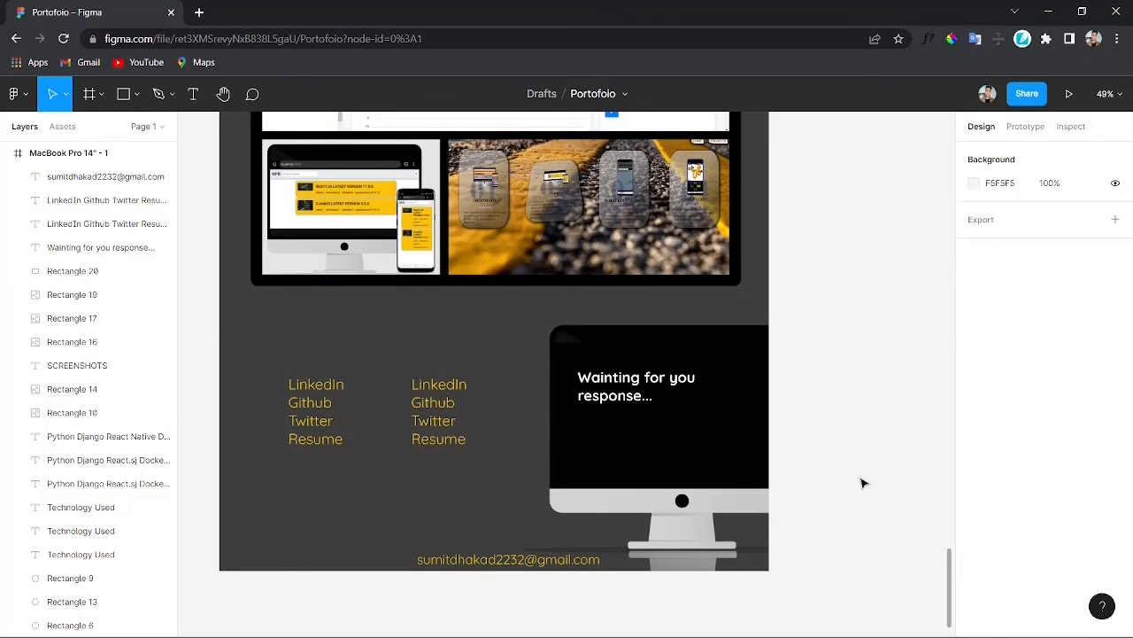
Step: Scroll through the whole portfolio page to review the design
scroll(779, 387, "up", 1)
scroll(776, 394, "down", 2)
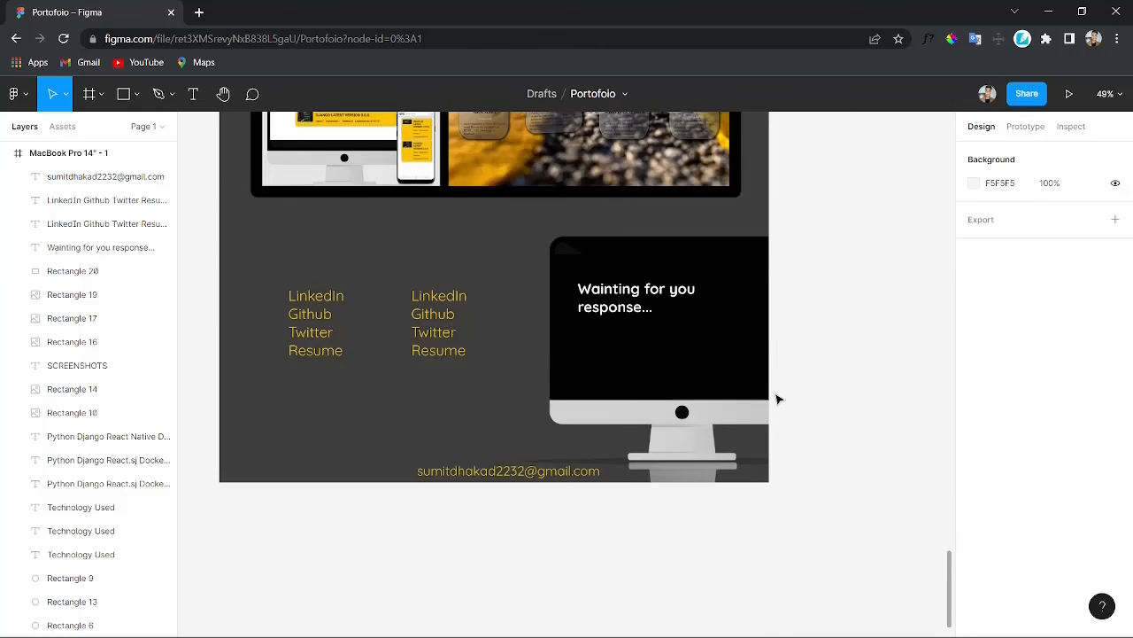
scroll(779, 397, "up", 6)
scroll(784, 382, "up", 10)
scroll(807, 377, "down", 3)
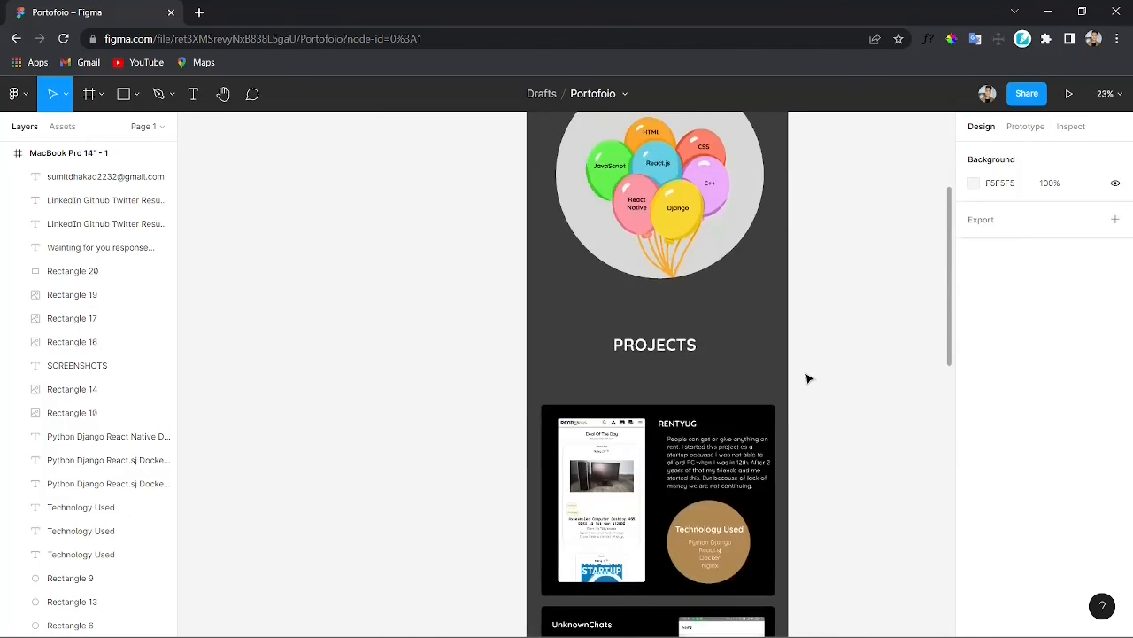
scroll(806, 378, "down", 4)
scroll(806, 378, "down", 4)
scroll(804, 378, "up", 11)
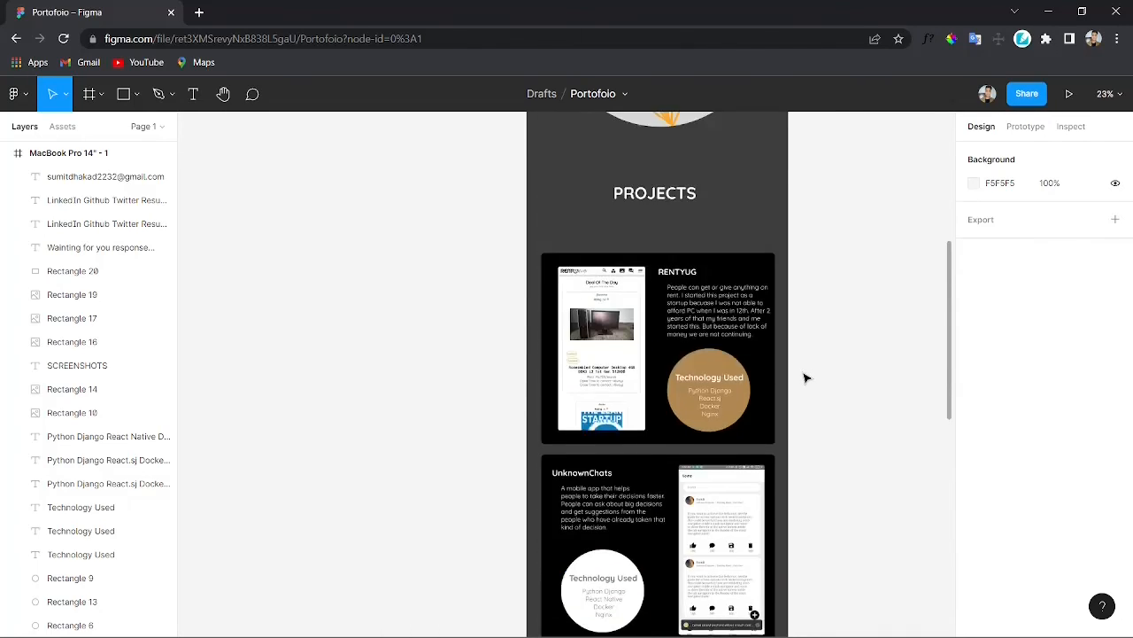
scroll(760, 379, "up", 5)
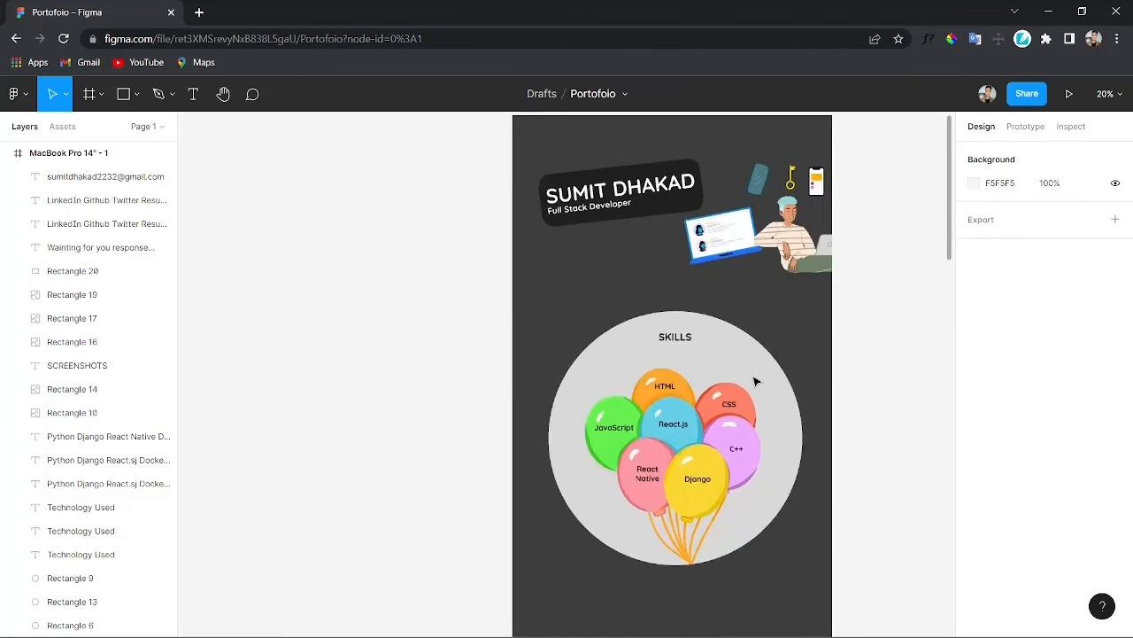
scroll(755, 380, "down", 4)
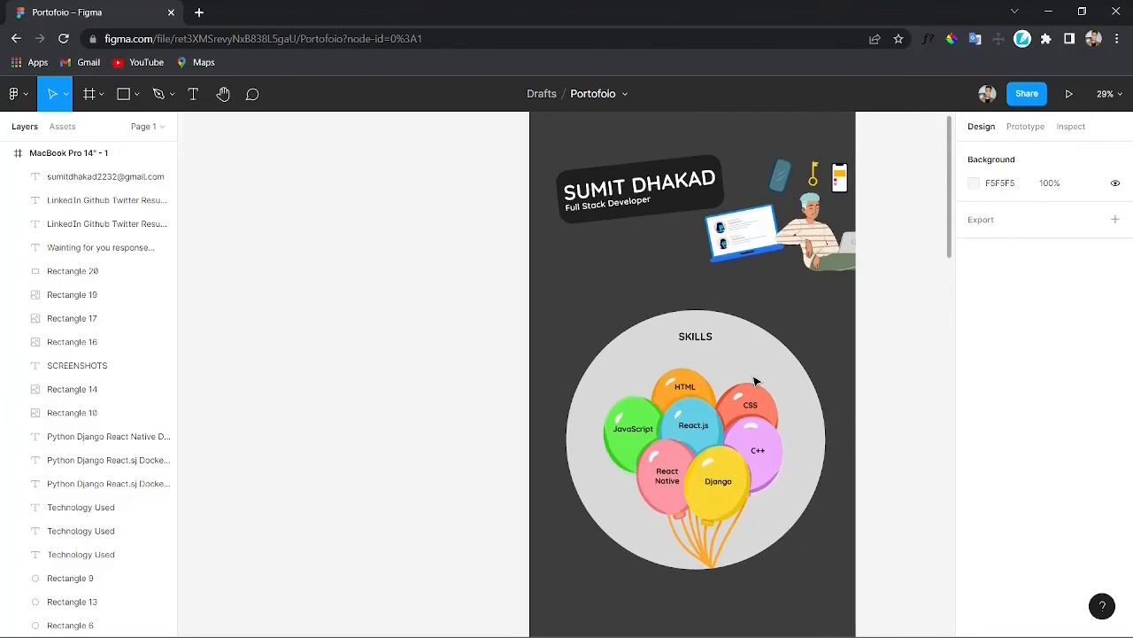
scroll(755, 381, "left", 1)
scroll(756, 381, "down", 6)
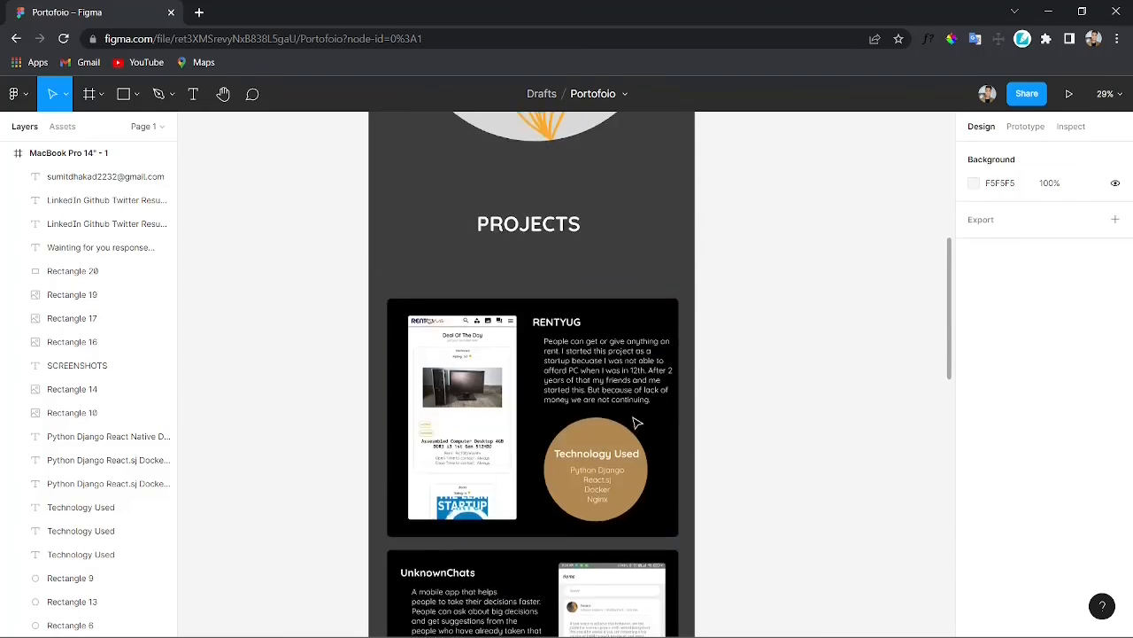
scroll(867, 327, "up", 2)
Step: Present the portfolio prototype and scroll through it from top to the contact section
left_click(1068, 94)
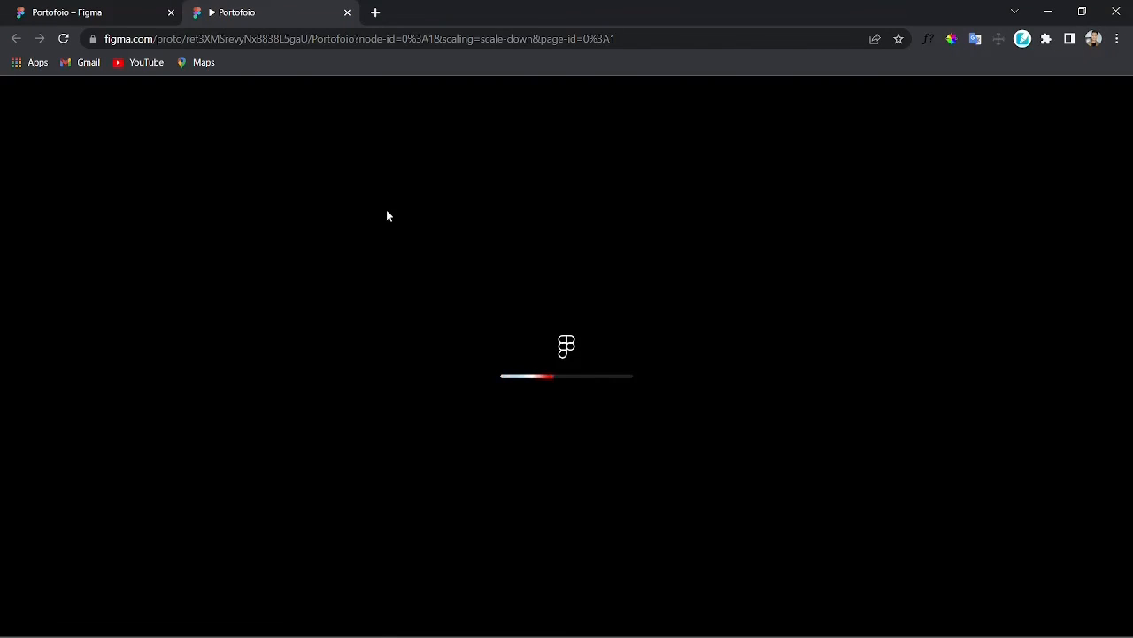
scroll(534, 365, "down", 3)
scroll(533, 365, "up", 3)
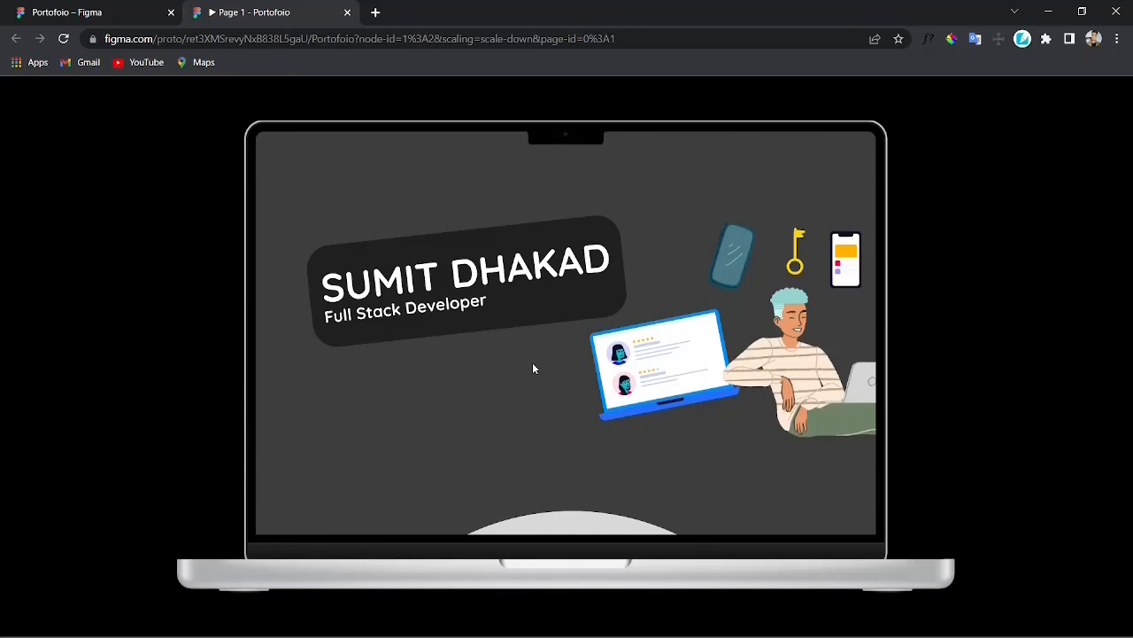
scroll(509, 345, "down", 6)
scroll(510, 349, "down", 6)
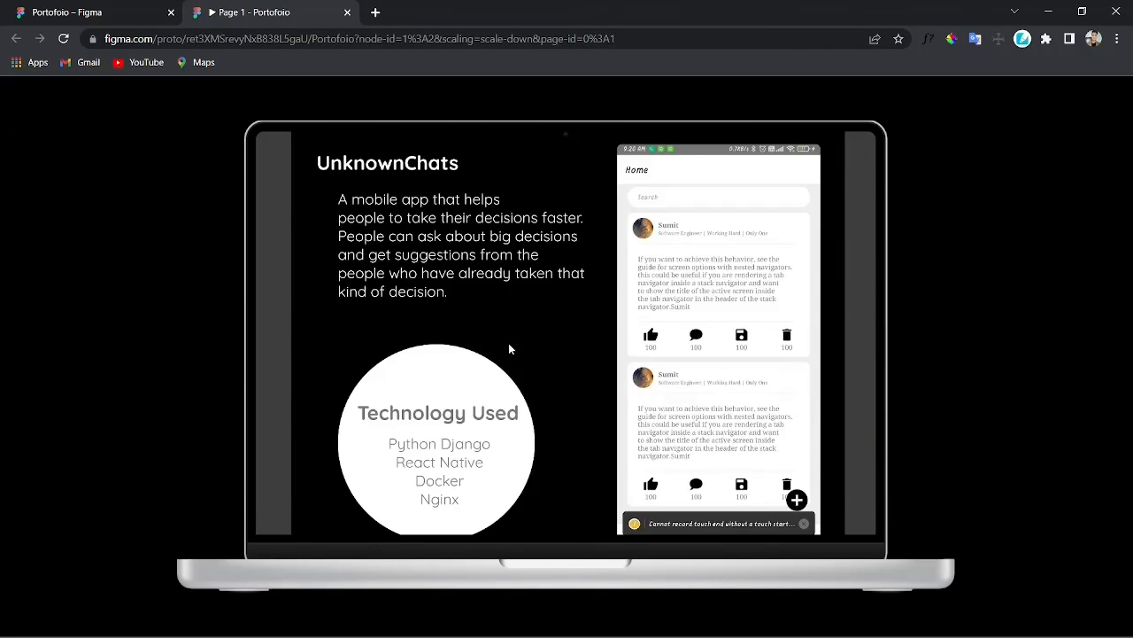
scroll(510, 349, "up", 2)
scroll(510, 349, "down", 6)
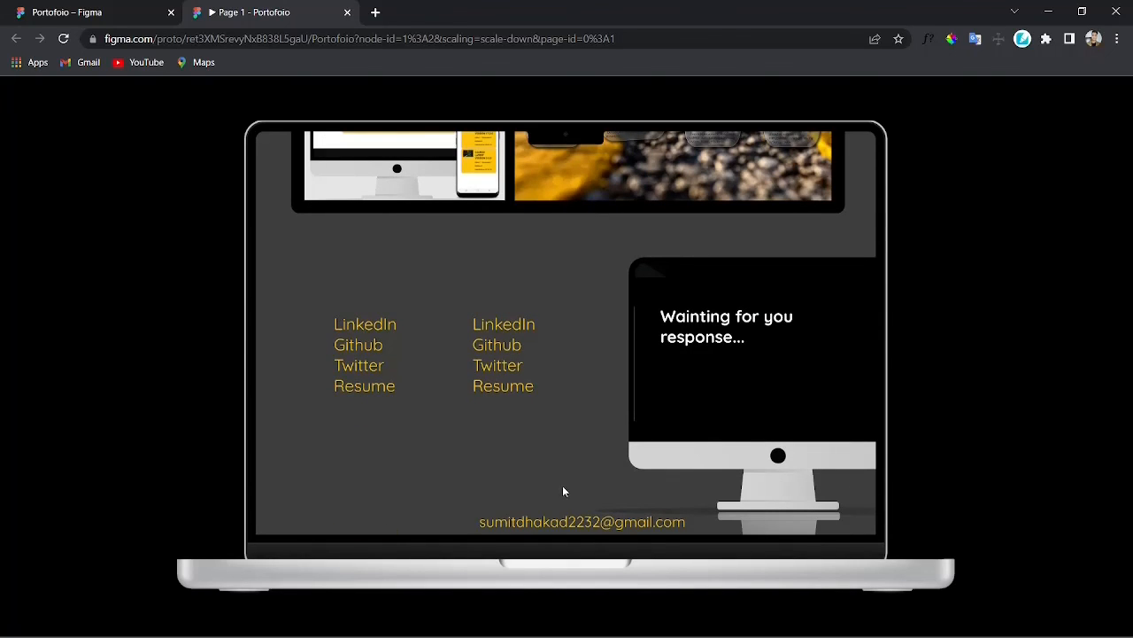
scroll(535, 389, "up", 15)
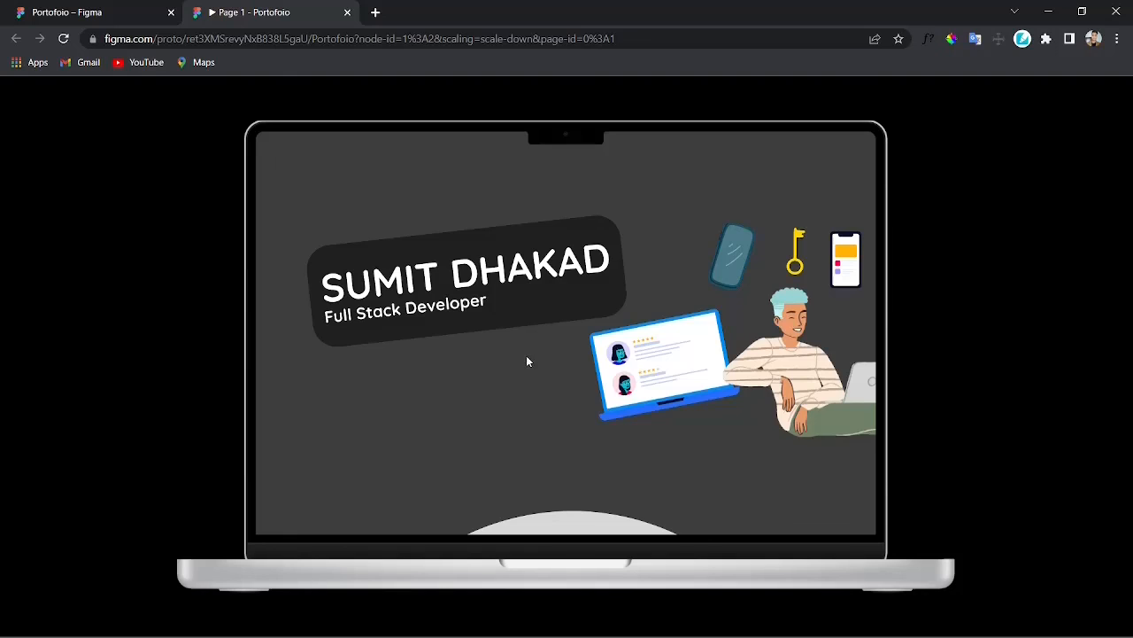
Step: Start a screen capture of the prototype view
key("super+shift+s")
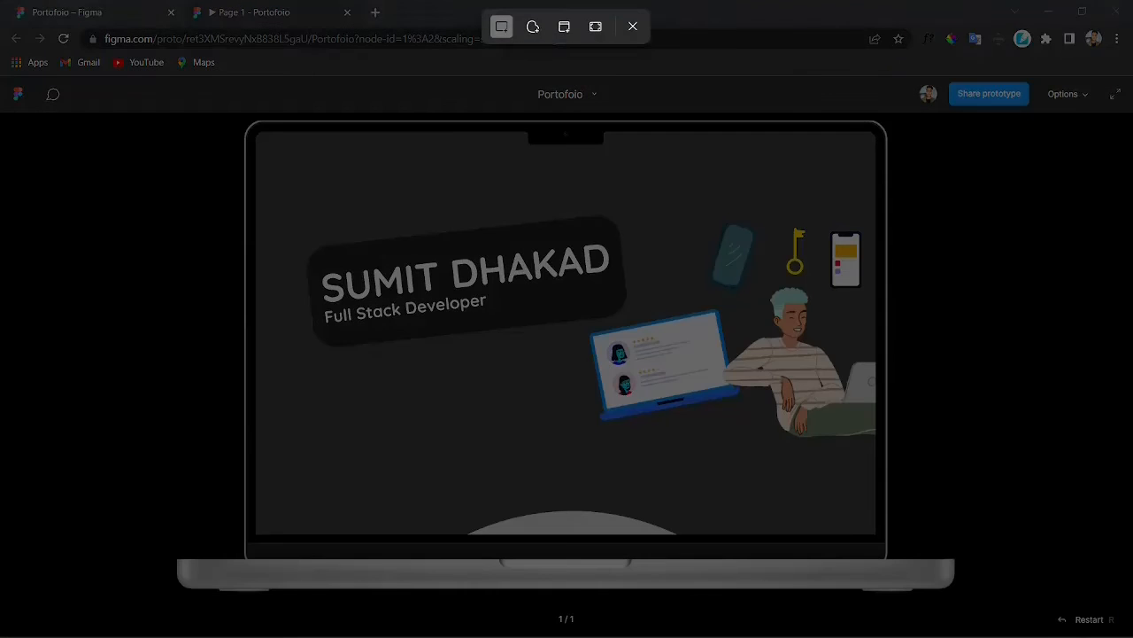